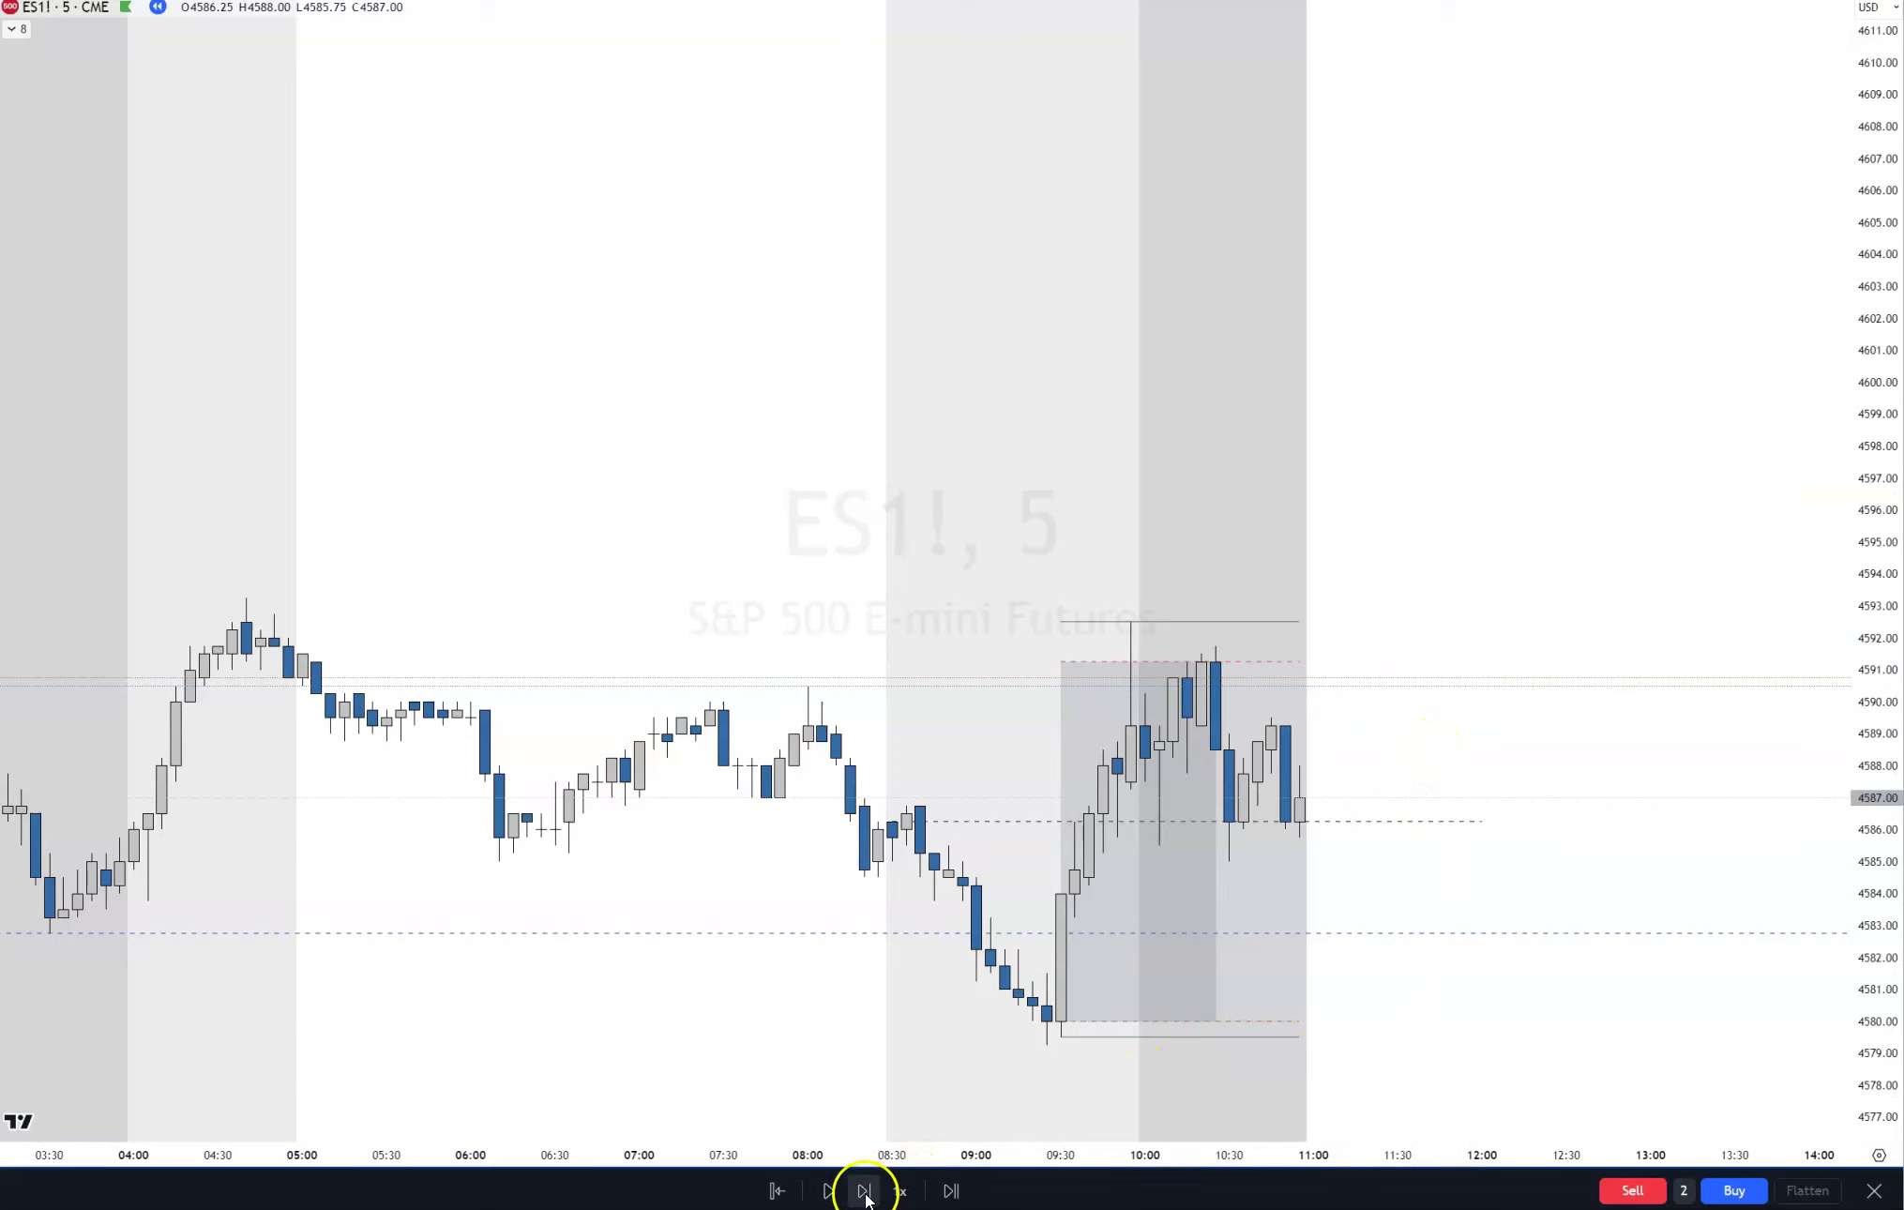
Step: Advance the bar replay of the 5-minute ES1! chart to the 11:05 candle
click(864, 1191)
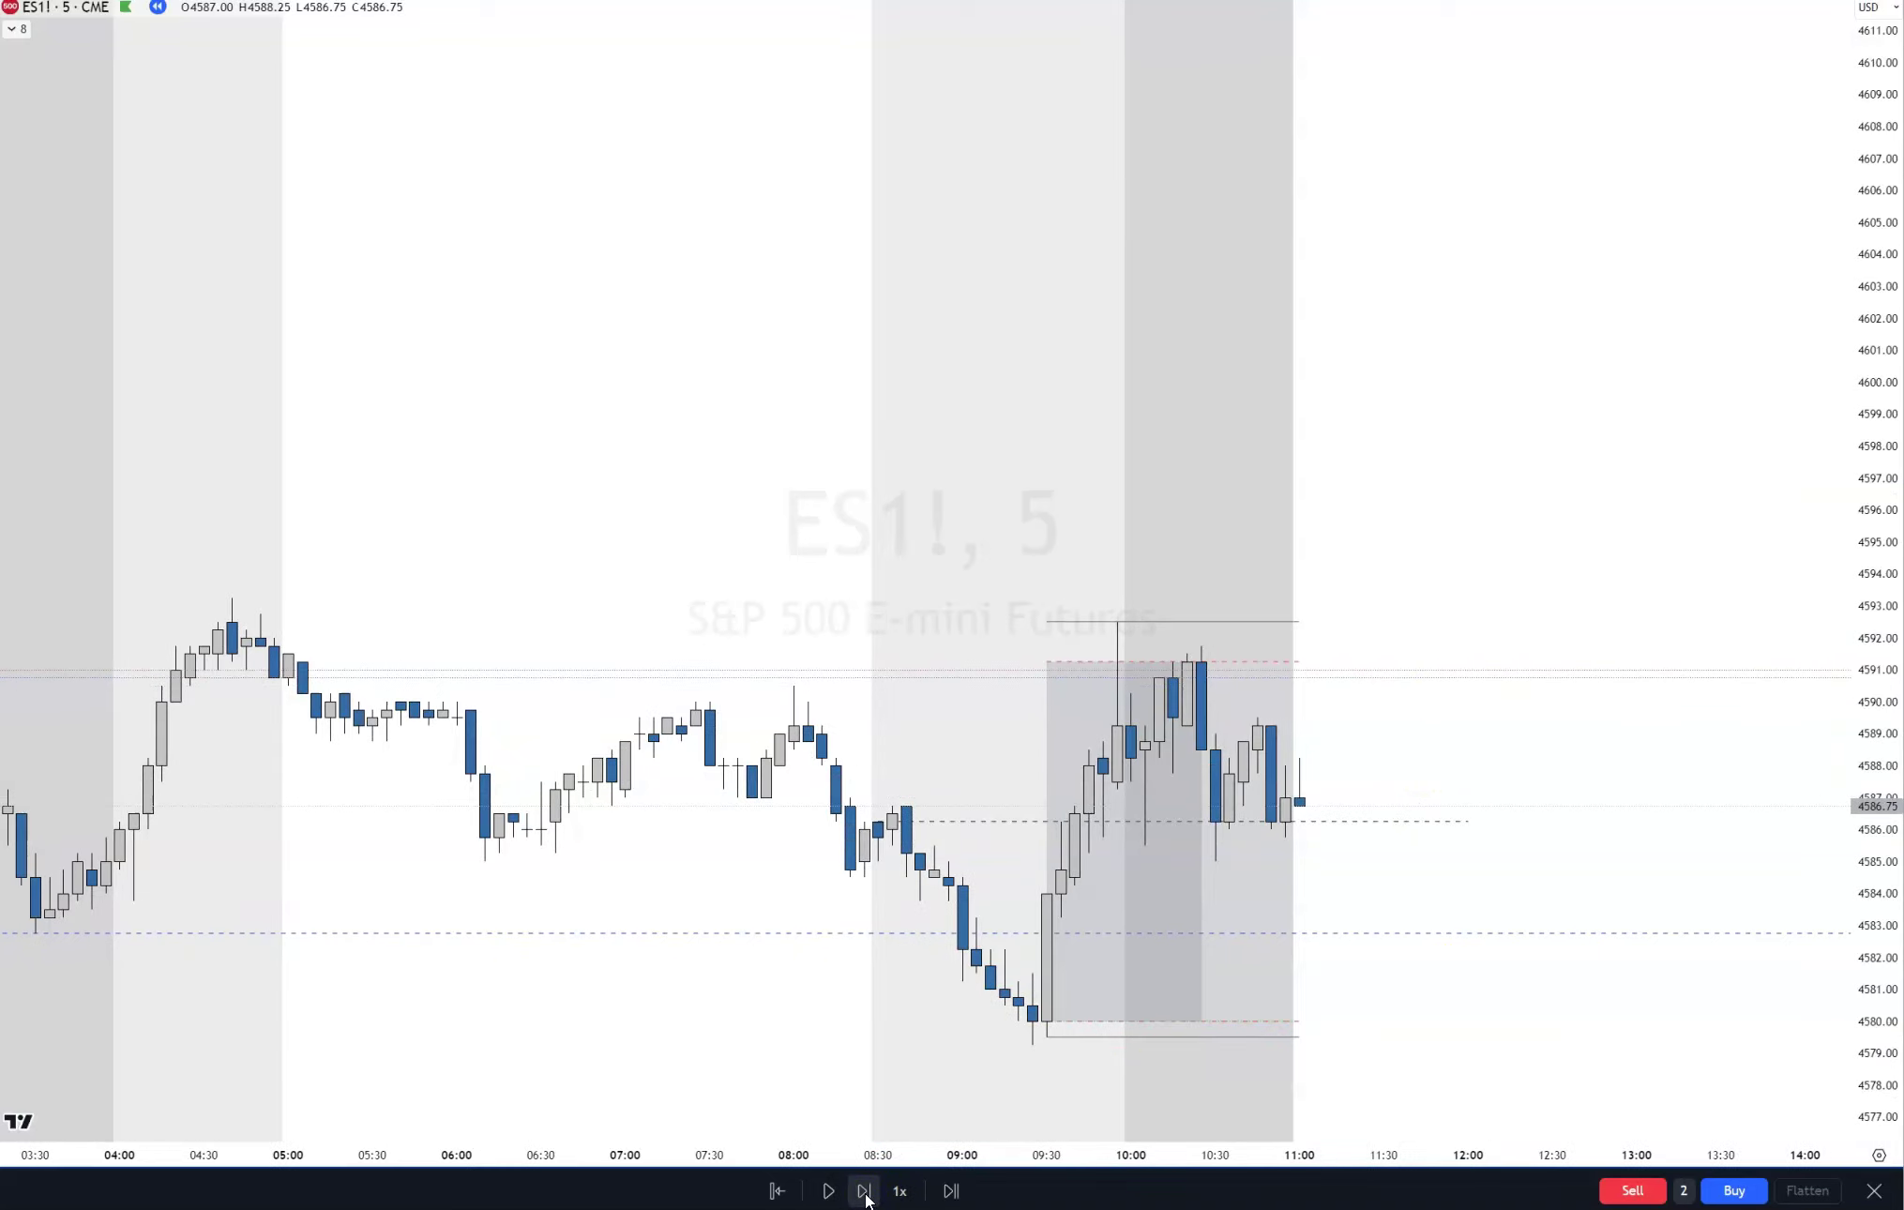
click(865, 1191)
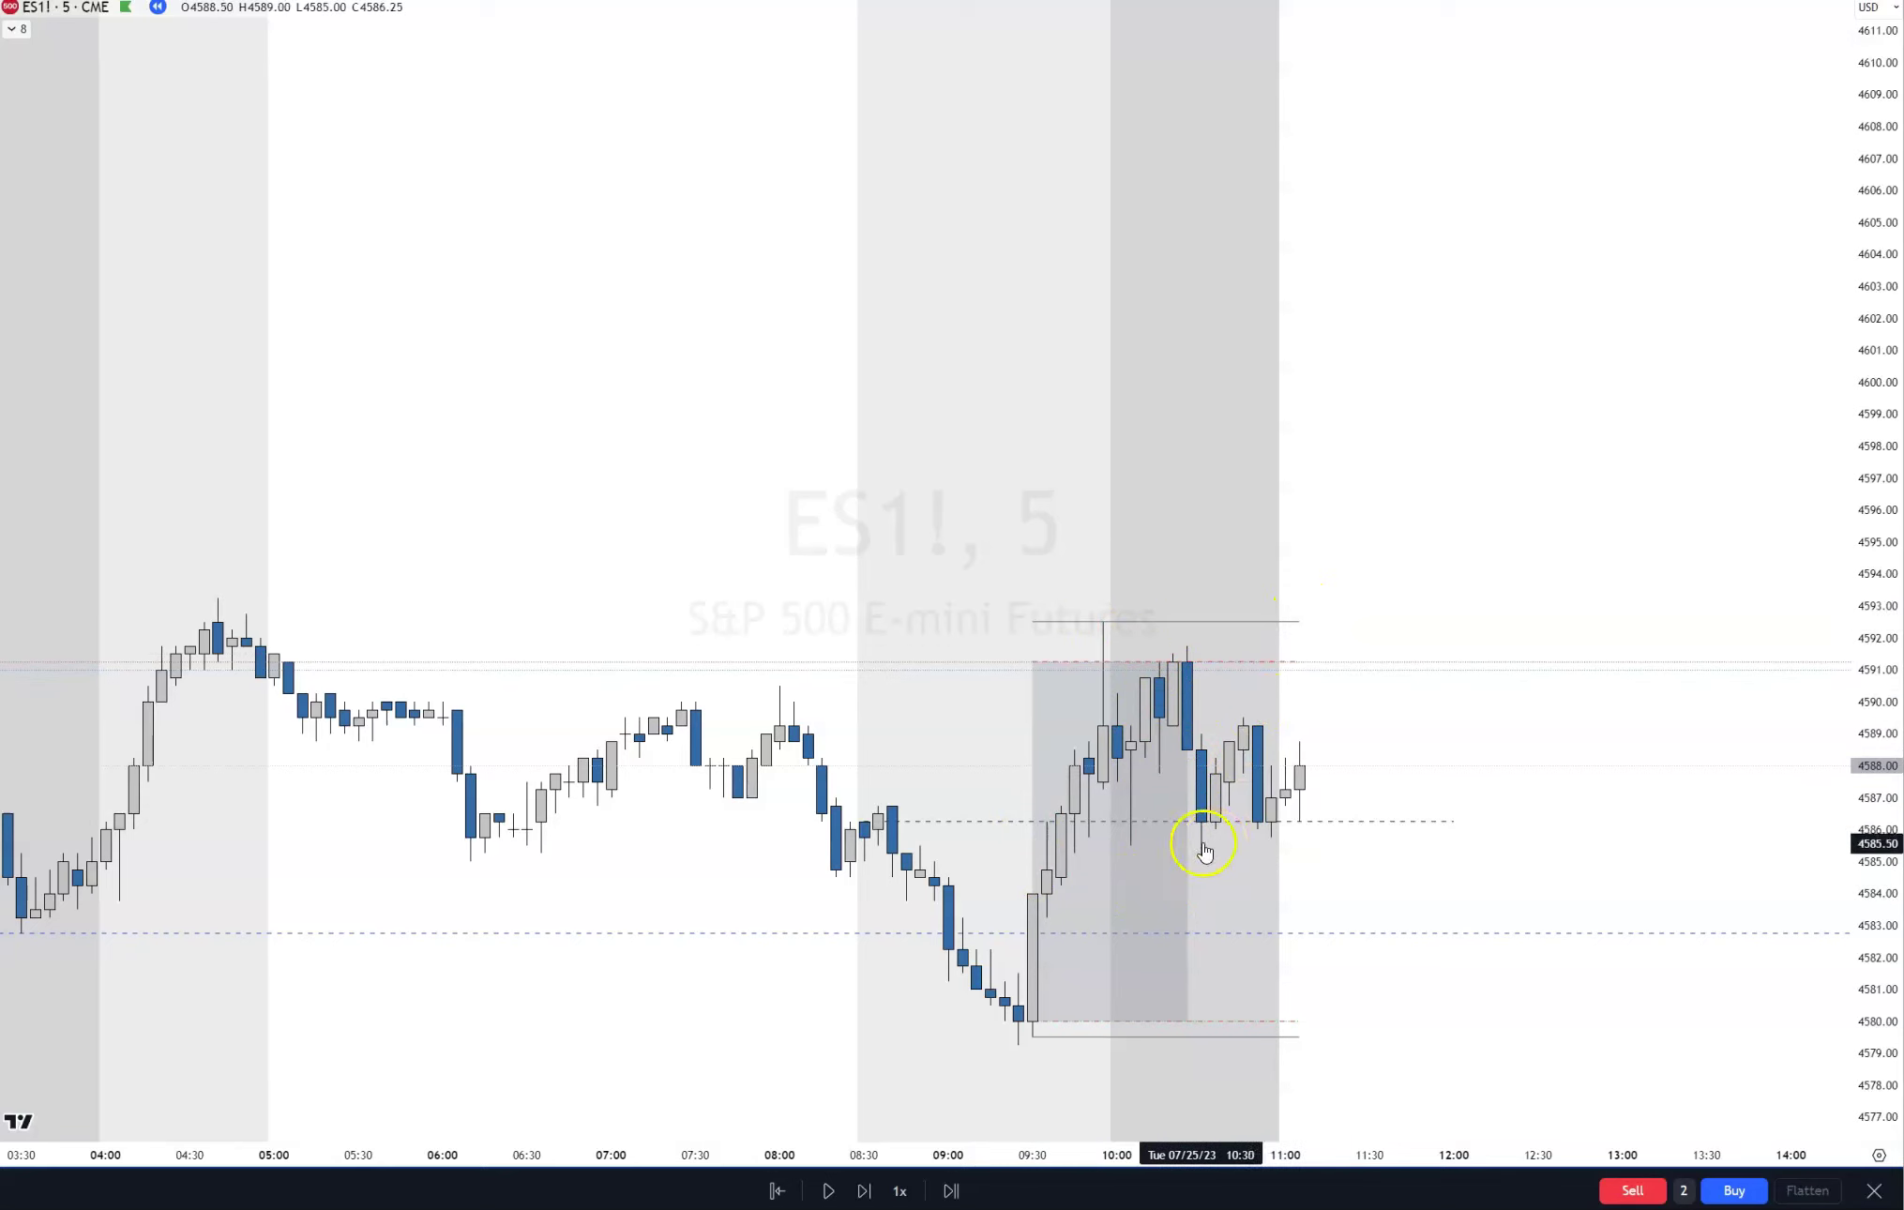
click(1272, 570)
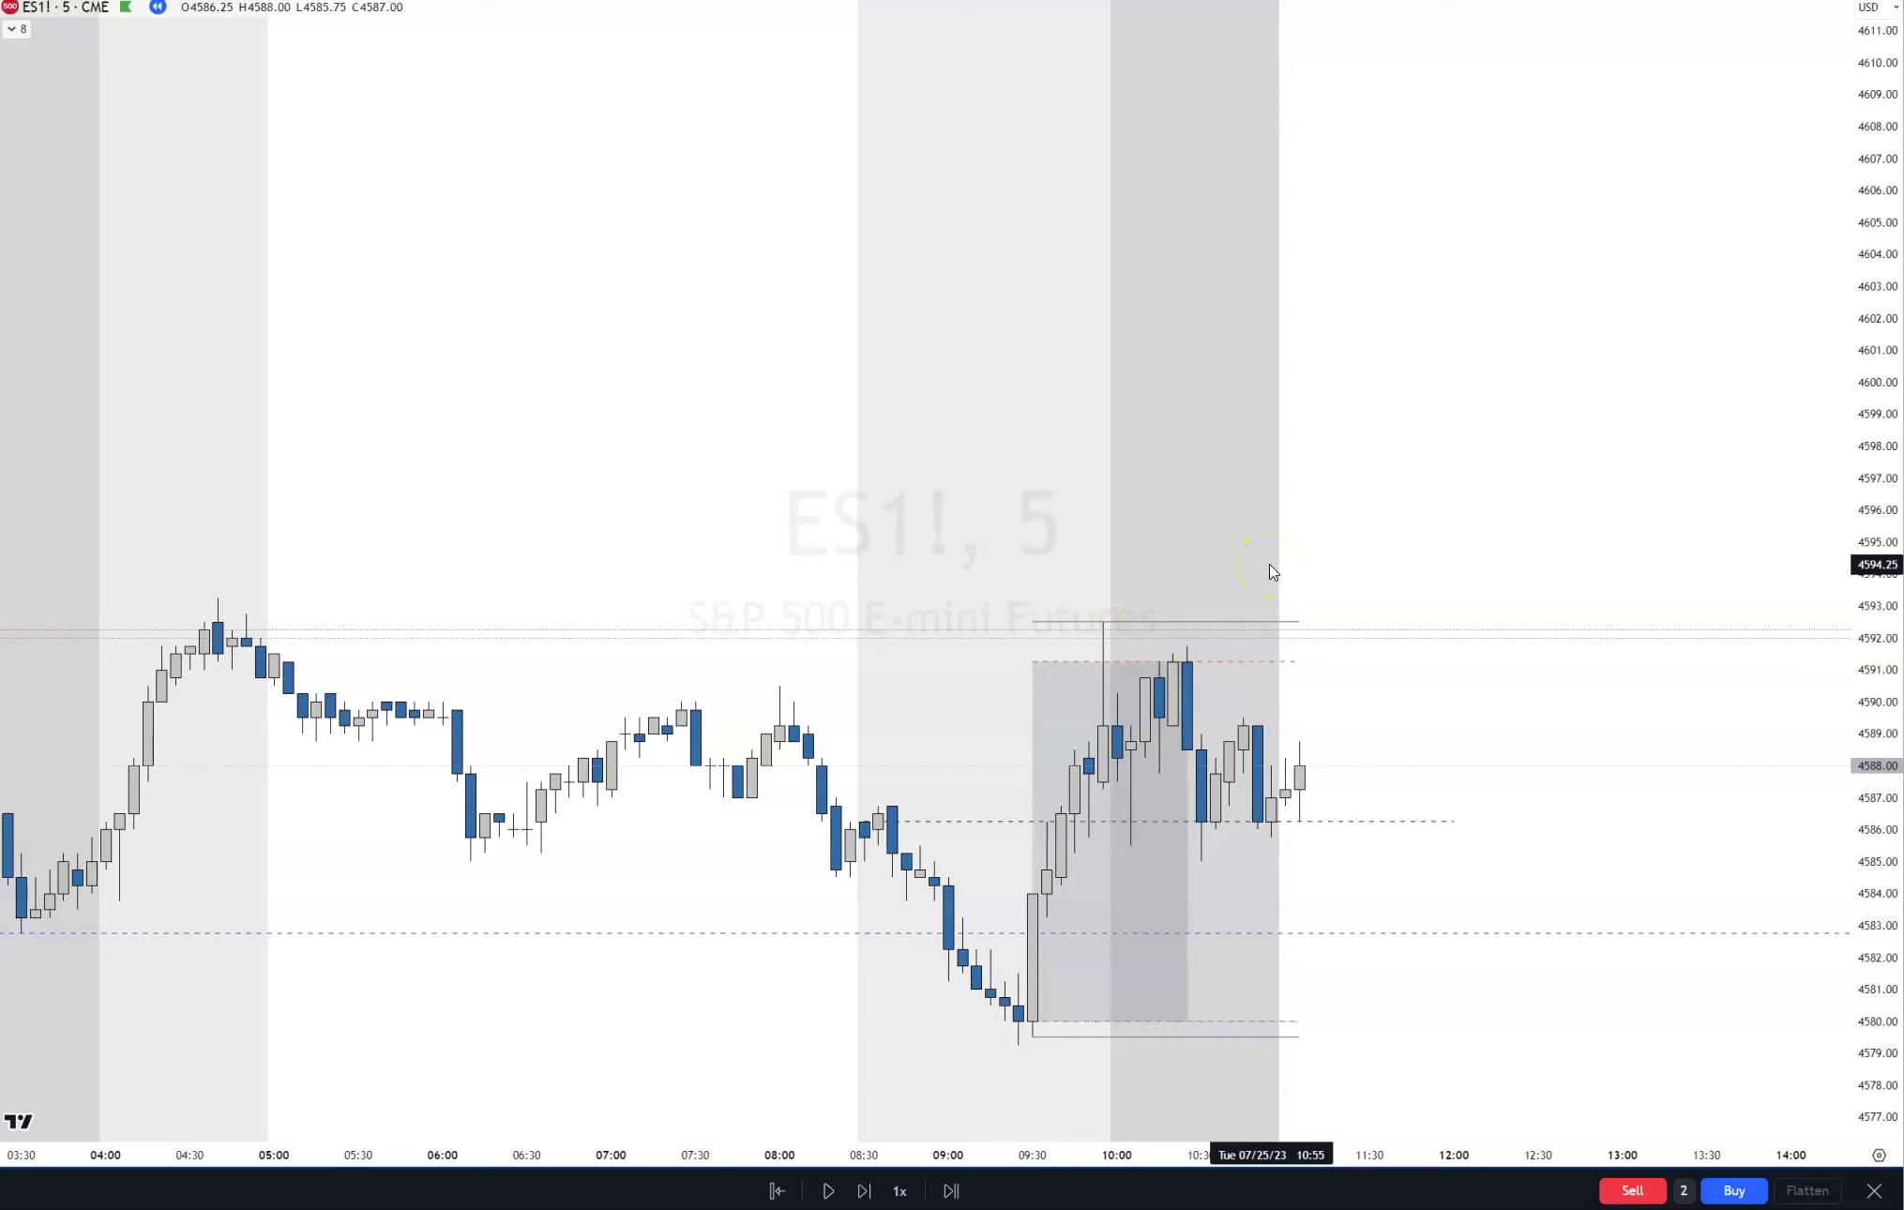
click(1272, 570)
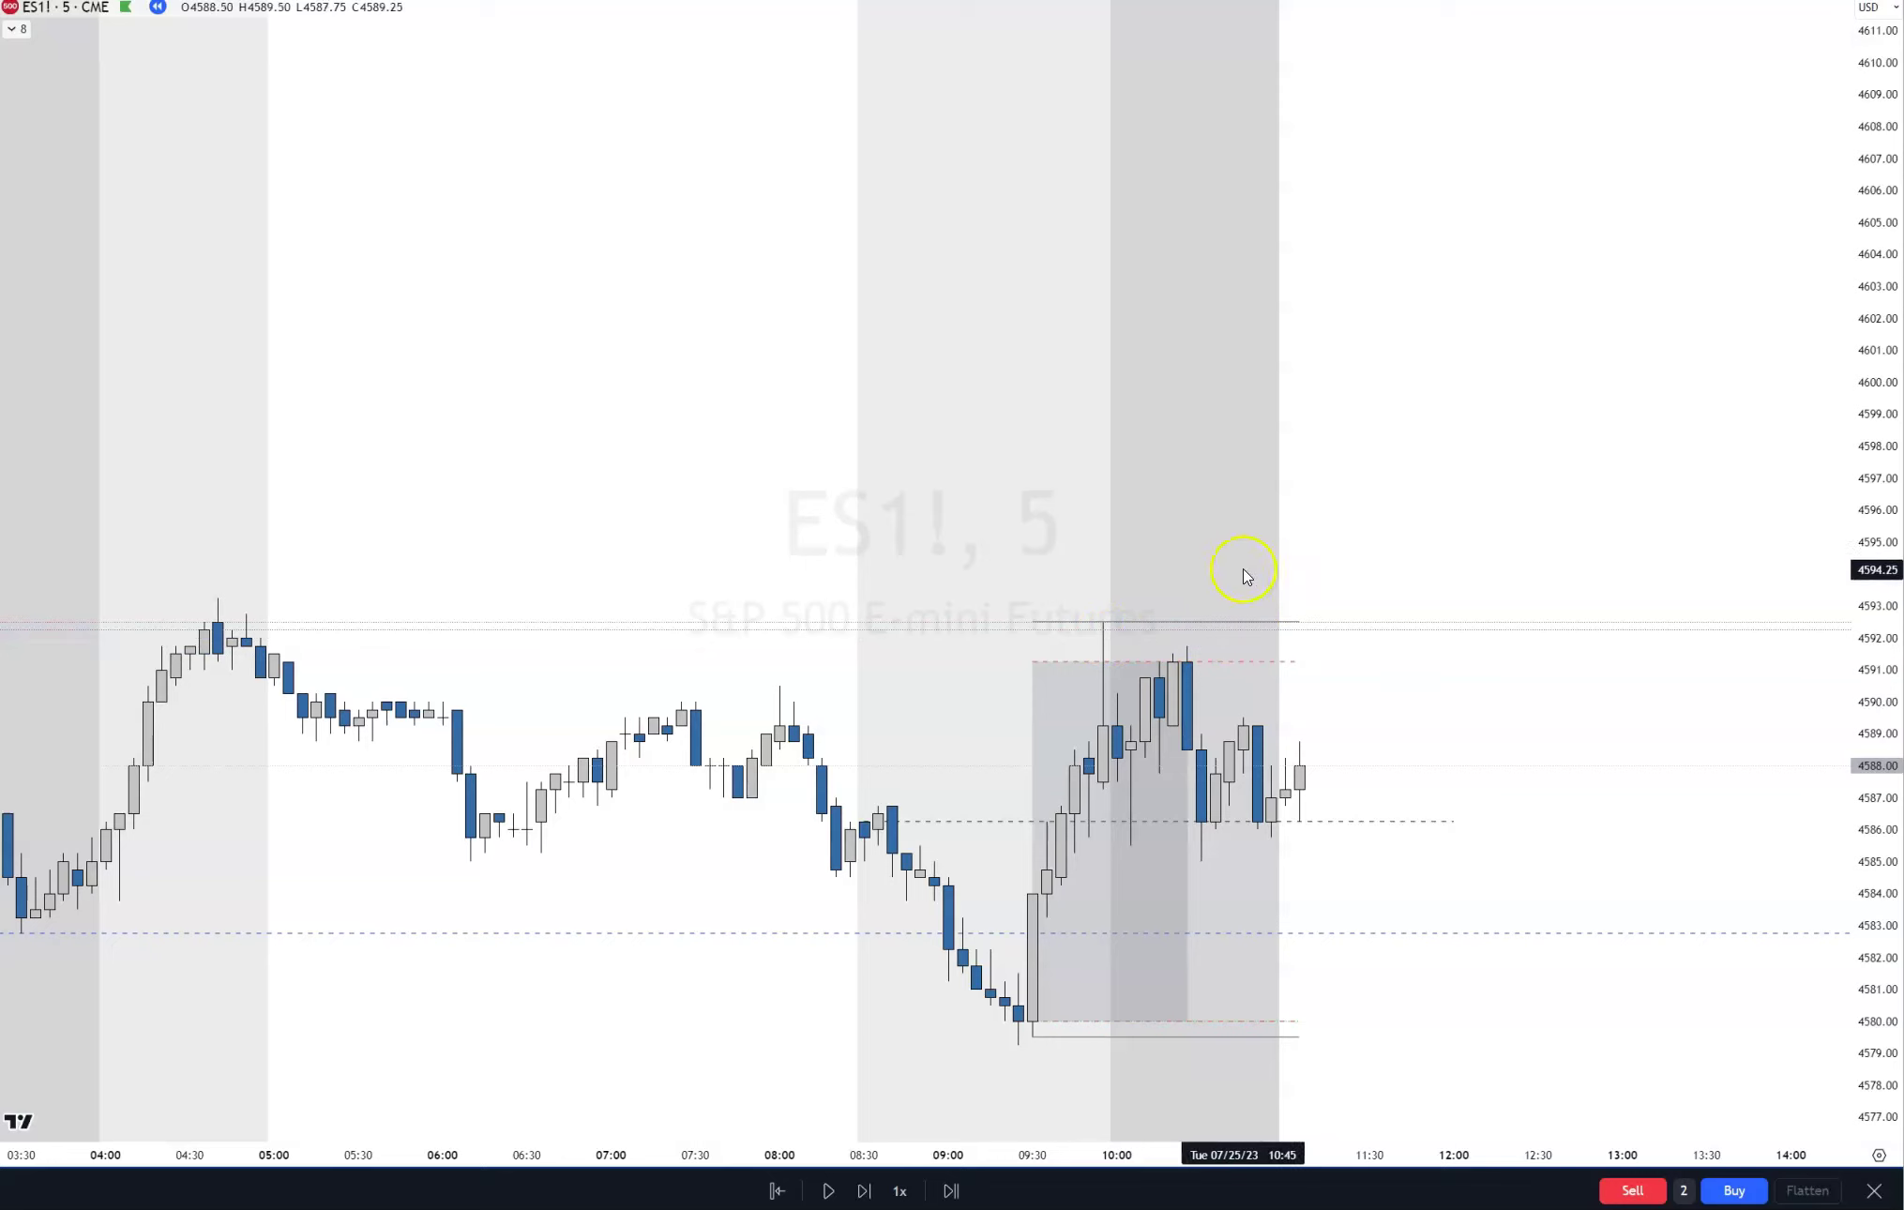
click(1249, 589)
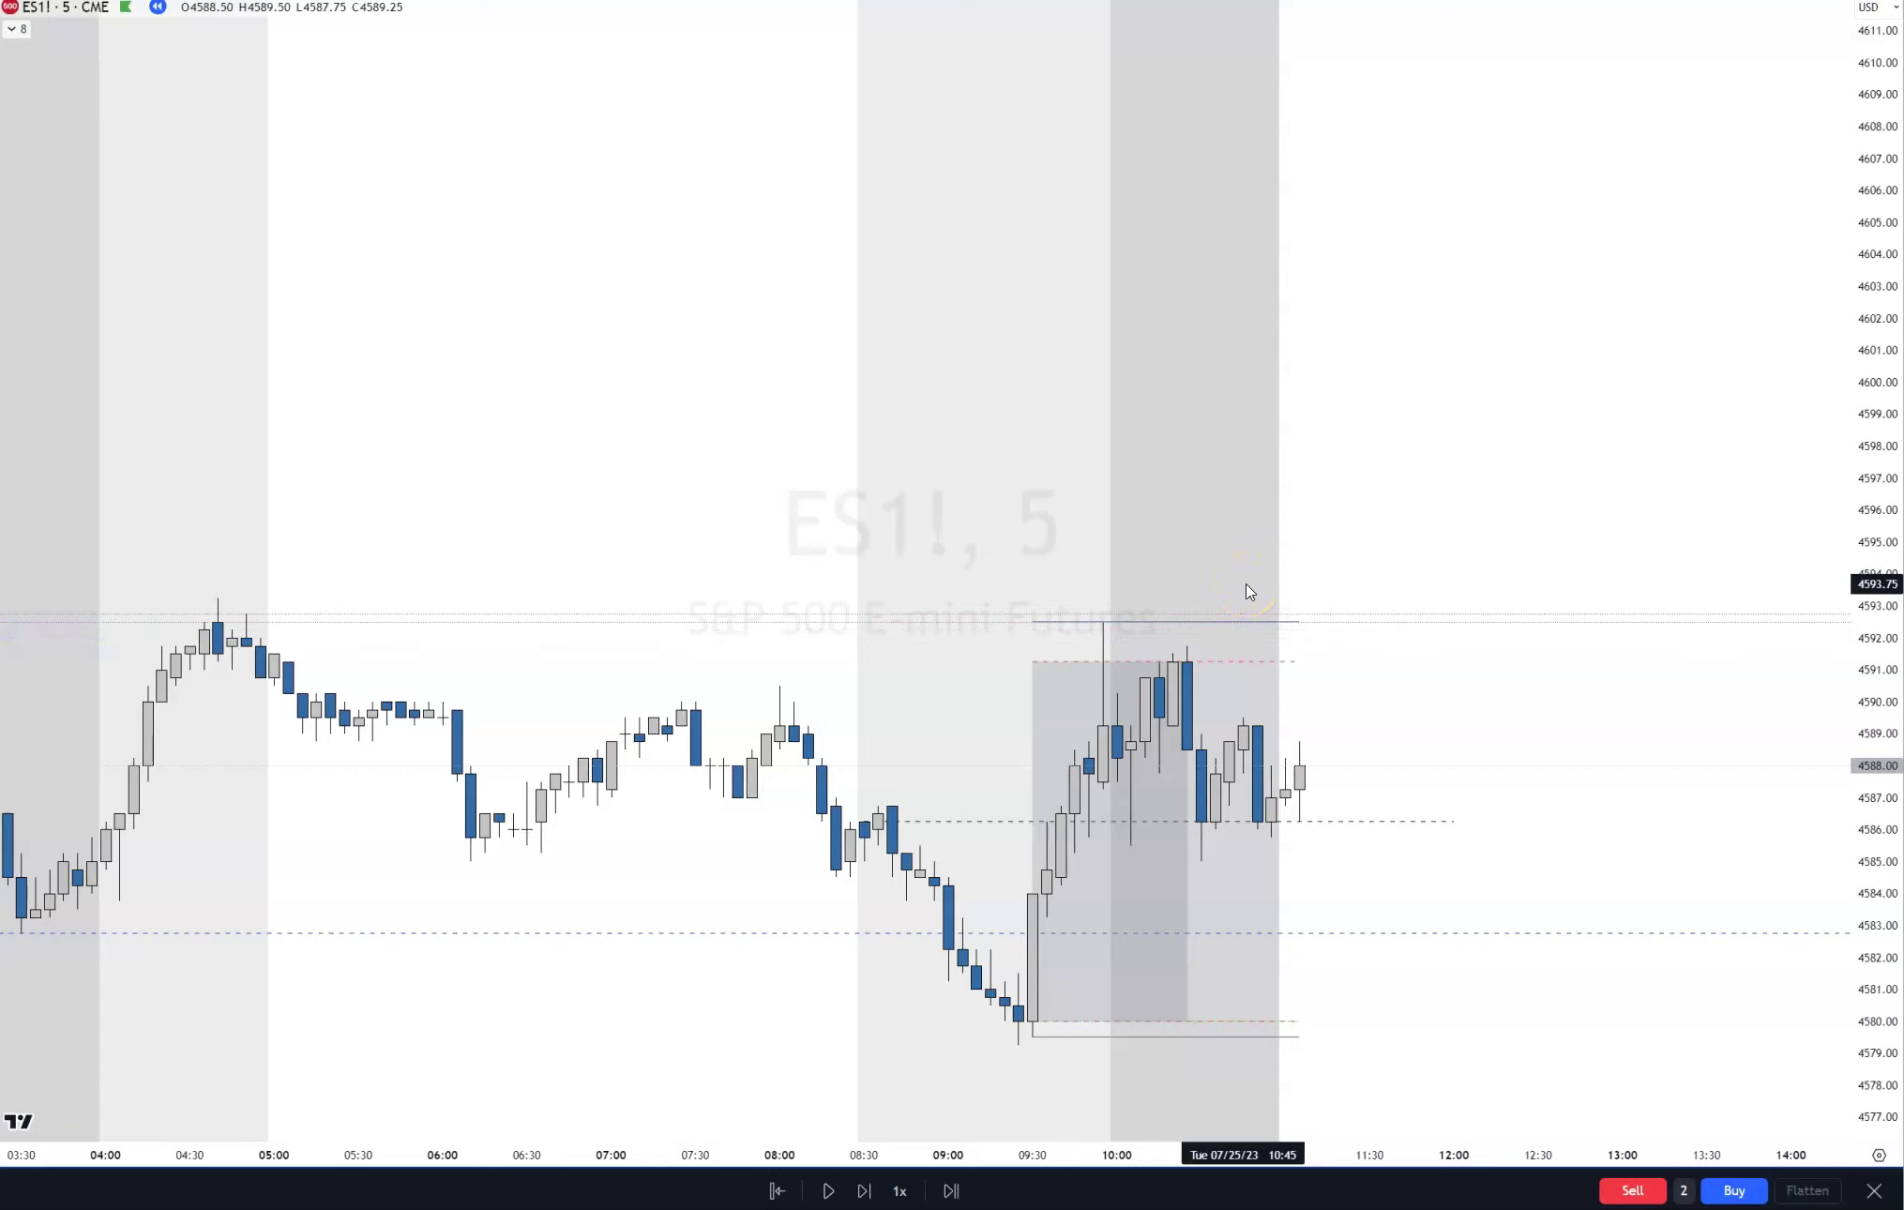
click(1151, 1045)
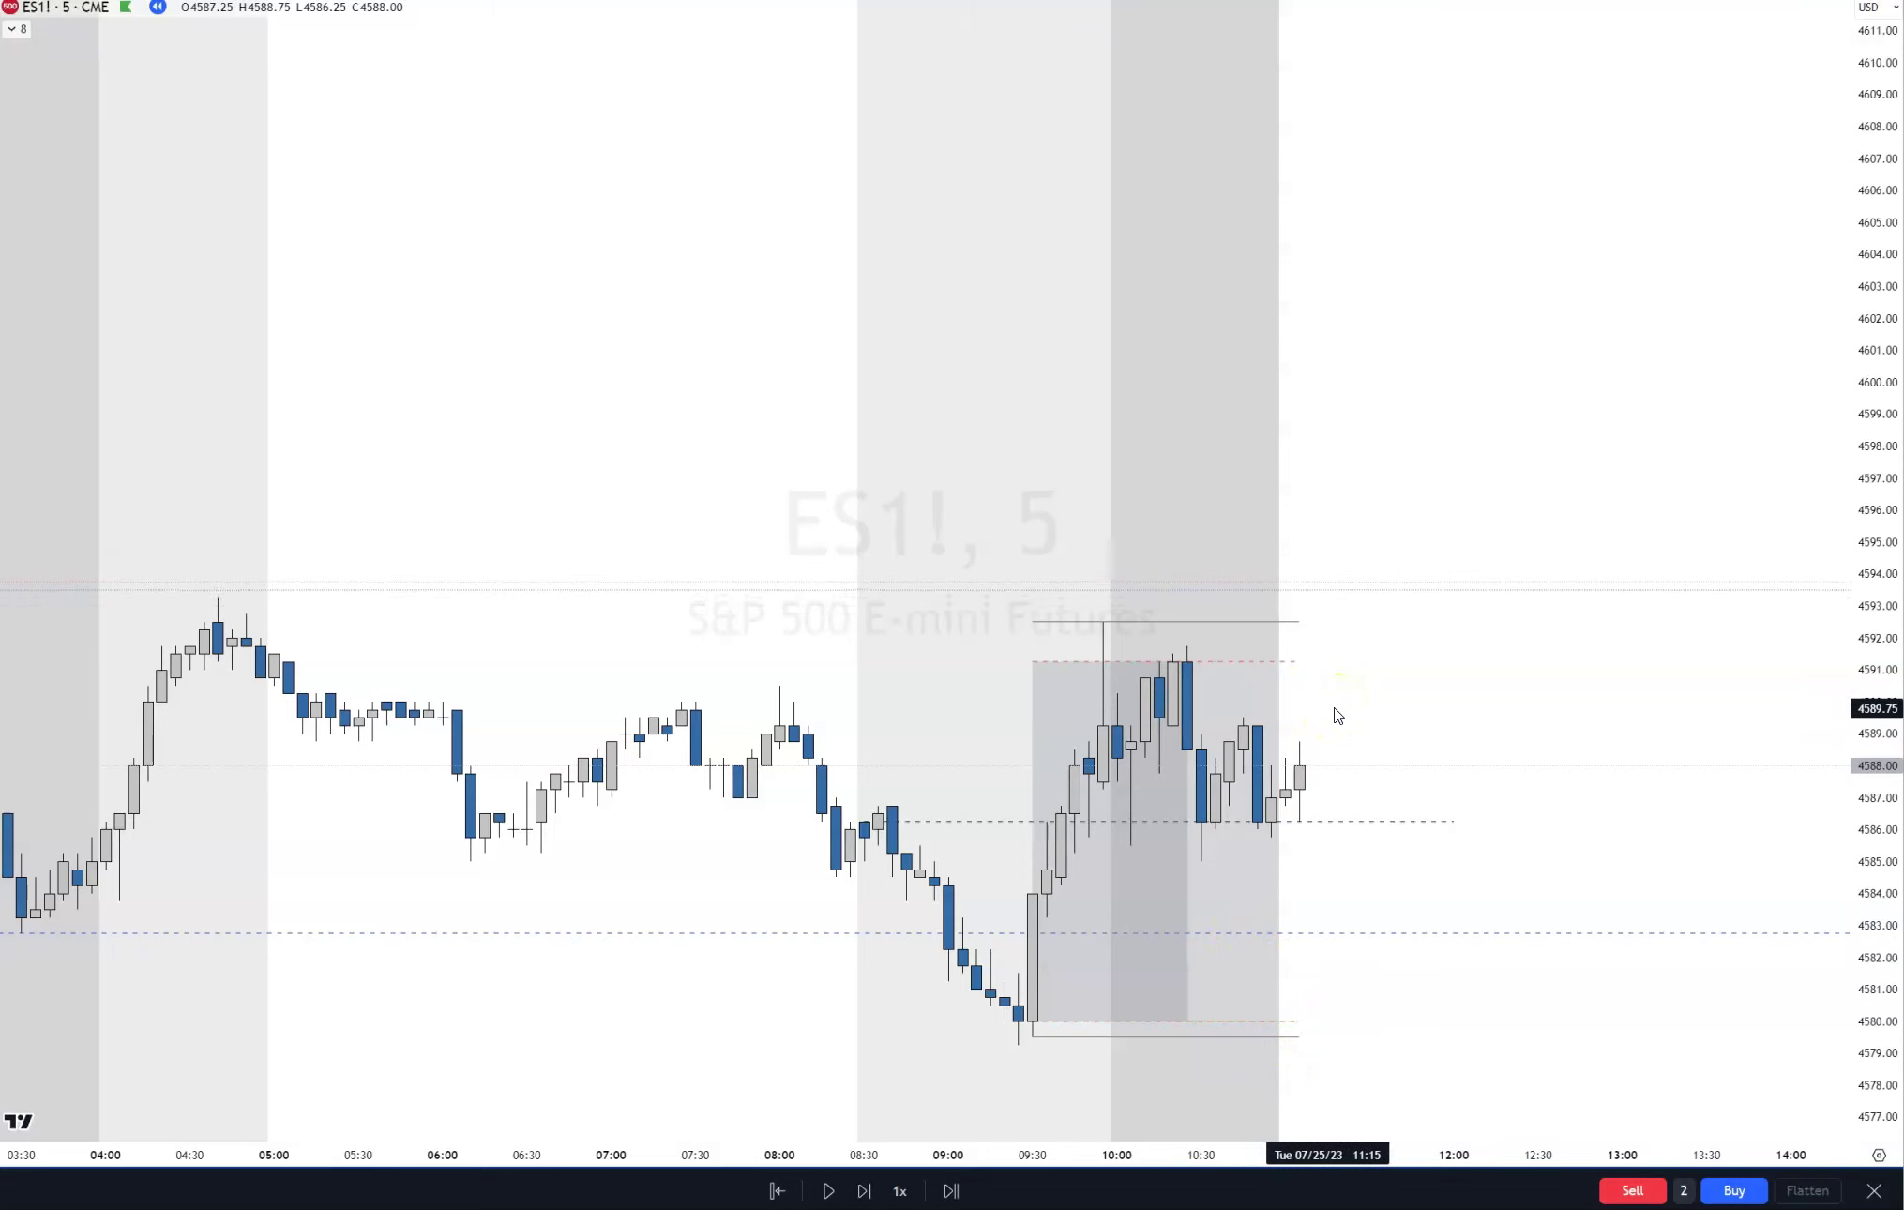
click(1178, 887)
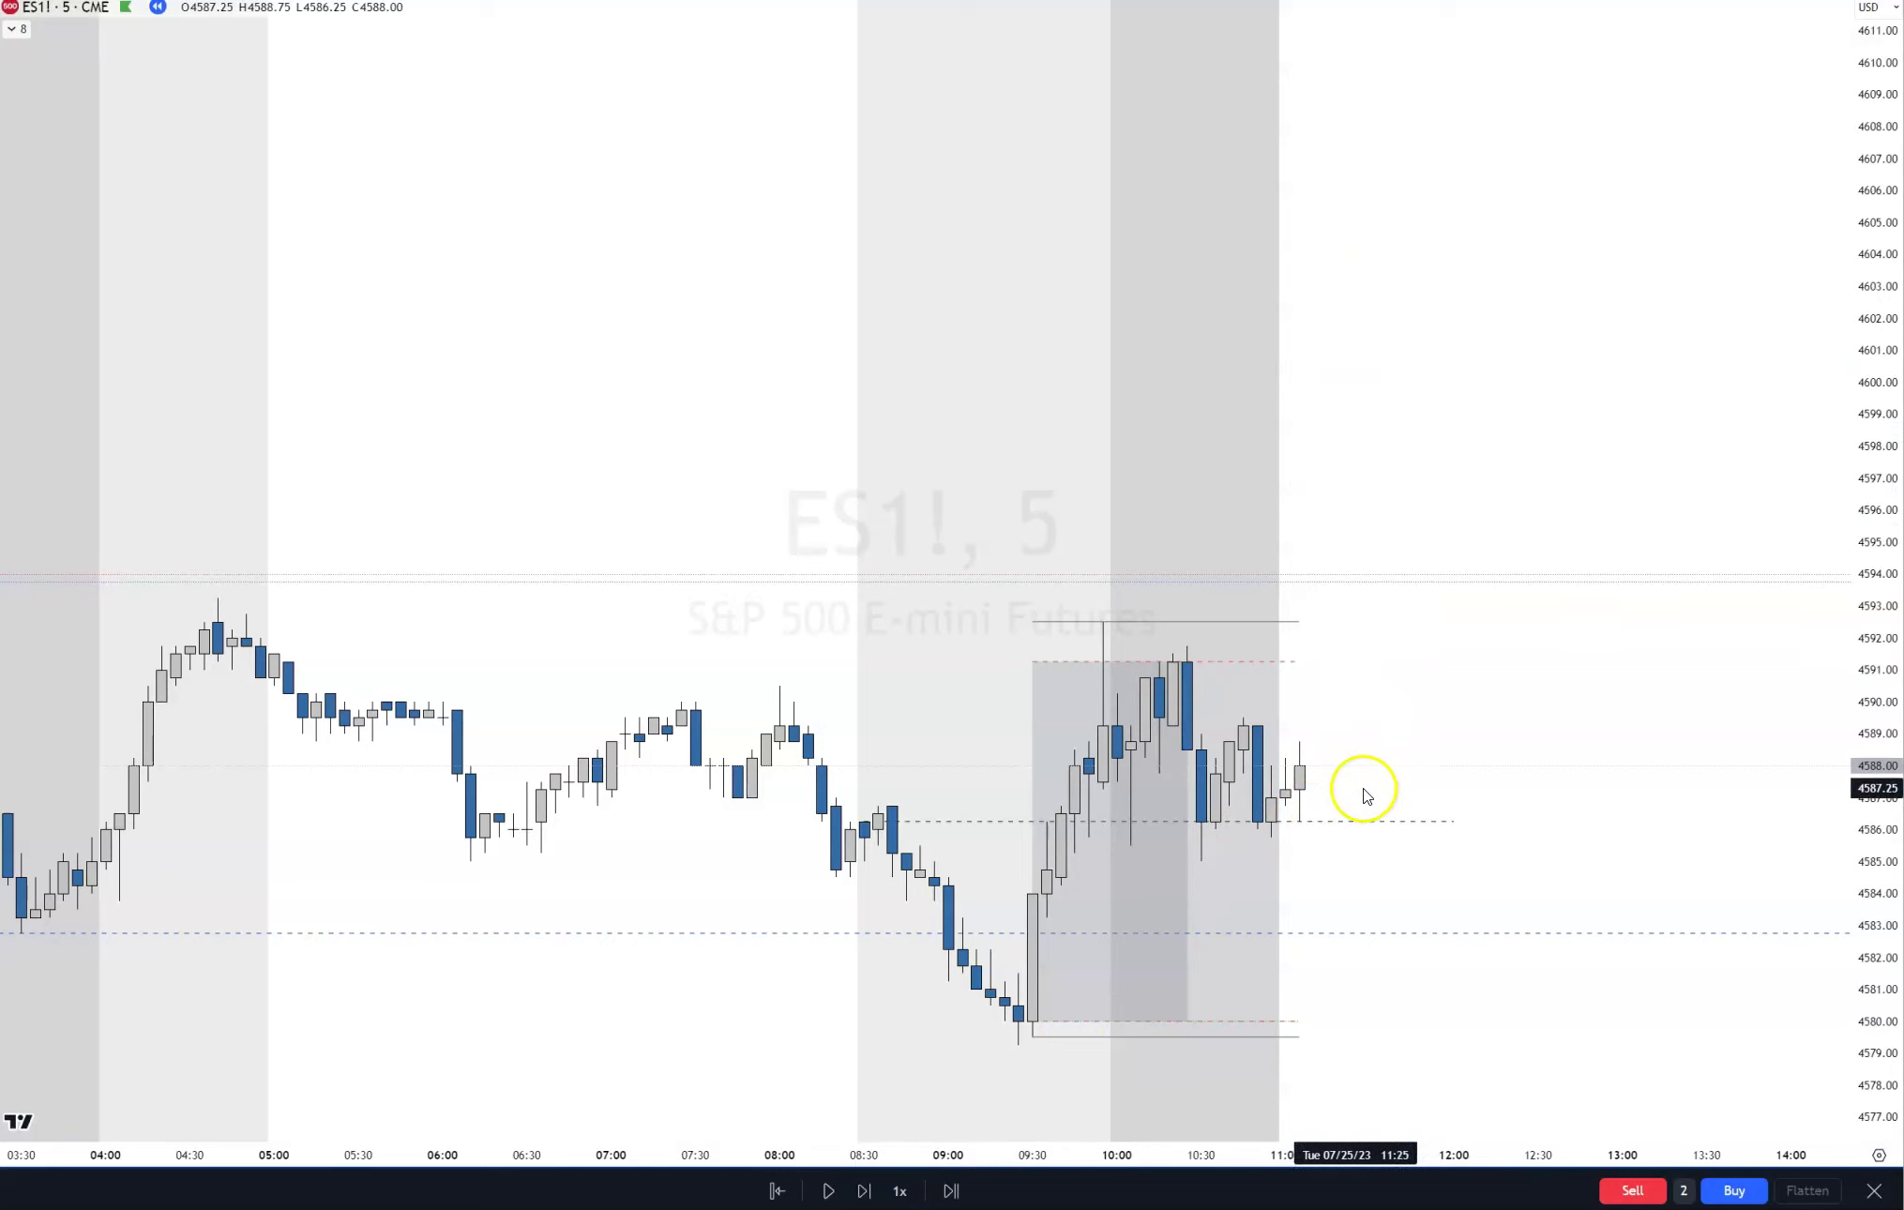
Step: Advance the replay candle by candle to the 11:35 bar that breaks above the morning range high
click(864, 1191)
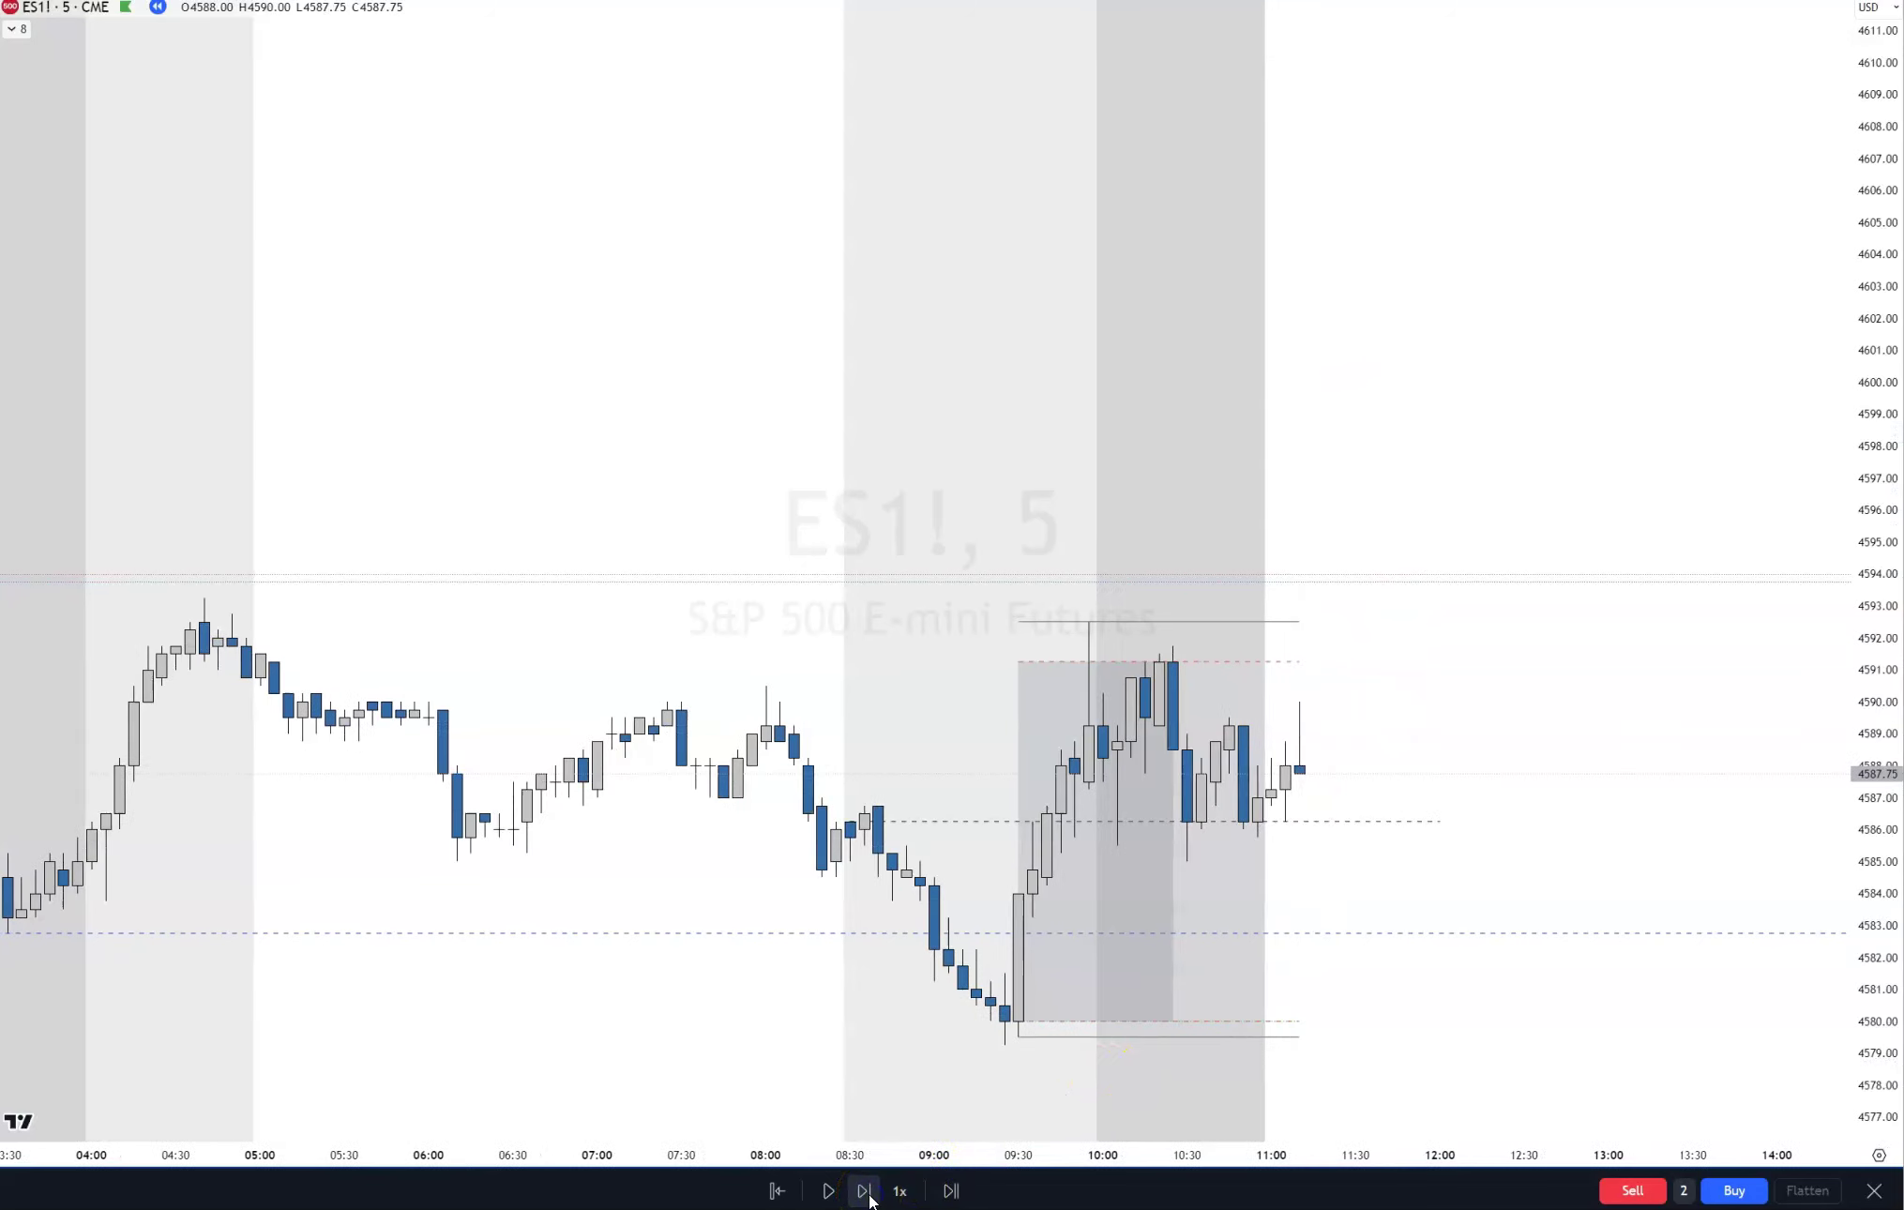
click(865, 1192)
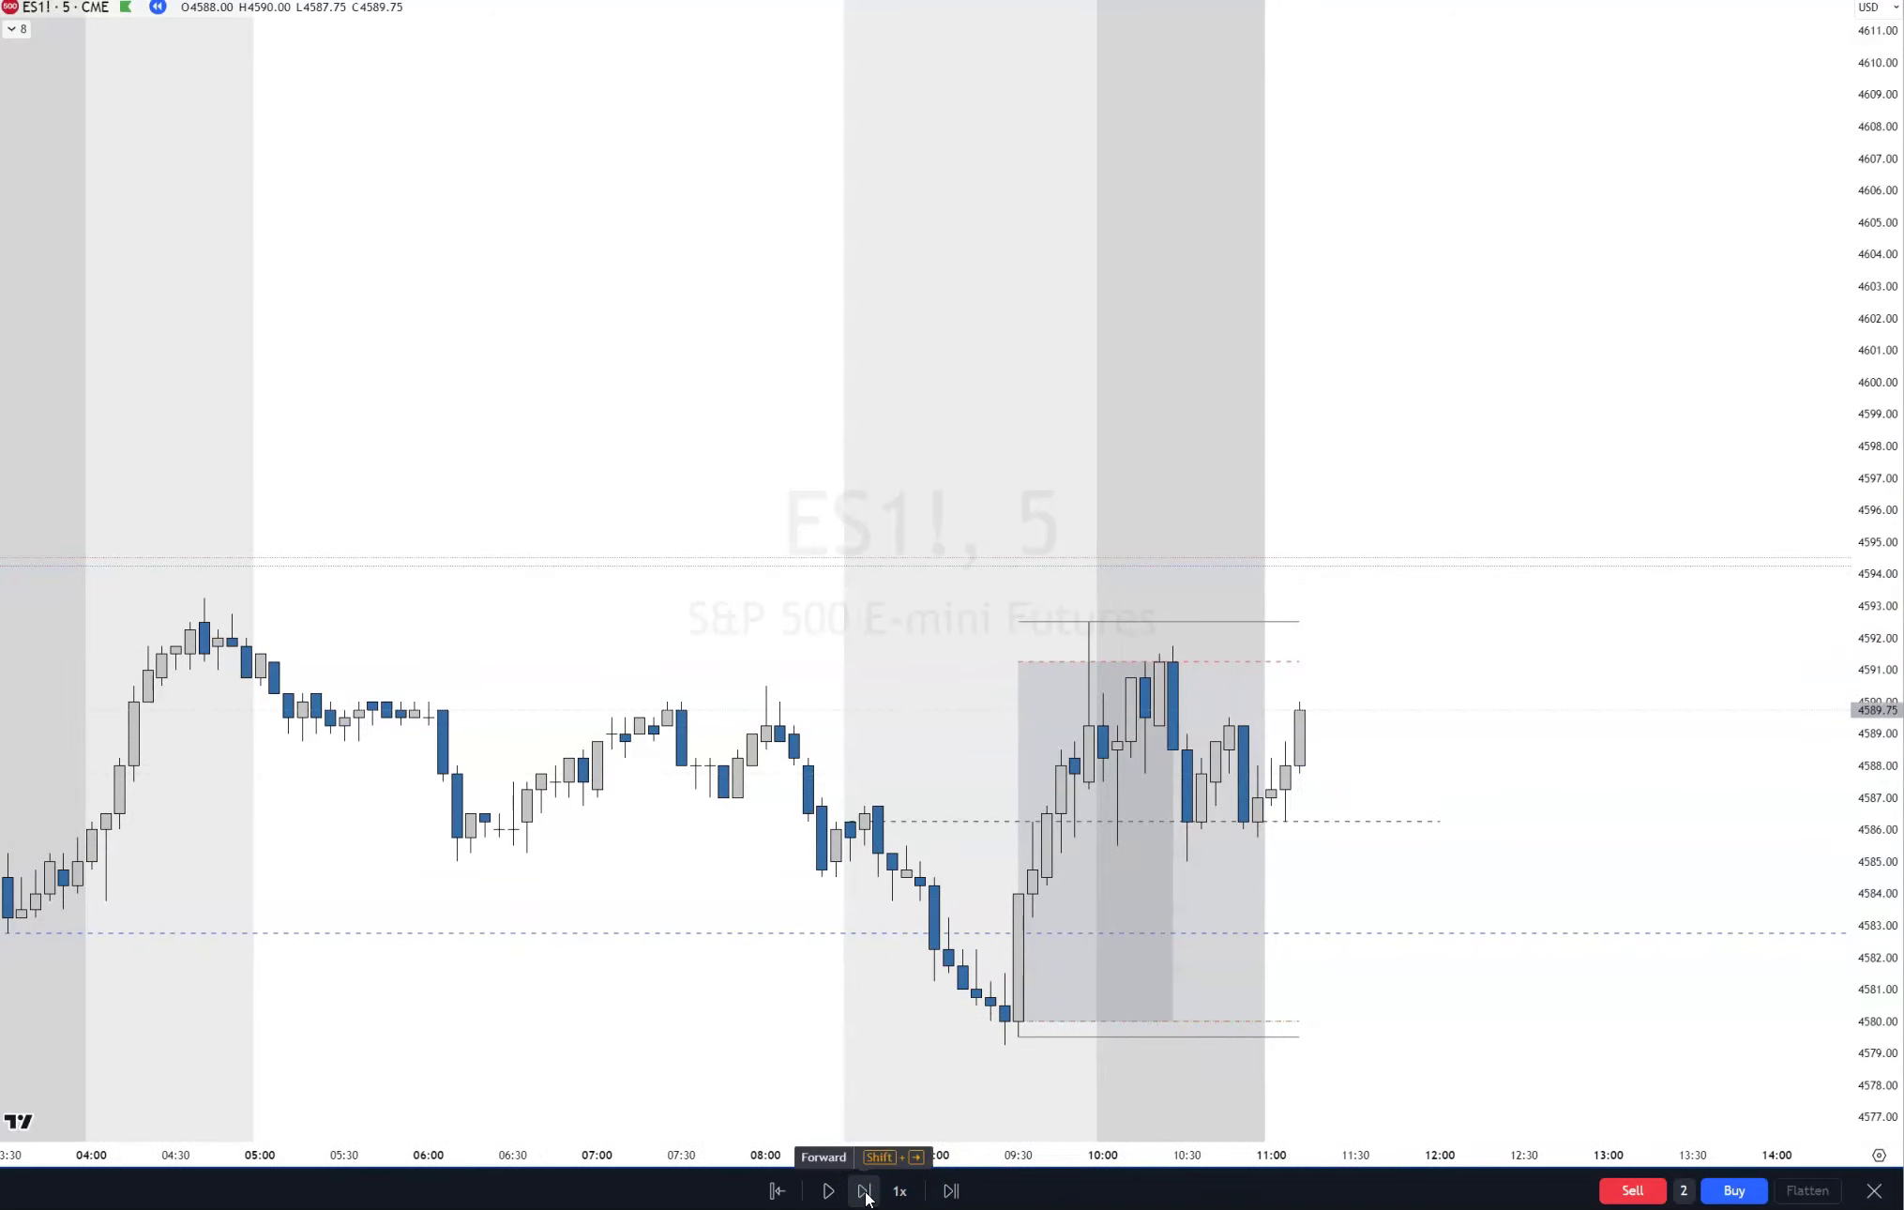
click(864, 1192)
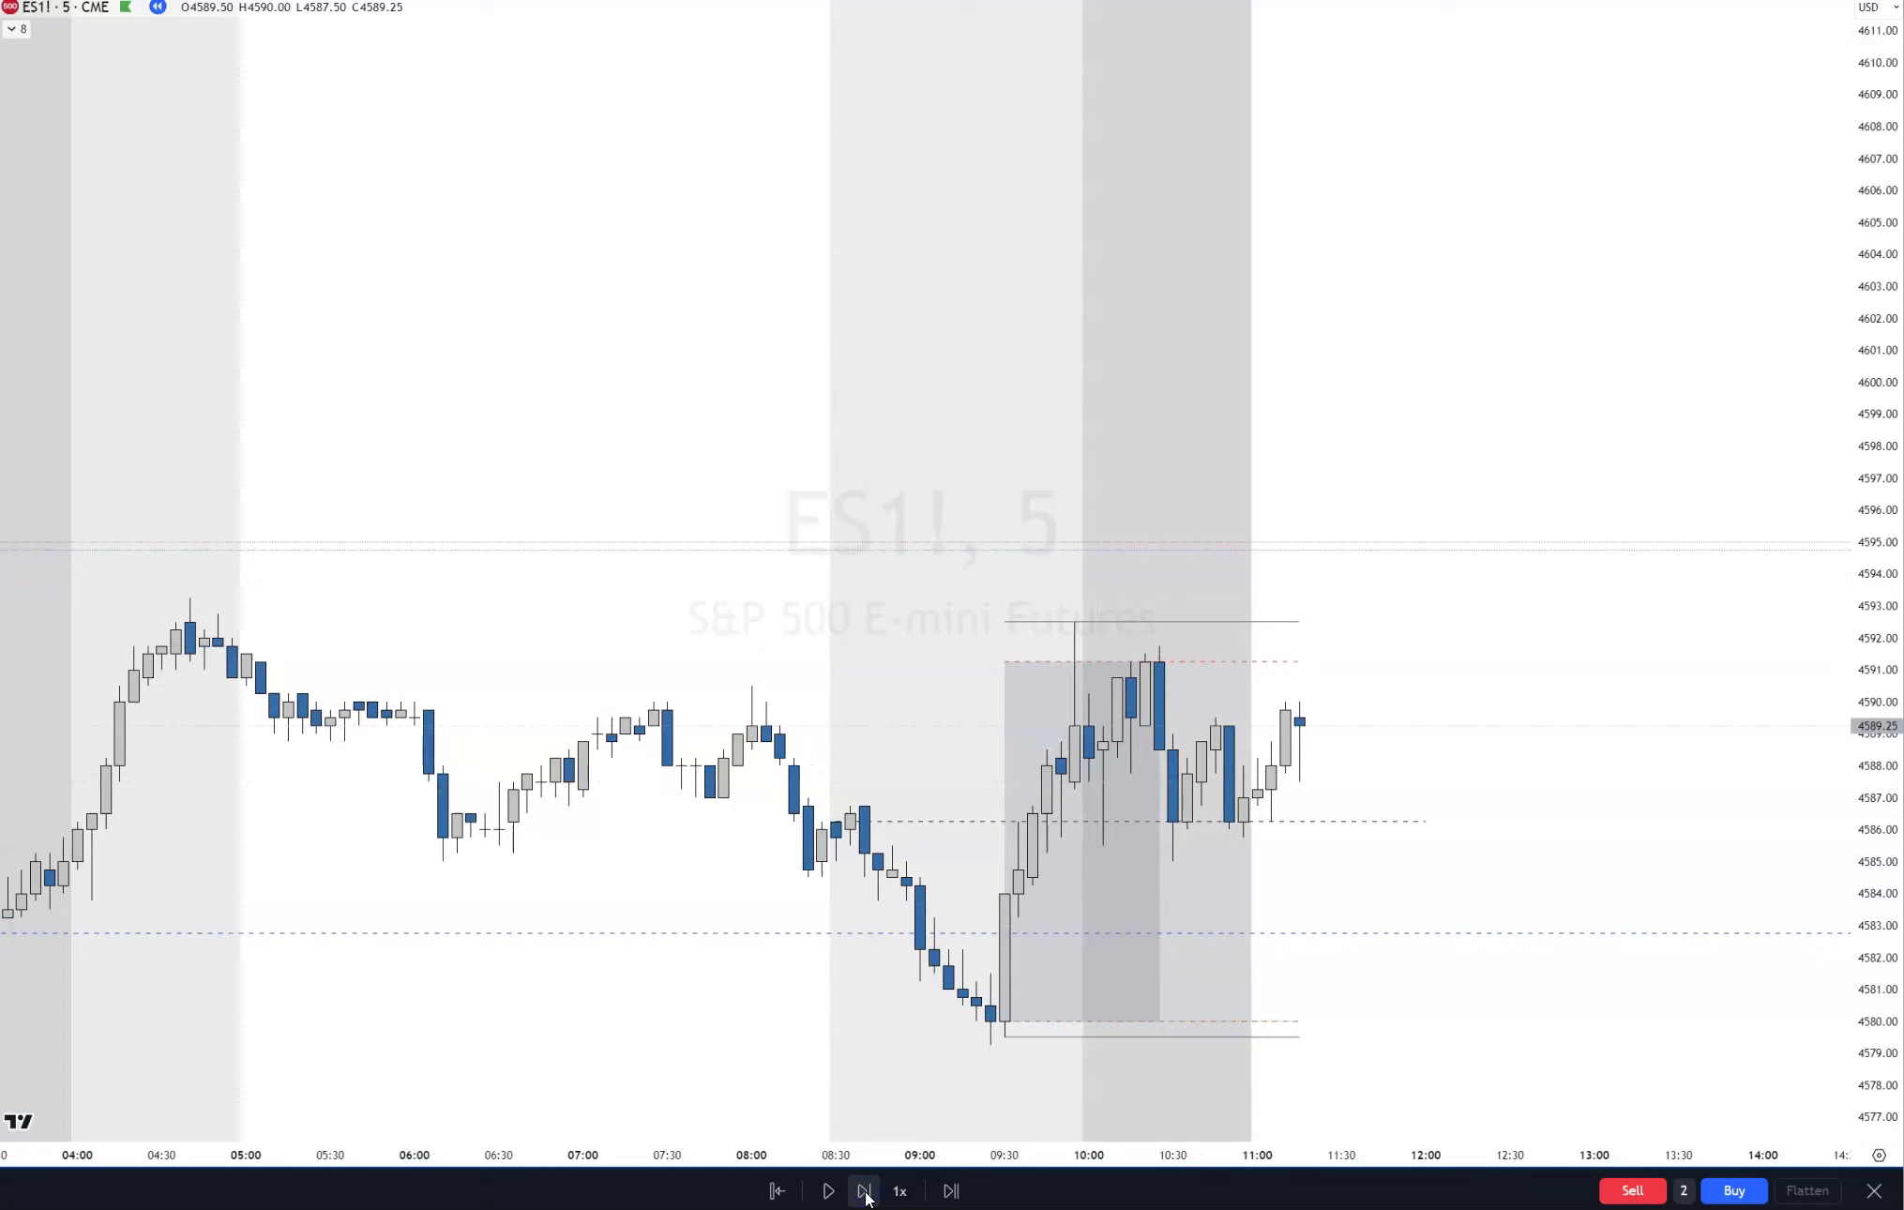
click(865, 1193)
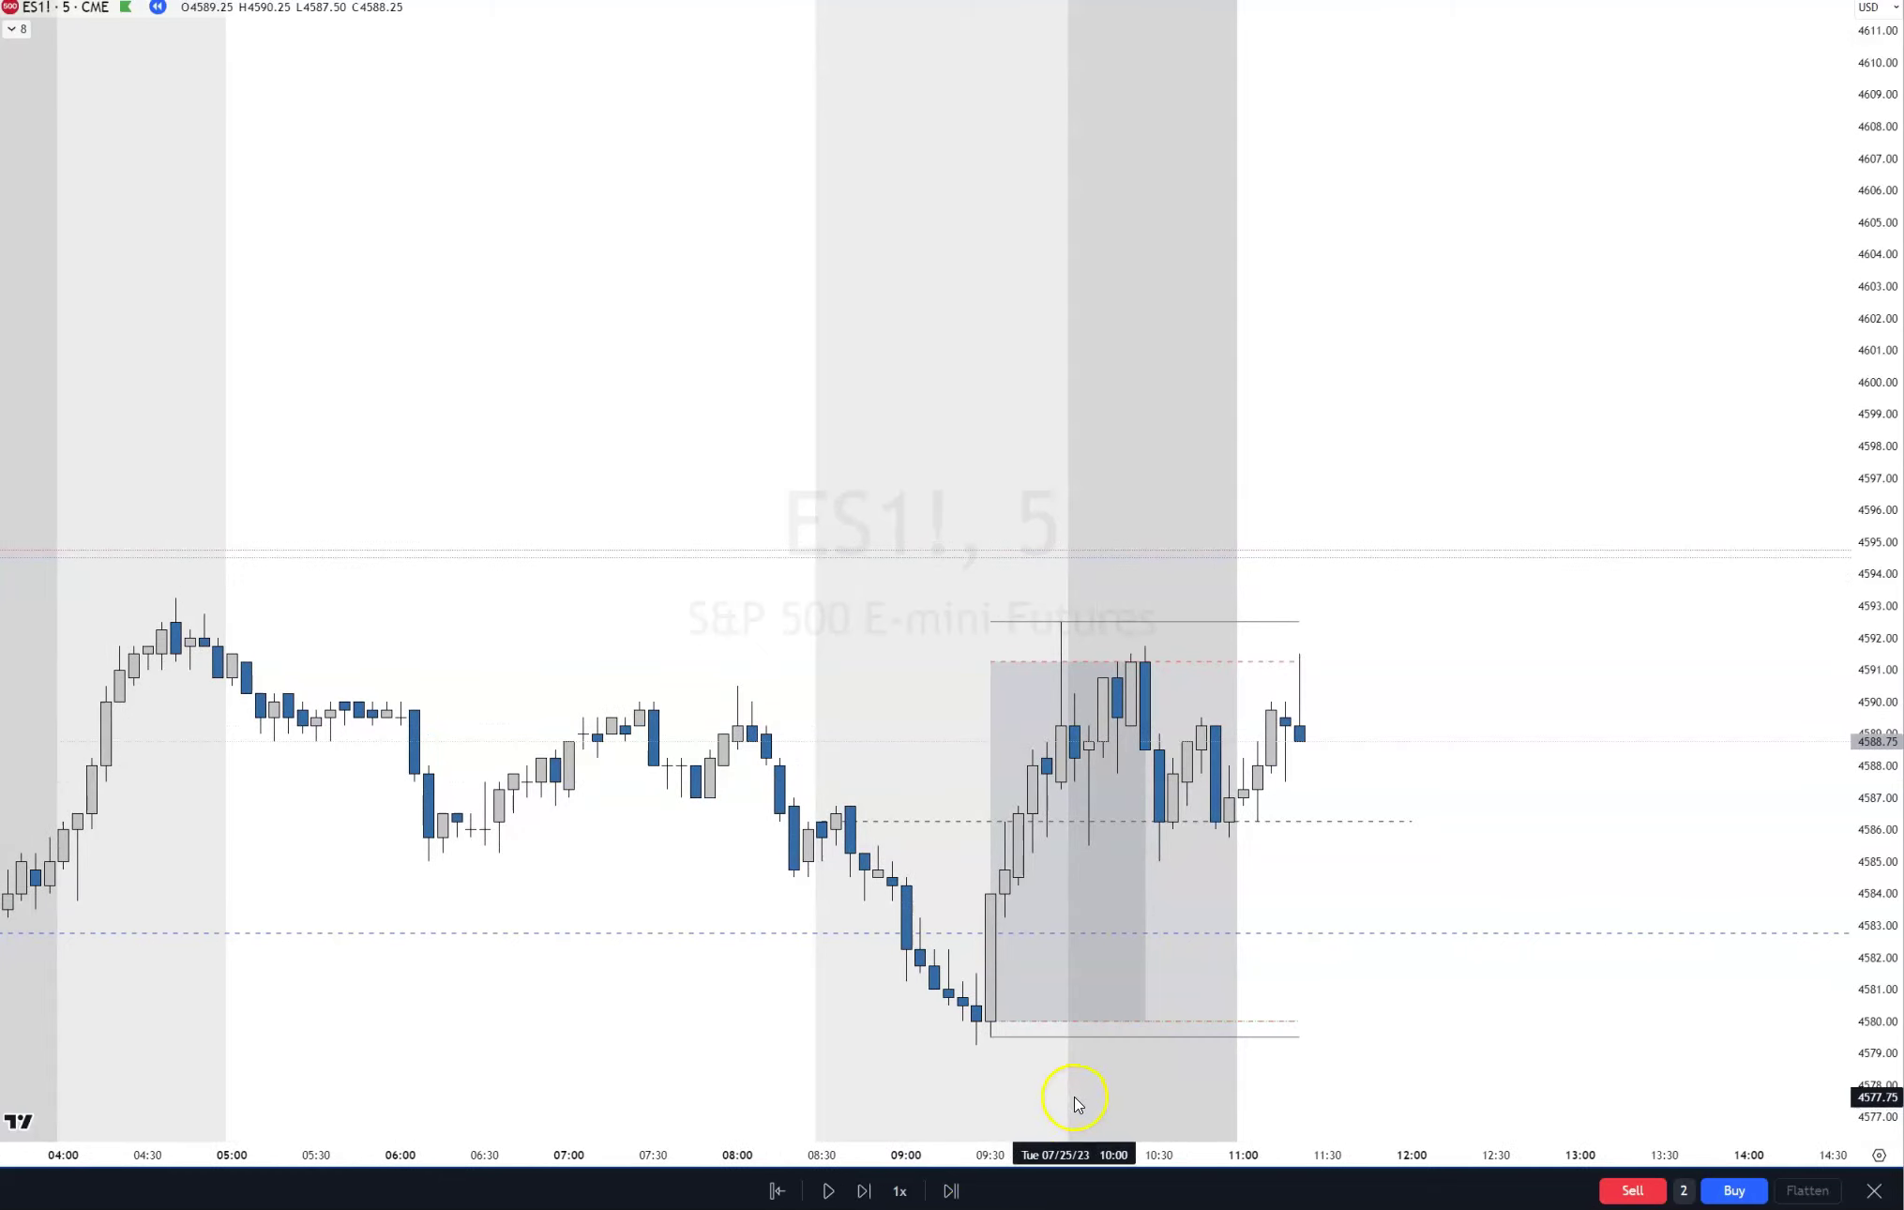
click(865, 1193)
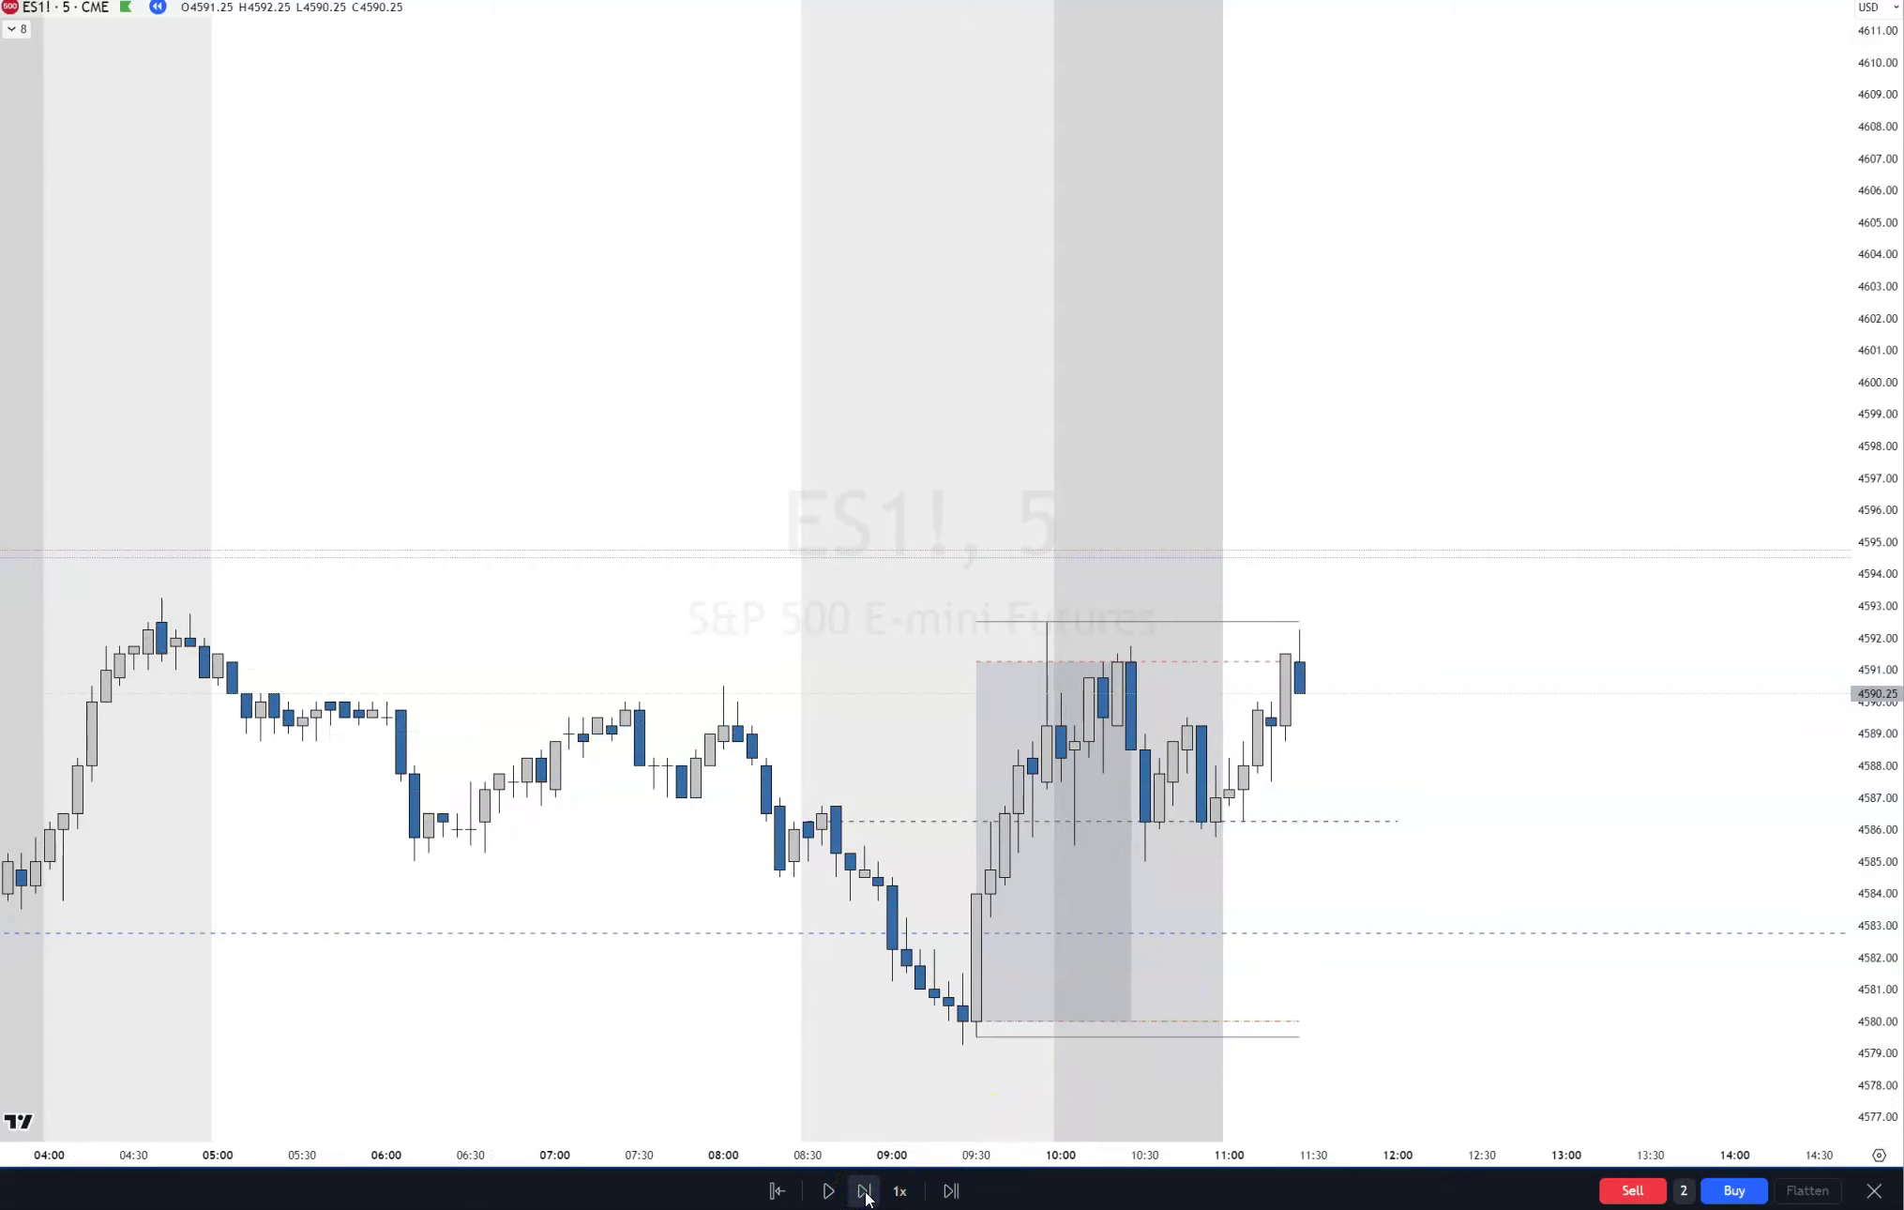
click(865, 1191)
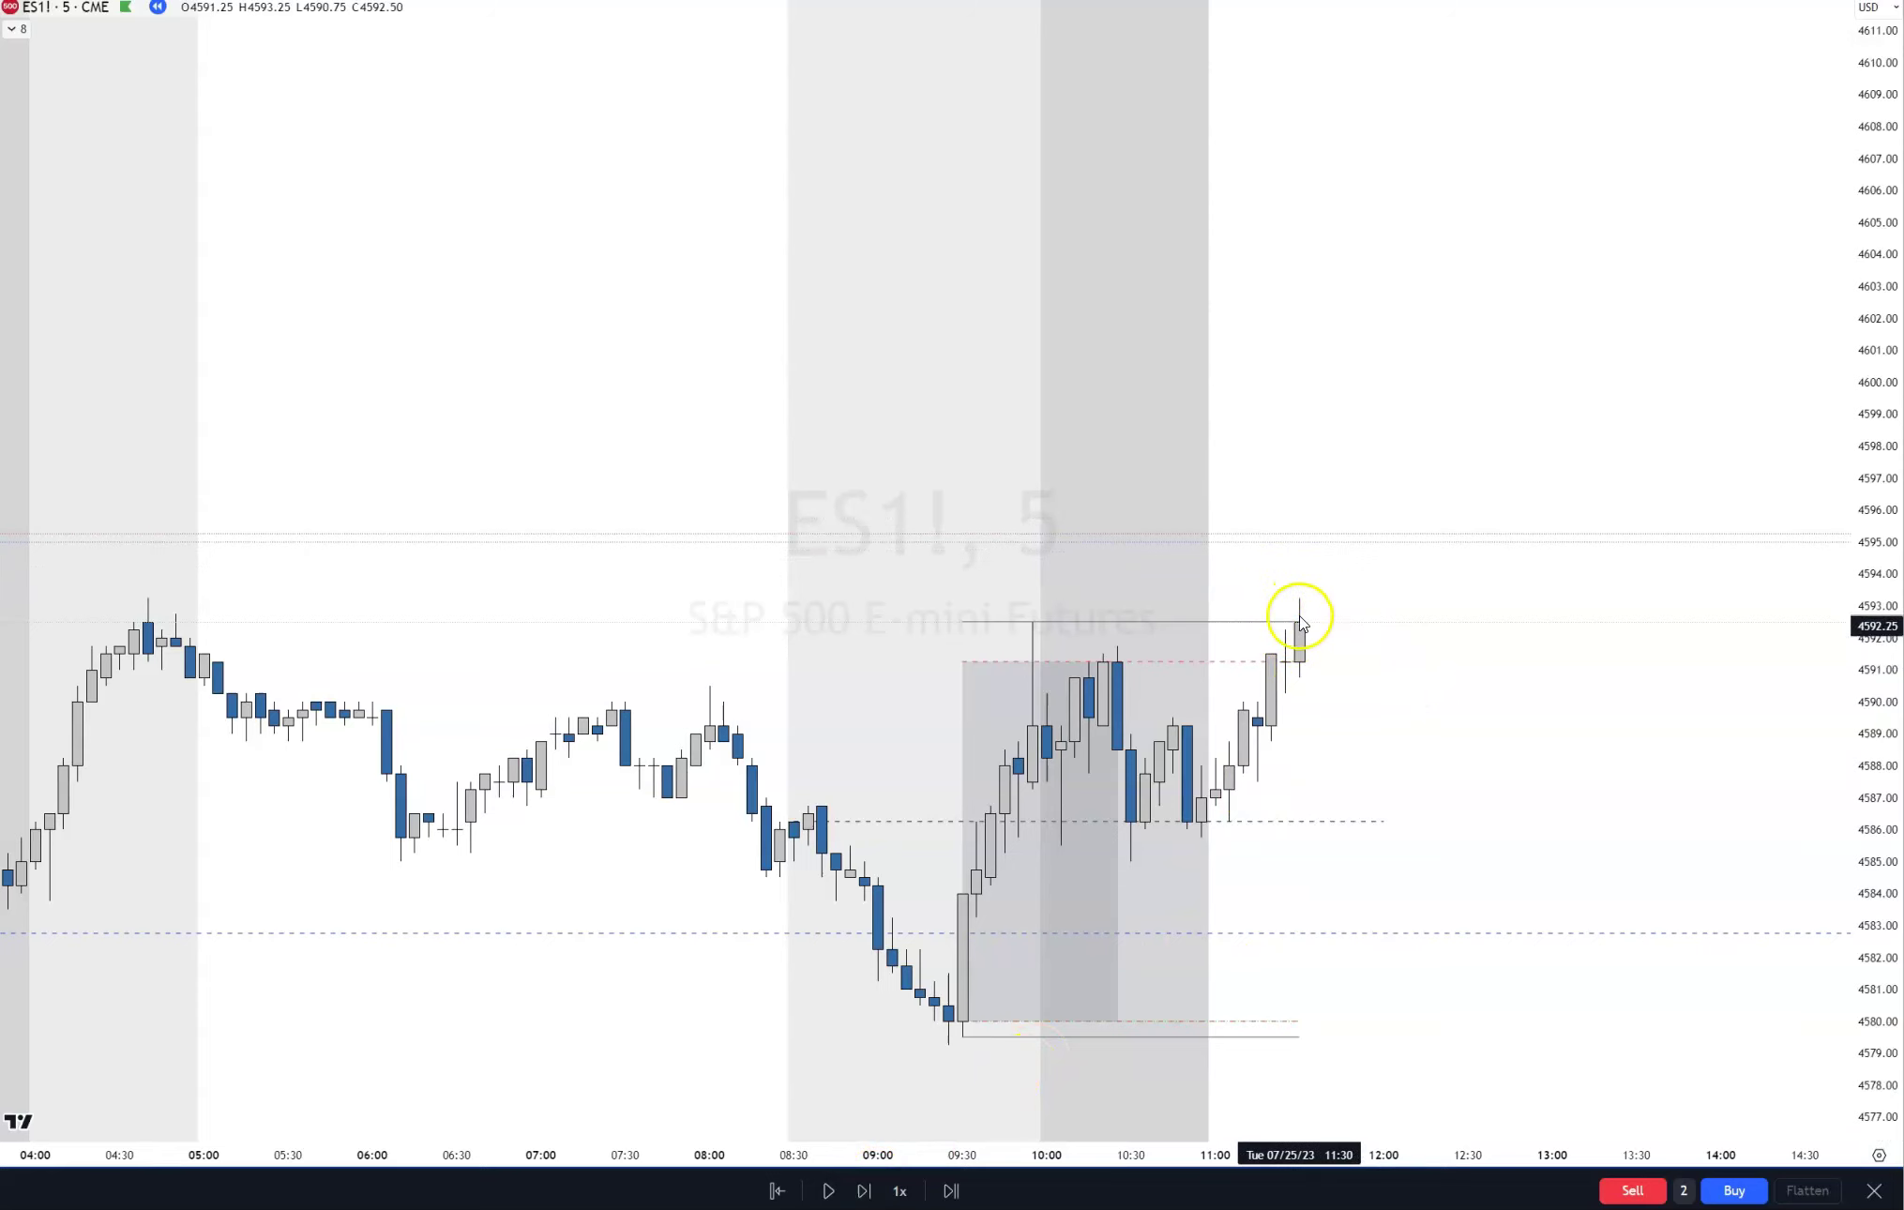
click(864, 1191)
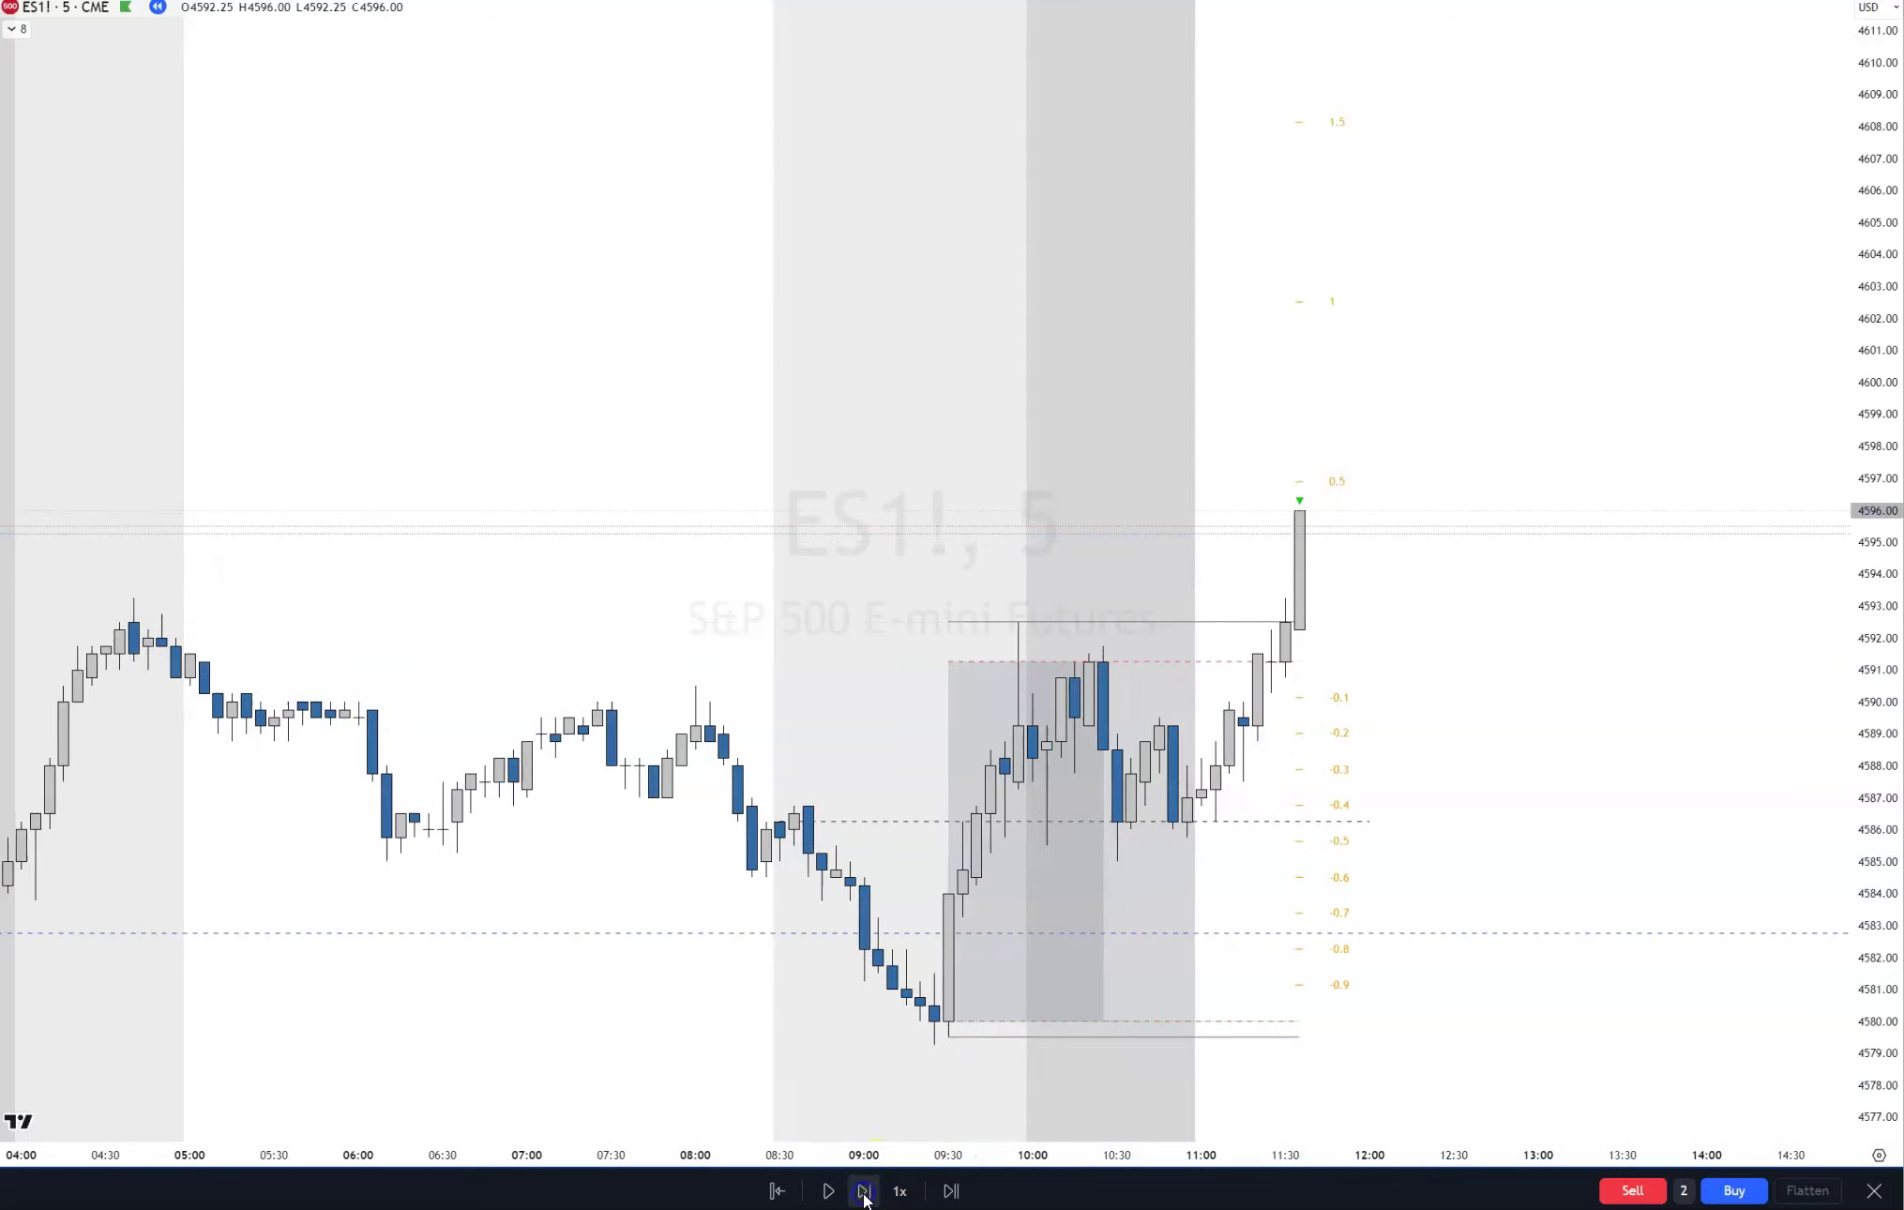
Step: Advance the replay to the 11:40 bar and restore the FVG (5M) box over the gap at the breakout candle
click(863, 1191)
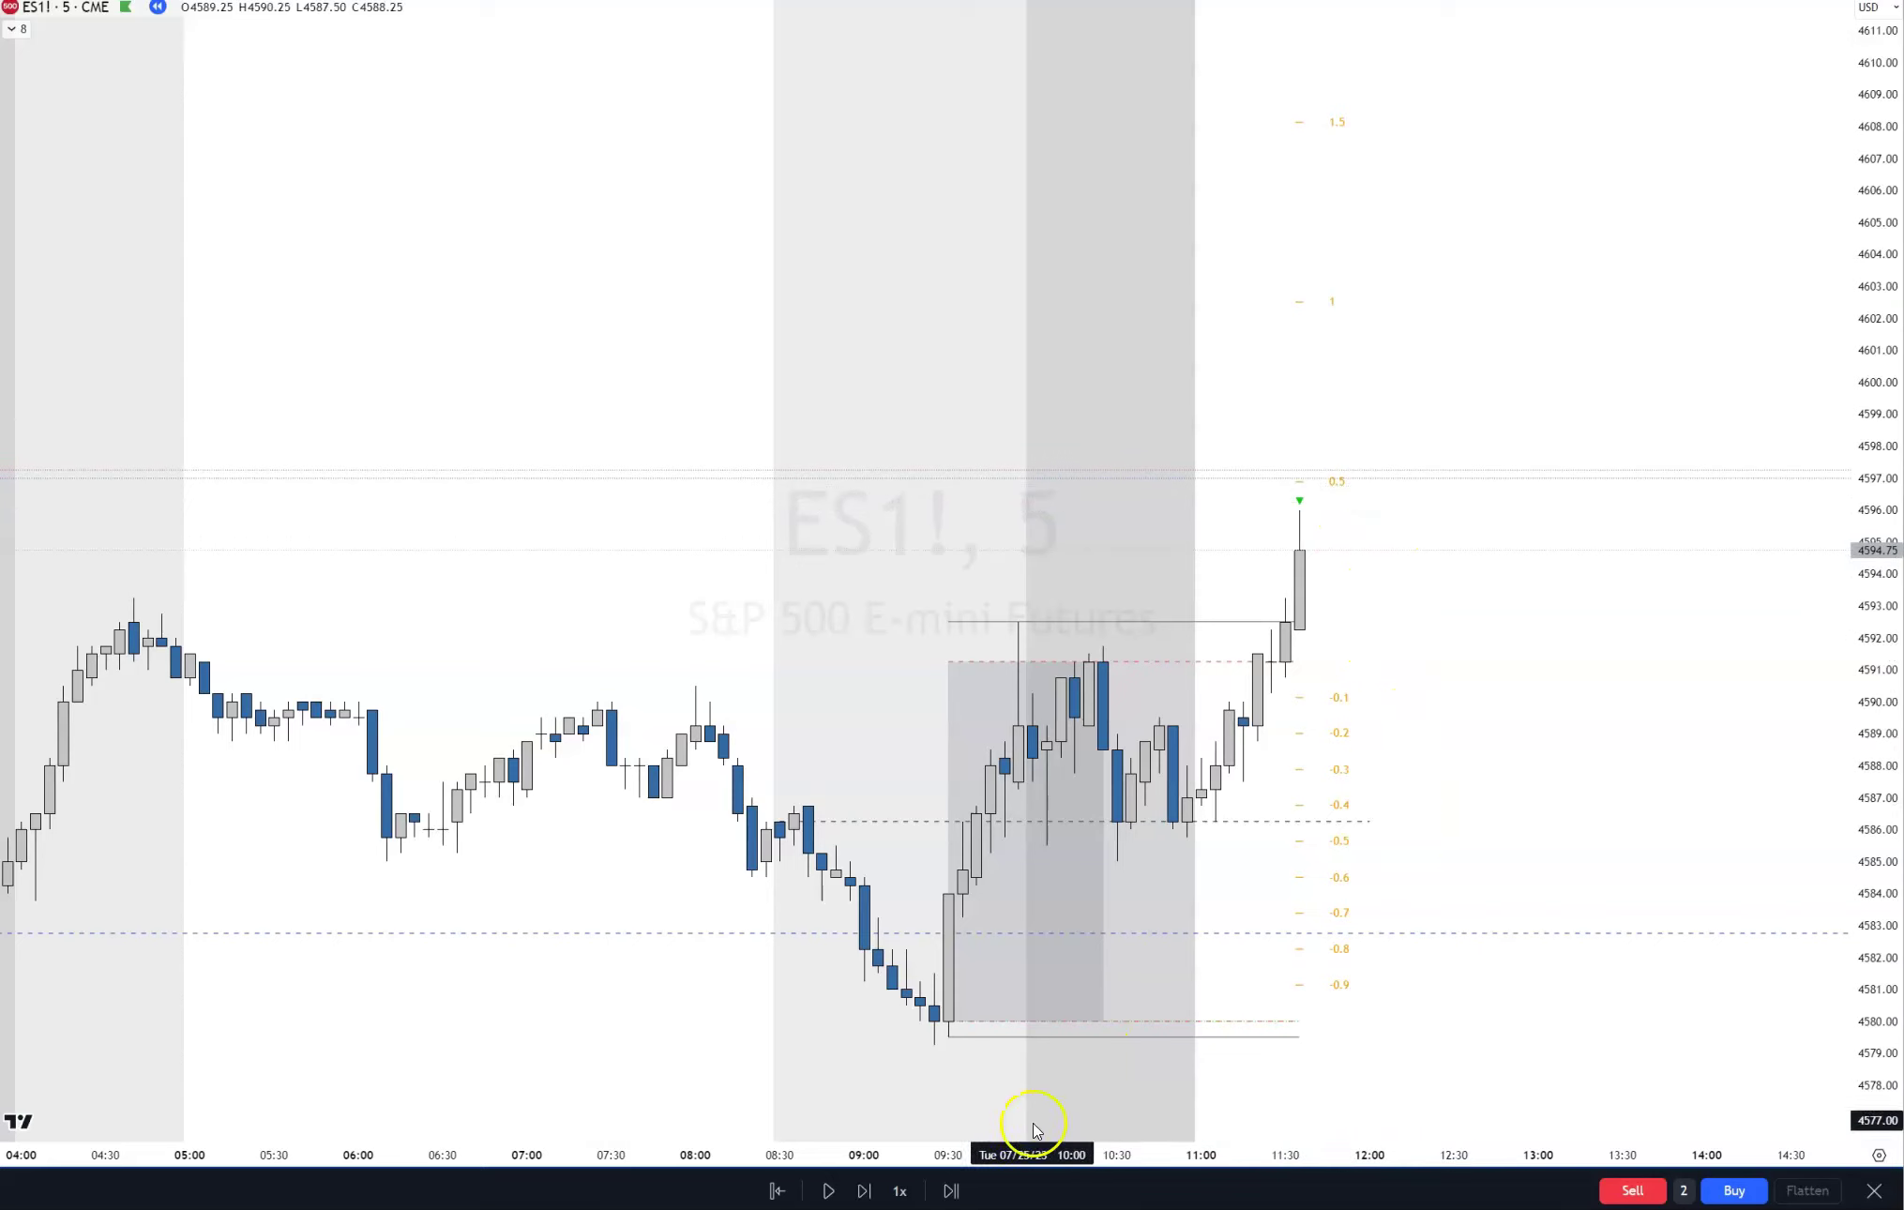
click(863, 1190)
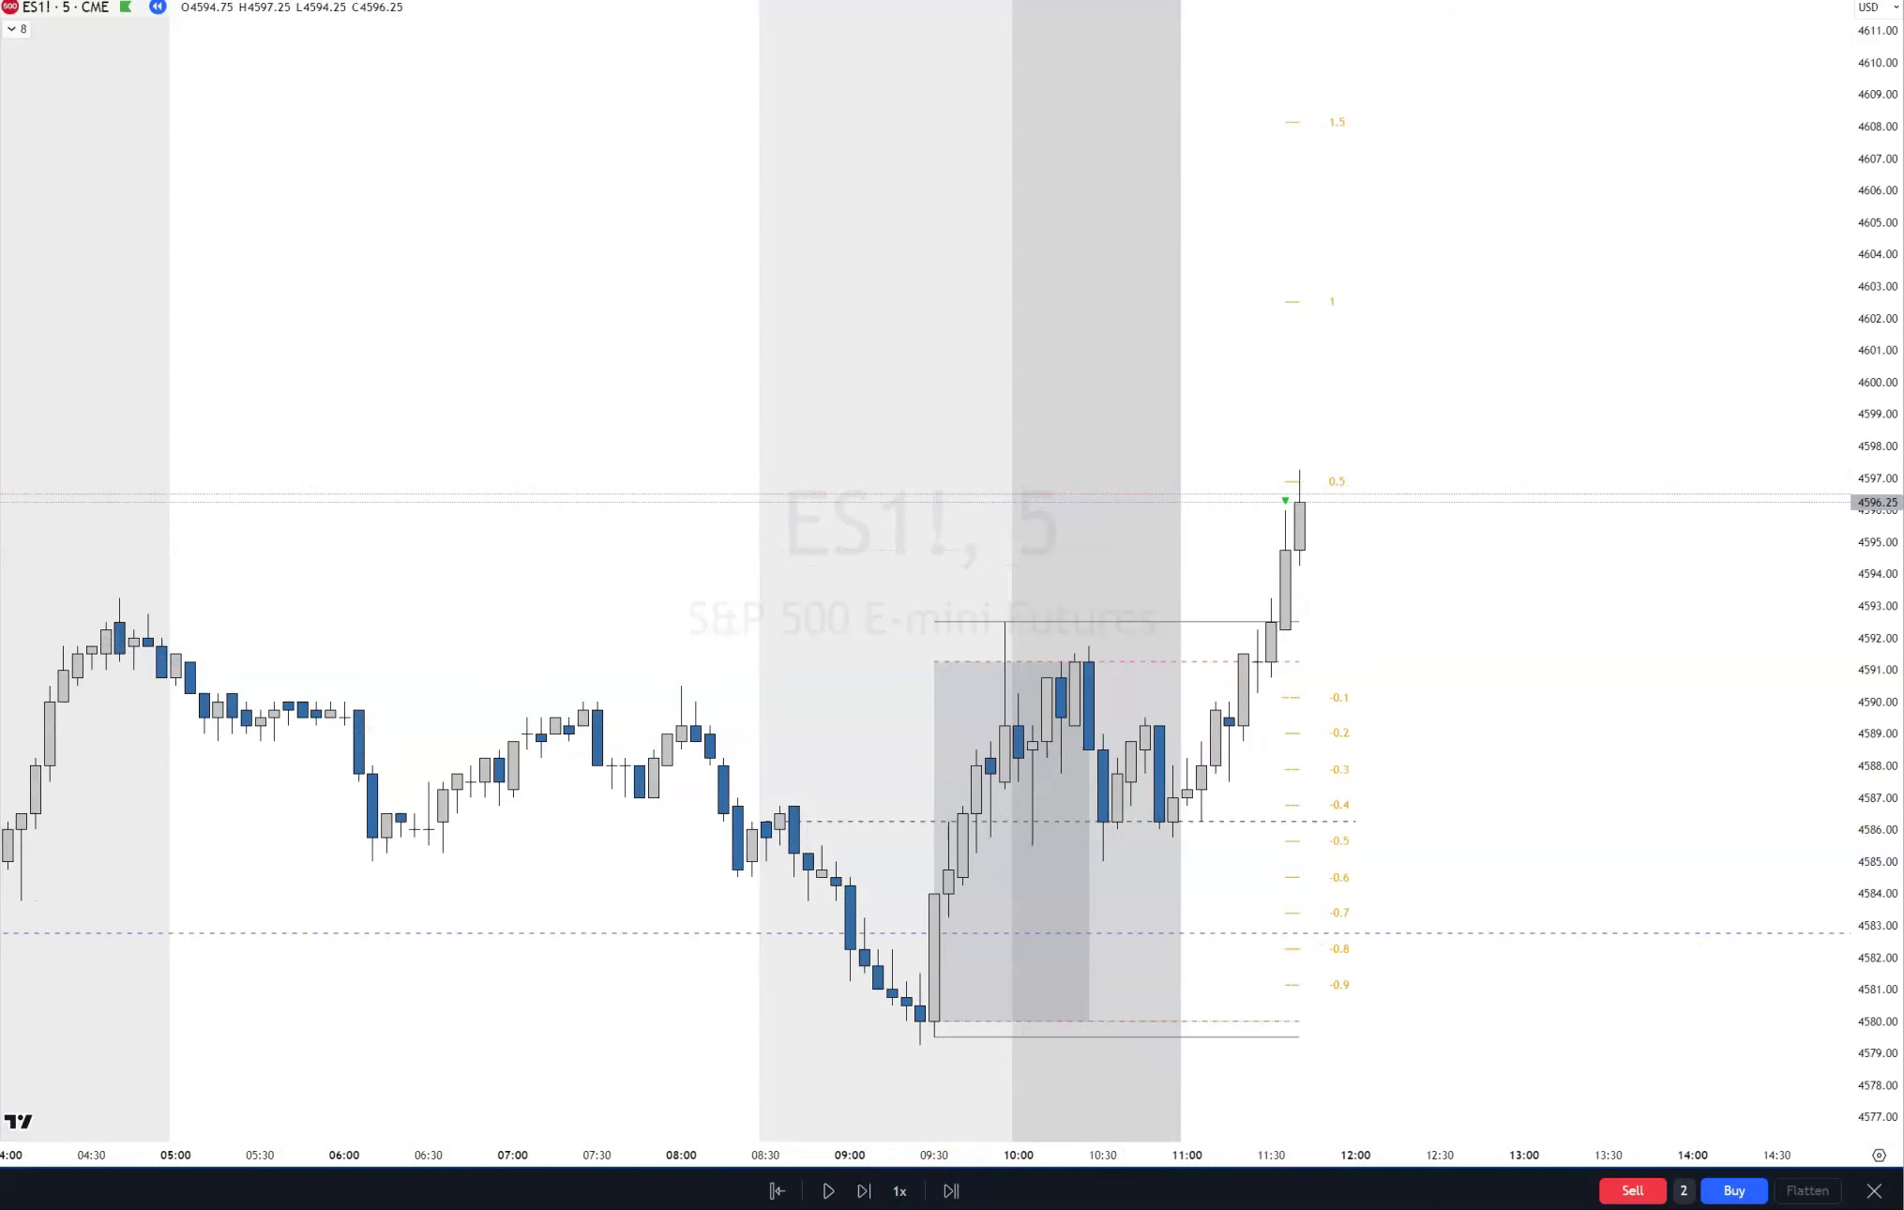
key(ctrl+z)
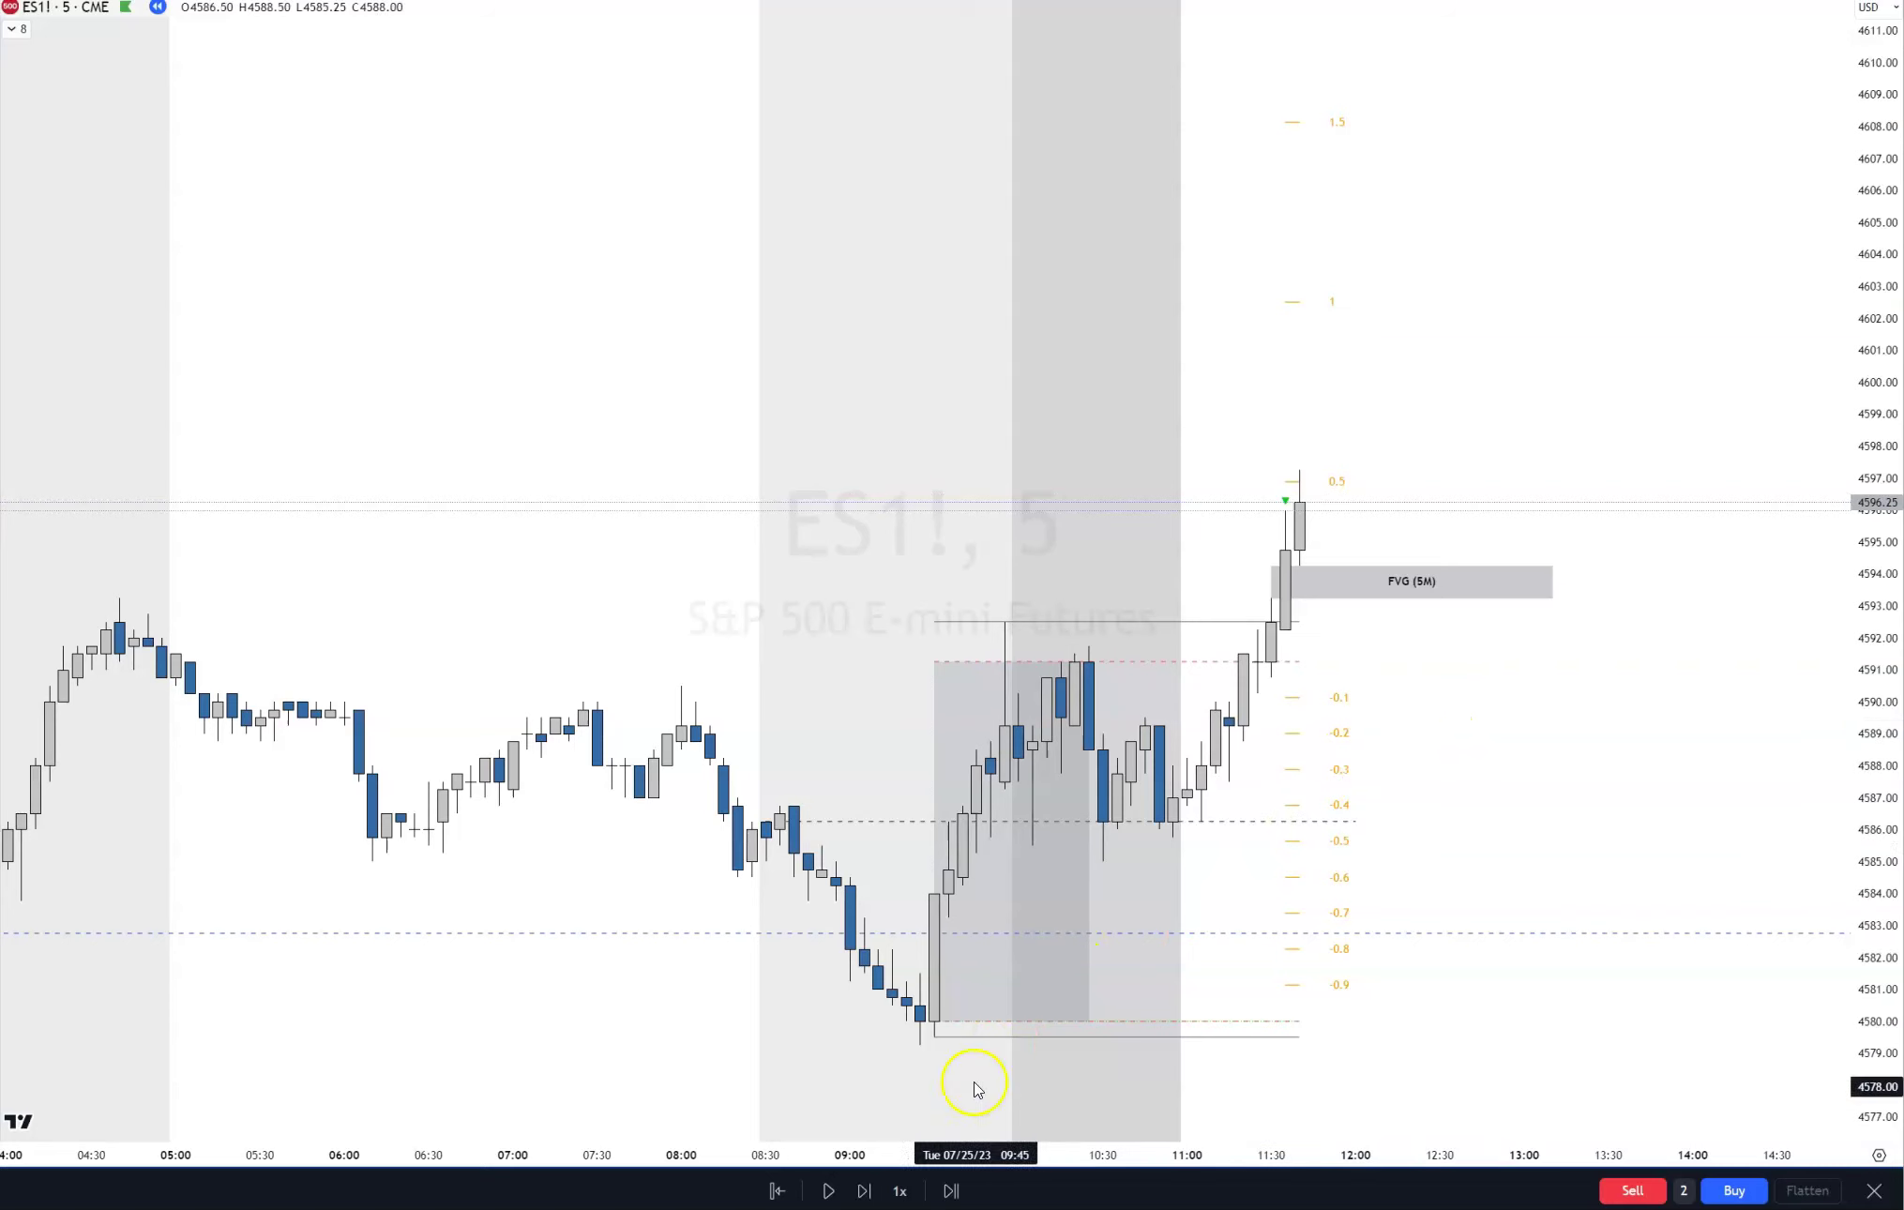
Step: Advance the replay to the 12:00 candle that retraces into the FVG (5M) box and buy 2 contracts at market
click(865, 1191)
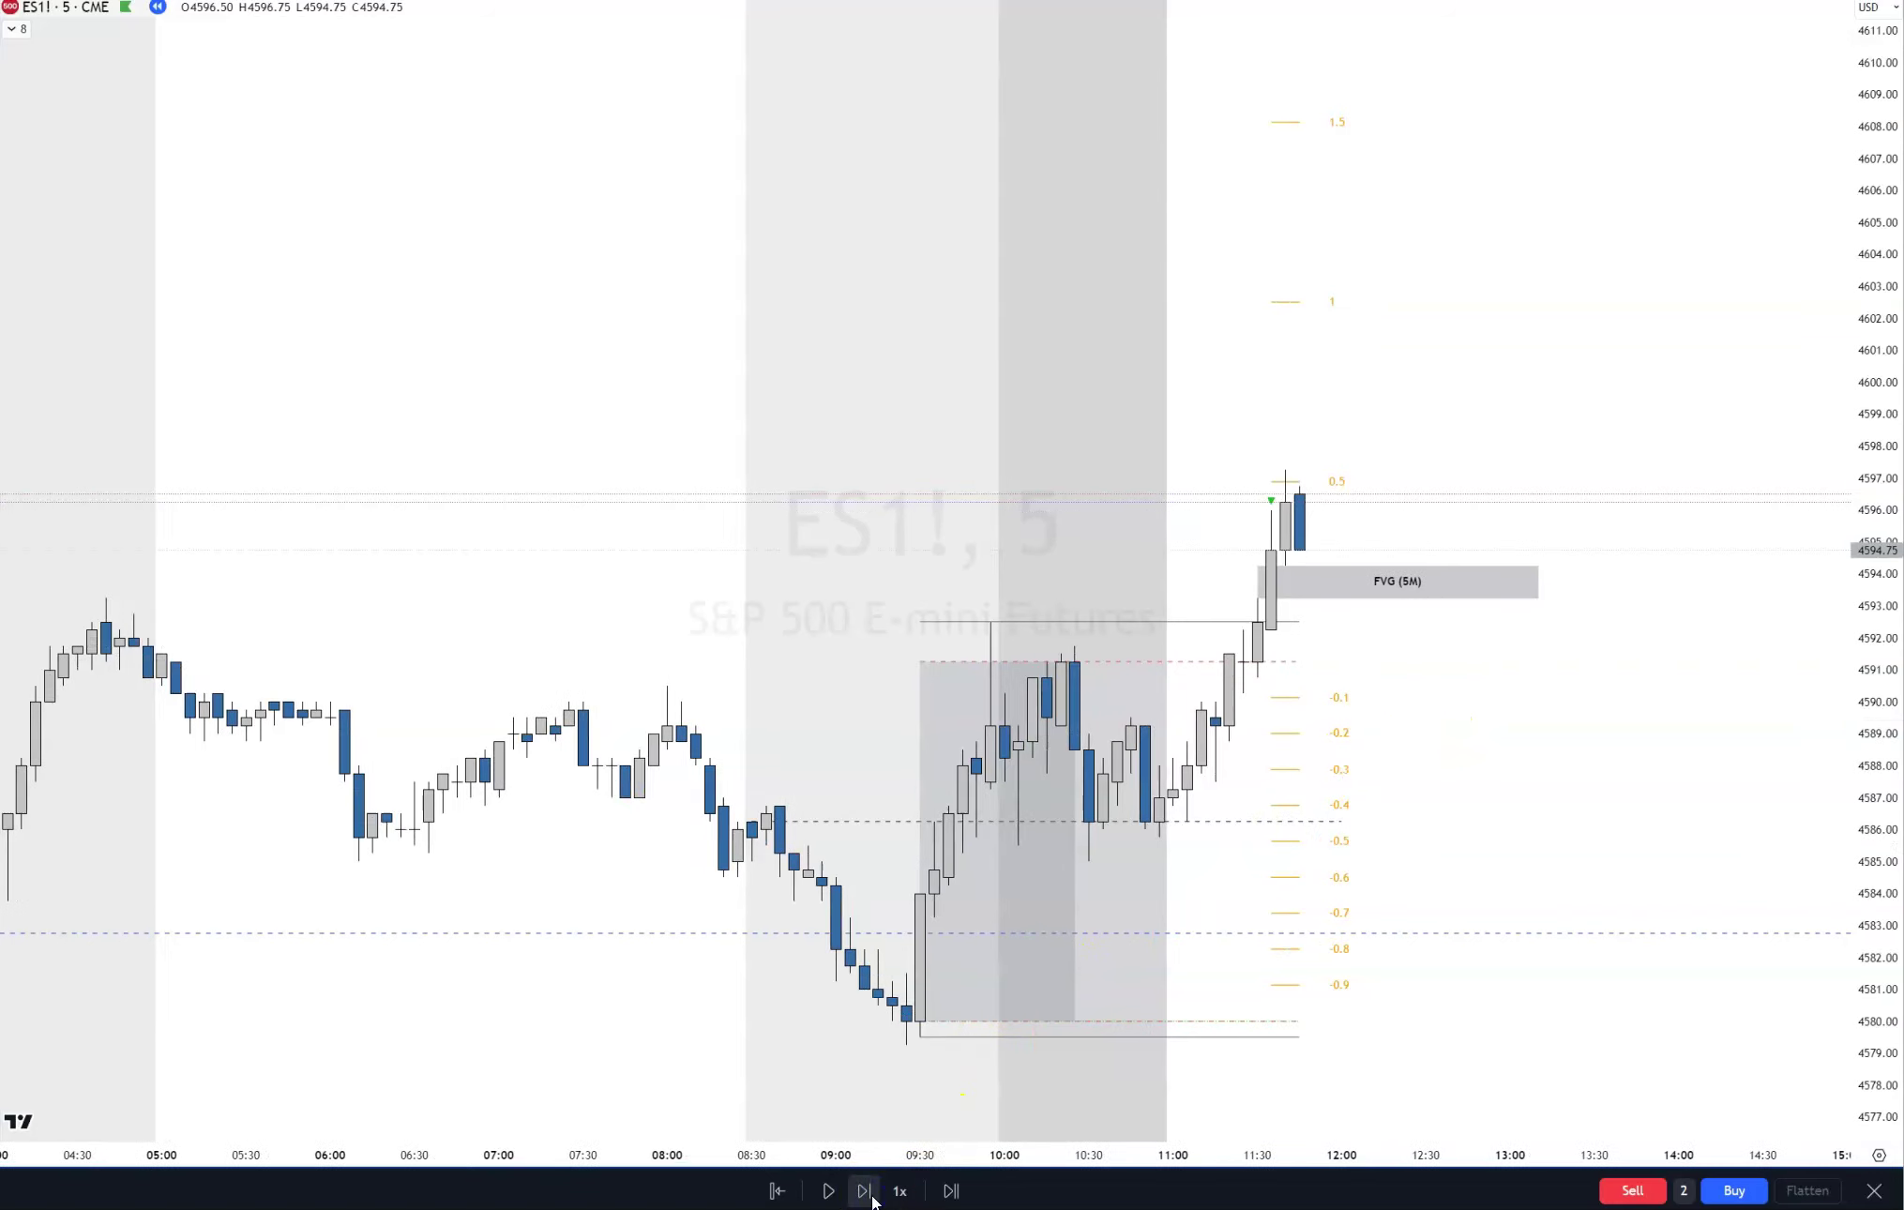
click(872, 1199)
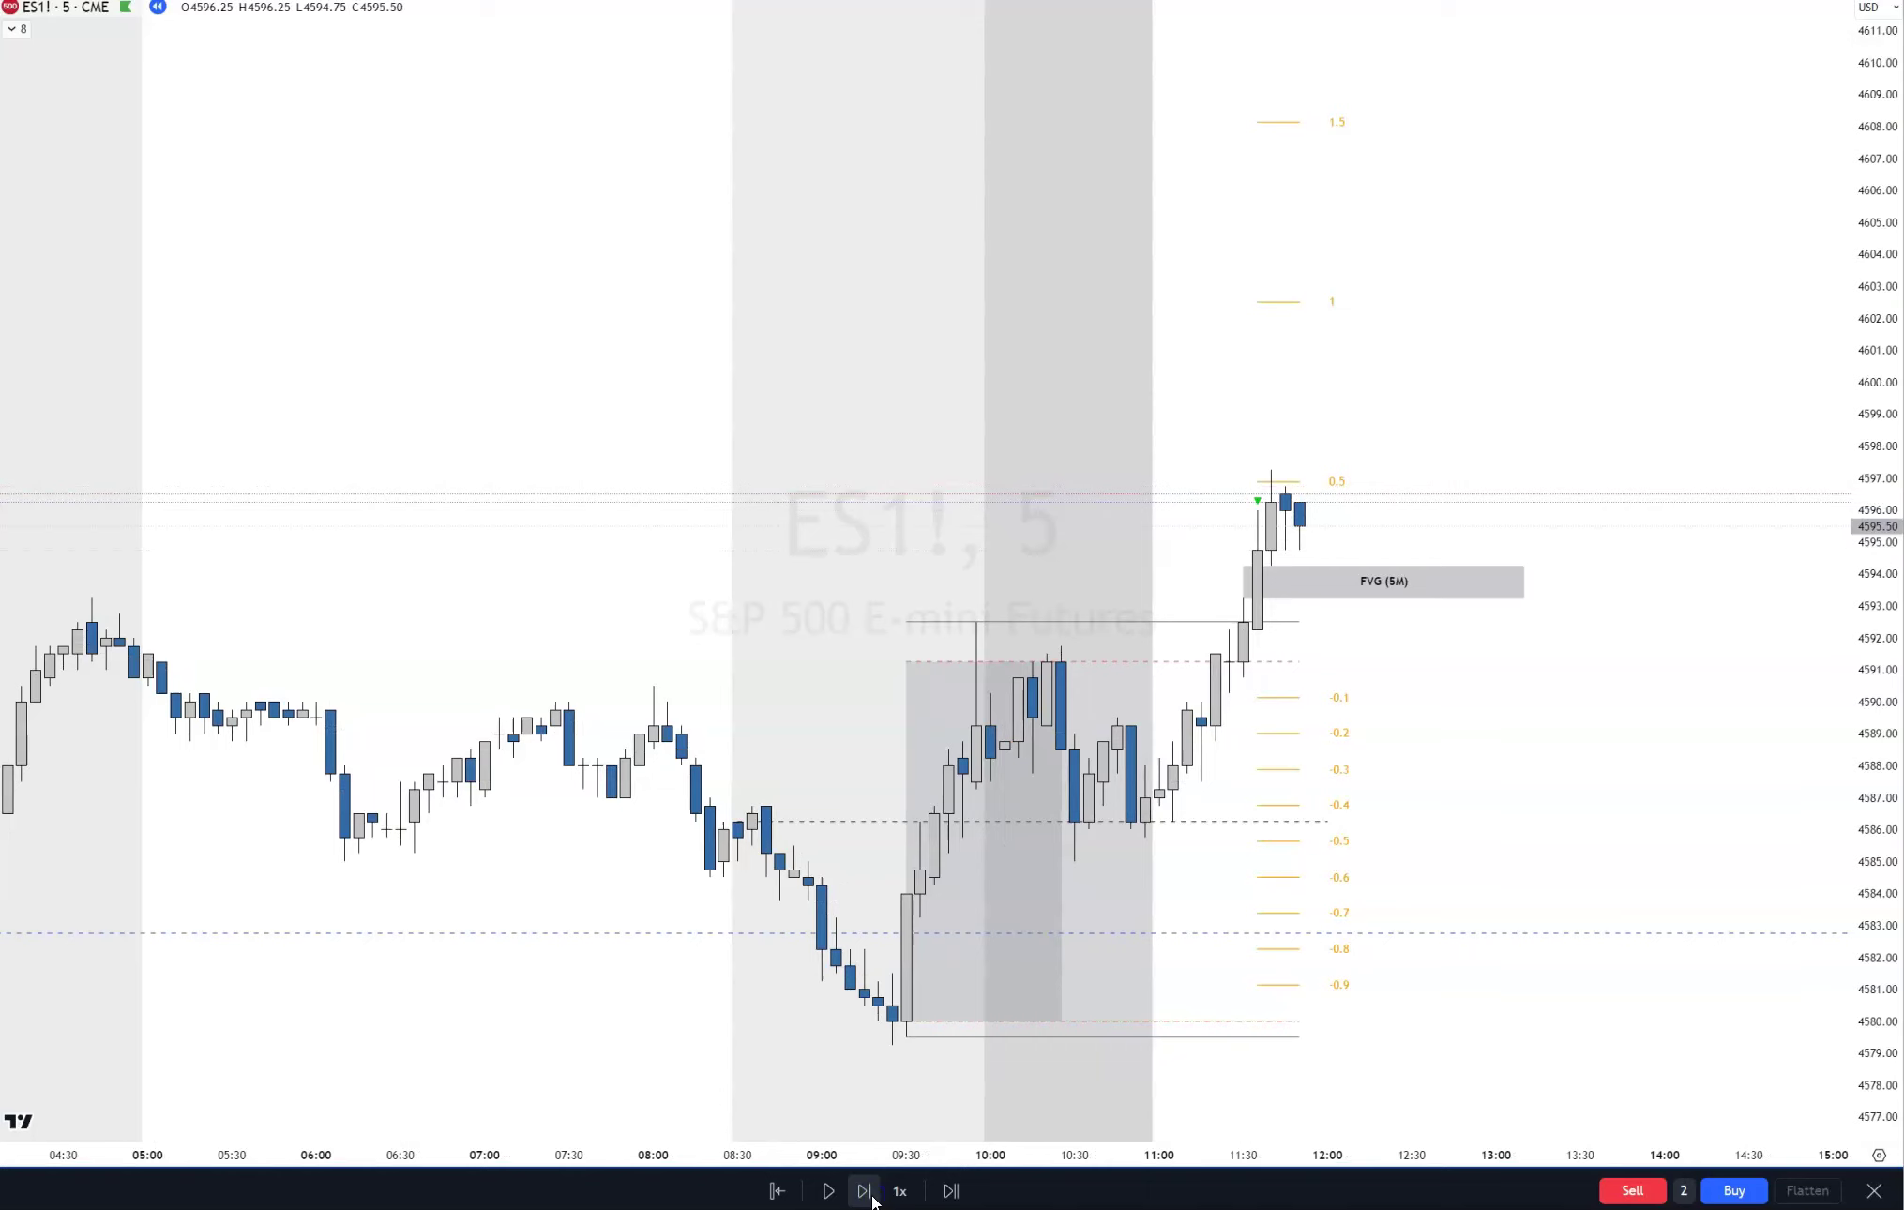
click(872, 1197)
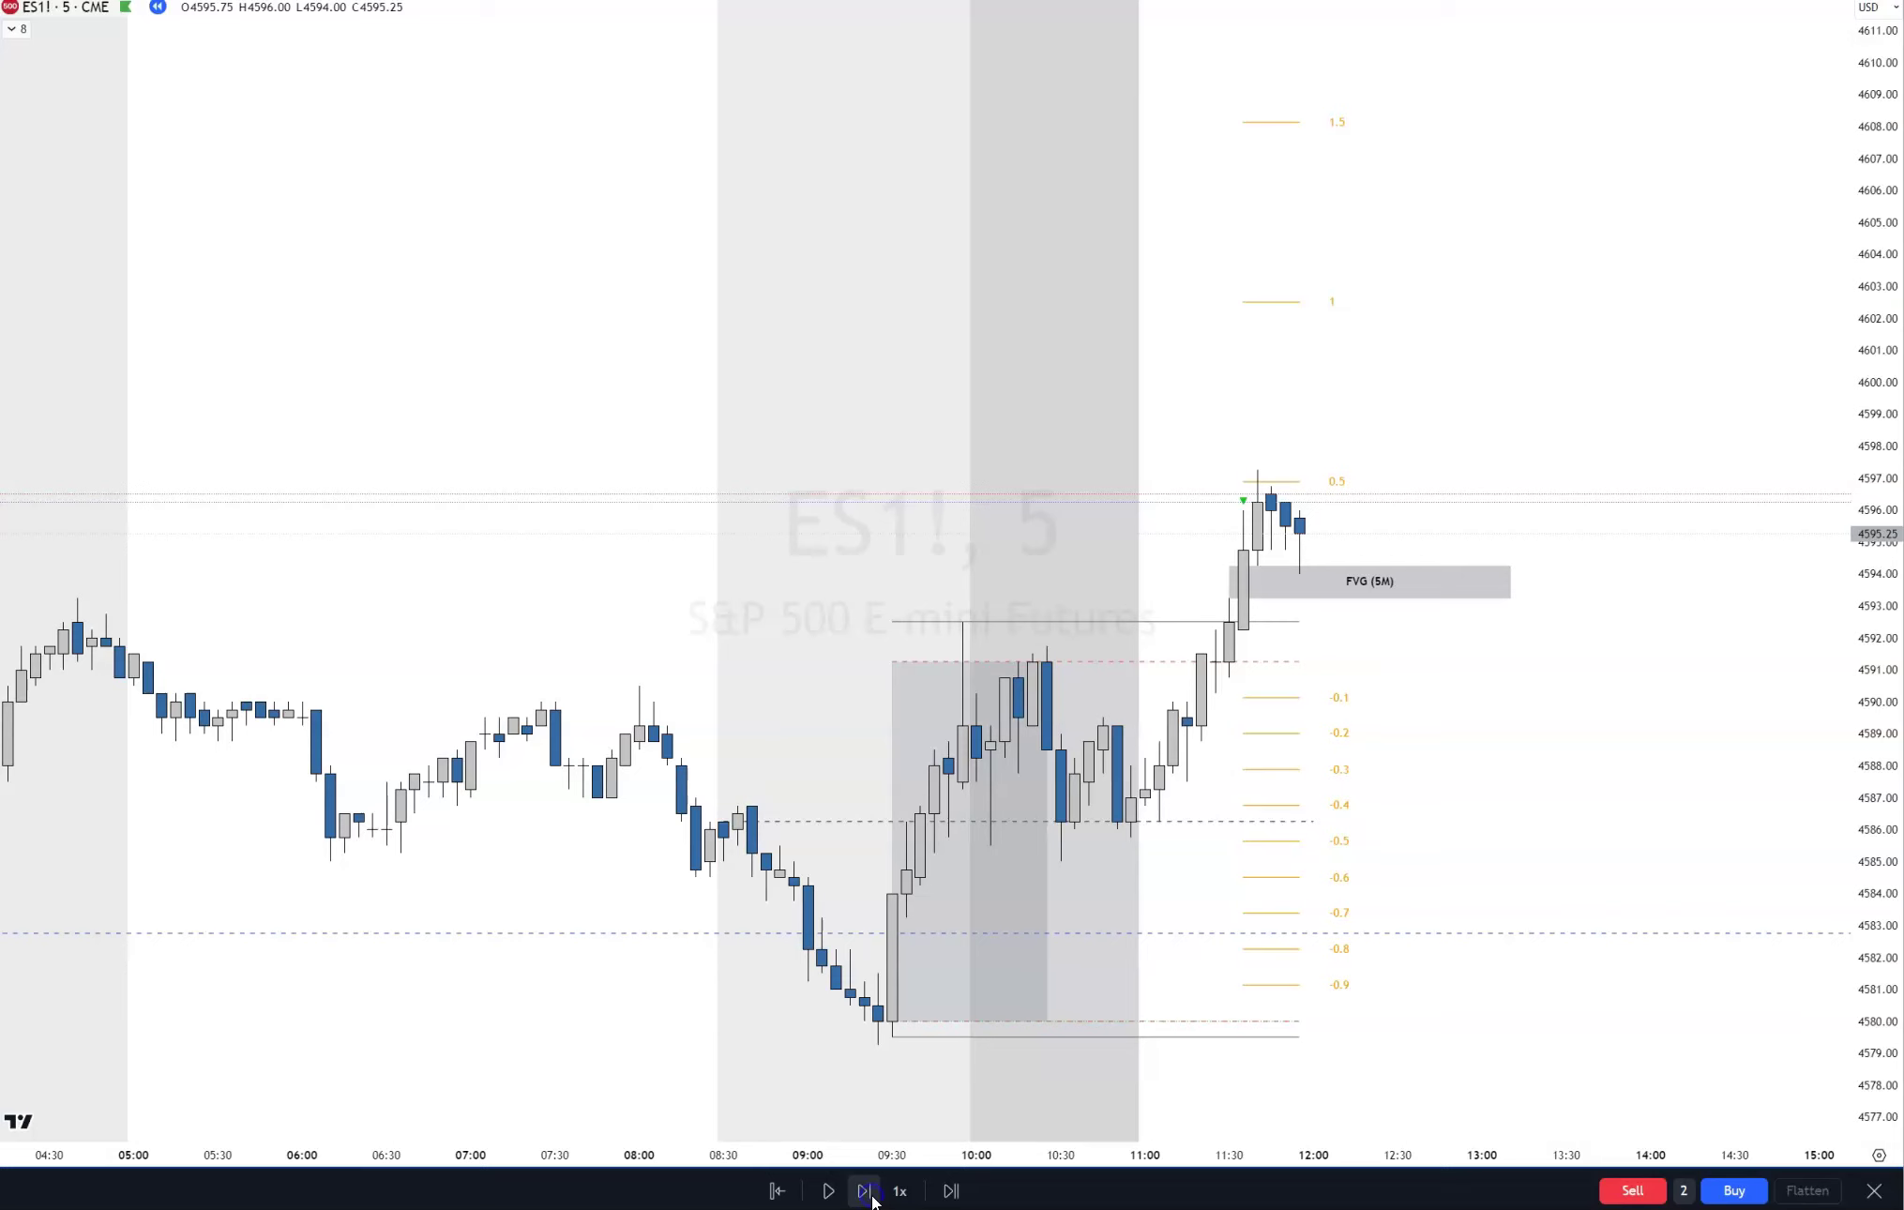
click(872, 1198)
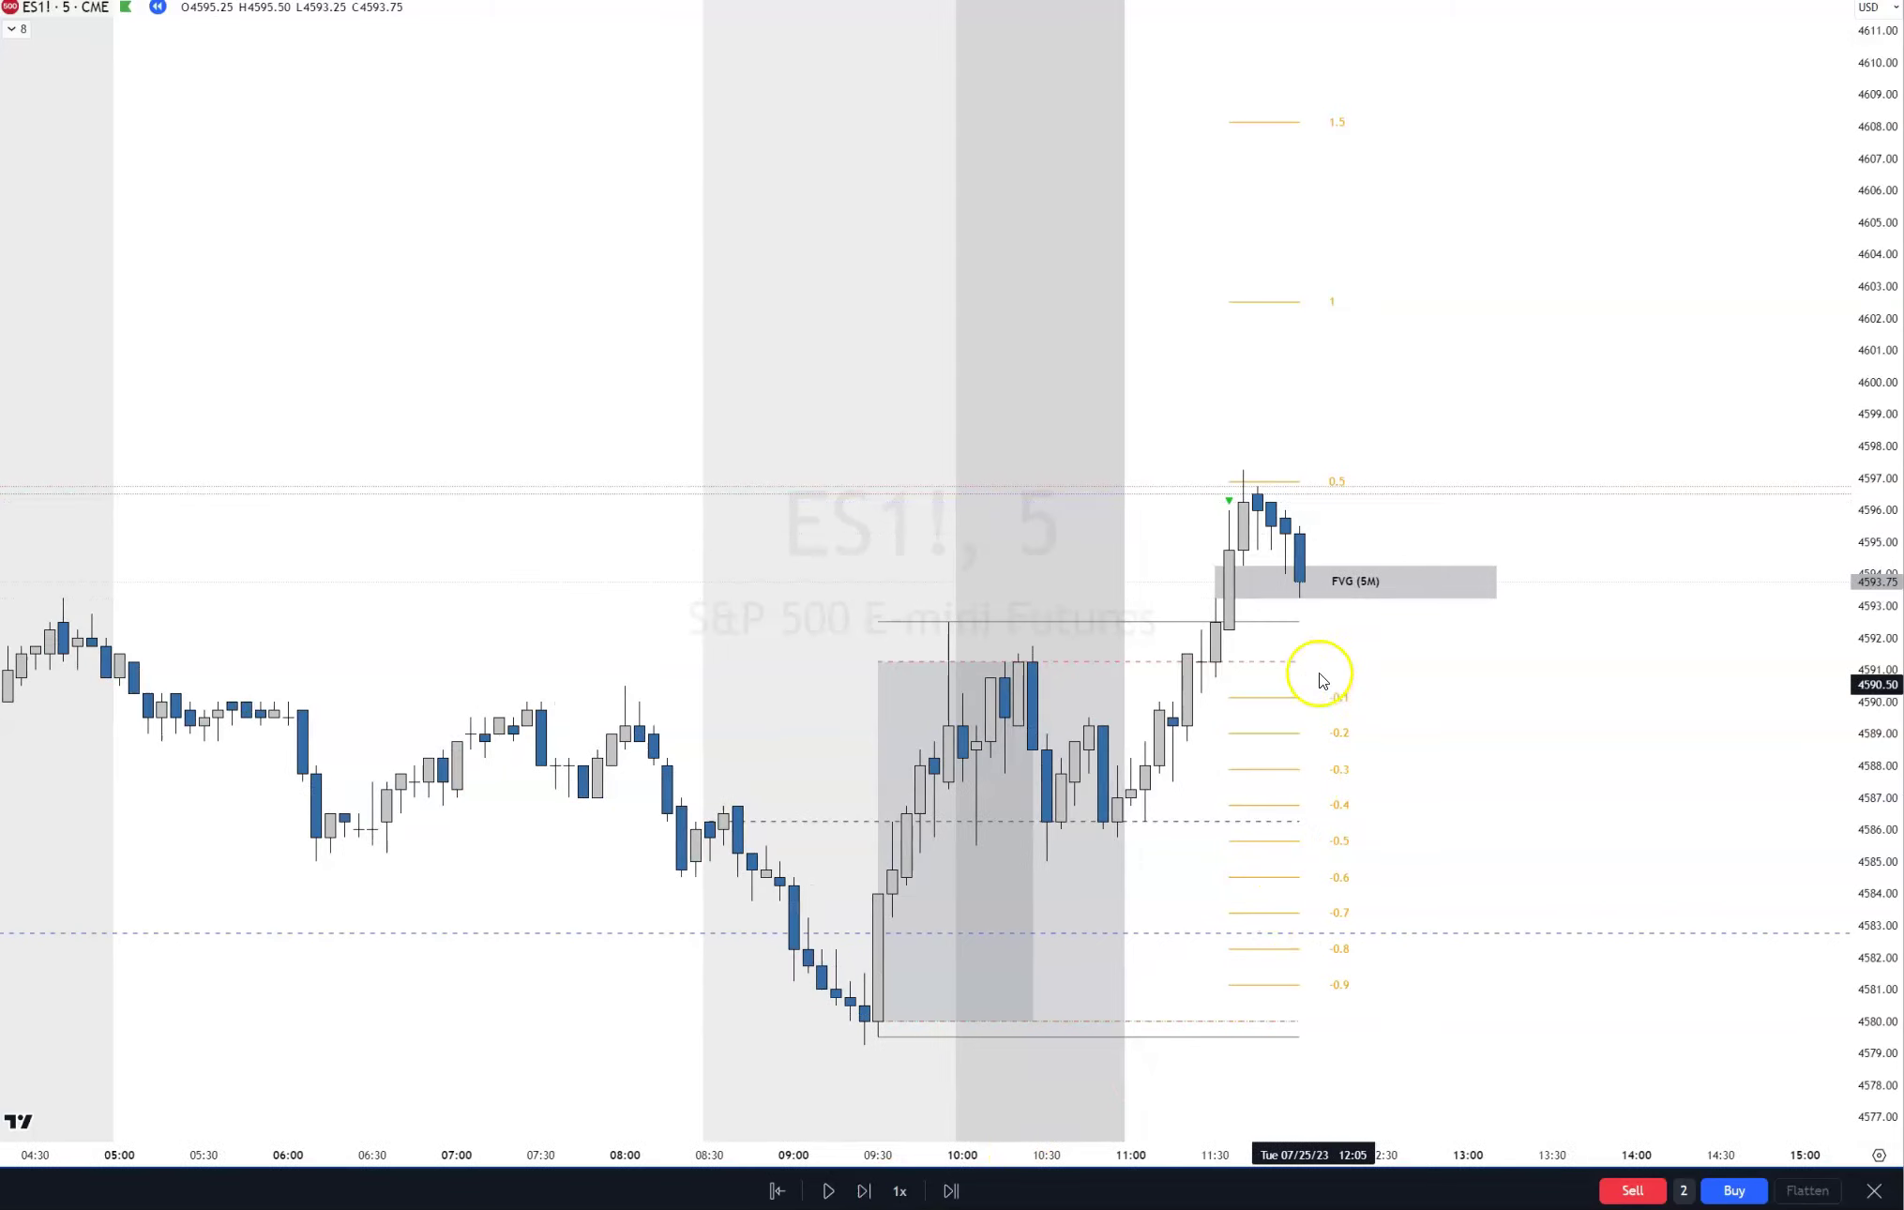
click(1732, 1191)
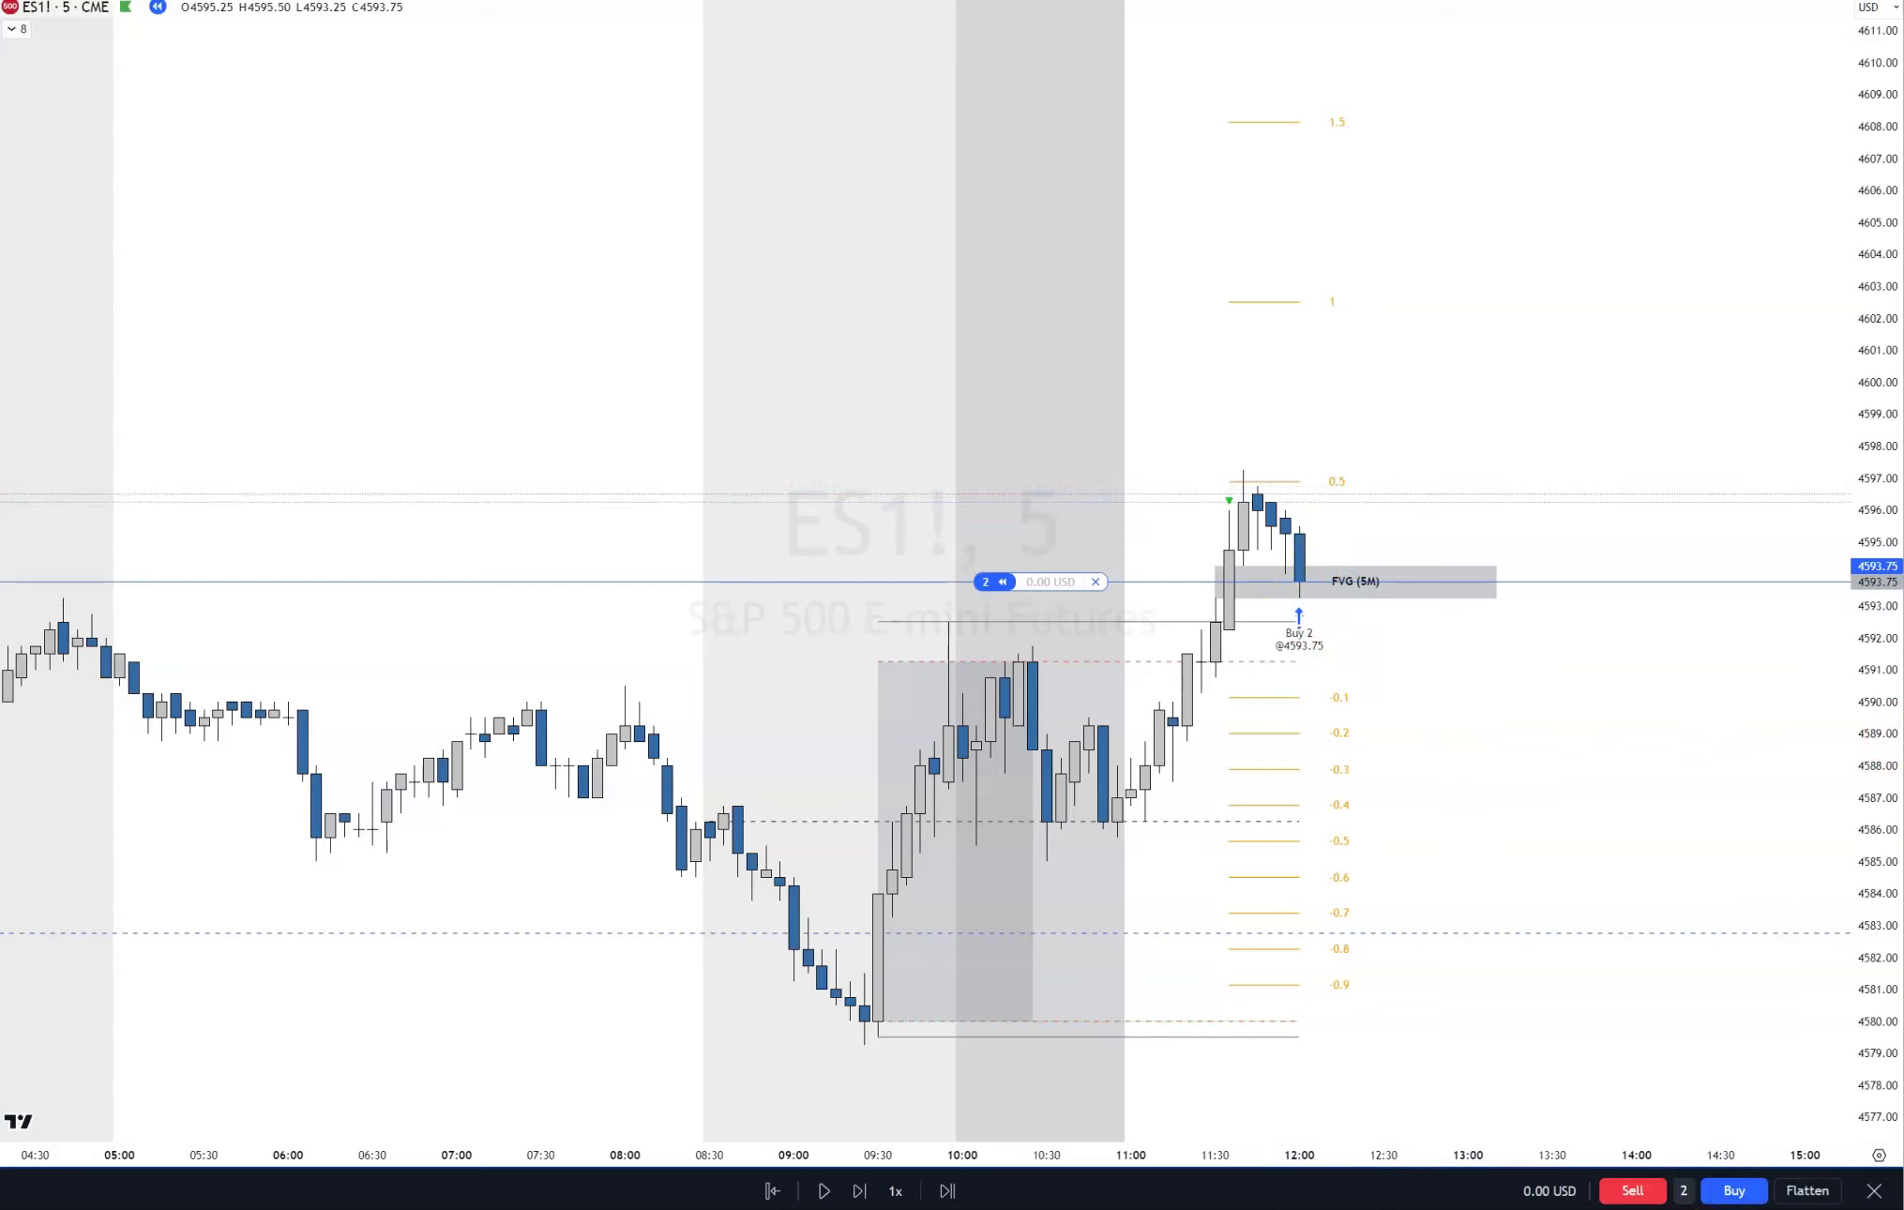
Step: Add the BSL - DOL (15m) line and a long-position projection with its stop at 4590.50, and extend the target to the line at 4605.75
key(ctrl+v)
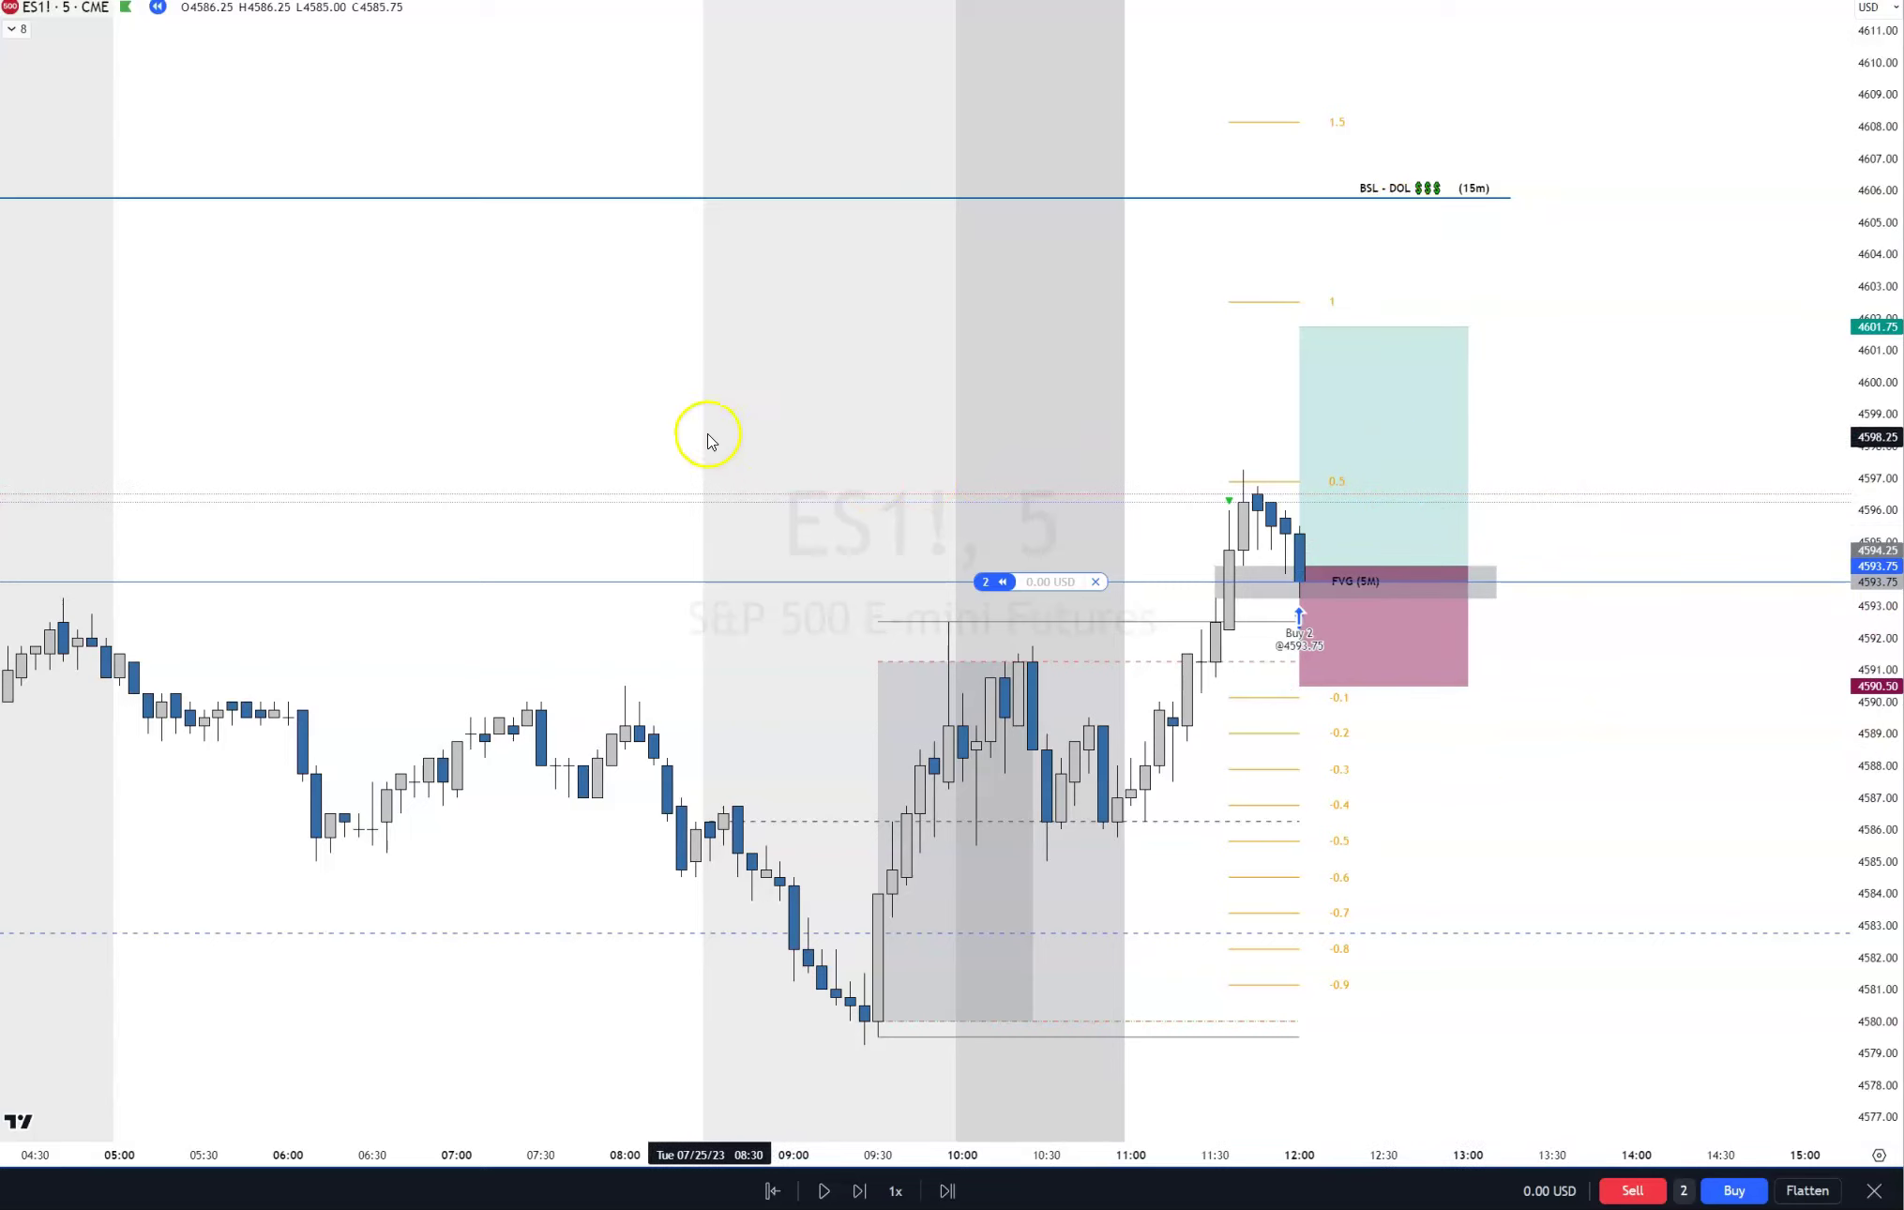
scroll(708, 441, down, 10)
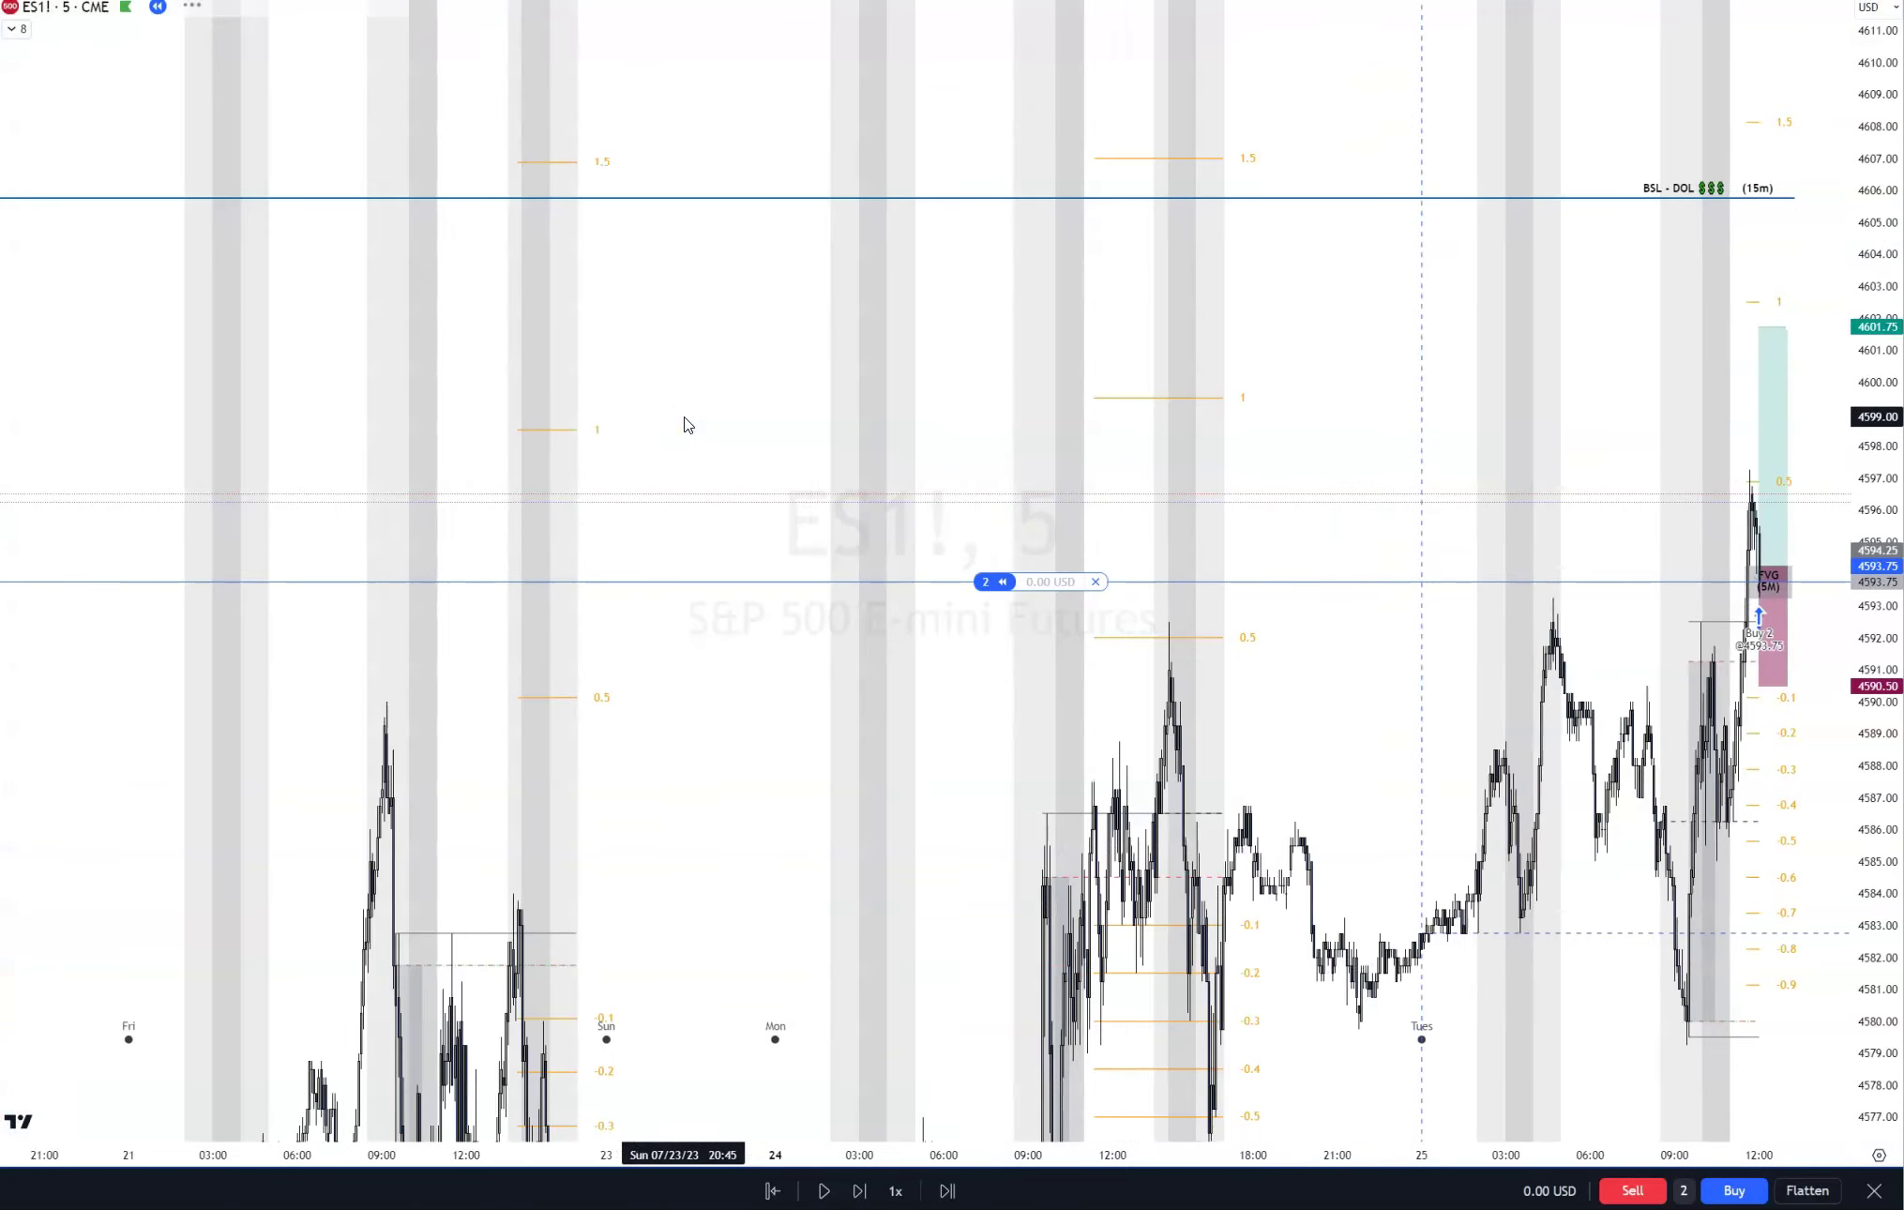
scroll(685, 425, down, 8)
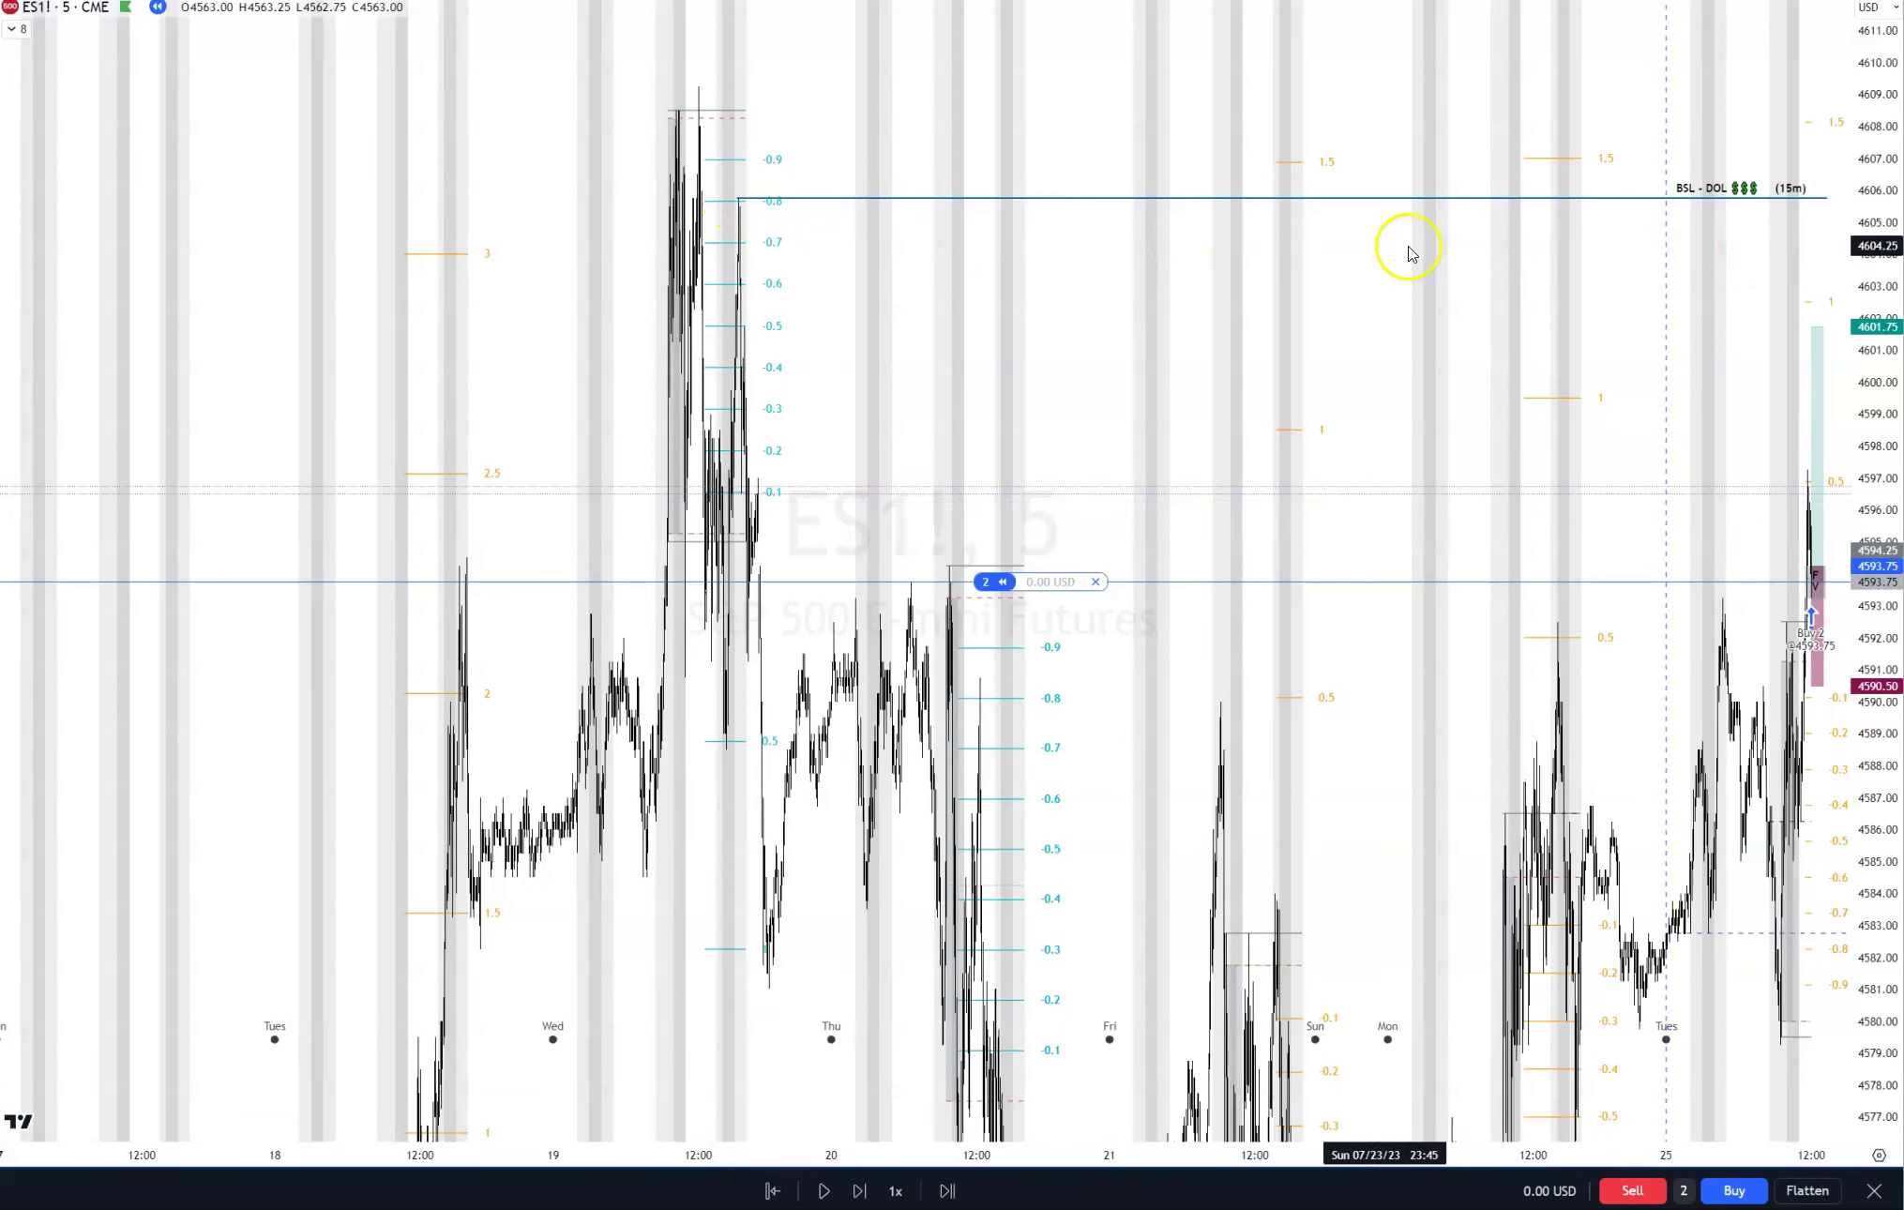
scroll(1444, 391, up, 10)
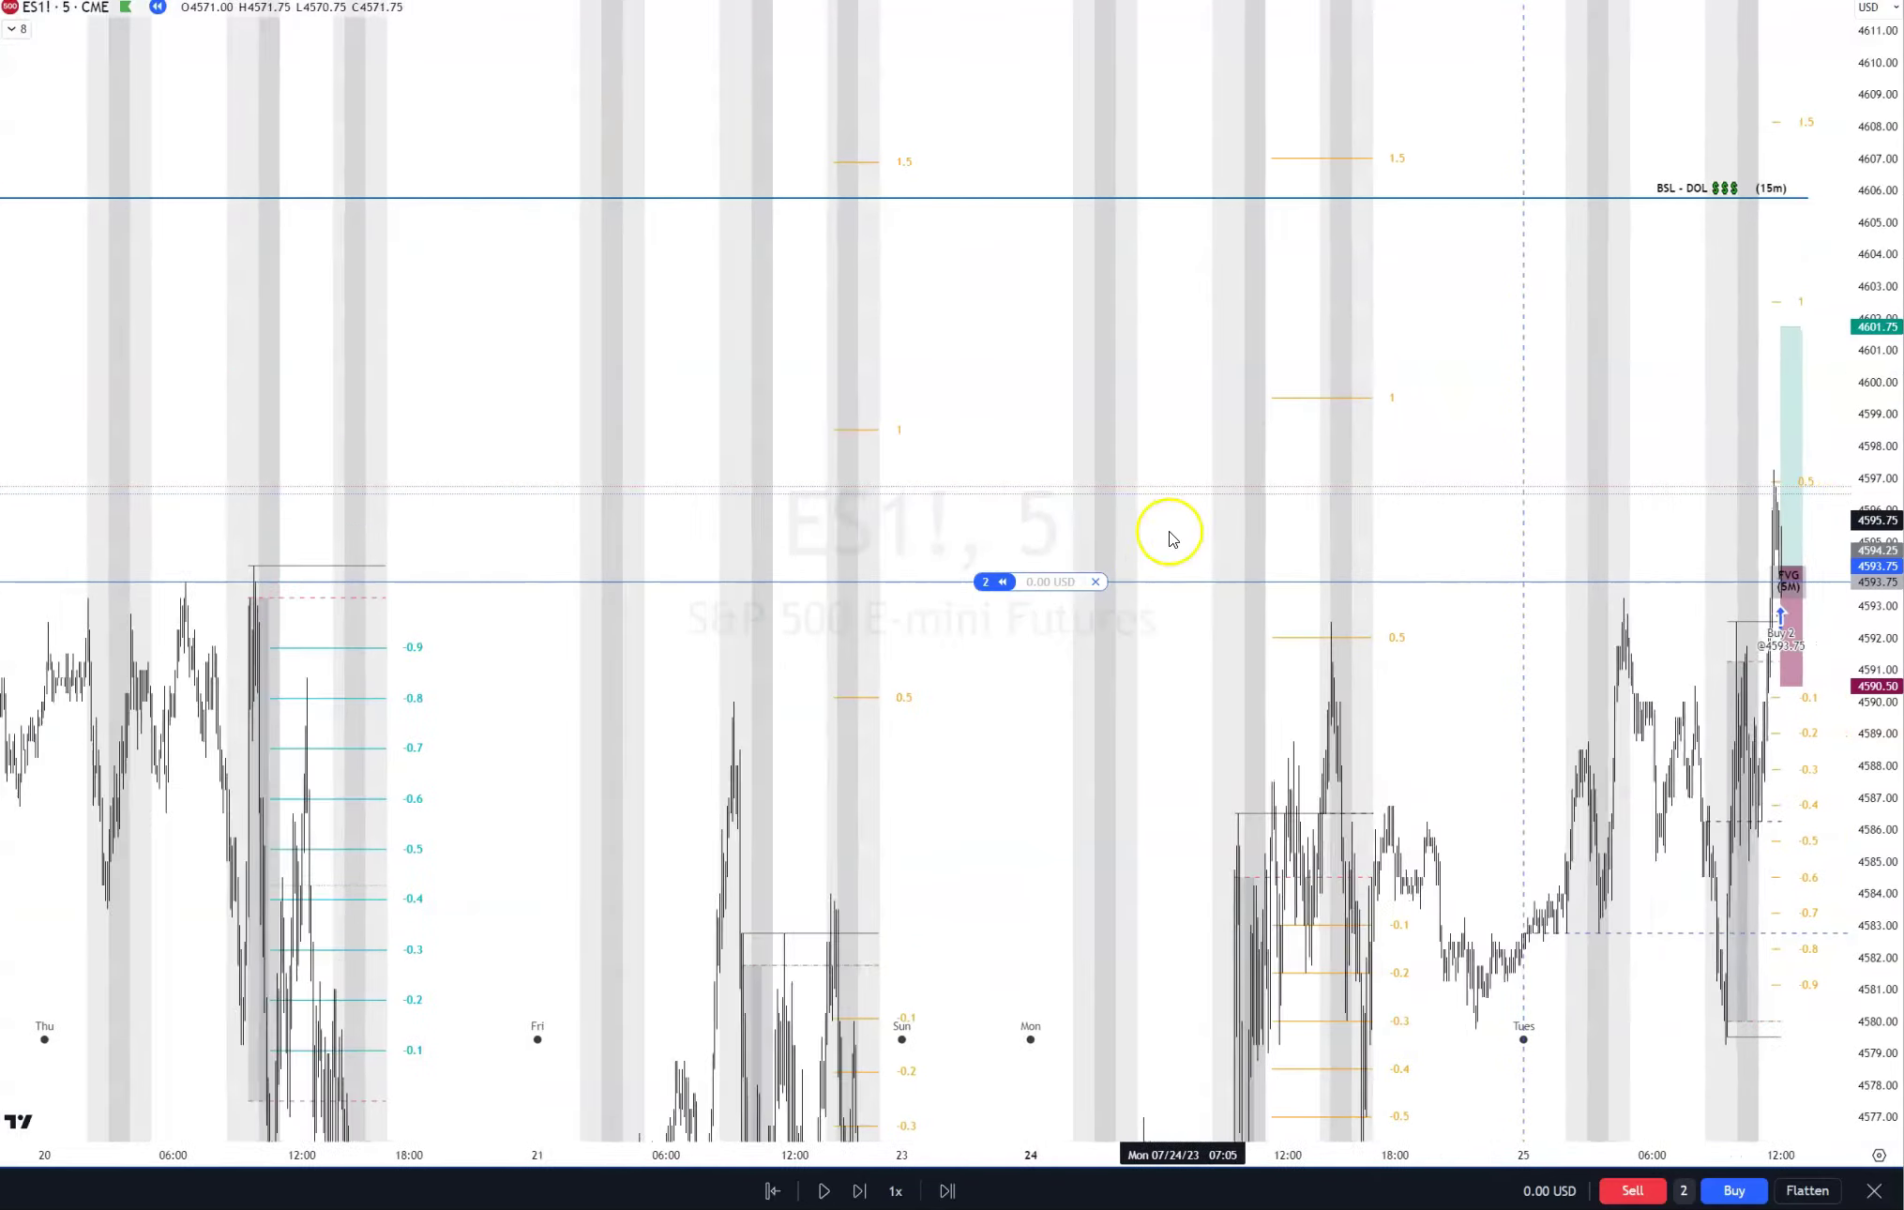
scroll(1172, 568, up, 6)
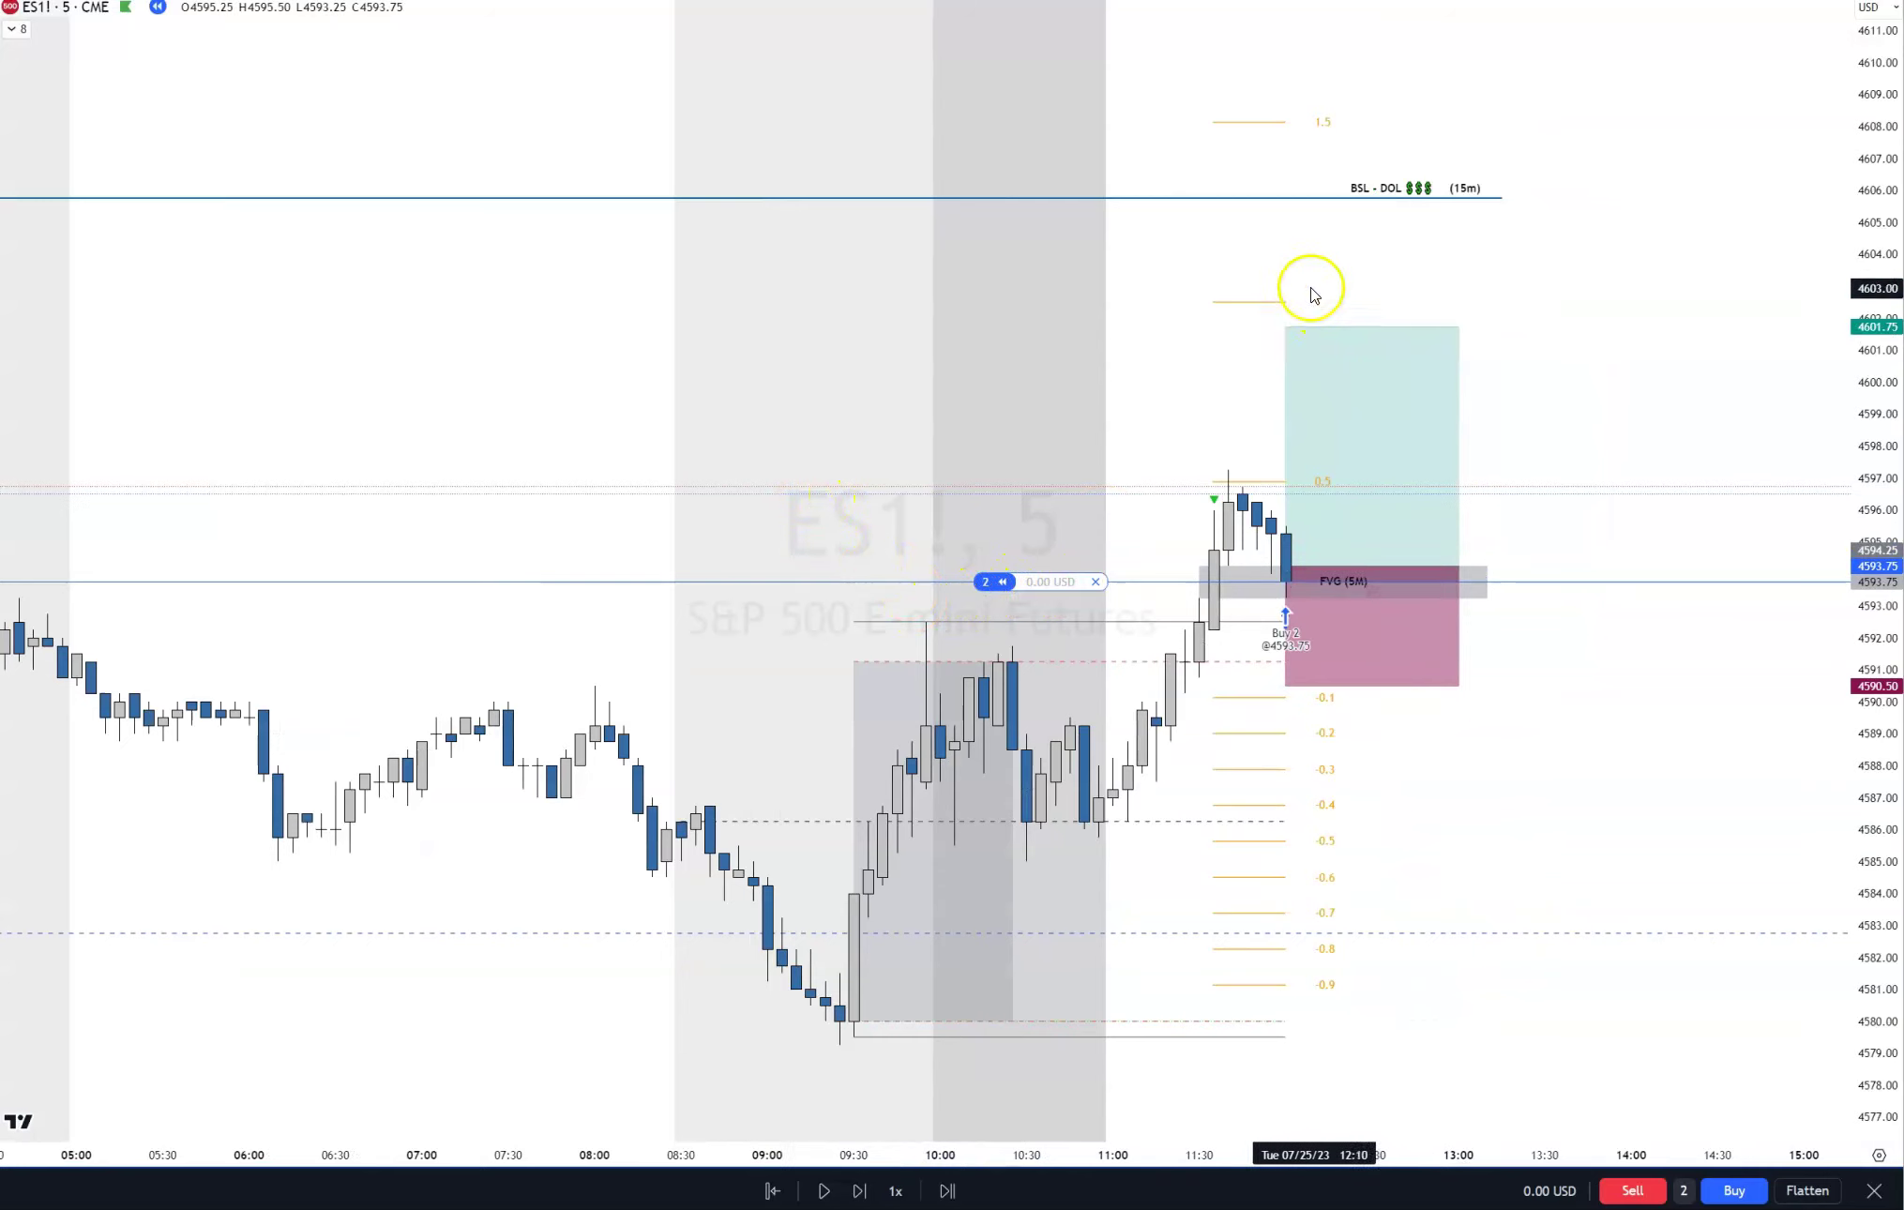
drag(1285, 326, 1293, 201)
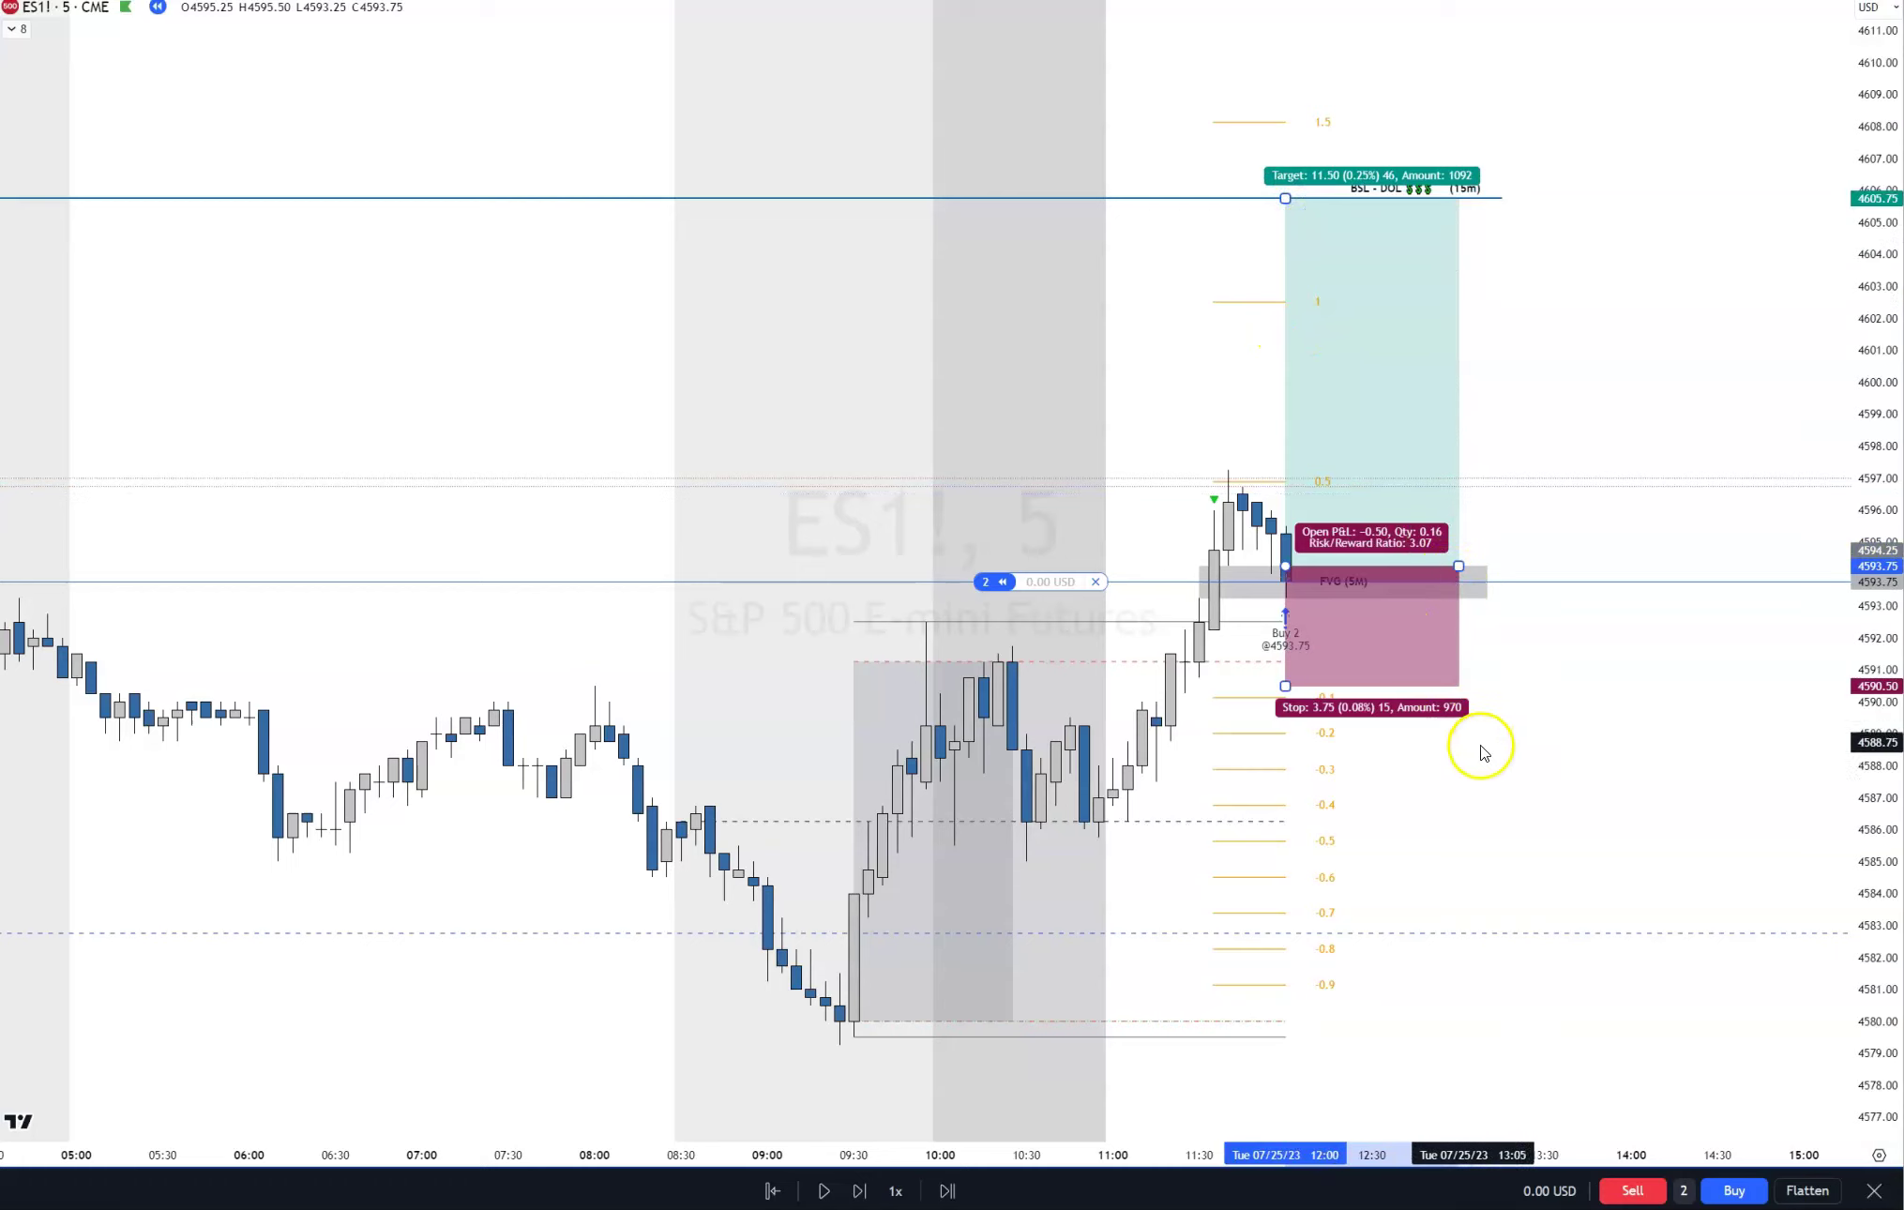
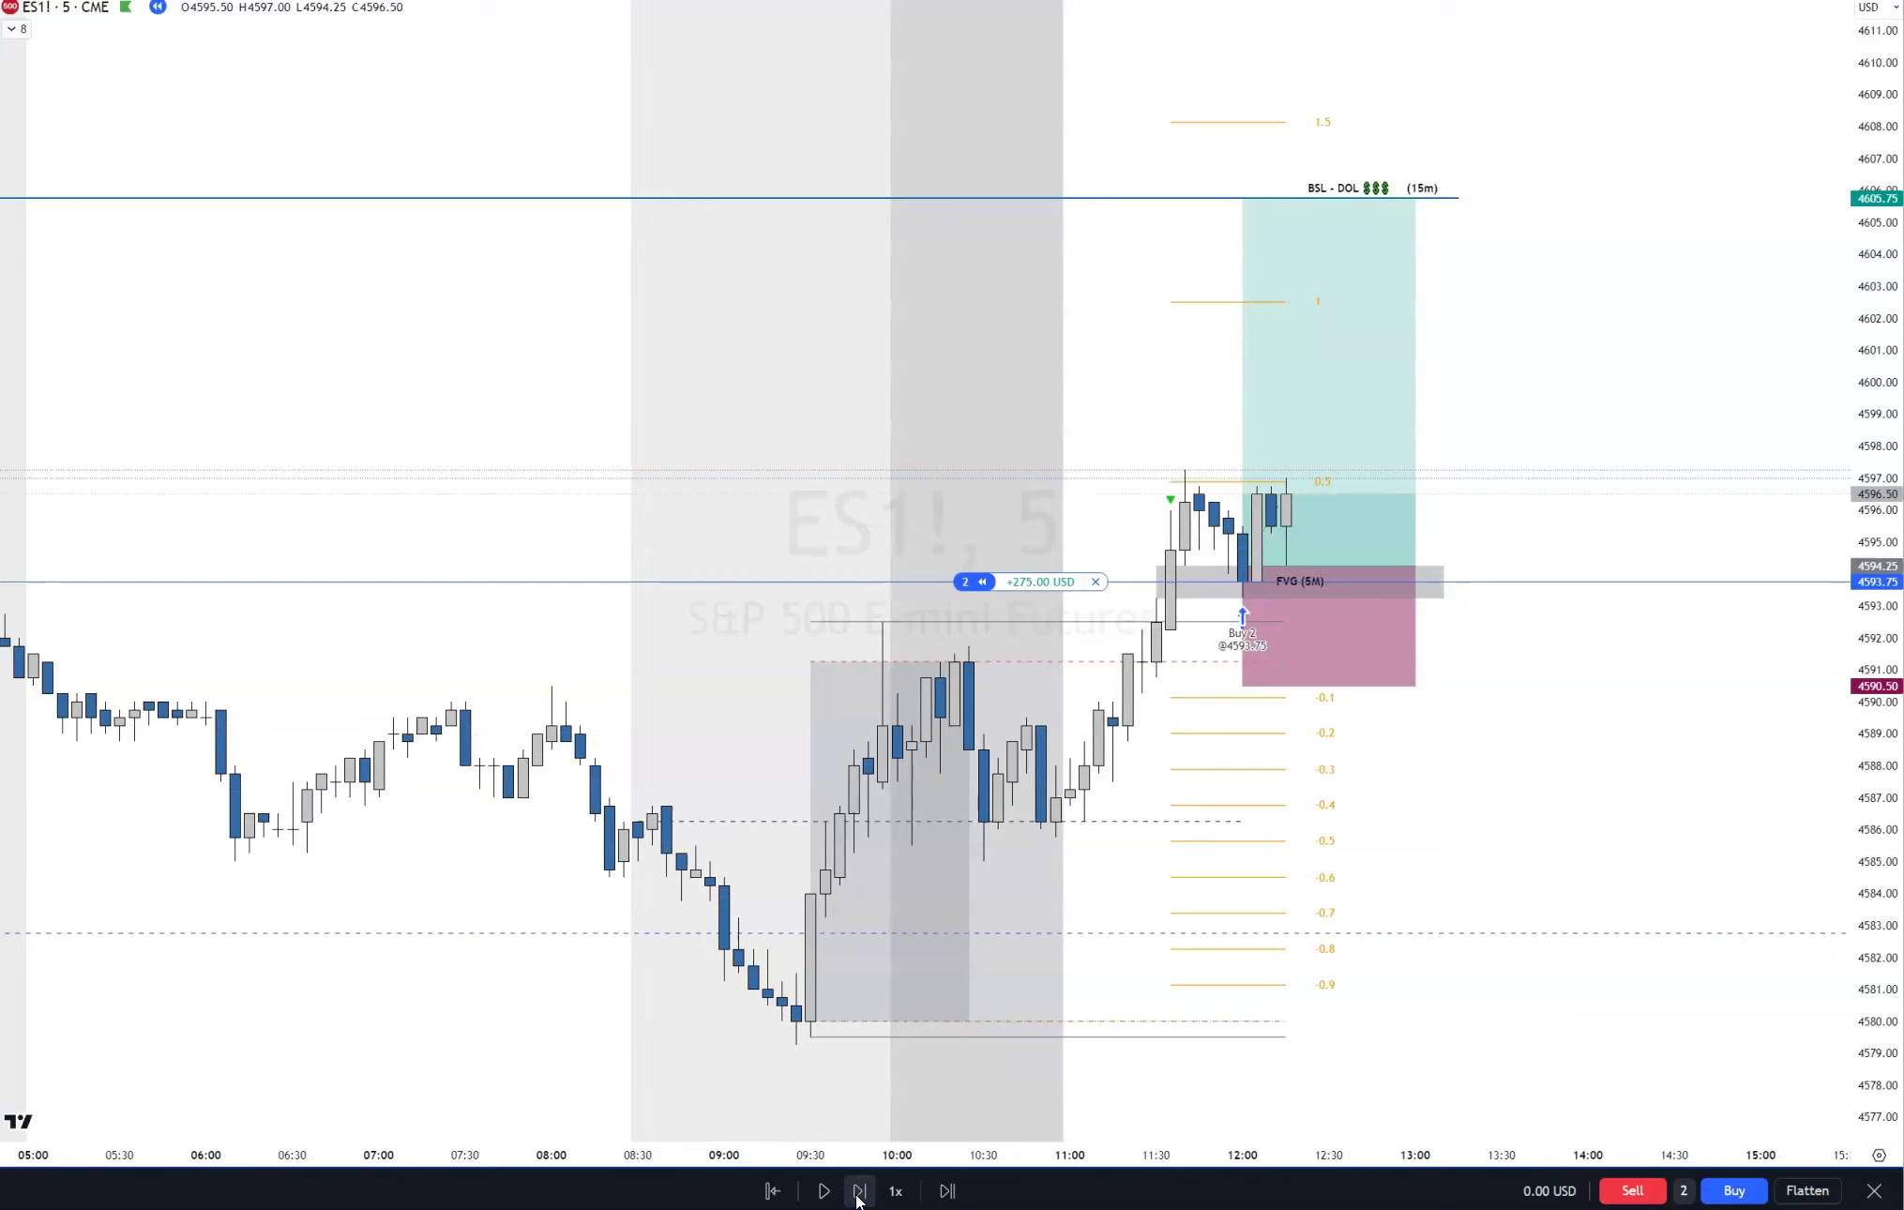
Step: Advance the replay to the 12:35 candle to follow the open long trade above the FVG (5M) box
click(858, 1193)
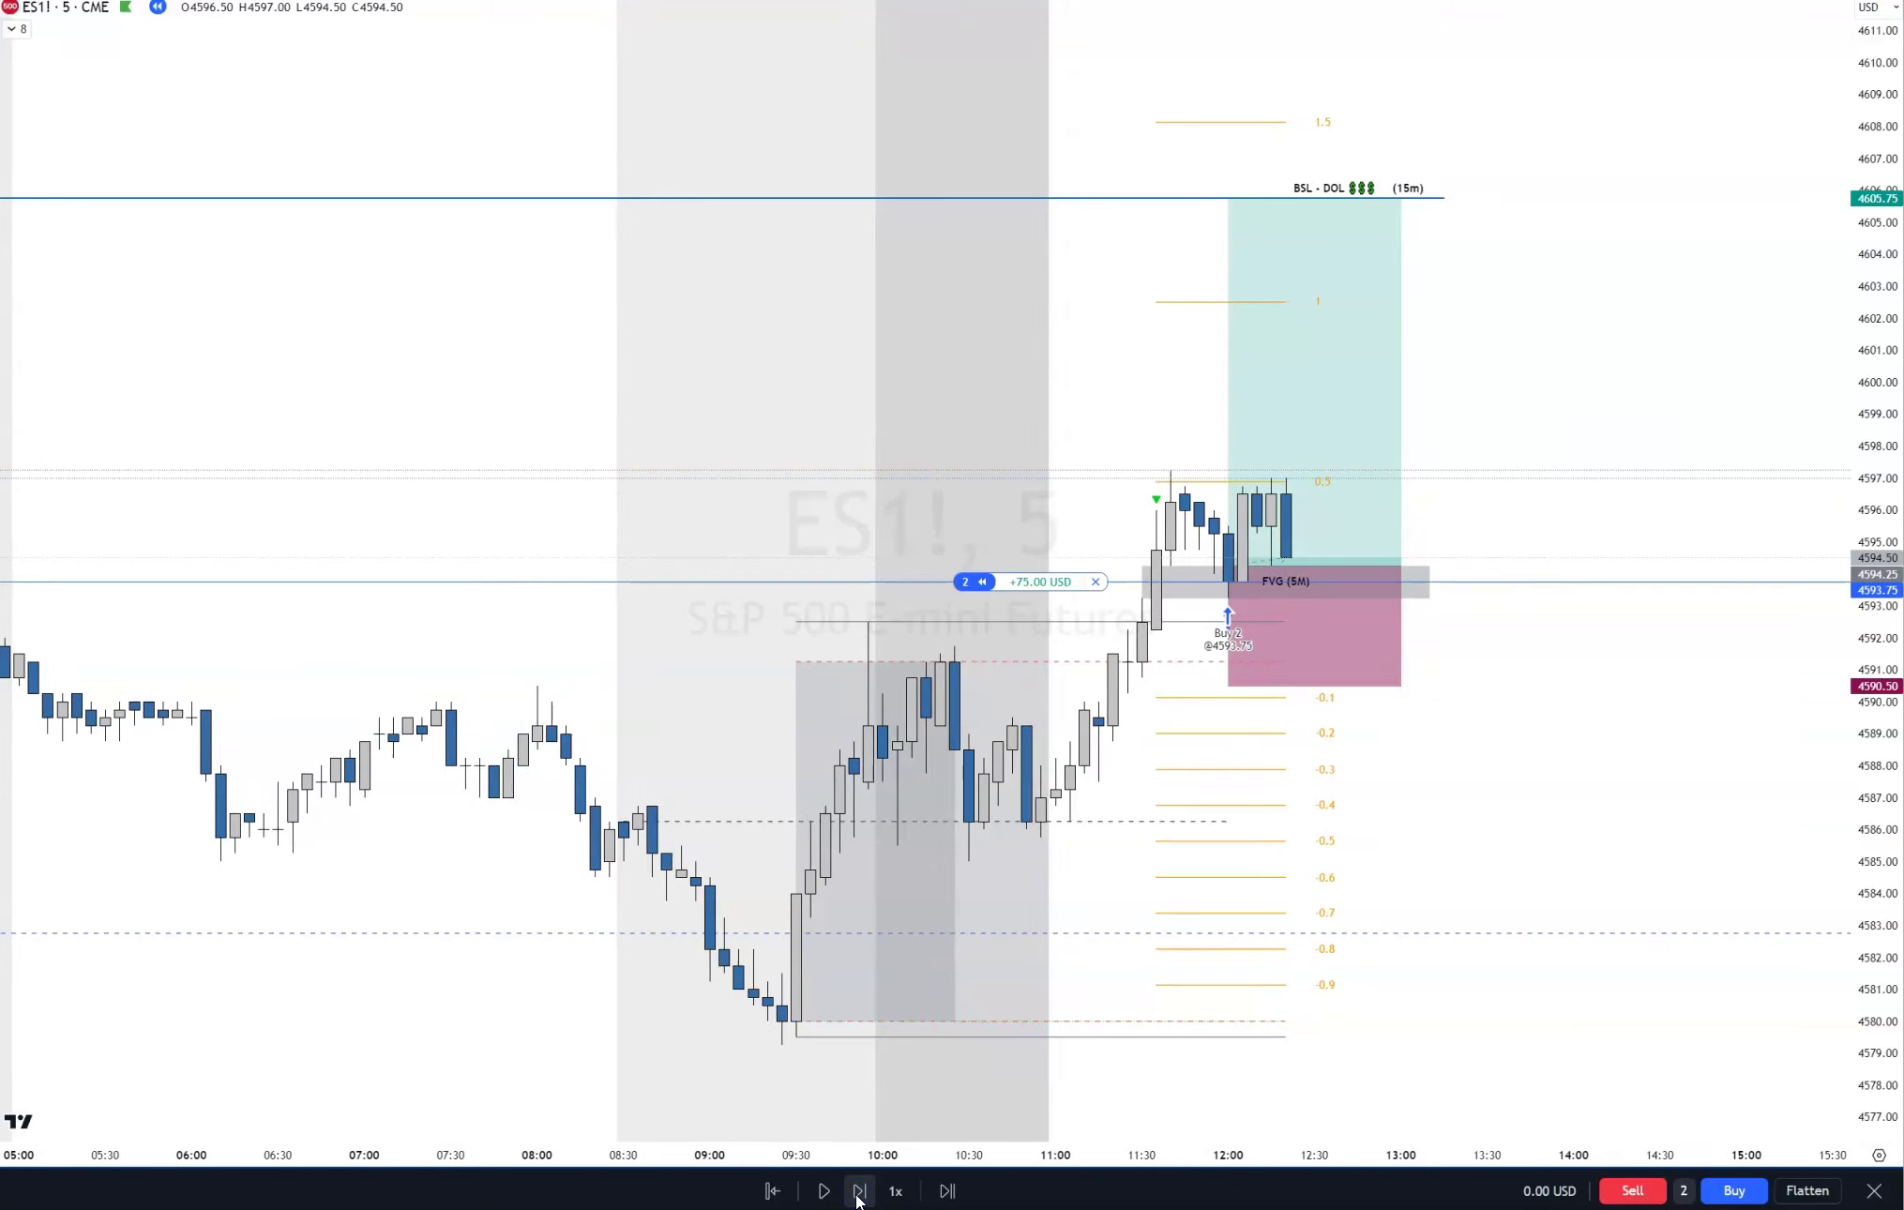
click(858, 1193)
click(858, 1193)
click(858, 1193)
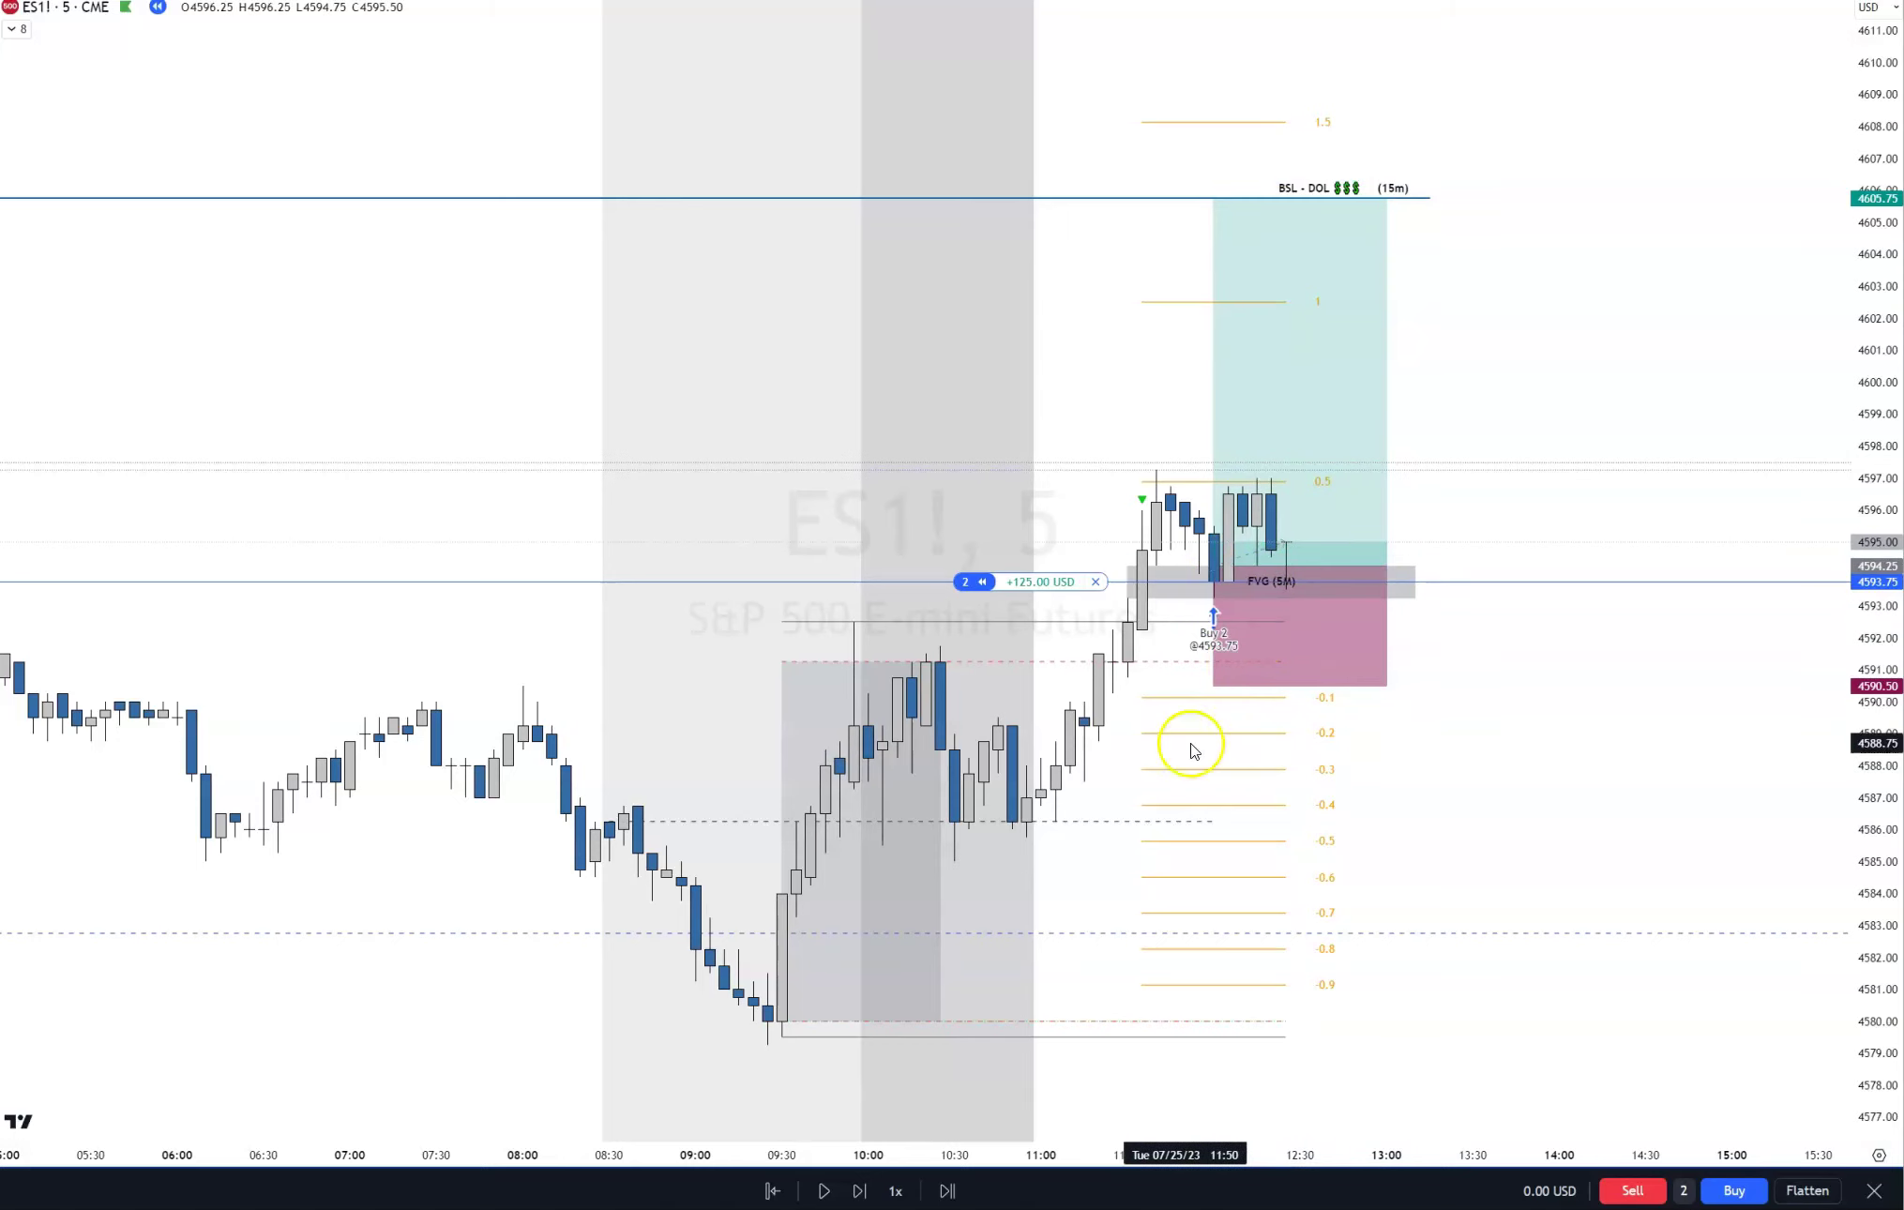
click(859, 1190)
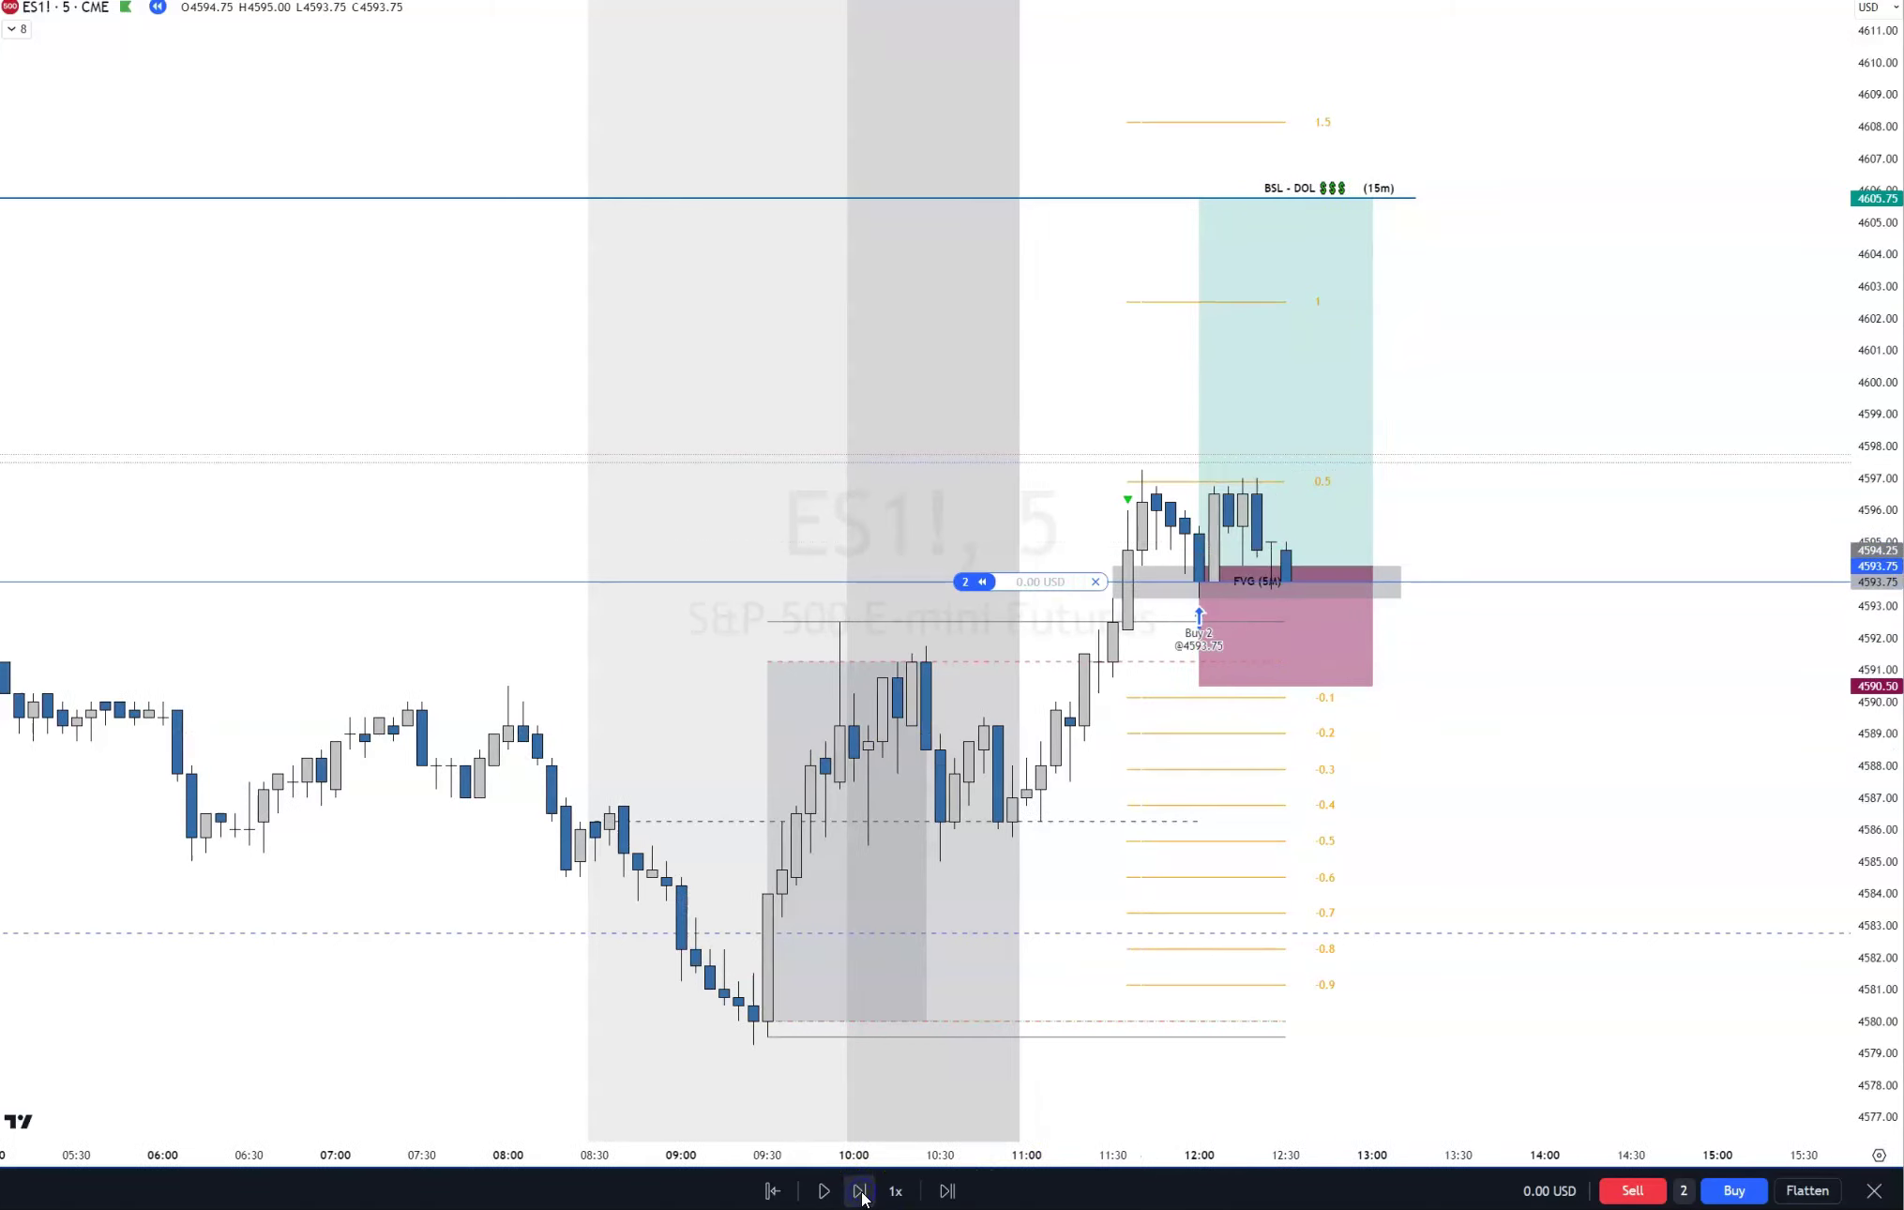
click(859, 1190)
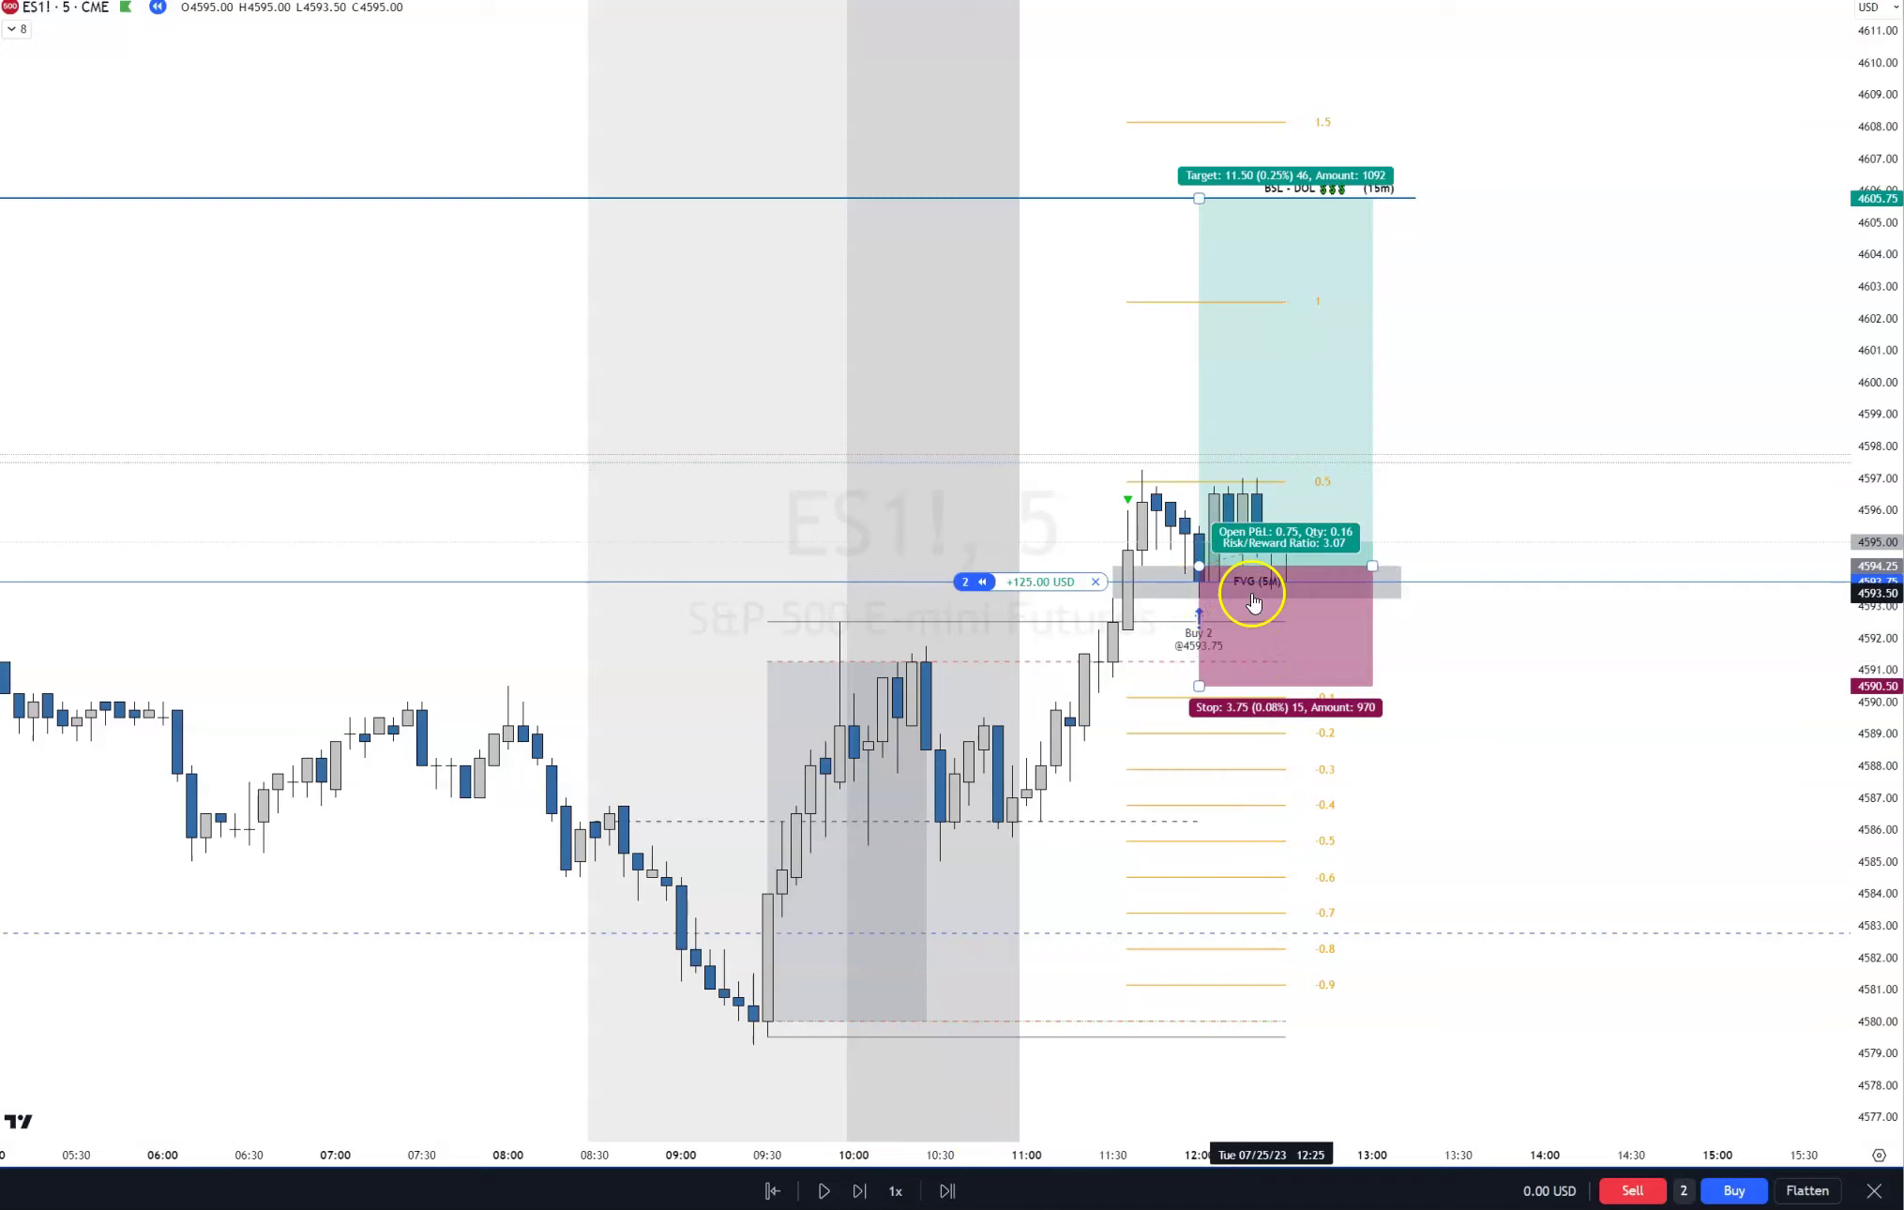
click(1185, 587)
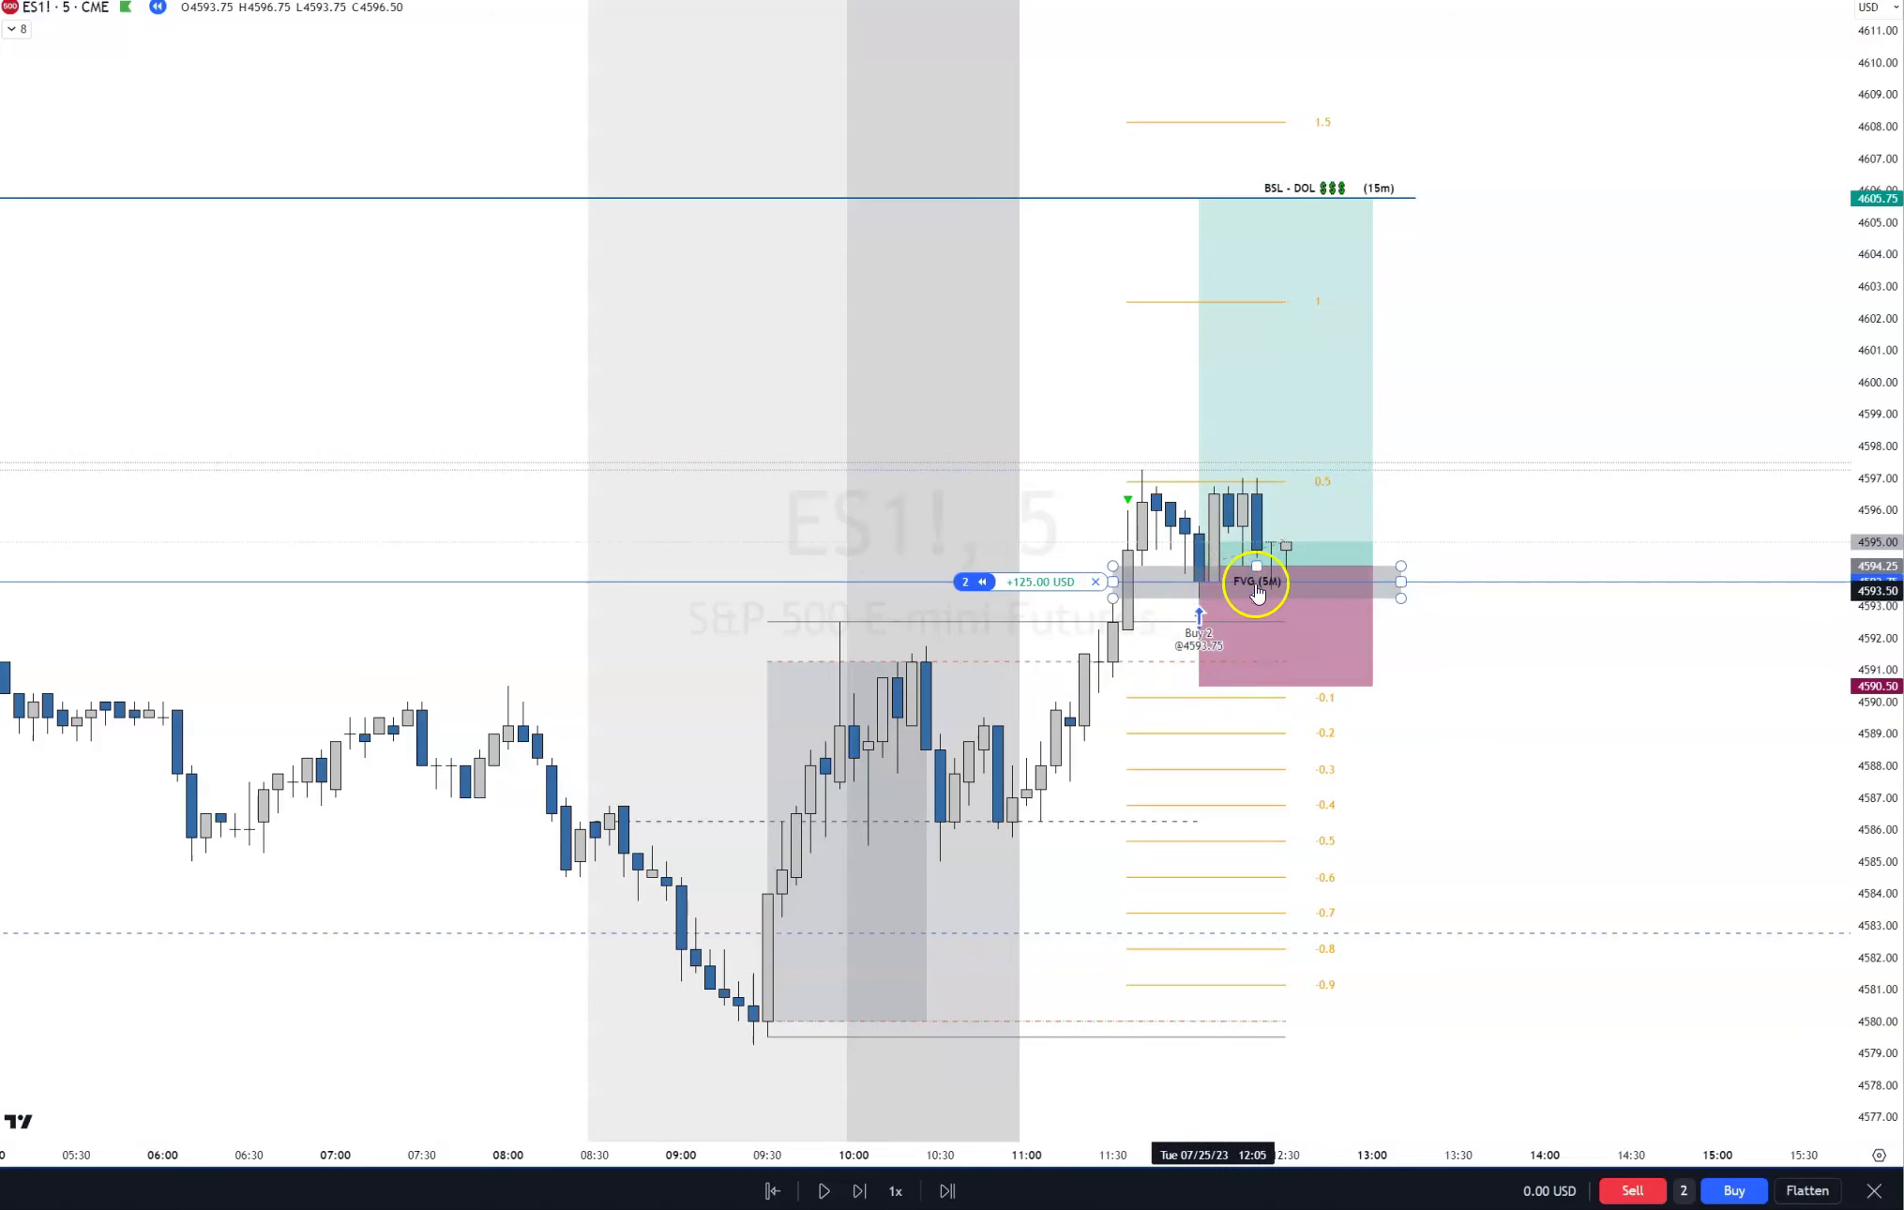
click(859, 1191)
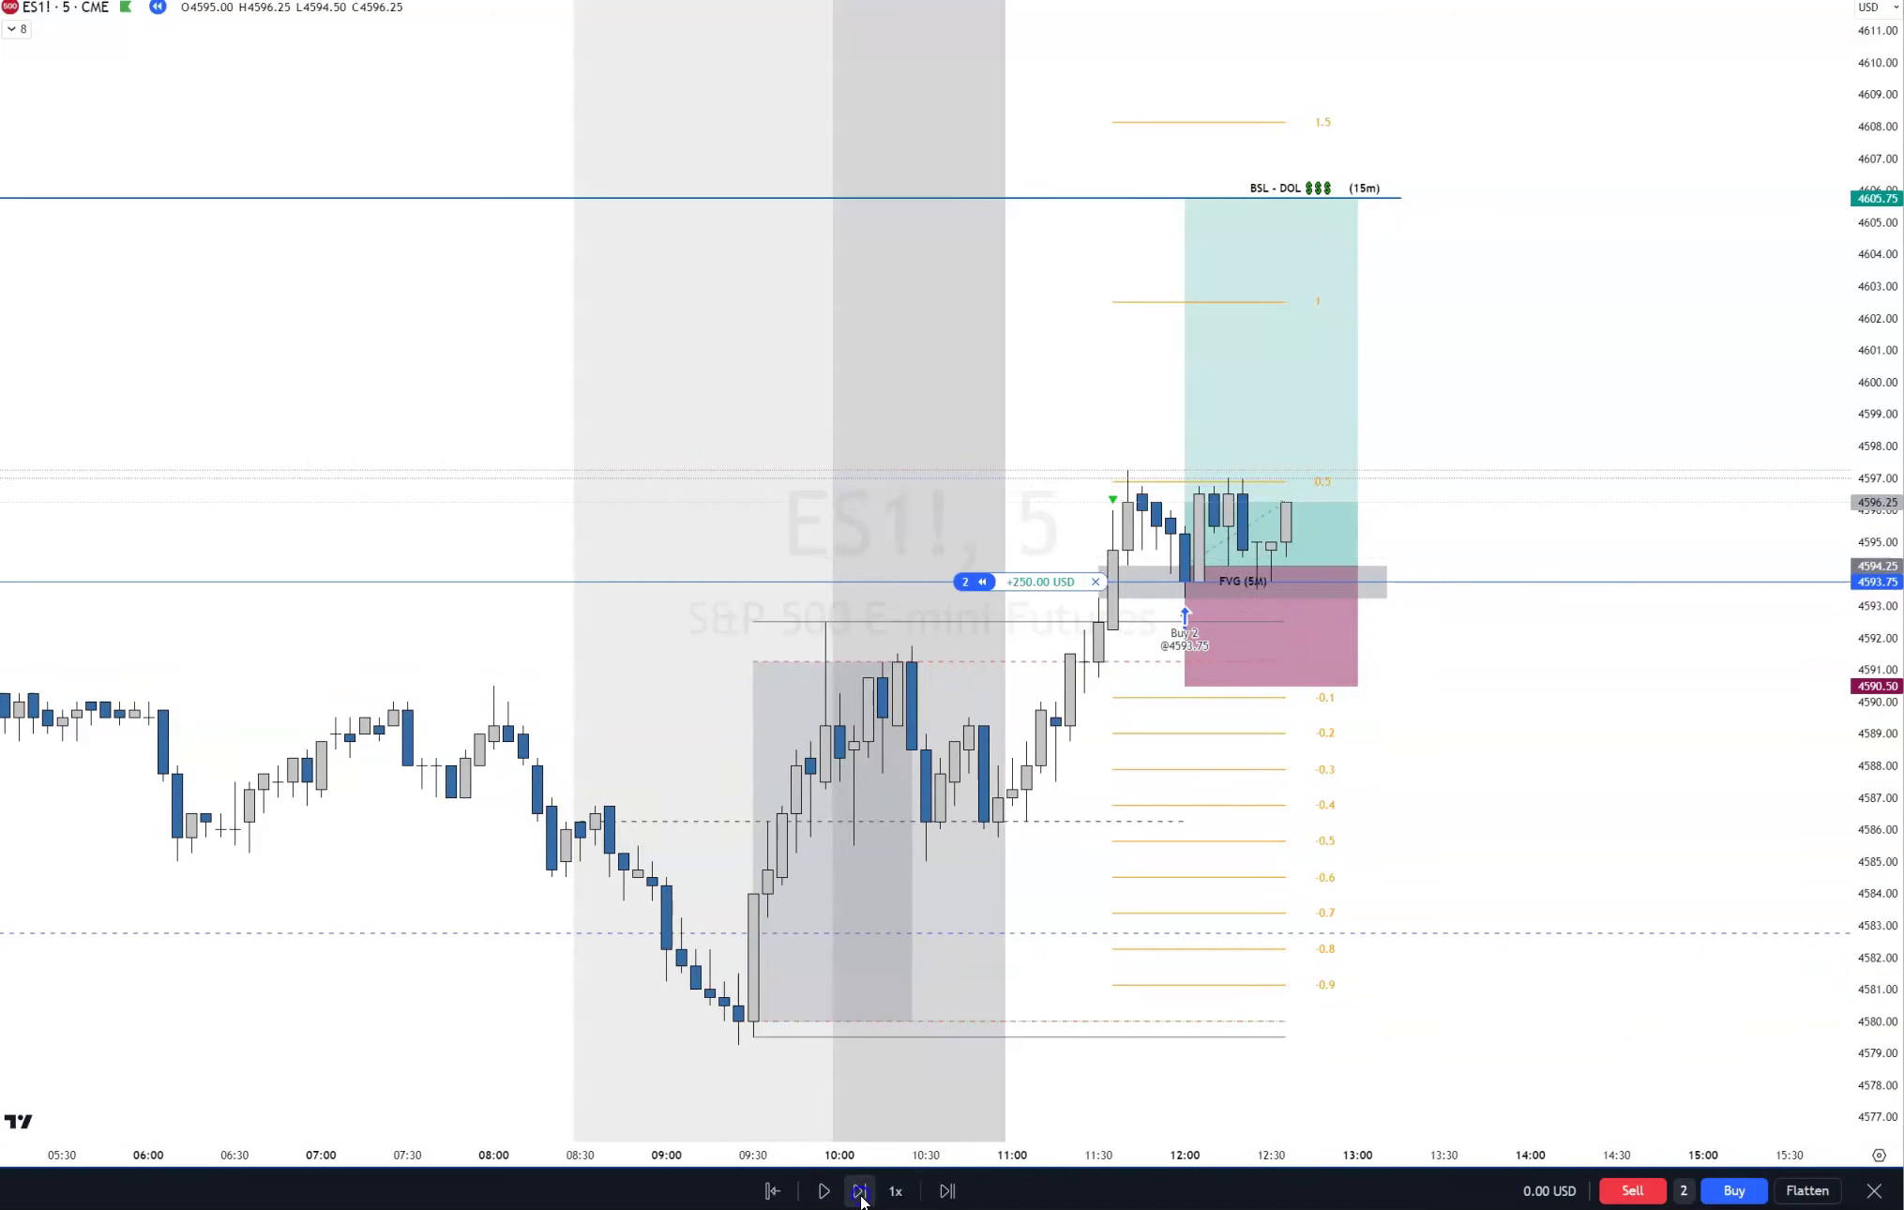
Step: Advance the replay to the 13:00 candle, marking the new gap from 4596.50 to 4597.50 with an FVG (5M) box
click(859, 1191)
click(859, 1191)
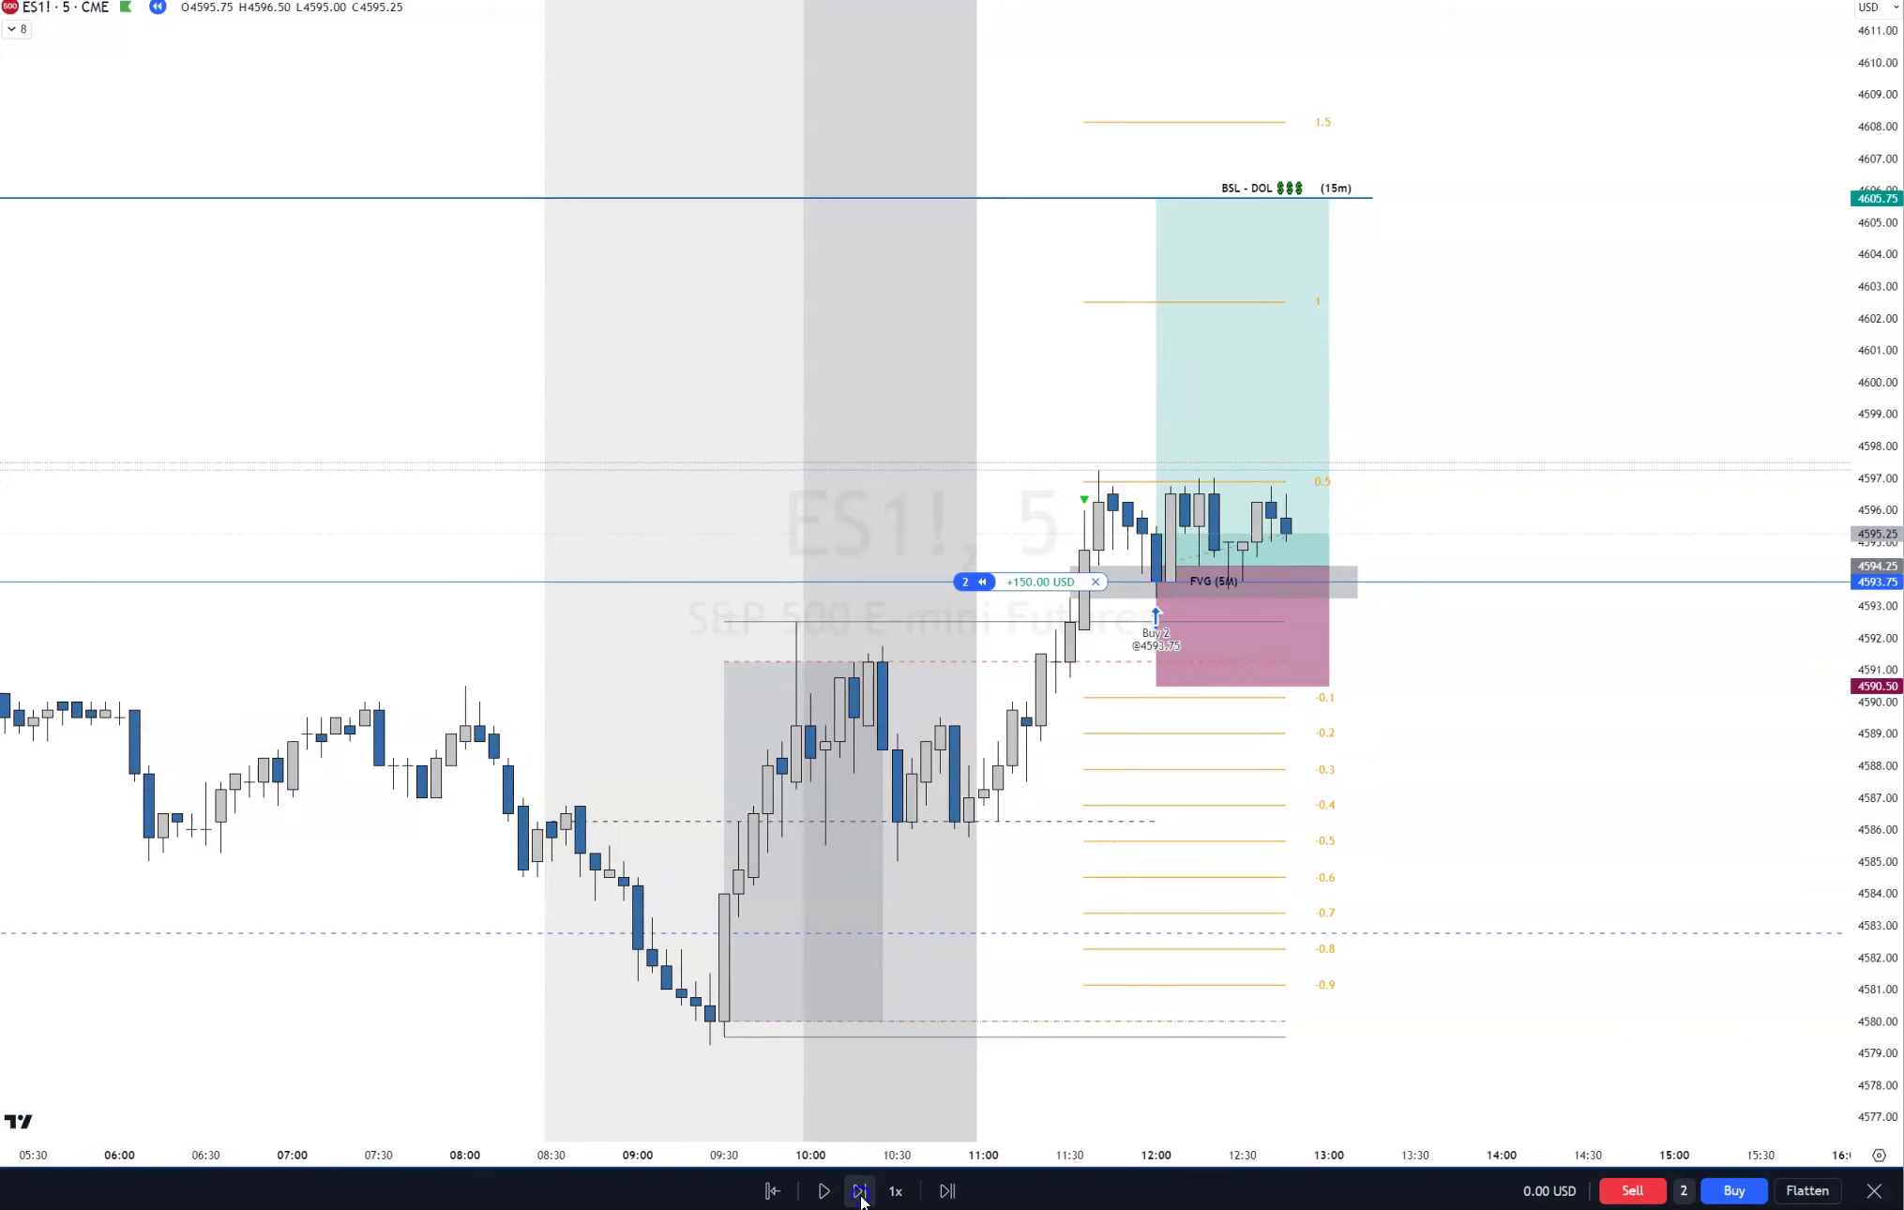
click(859, 1191)
click(859, 1191)
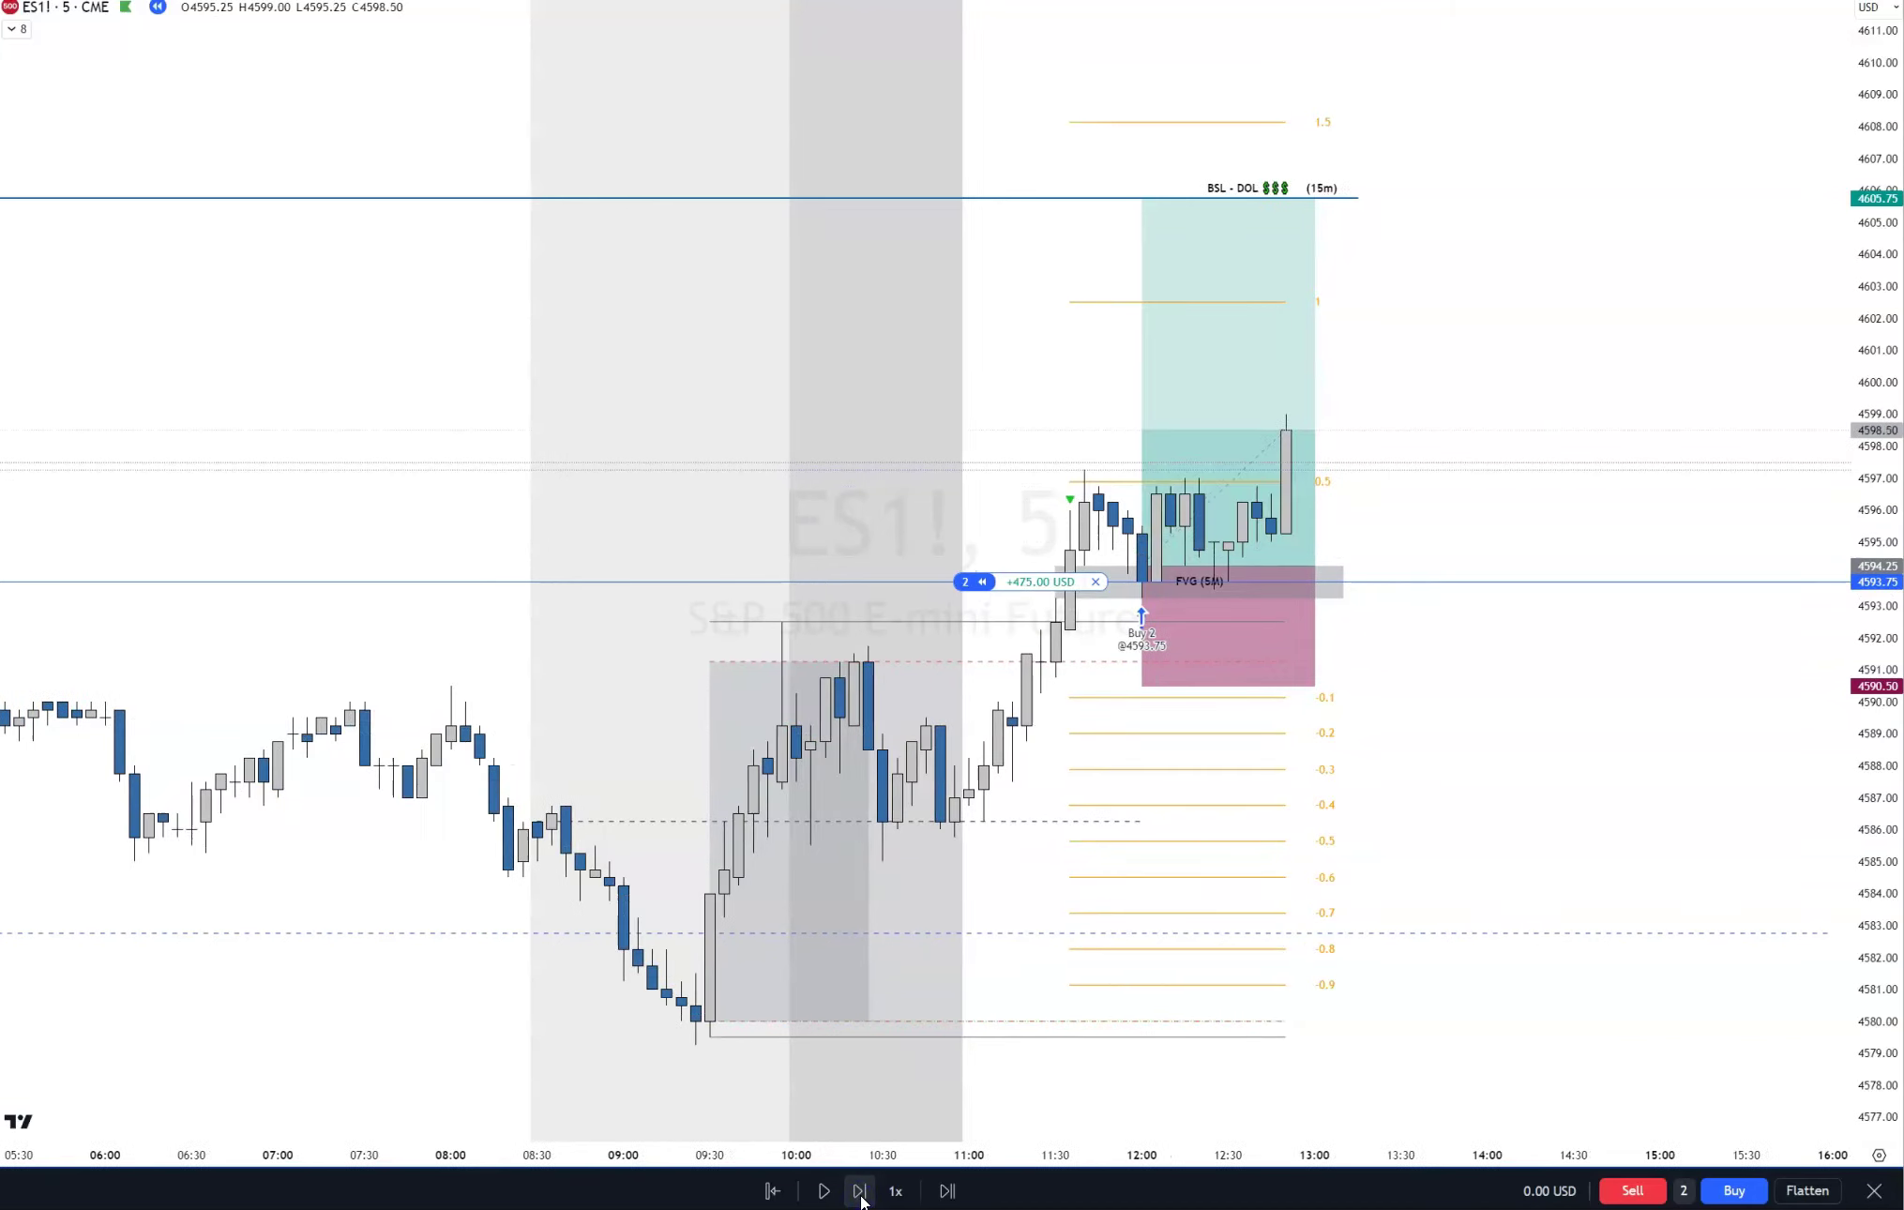
click(859, 1191)
click(859, 1191)
click(859, 1191)
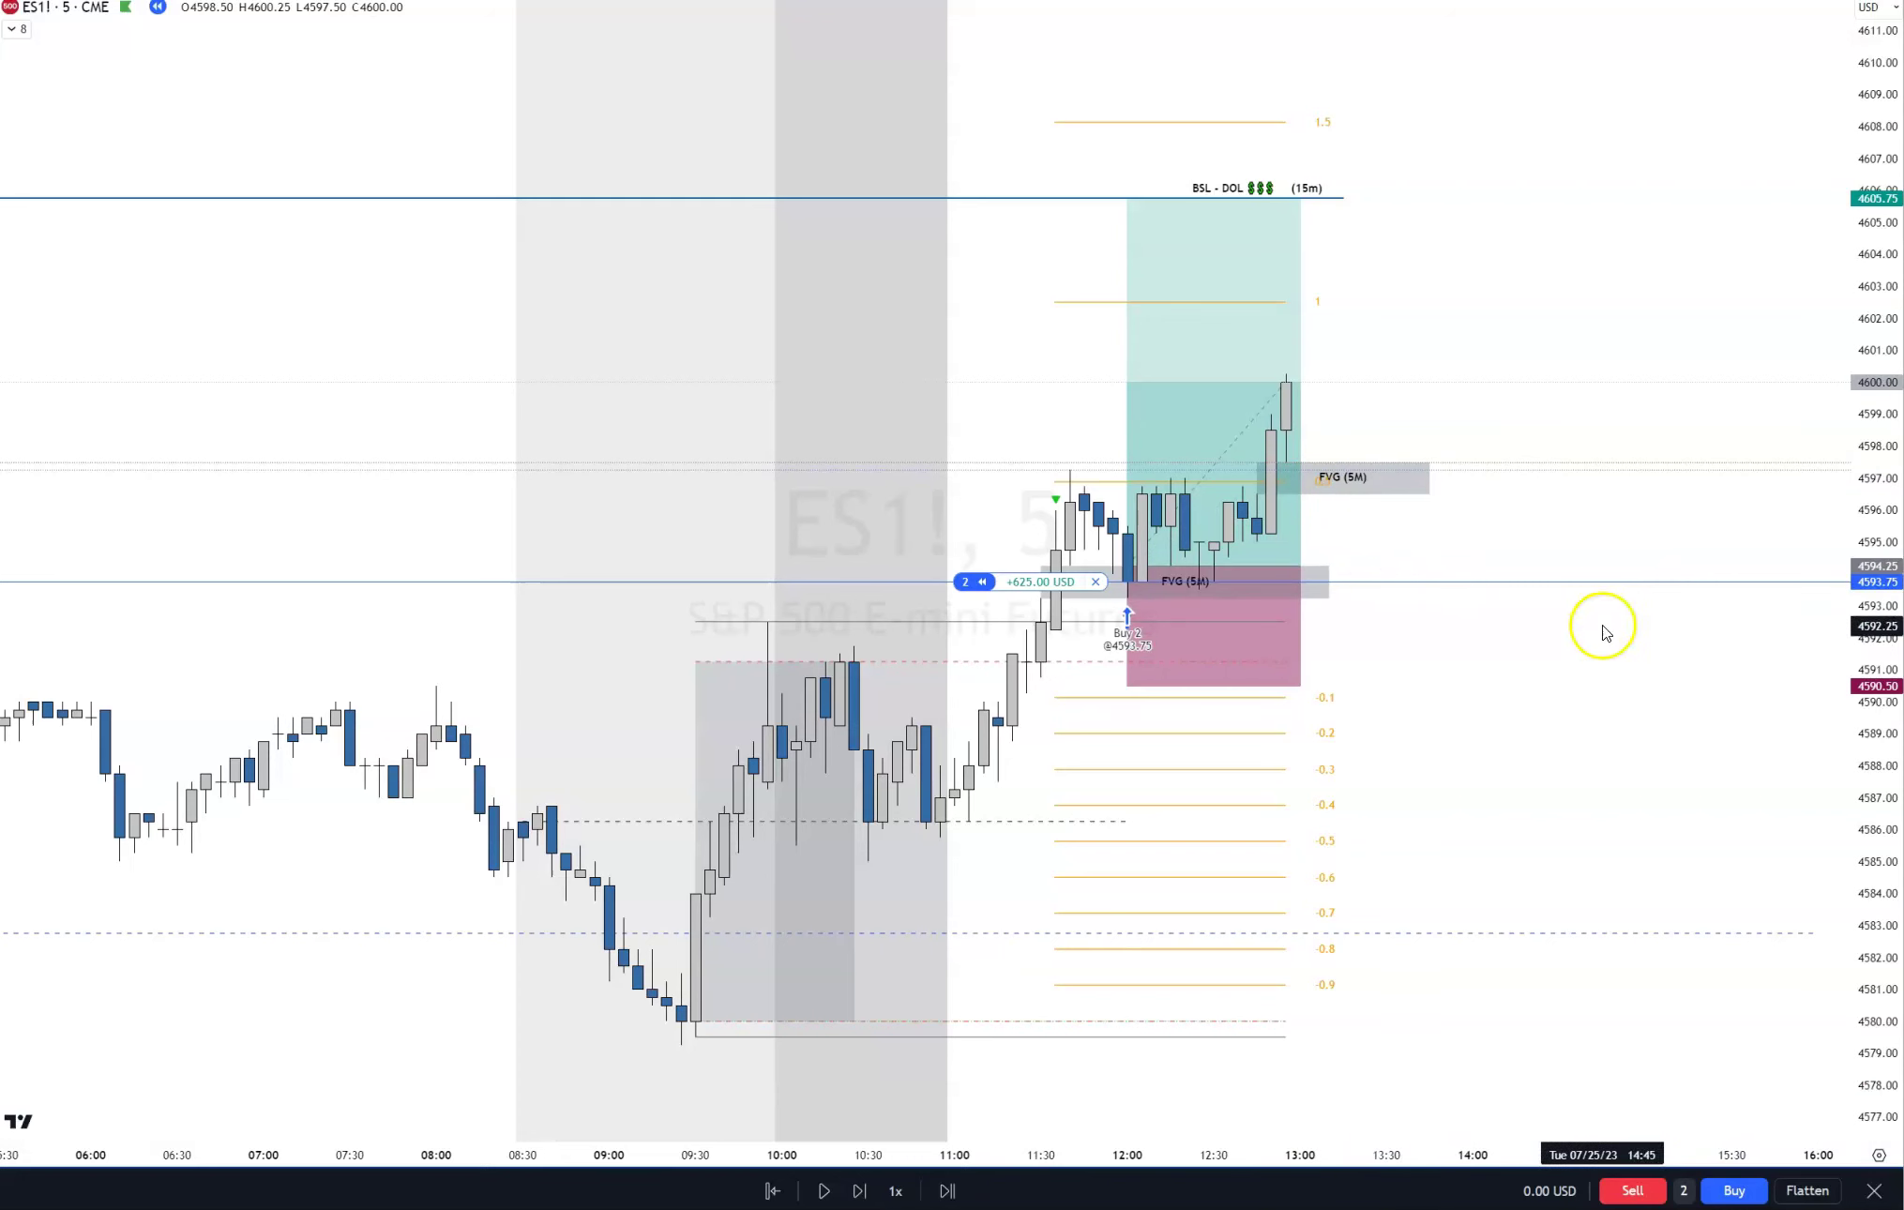
click(859, 1191)
click(859, 1191)
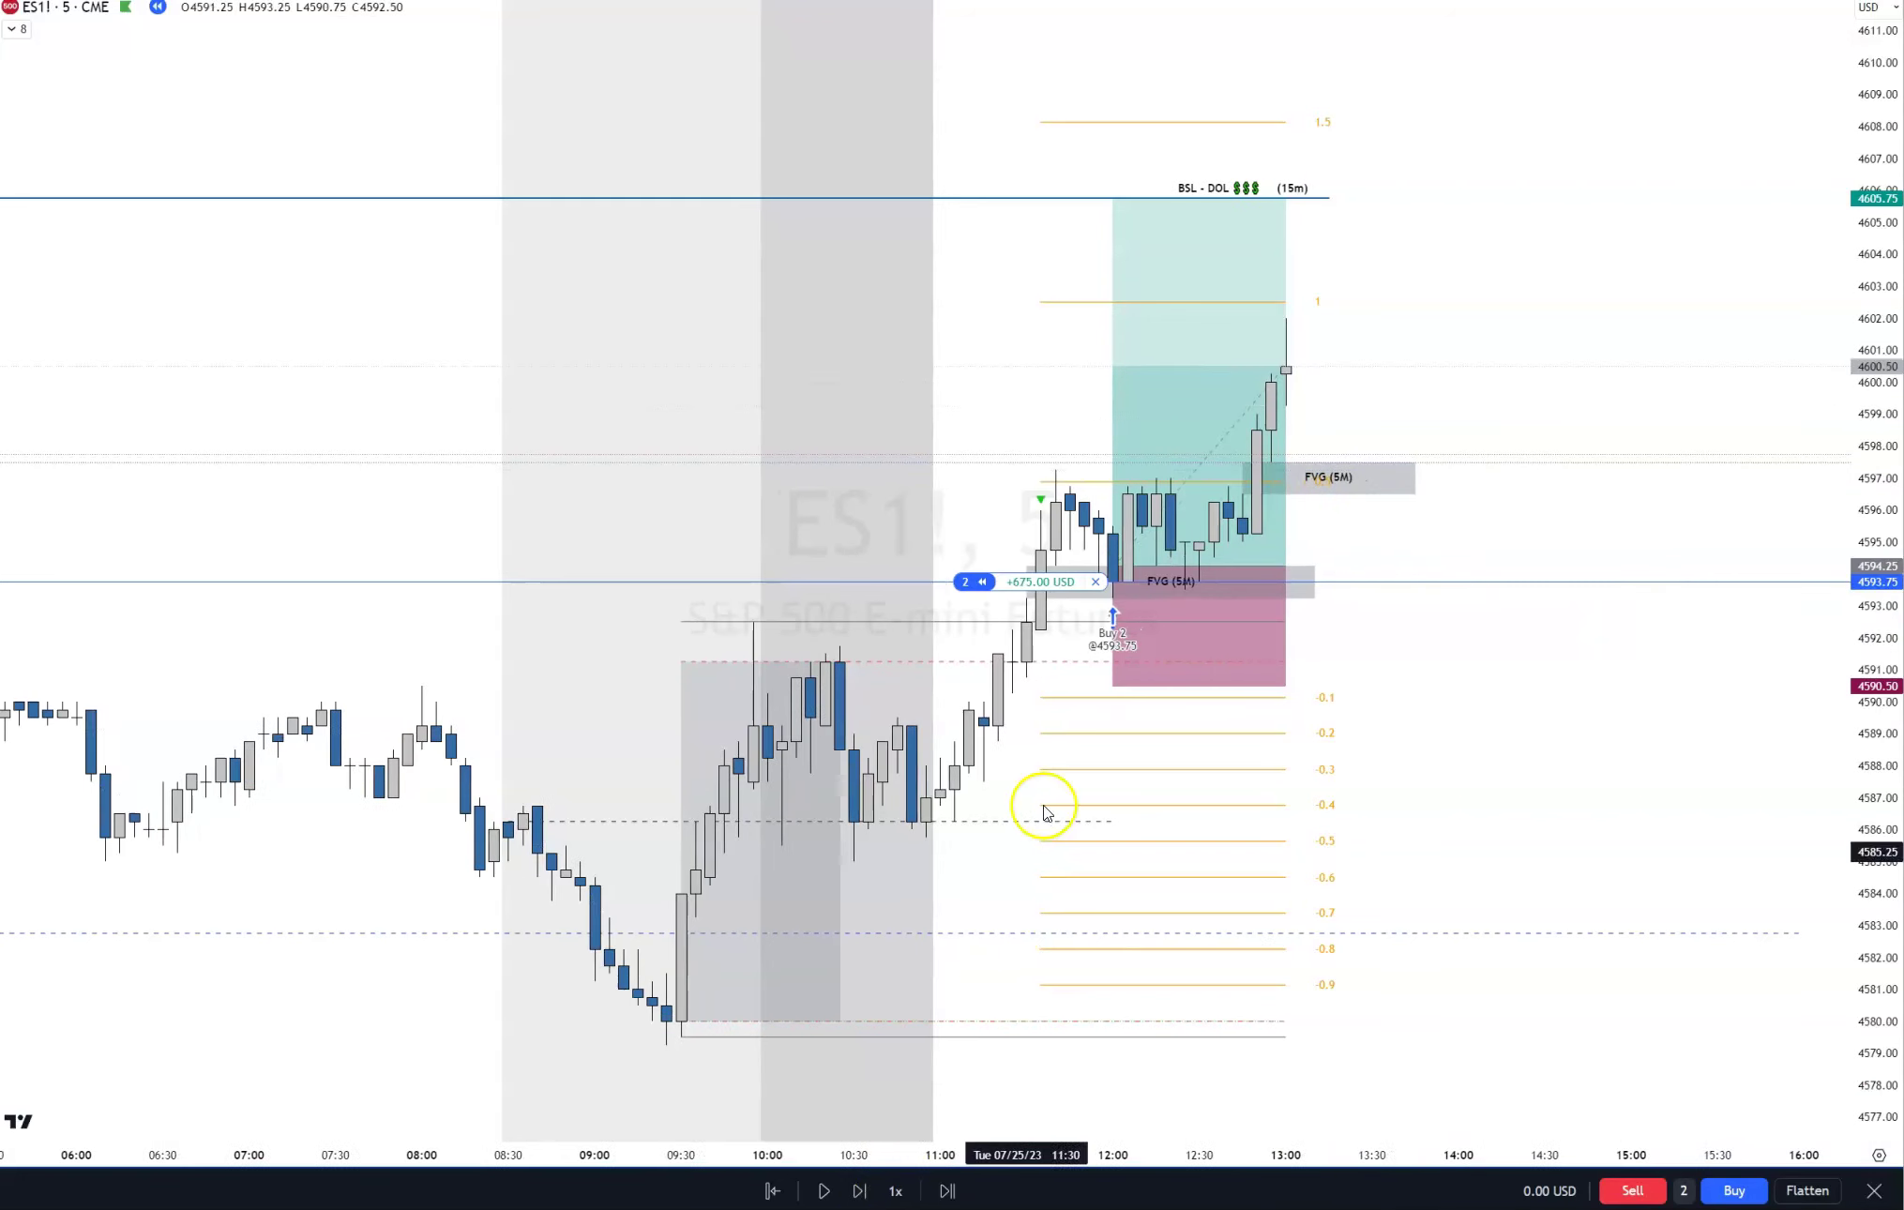
Step: Try the long projection's target at 4601.75 for a 2:1 risk/reward ratio and return it to the BSL - DOL line at 4605.75
click(1112, 197)
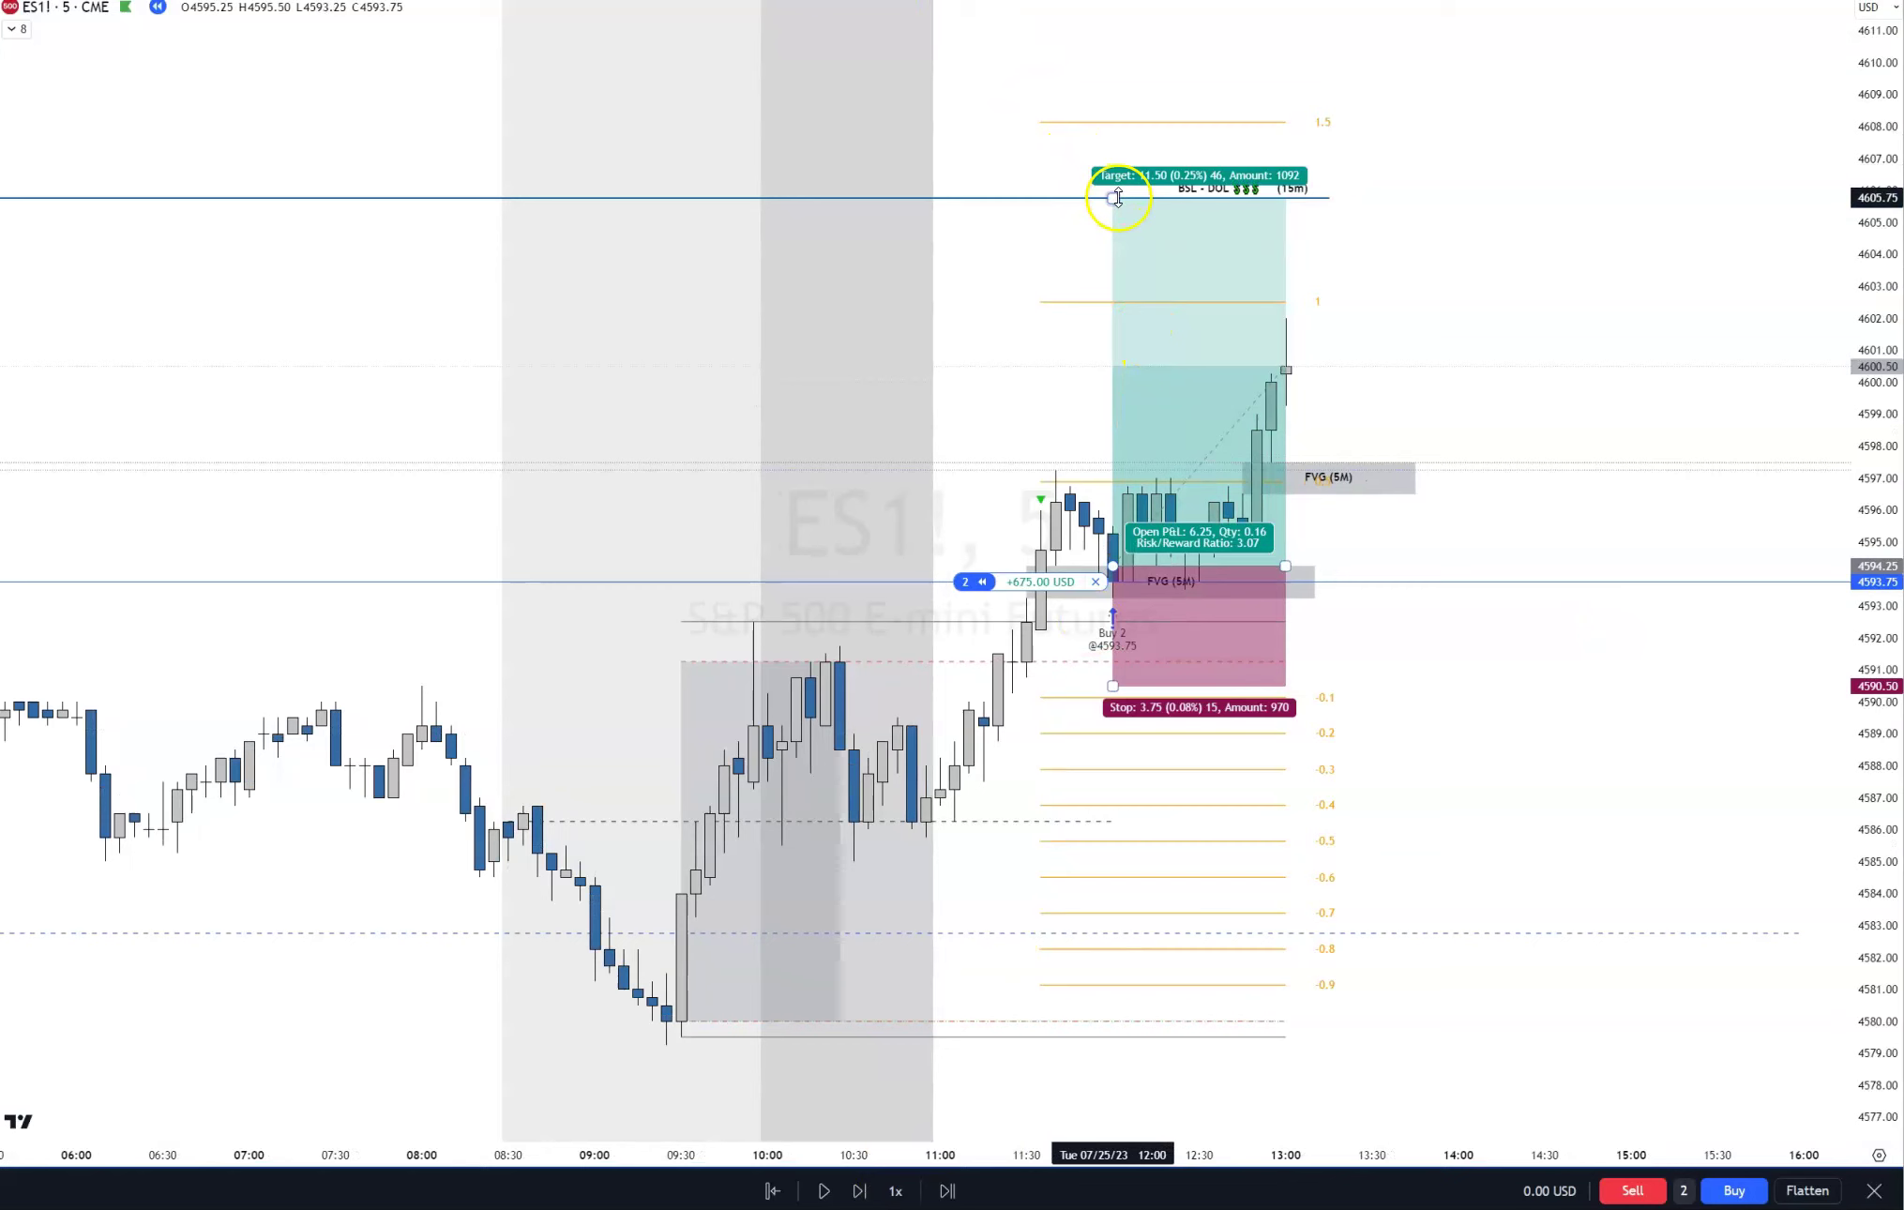
drag(1112, 198, 1105, 325)
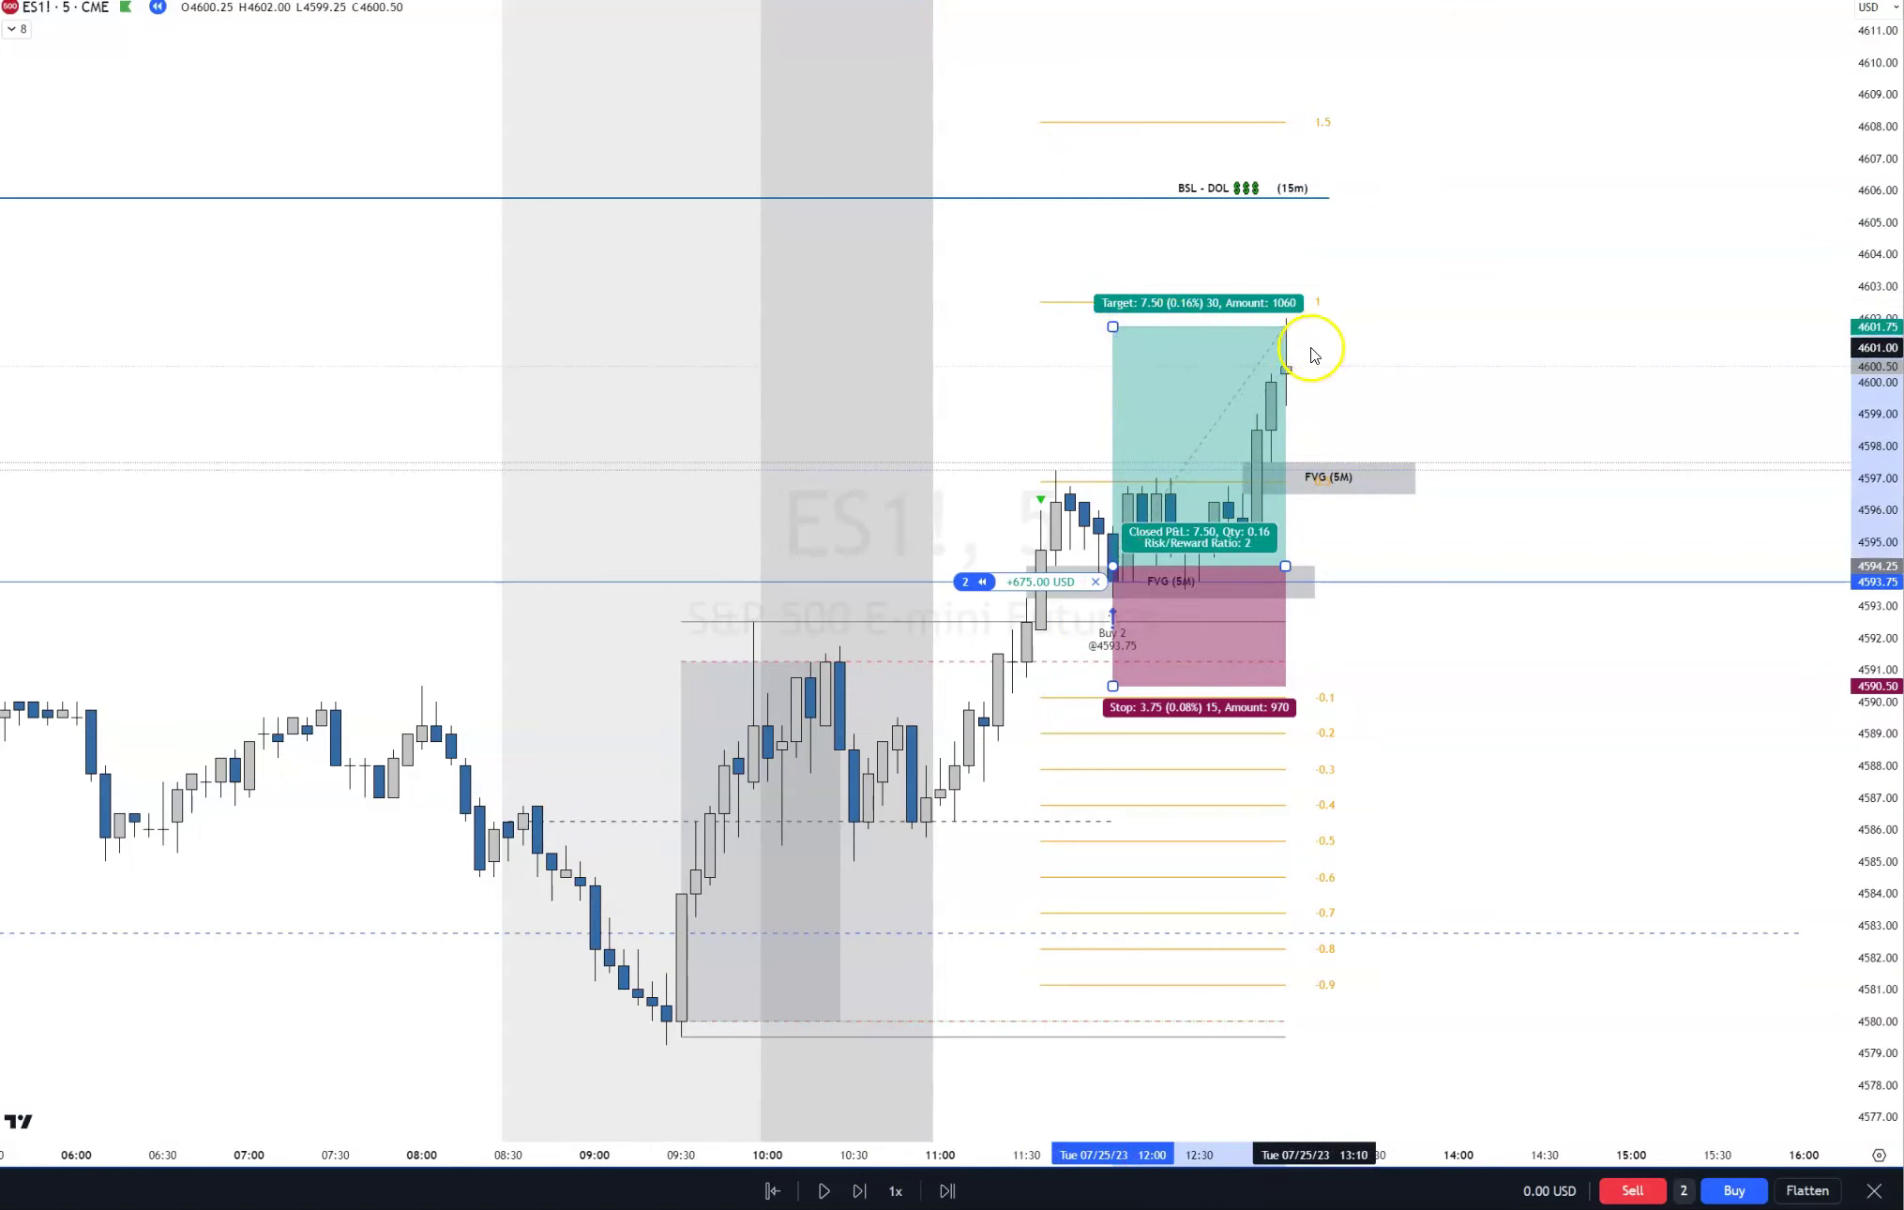
click(1346, 345)
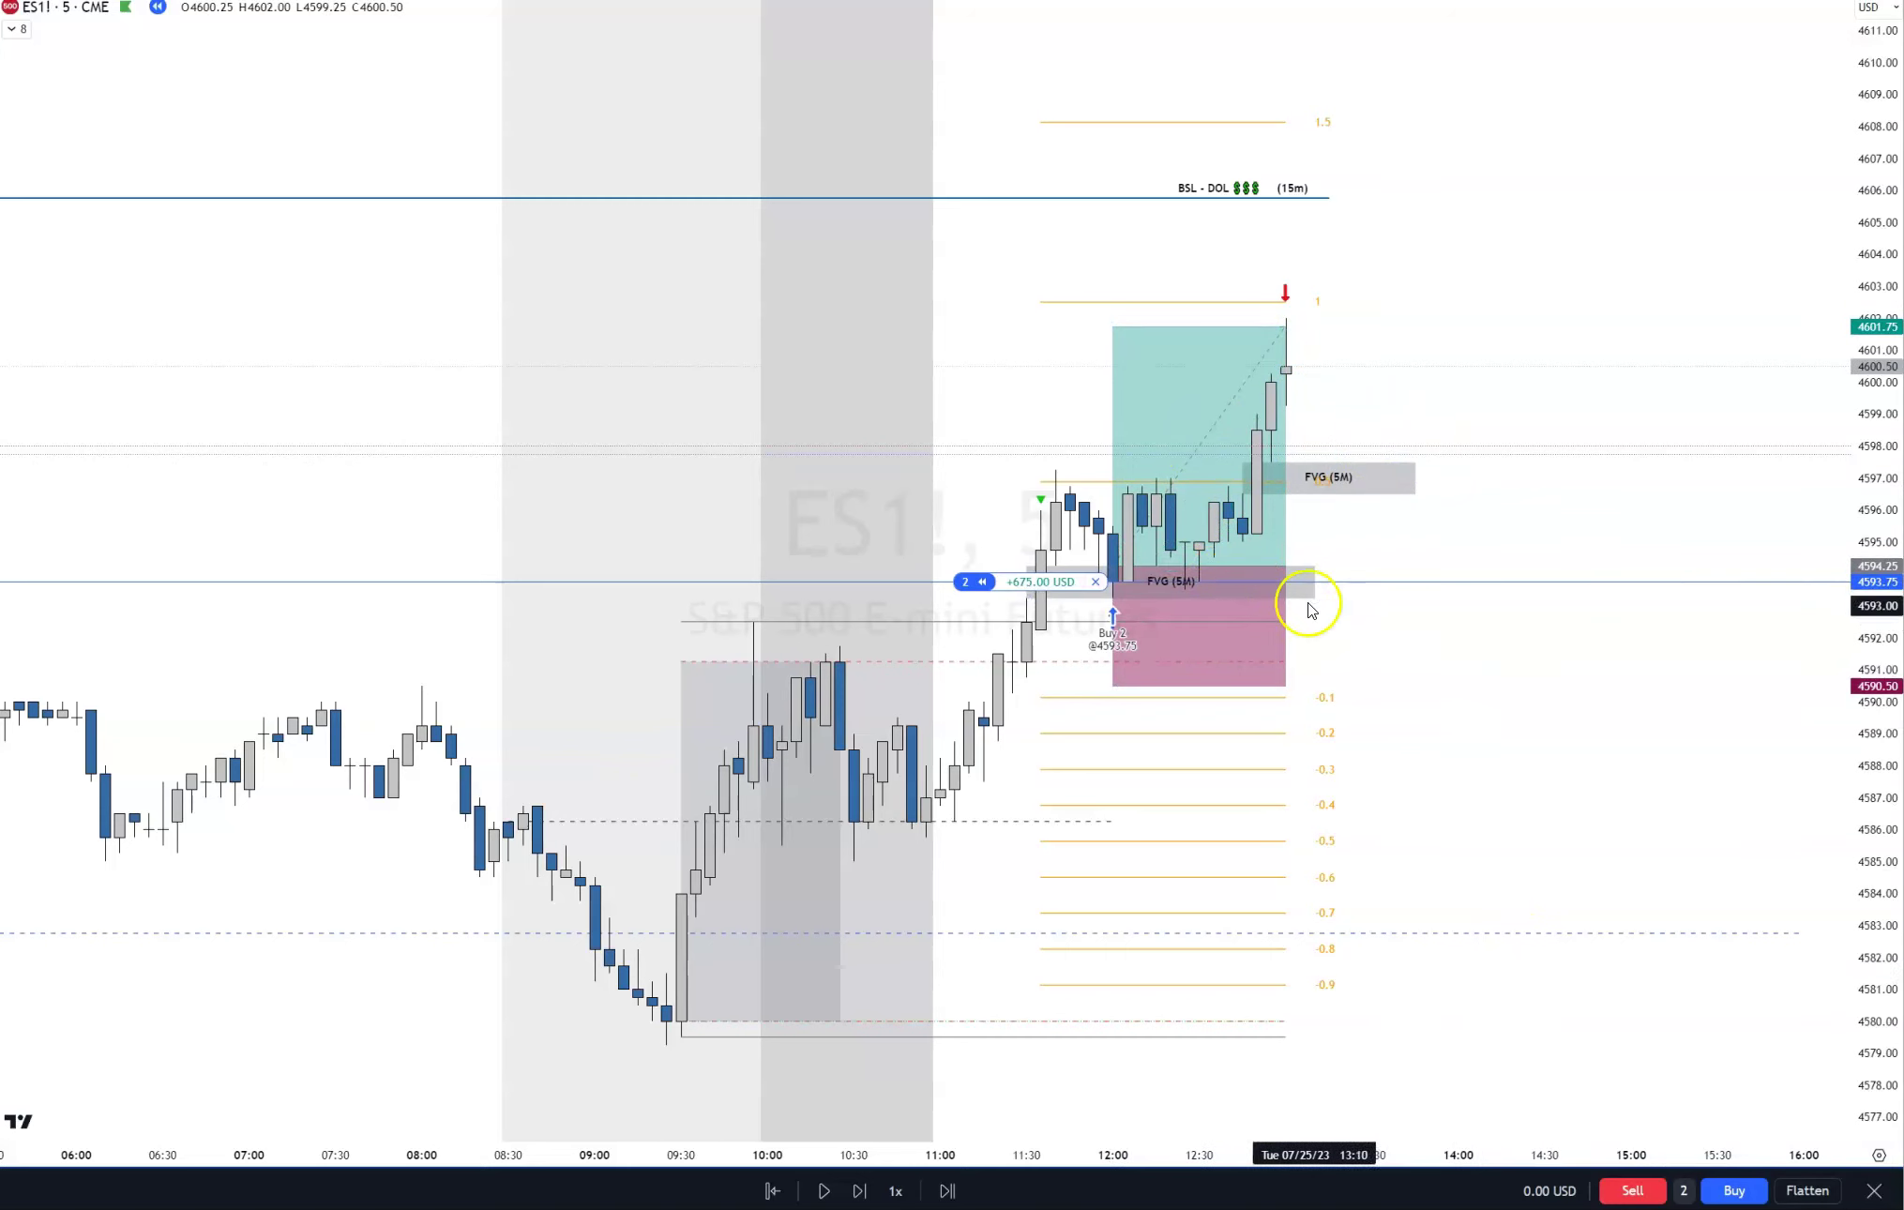
drag(1112, 329, 1154, 200)
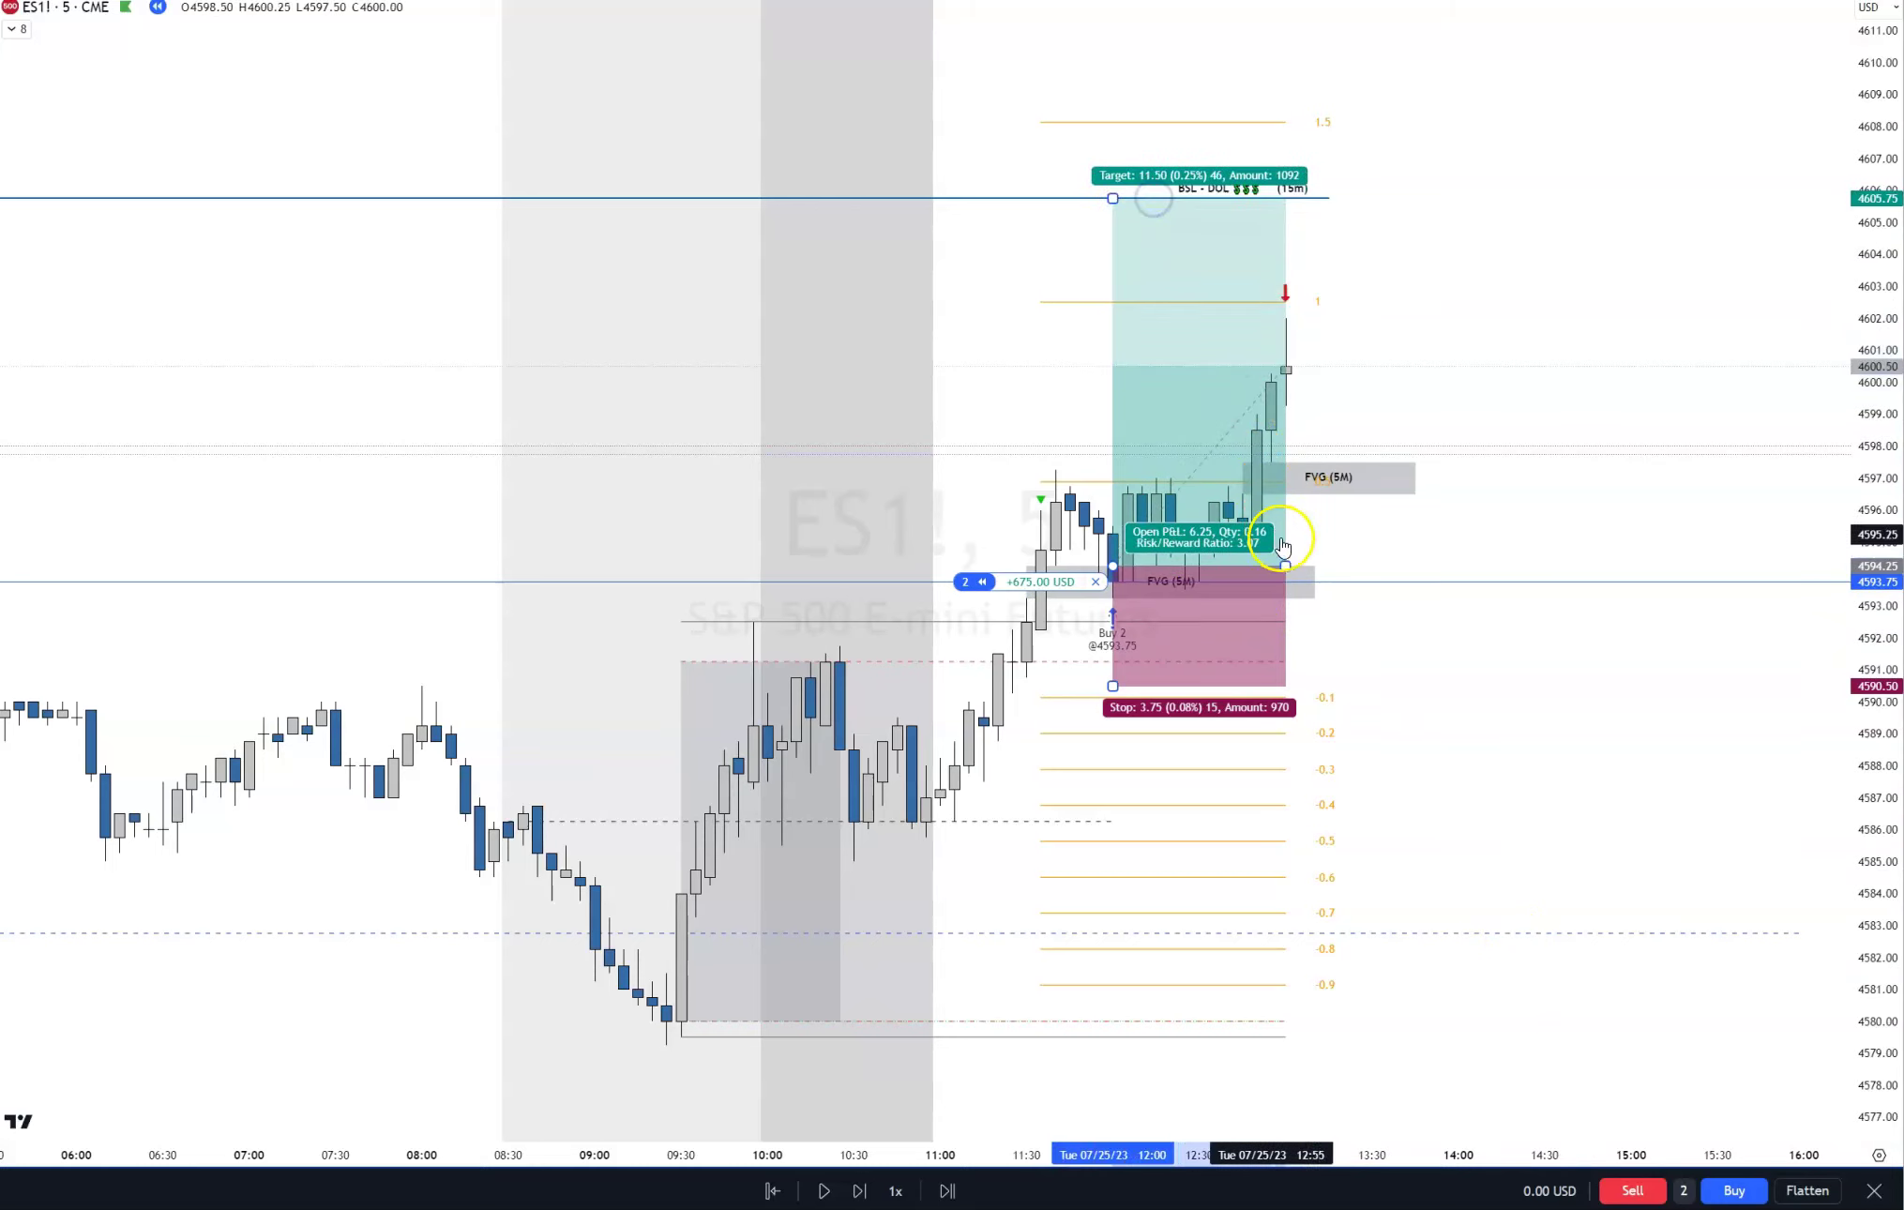
mouse_move(1285, 565)
mouse_down()
mouse_move(1269, 561)
mouse_move(1286, 563)
mouse_up()
click(1436, 603)
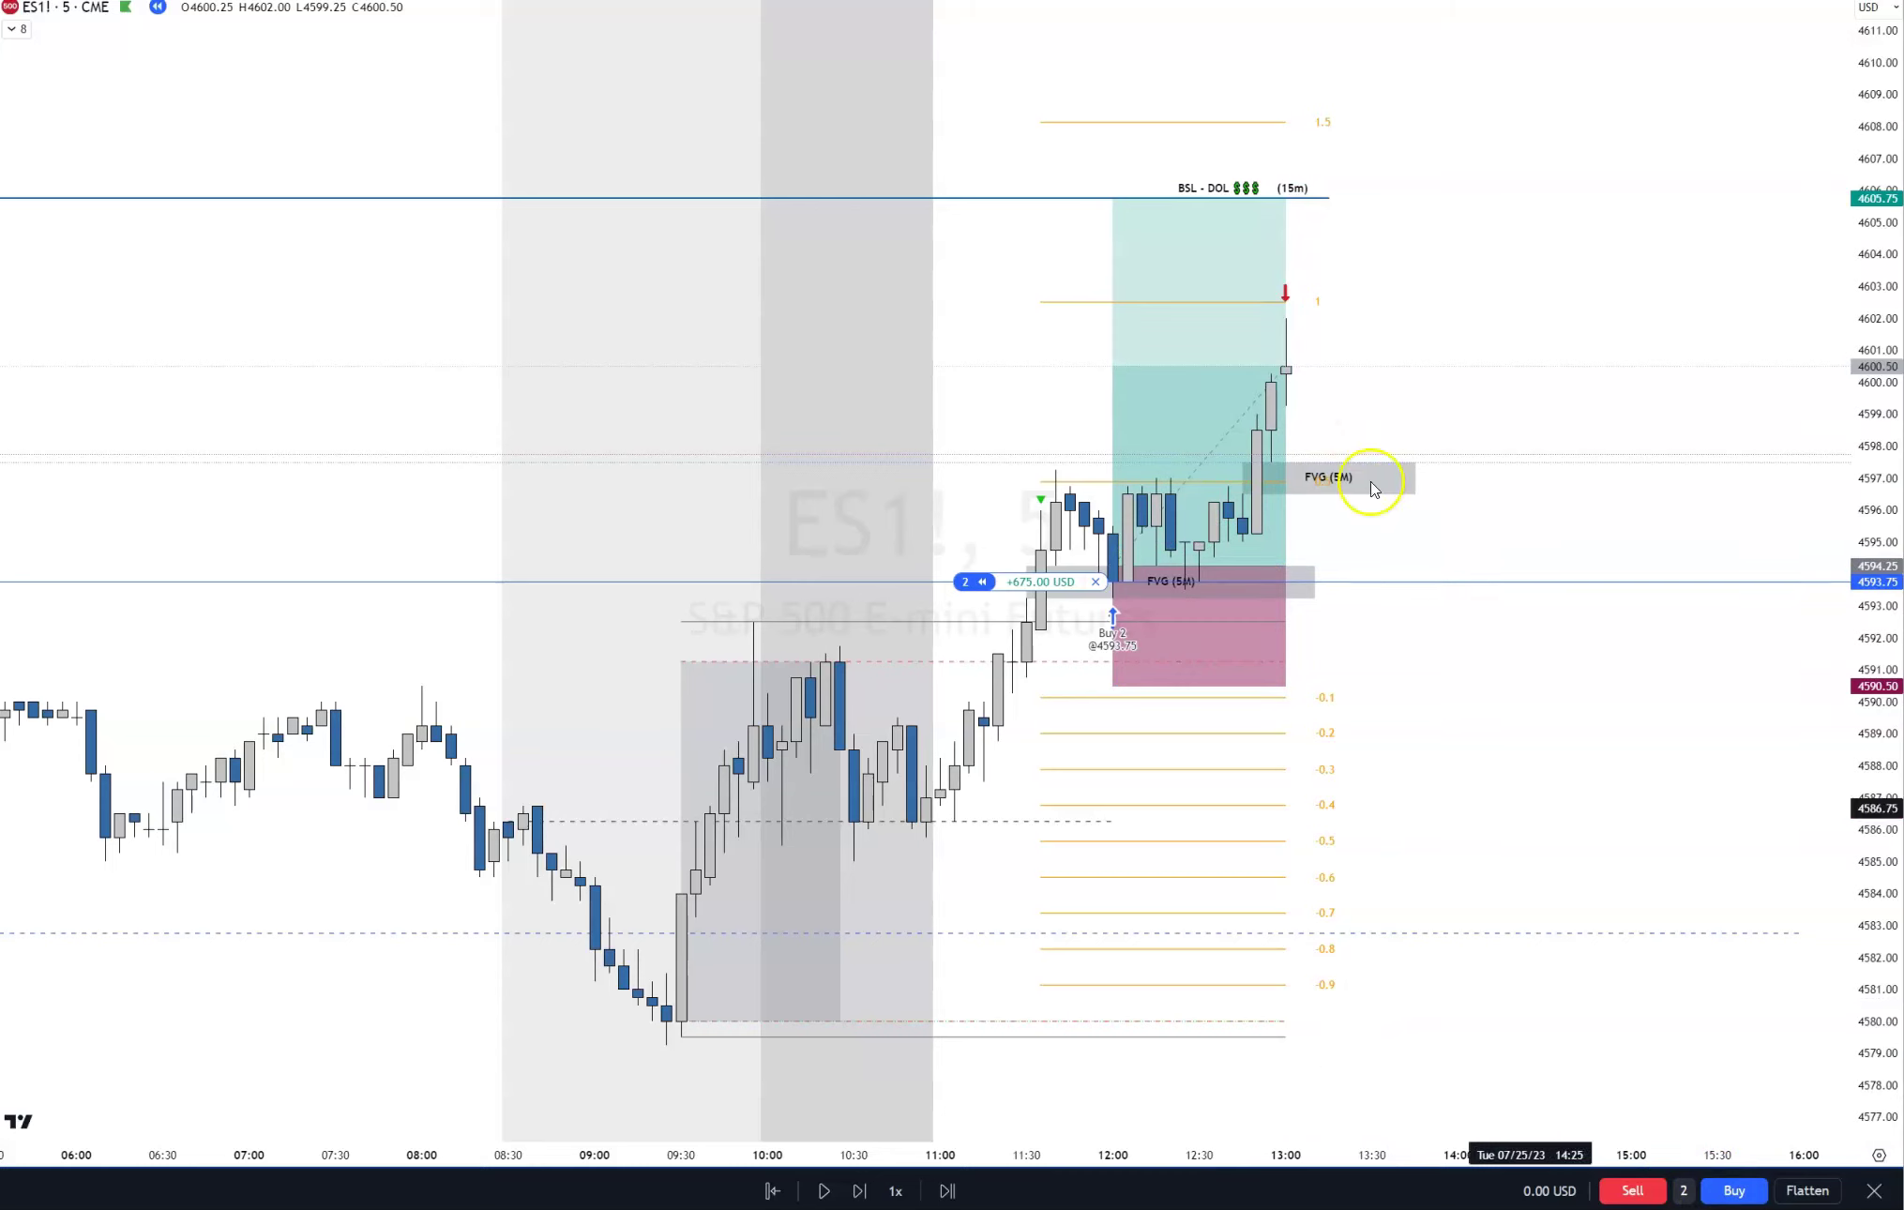
Step: Reduce the order quantity to 1 and sell 1 contract at market on the 13:00 candle to take partial profit
click(1282, 380)
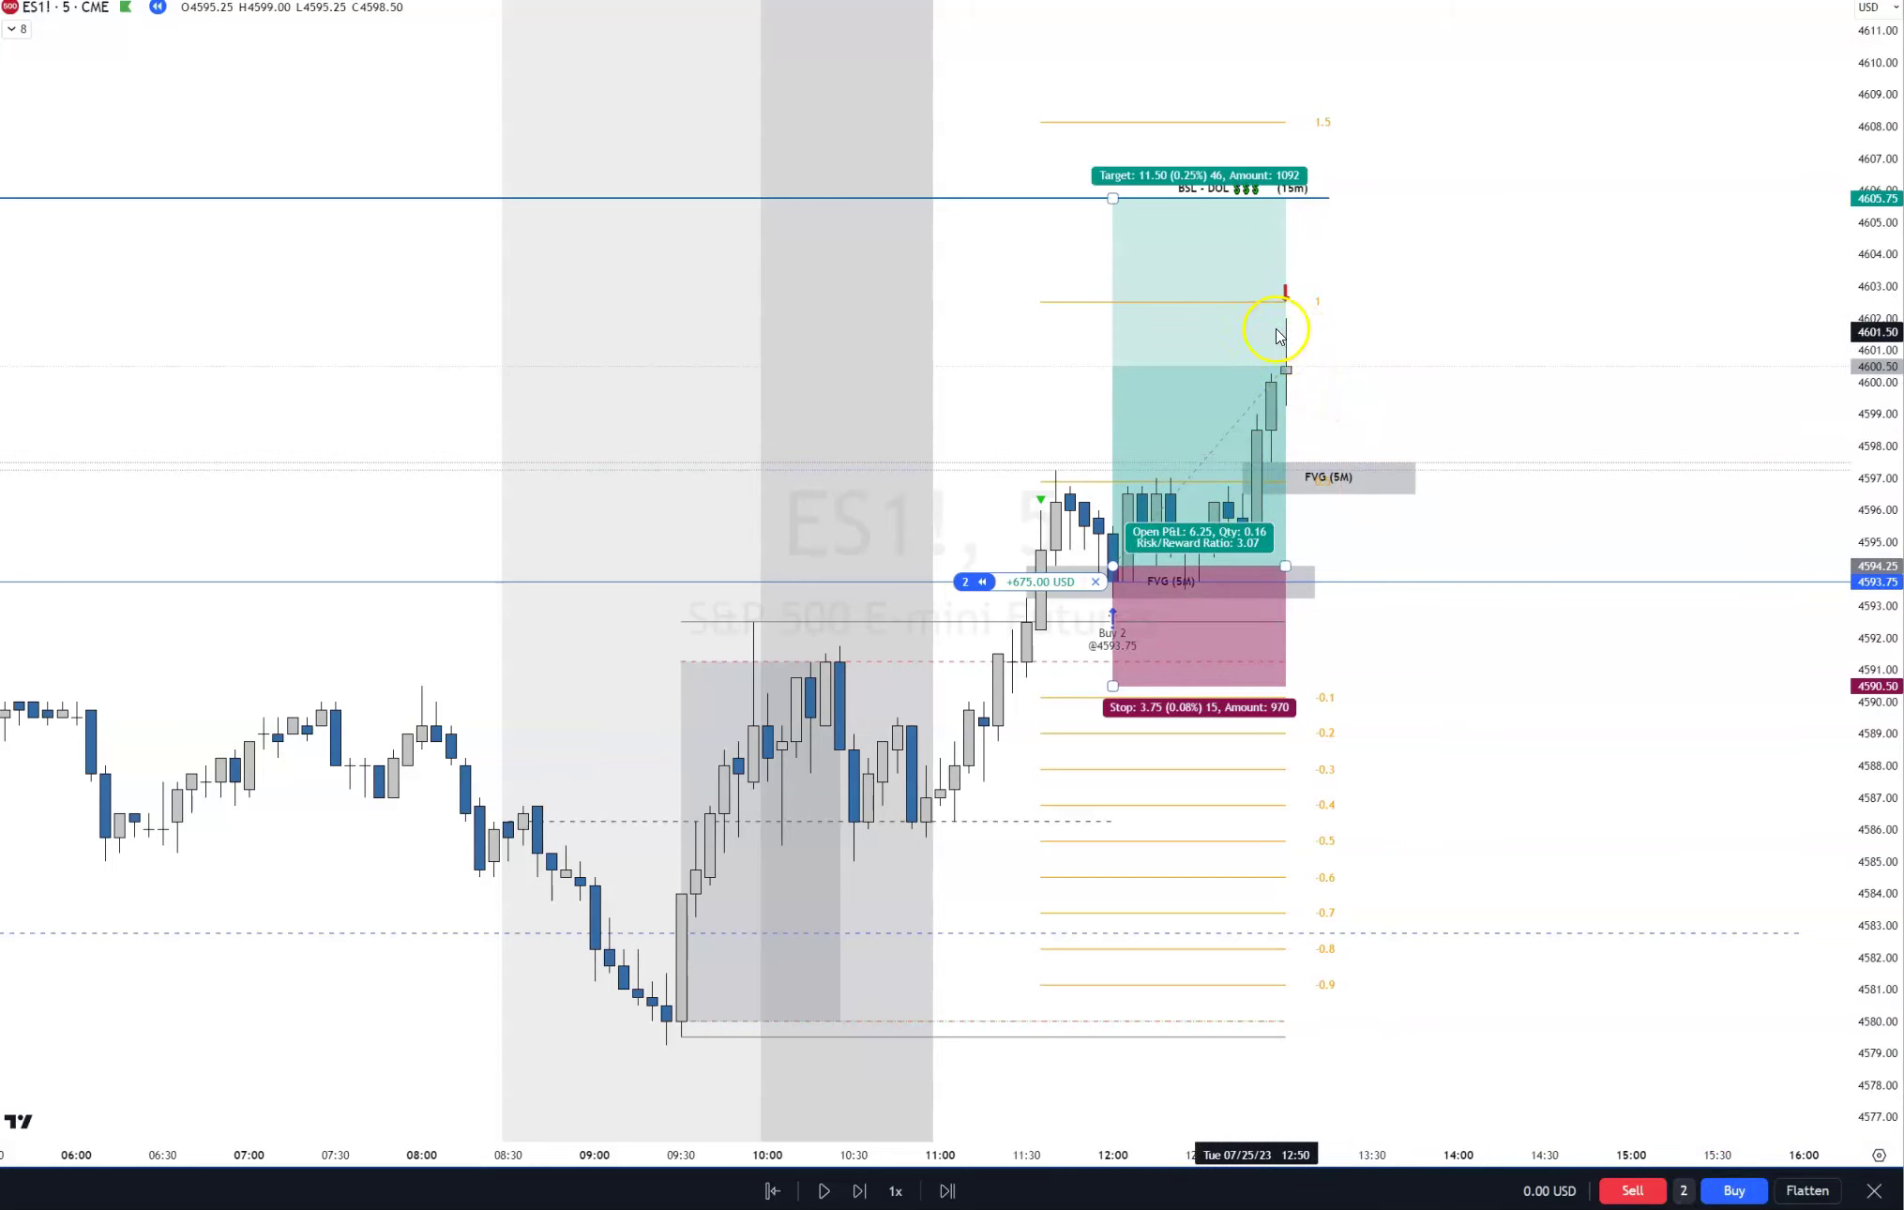
click(1657, 1088)
click(1683, 1191)
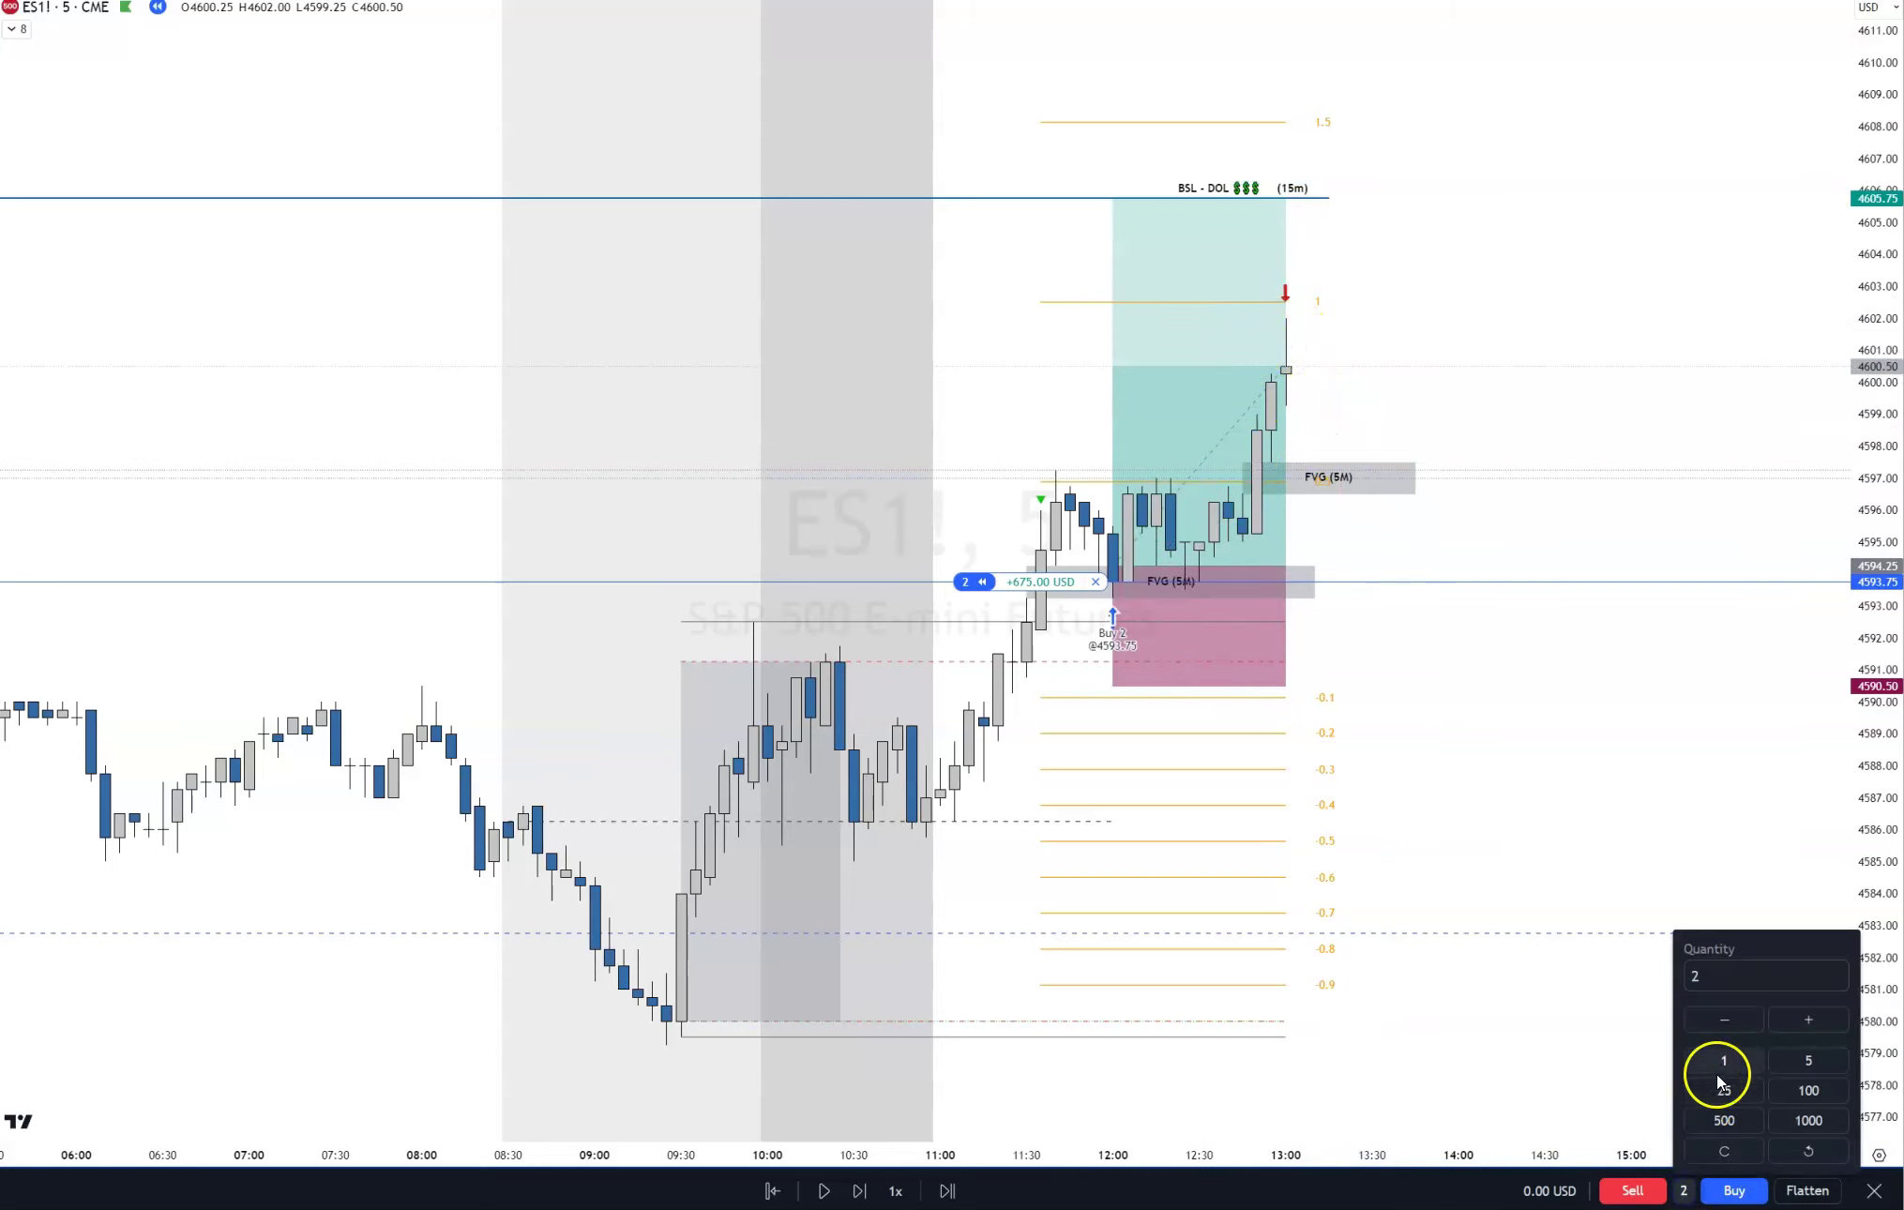
click(1721, 1023)
click(1637, 1191)
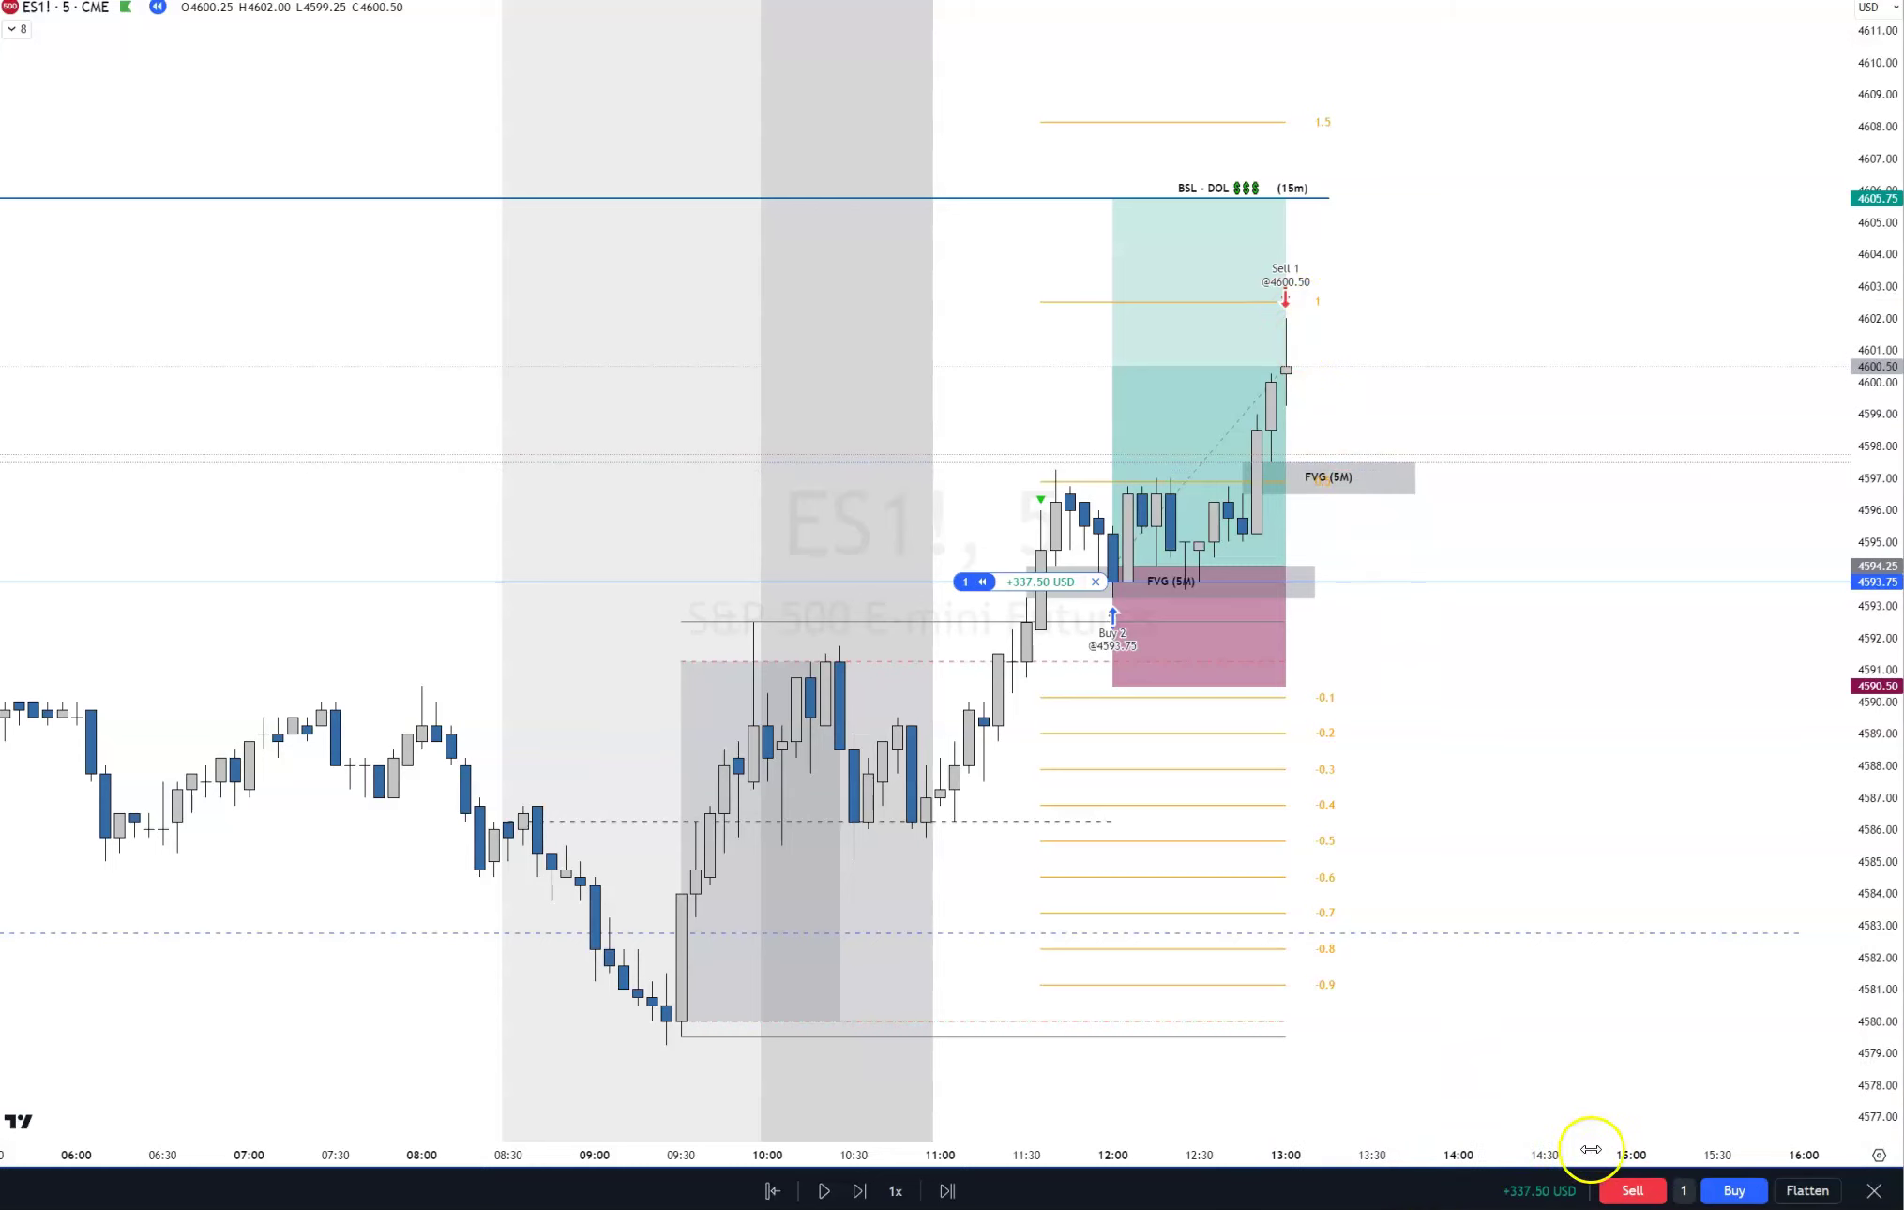
Step: Measure from the upper FVG (5M) box up to the BSL - DOL line and down to a possible stop at 4594.75
click(864, 1199)
click(1308, 487)
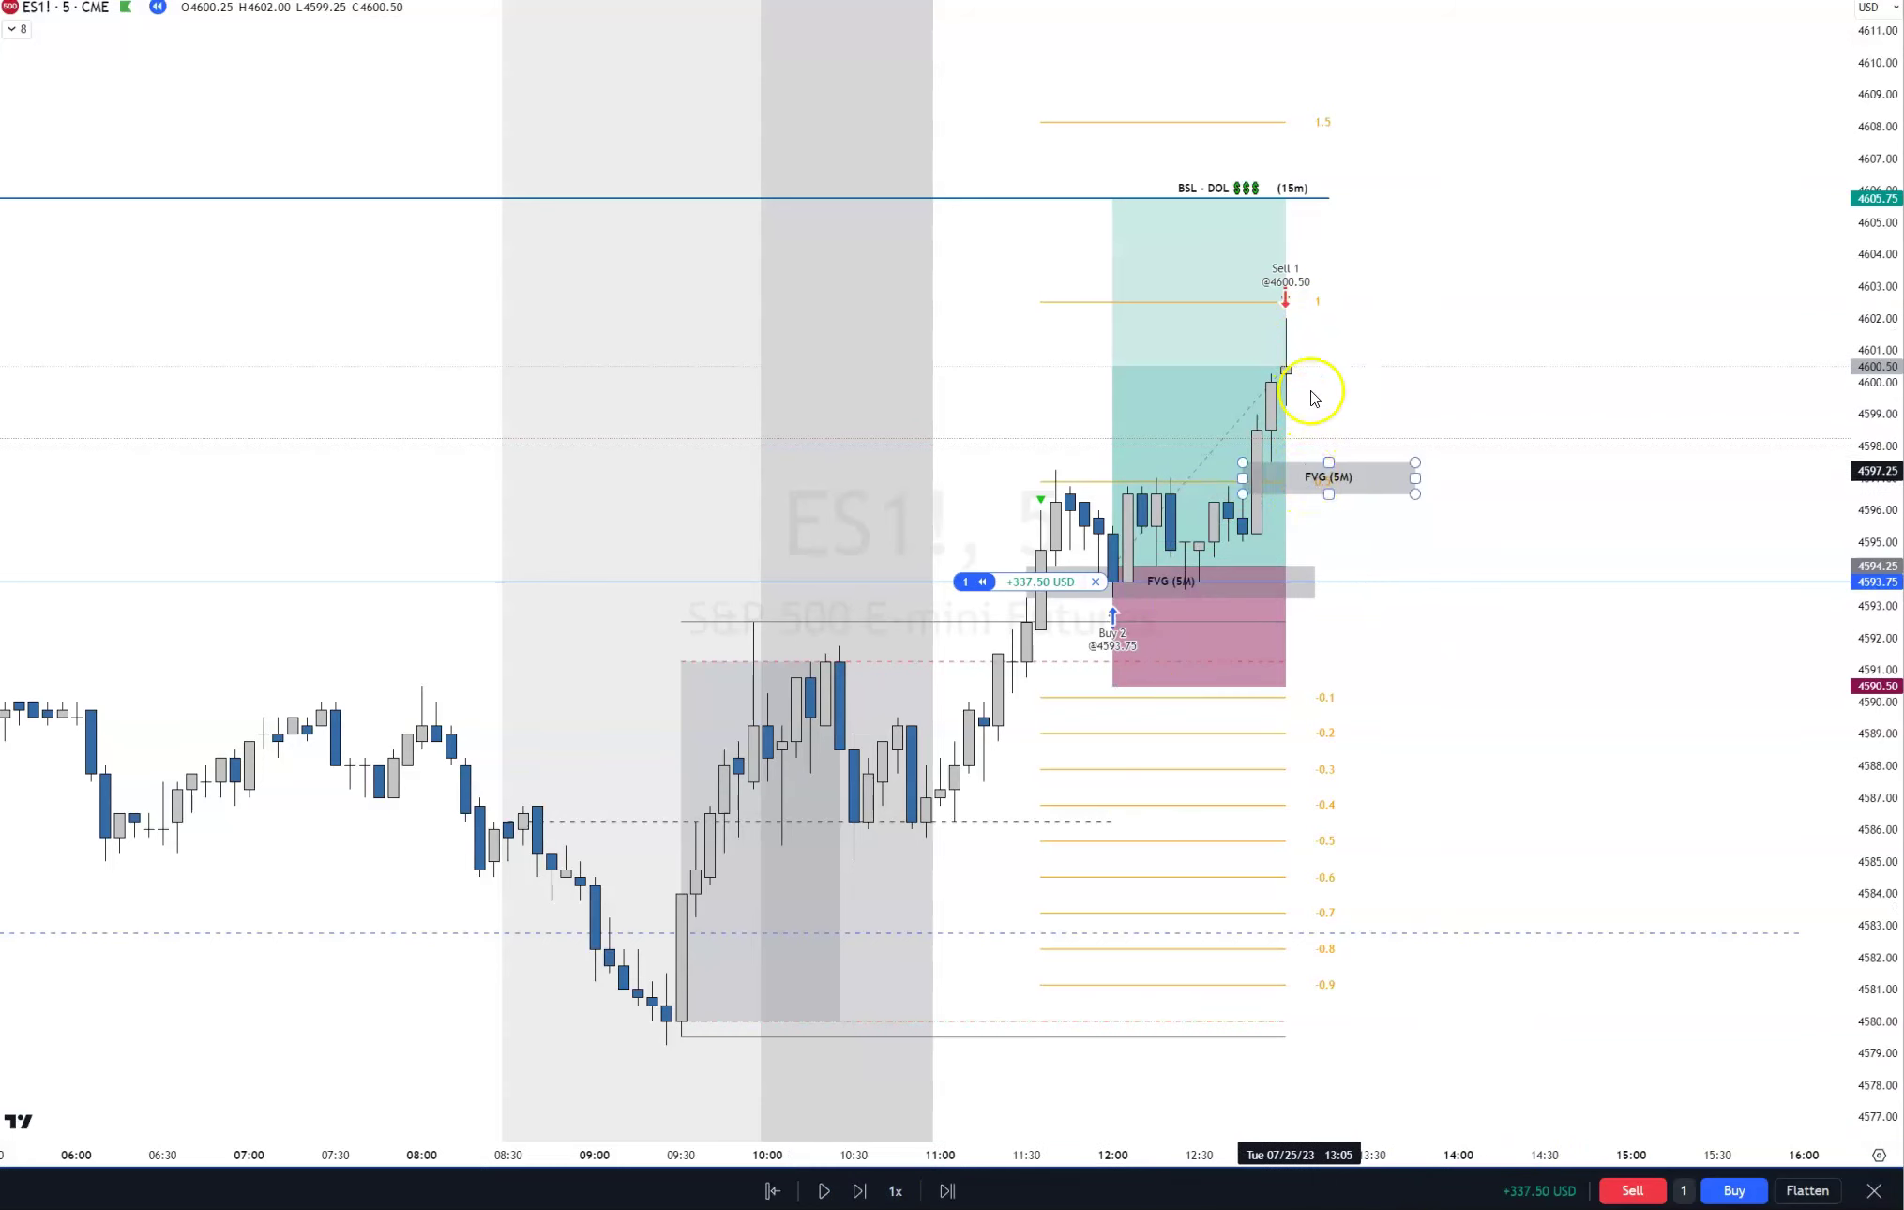
click(1433, 474)
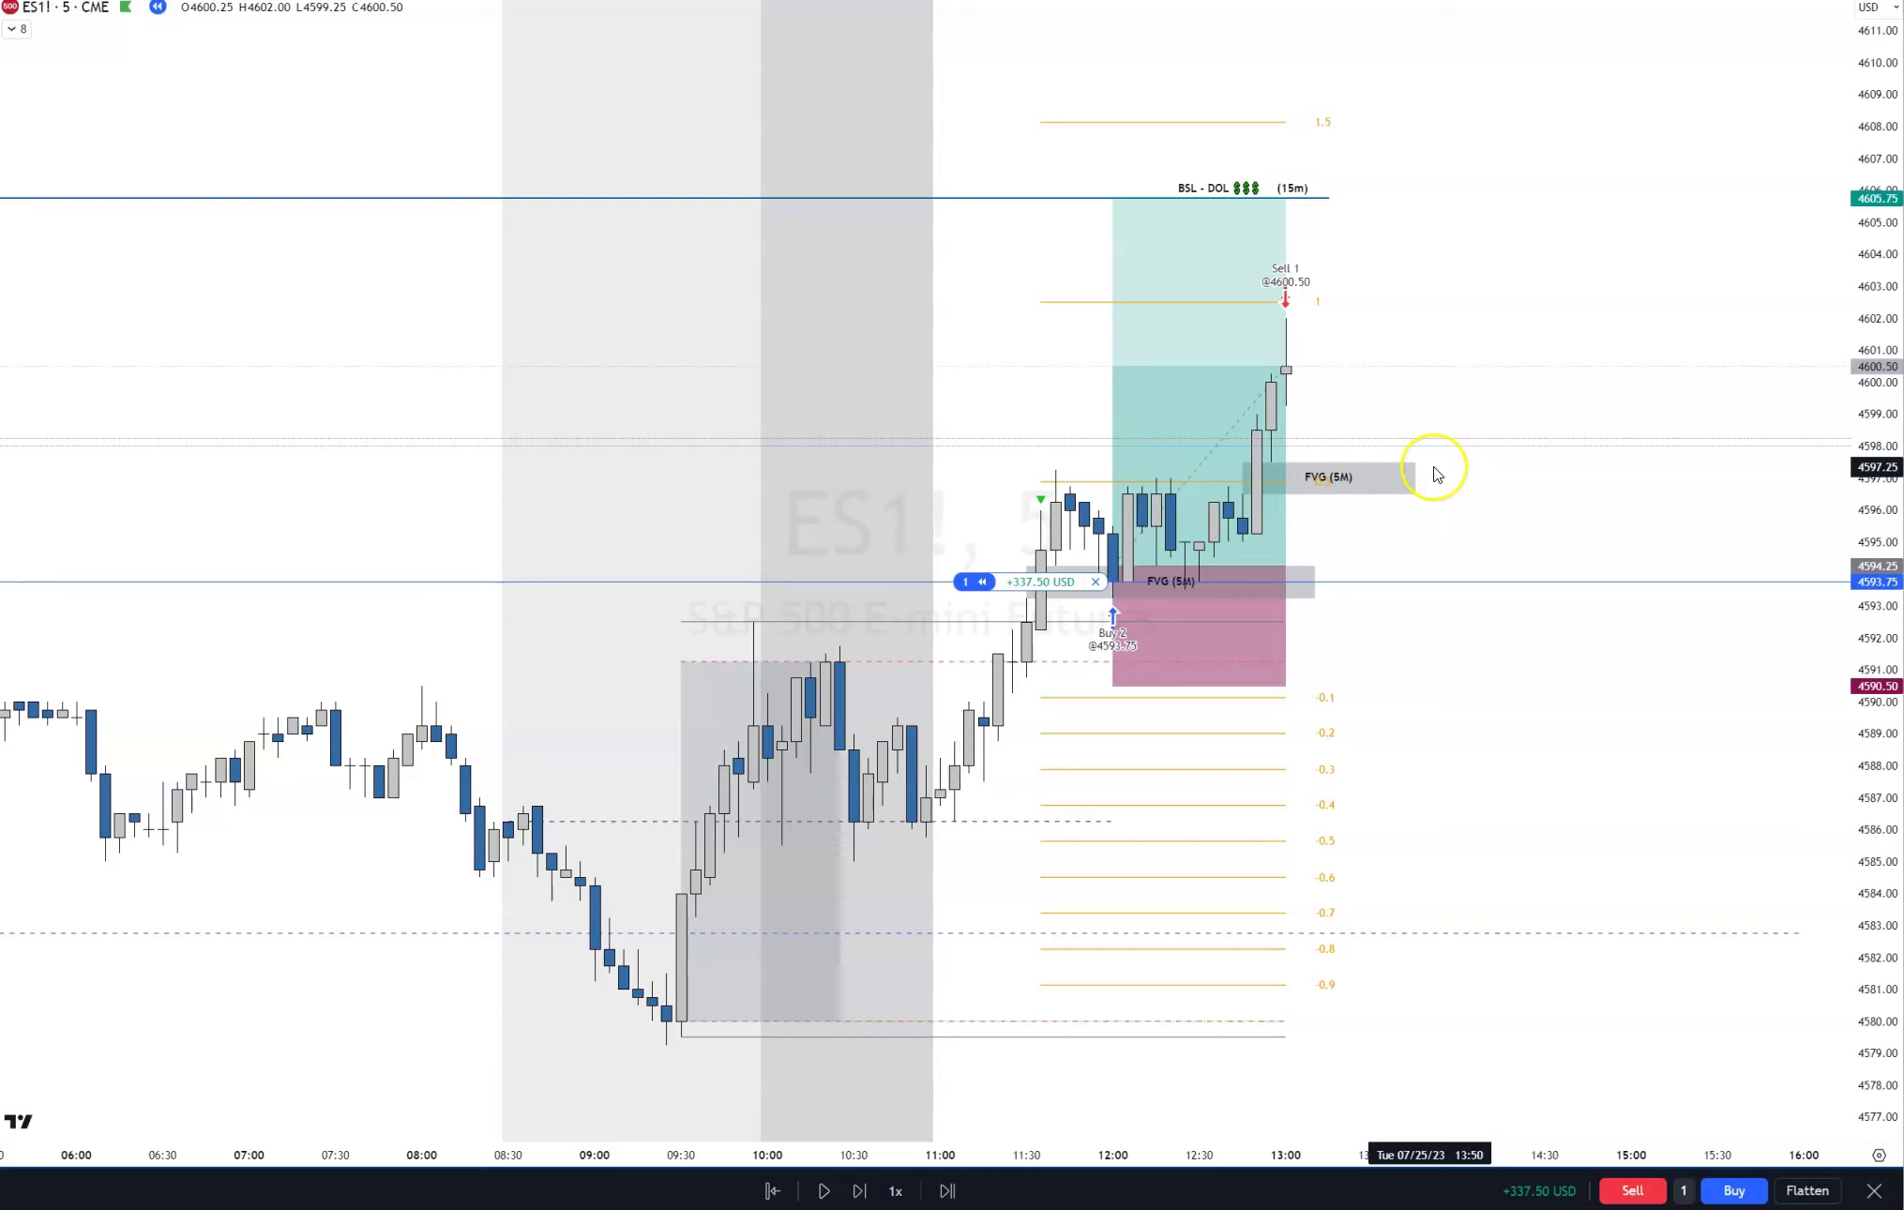
shift+click(1421, 465)
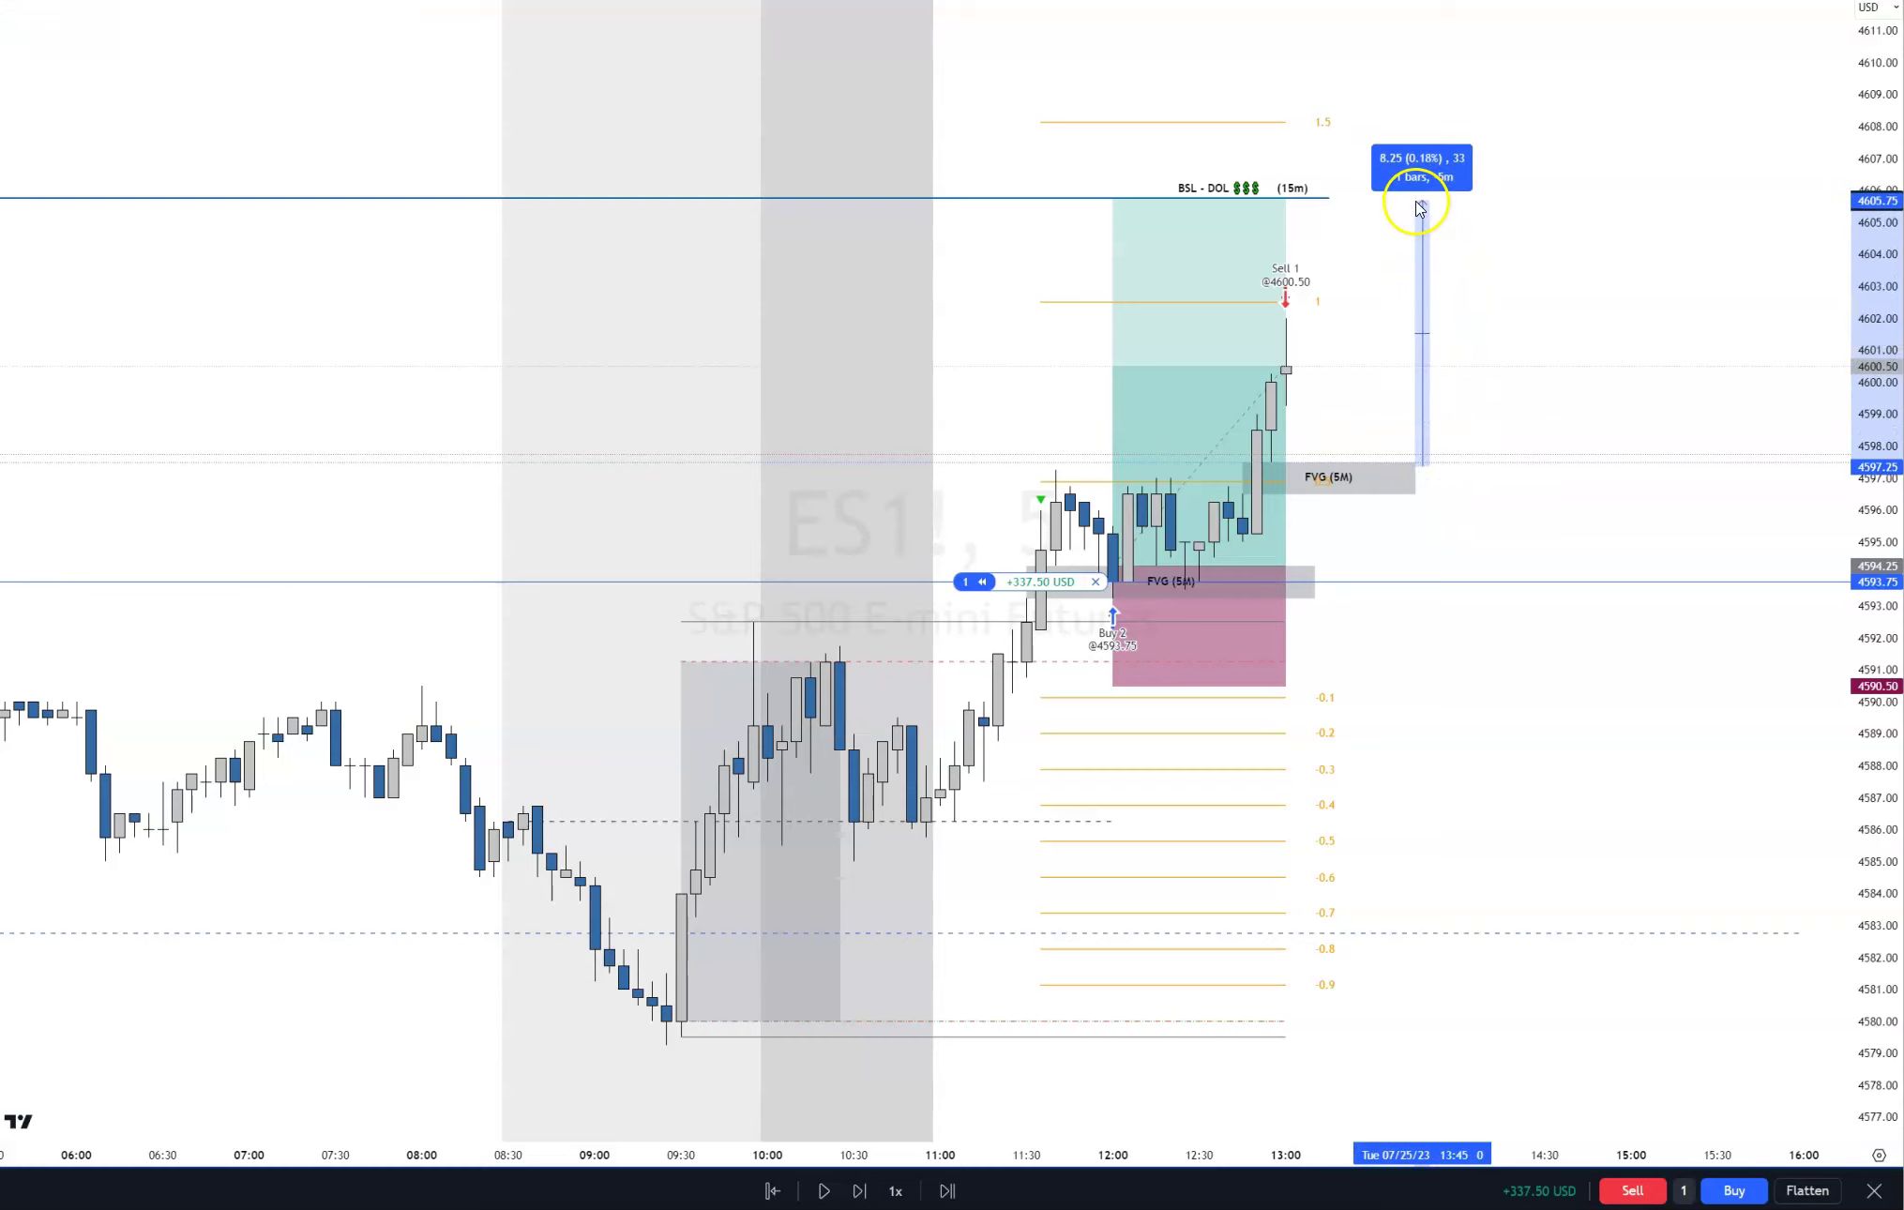
click(1474, 454)
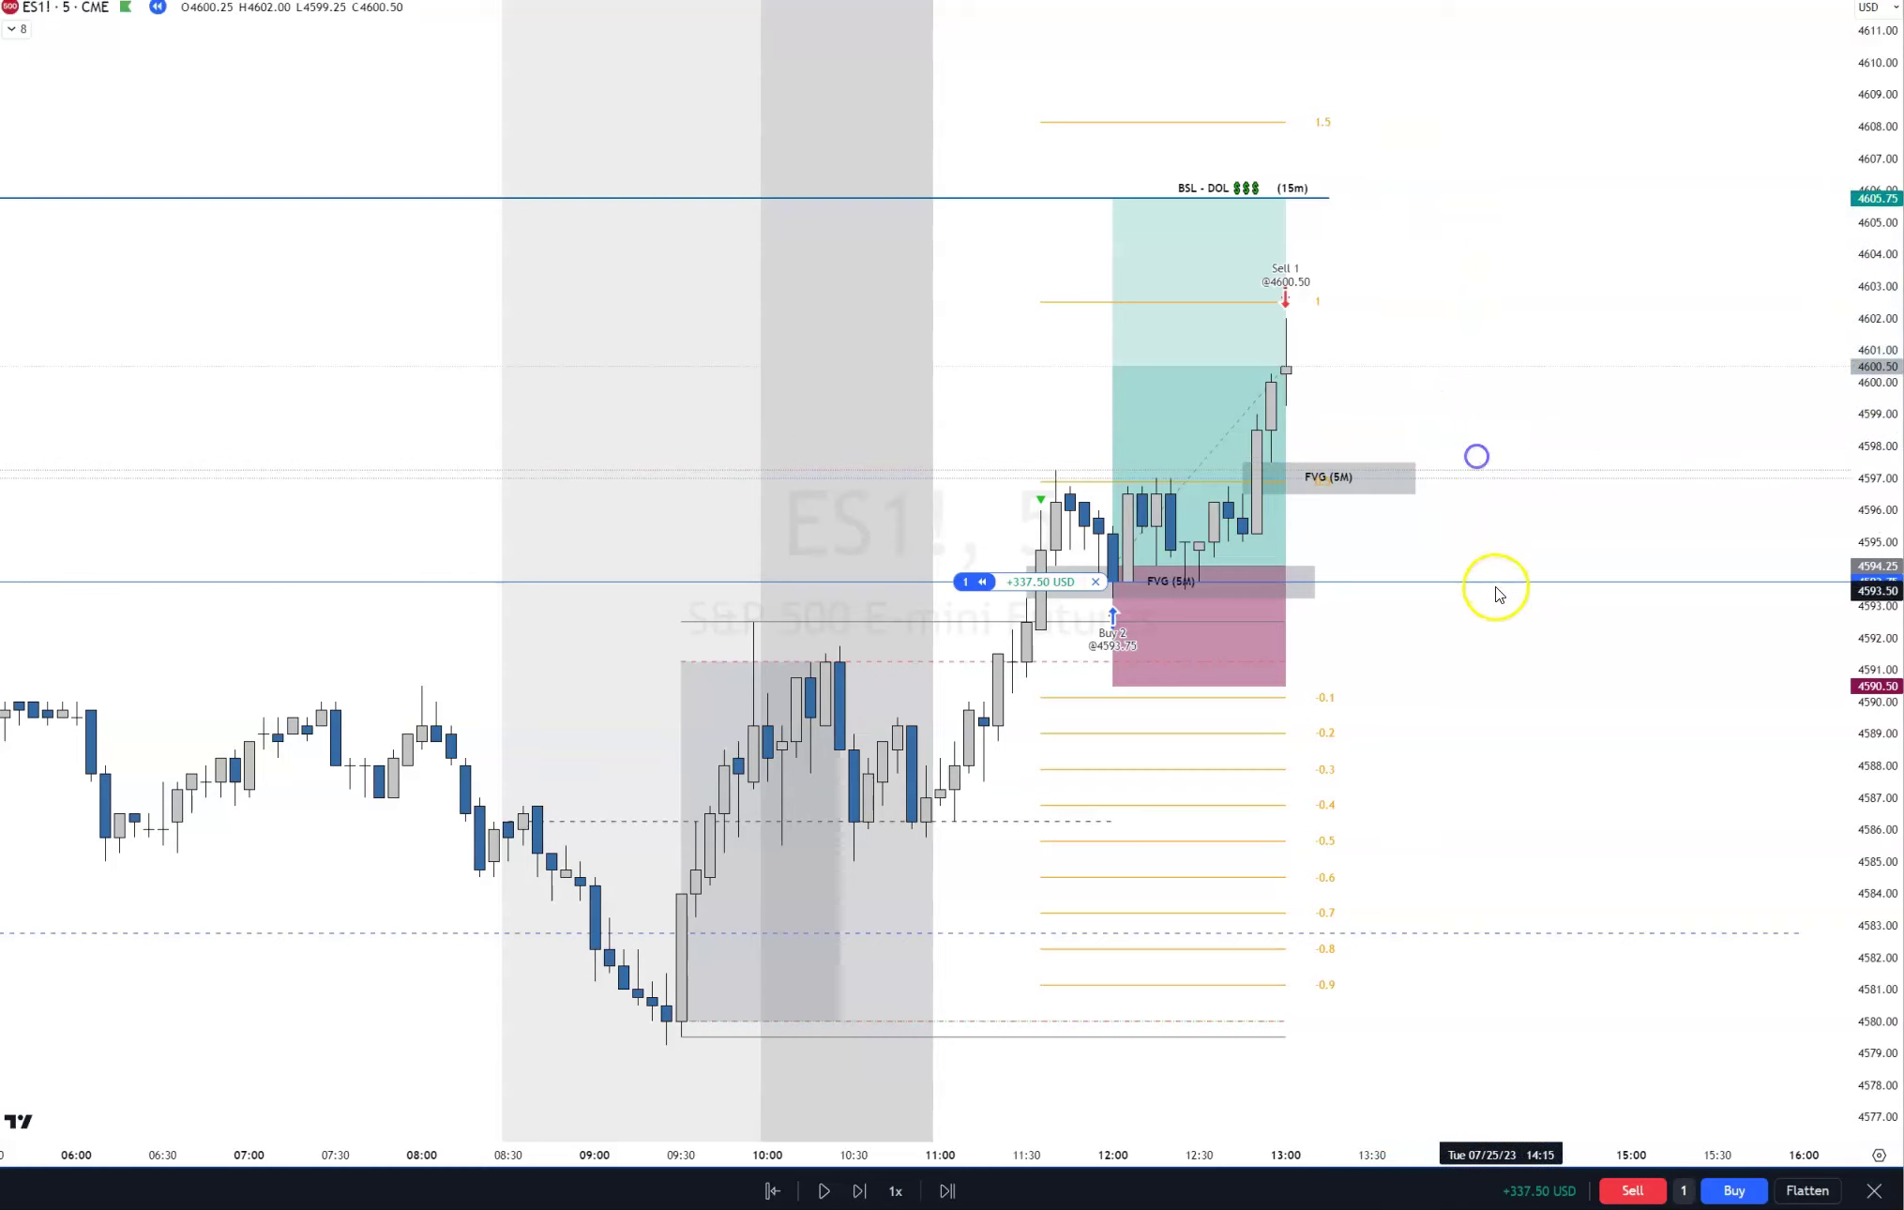
shift+click(1442, 475)
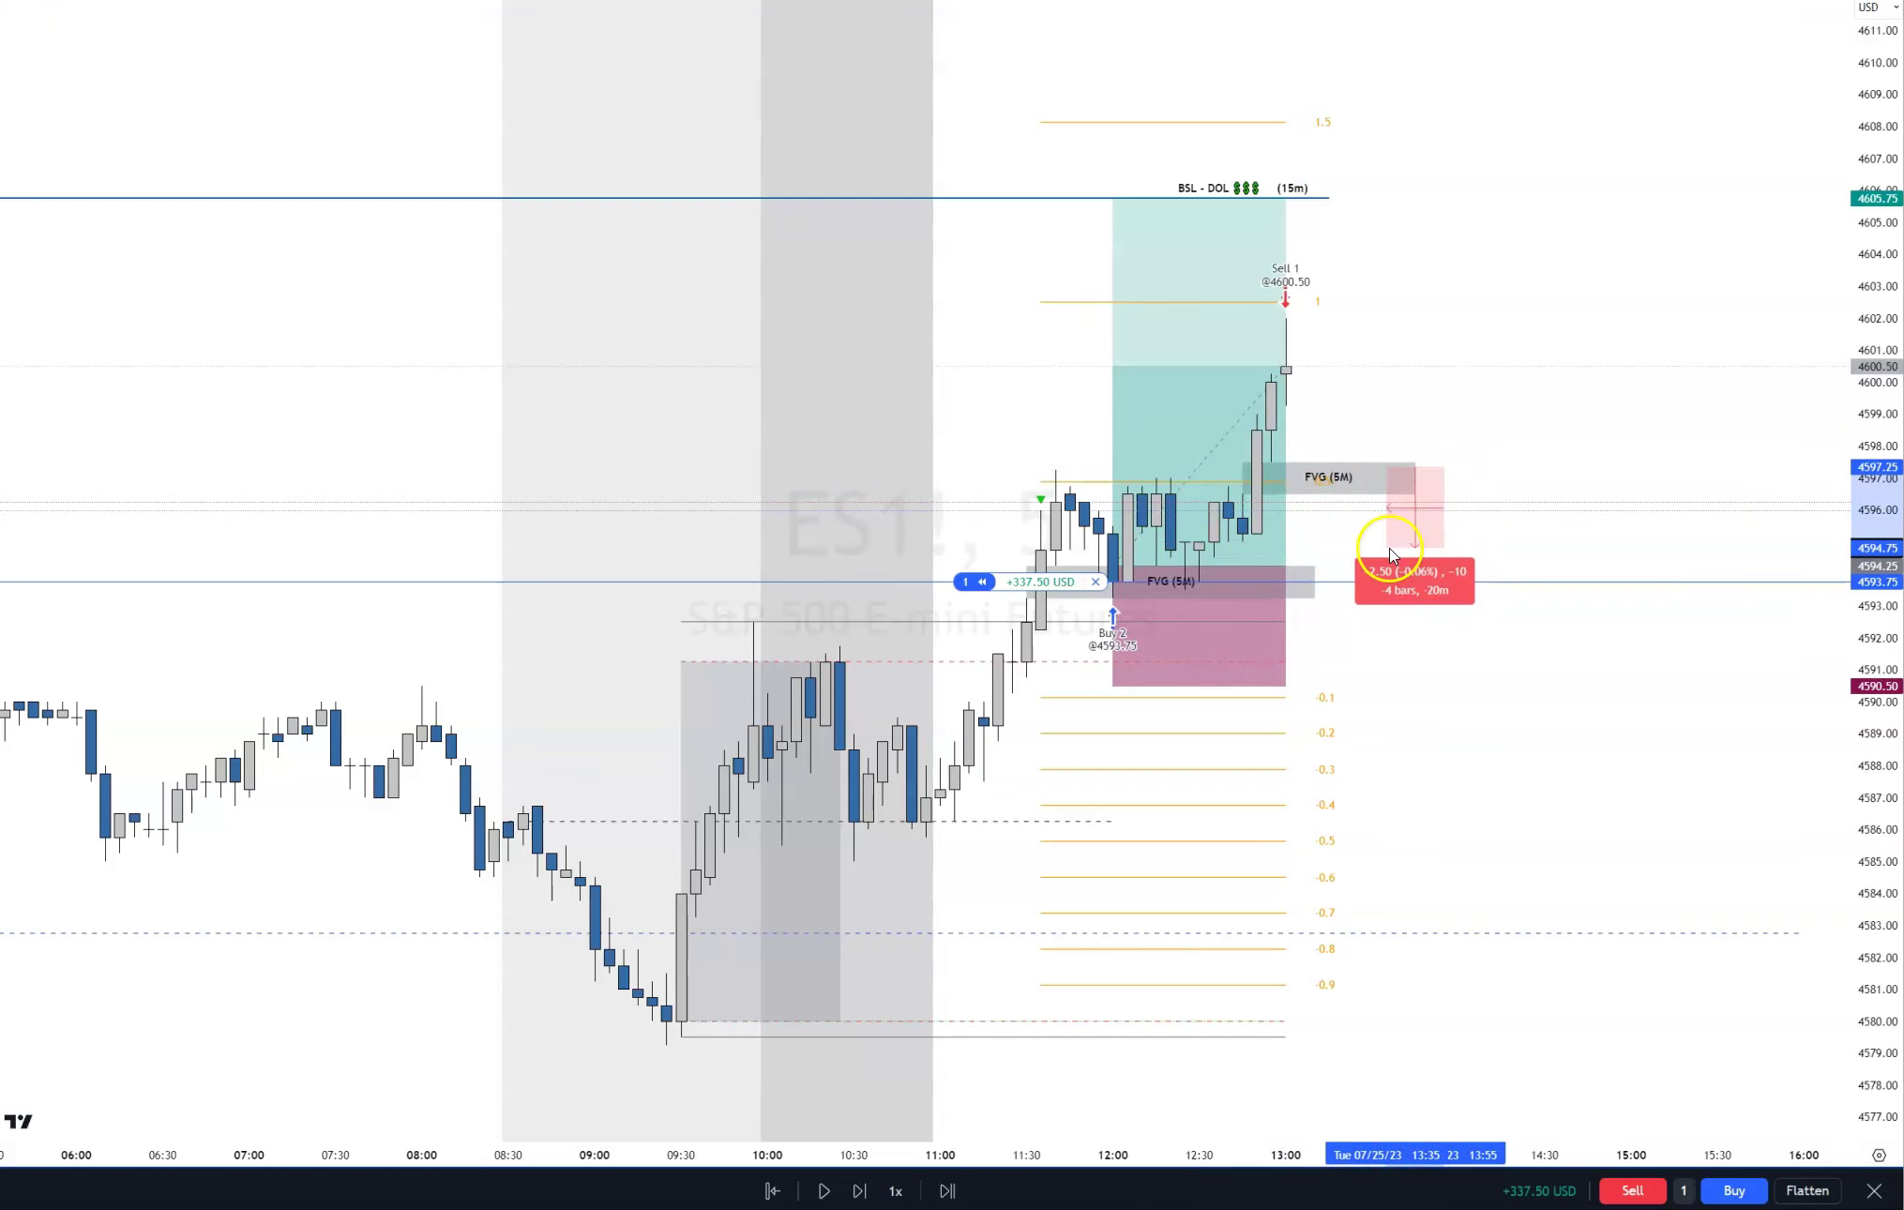
click(1416, 553)
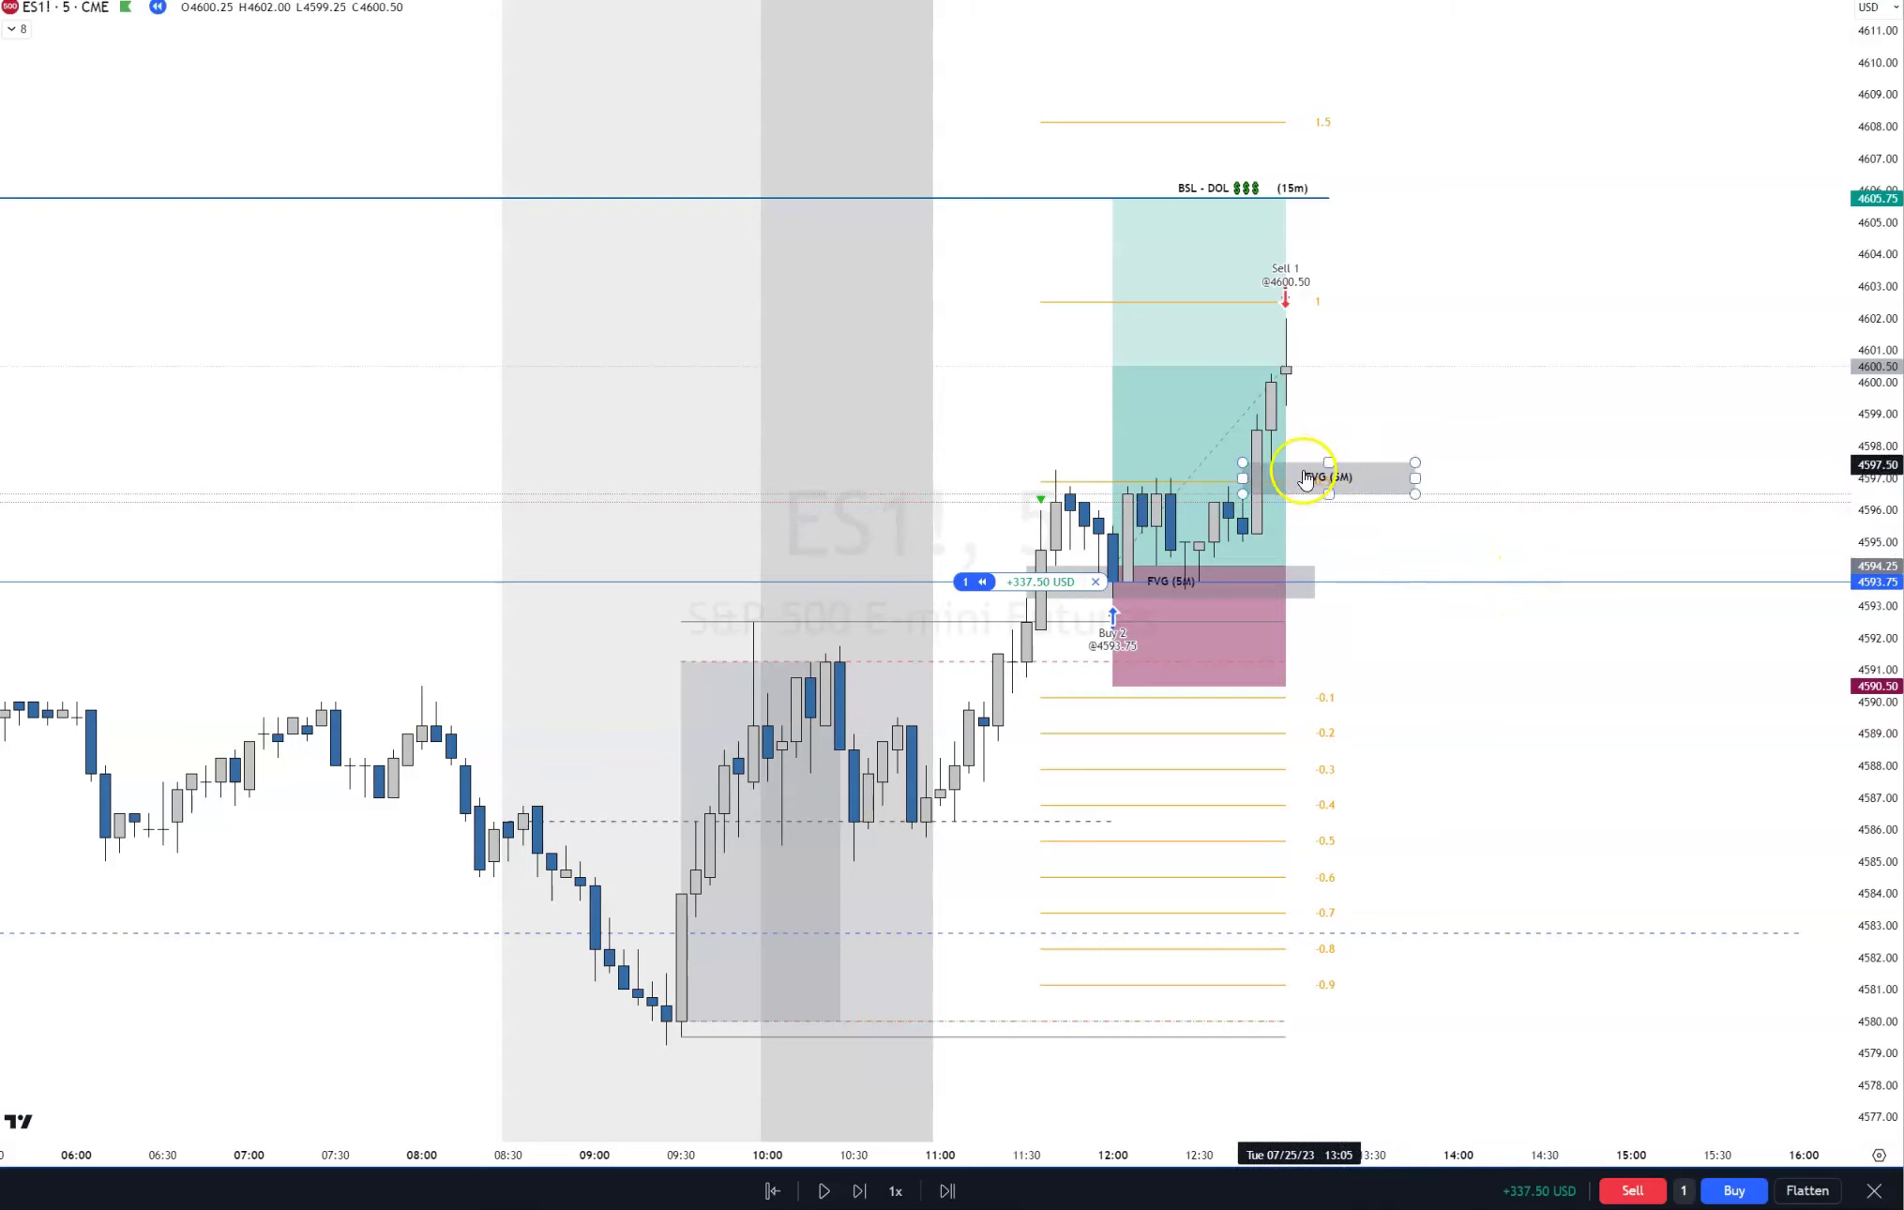
Step: Advance the replay to the 13:05 candle that retraces into the upper FVG (5M) box and buy 2 more contracts at market
click(860, 1191)
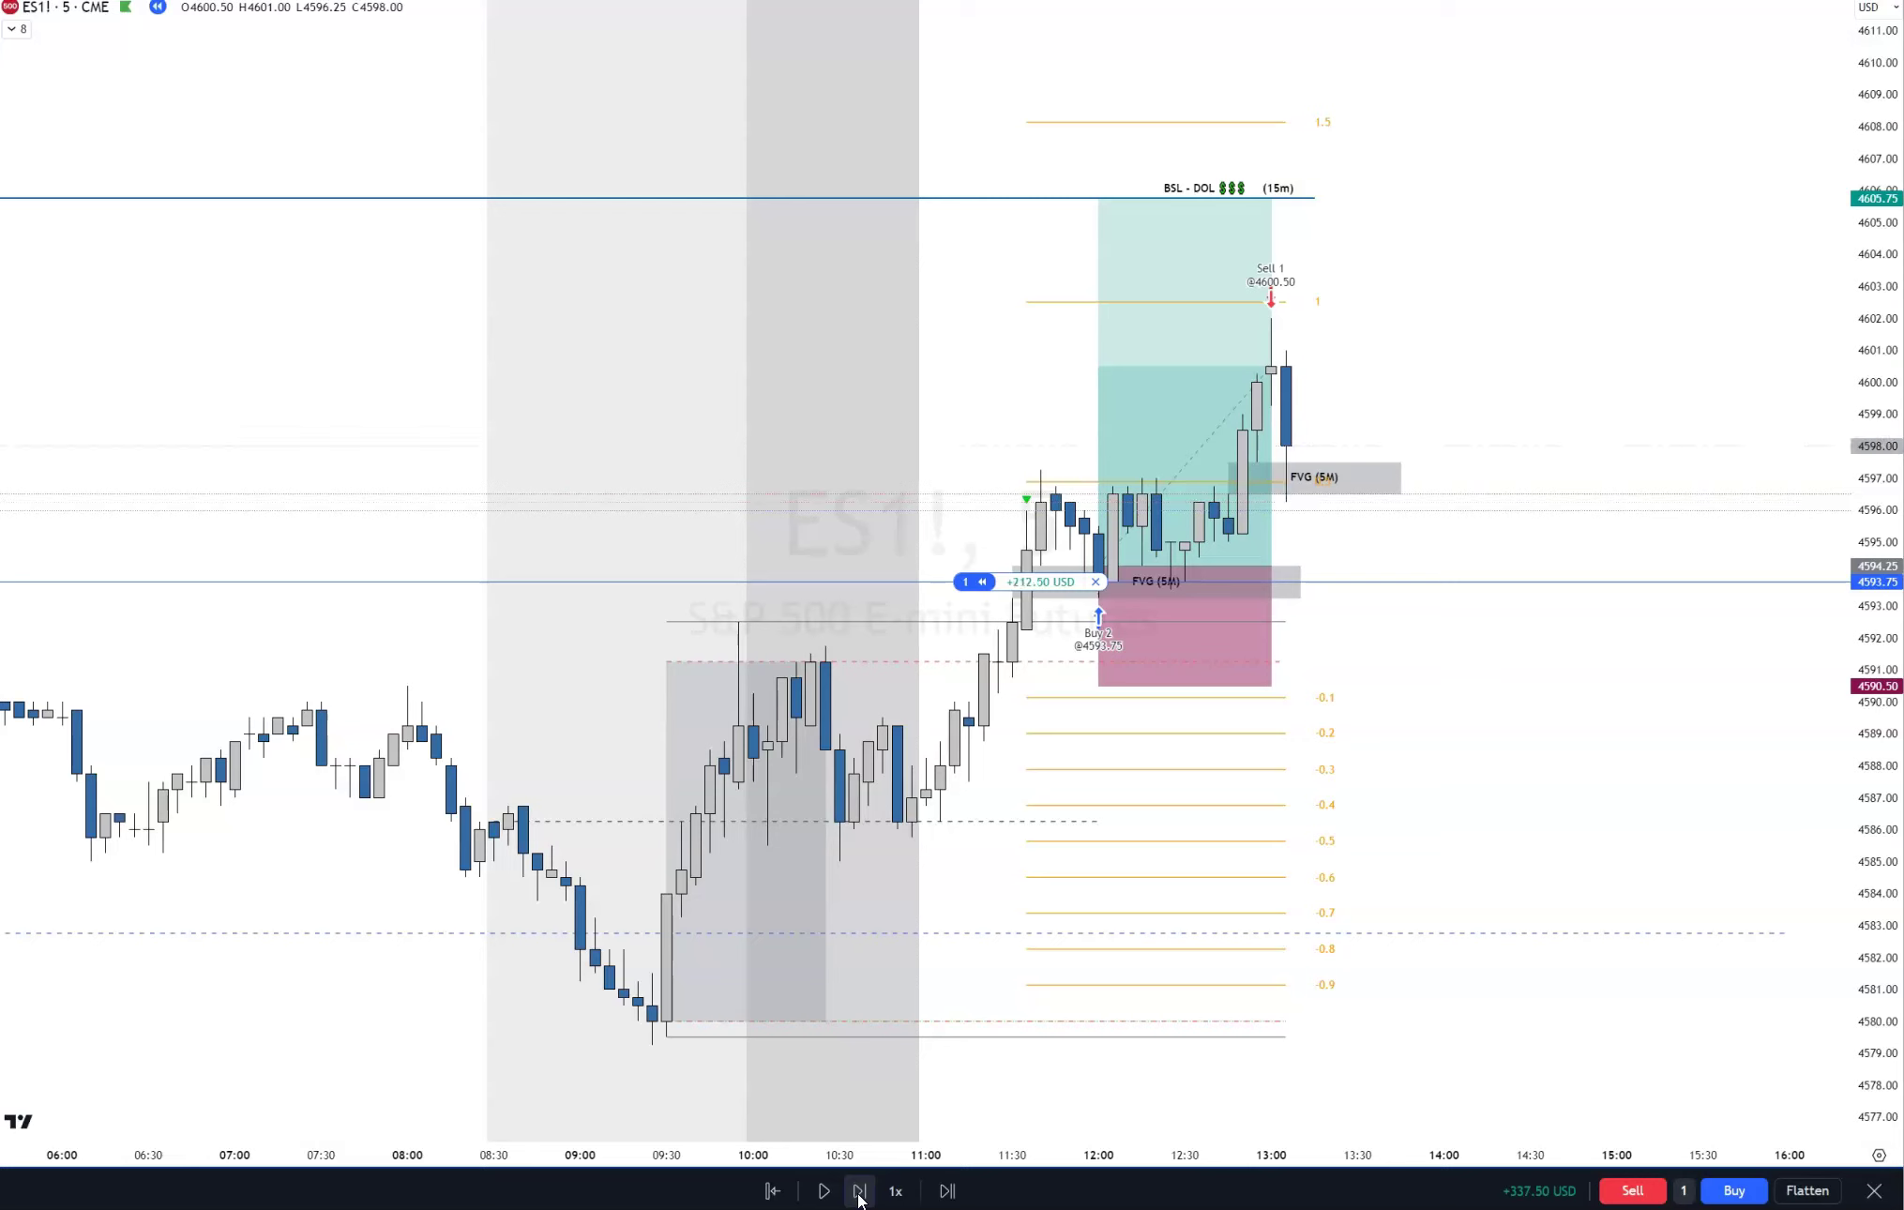
click(1685, 1191)
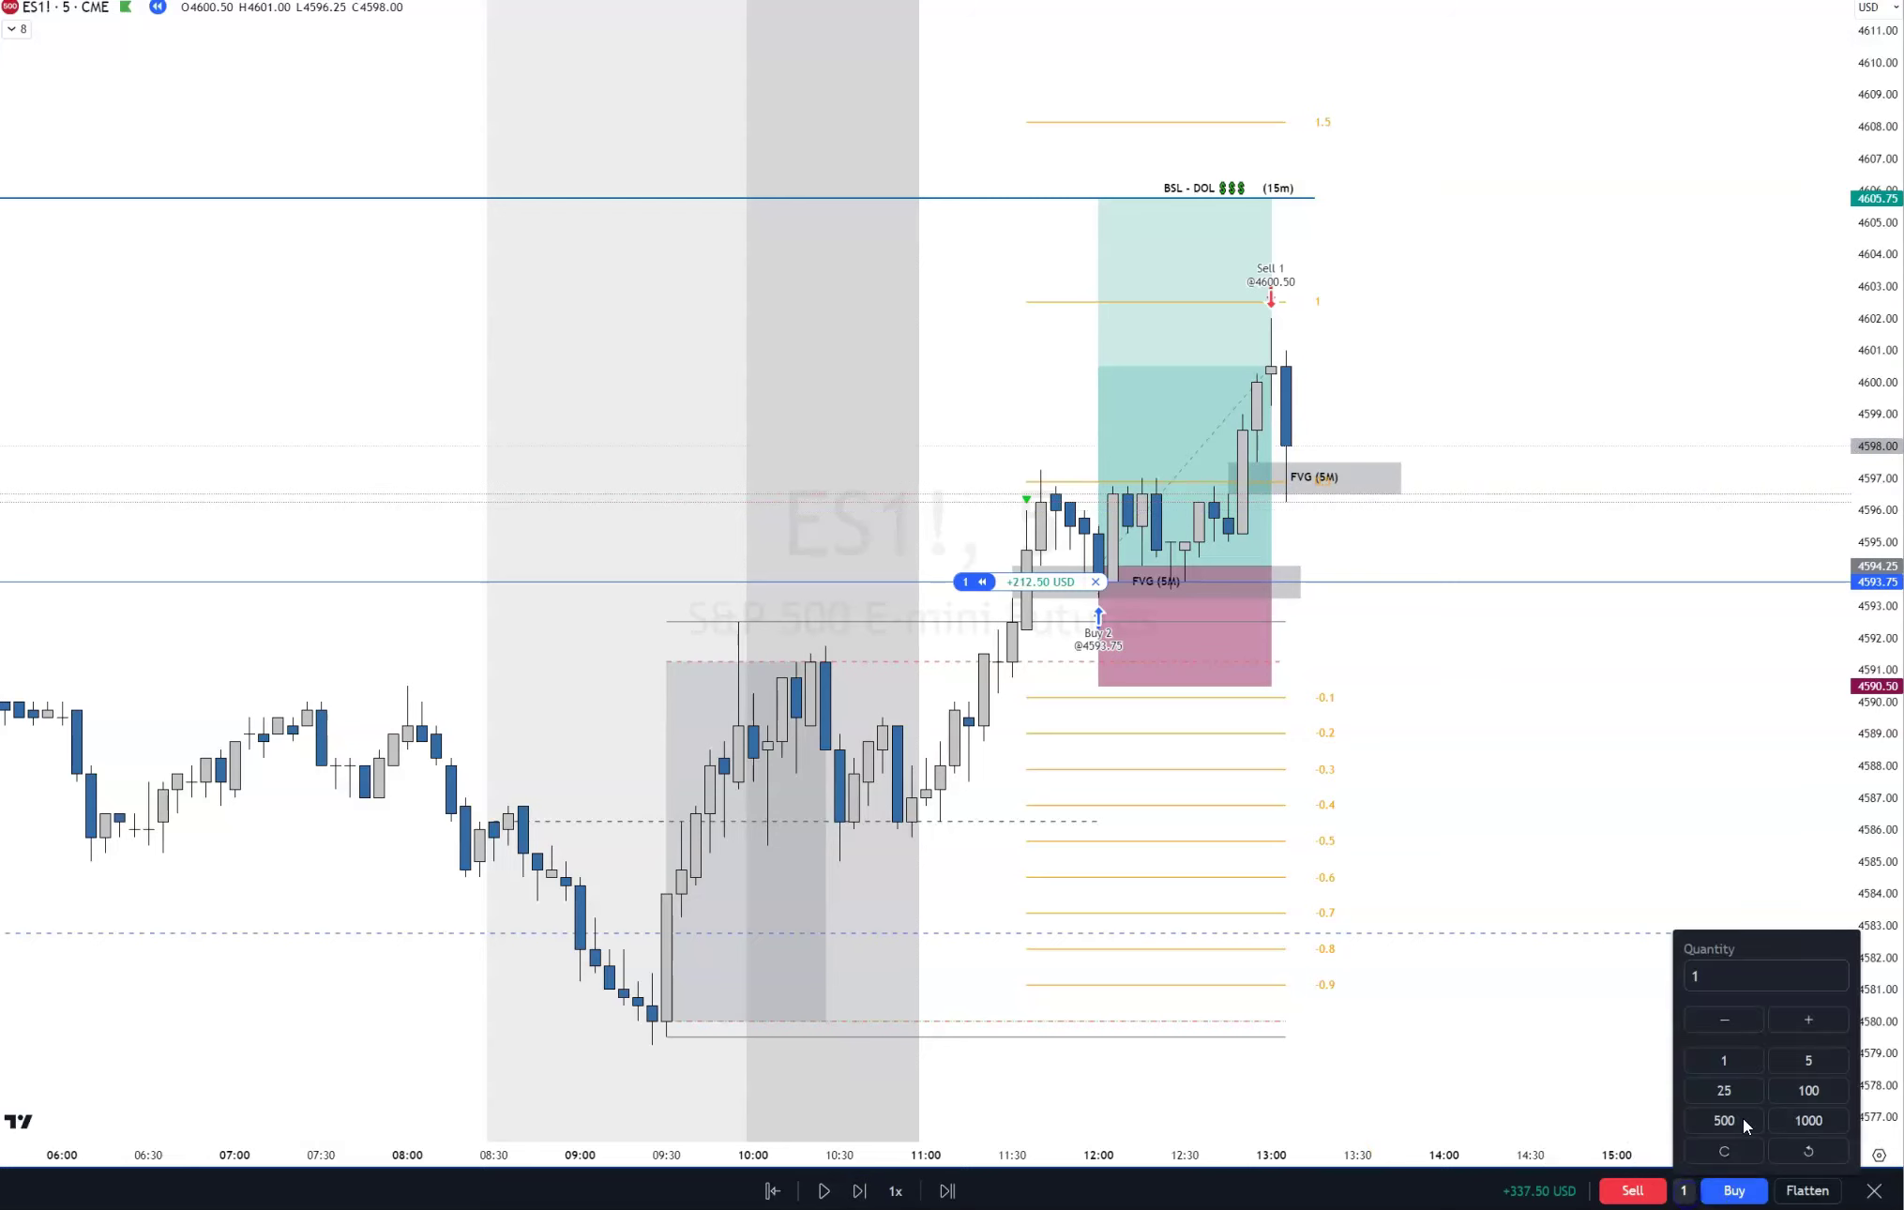
click(1734, 1191)
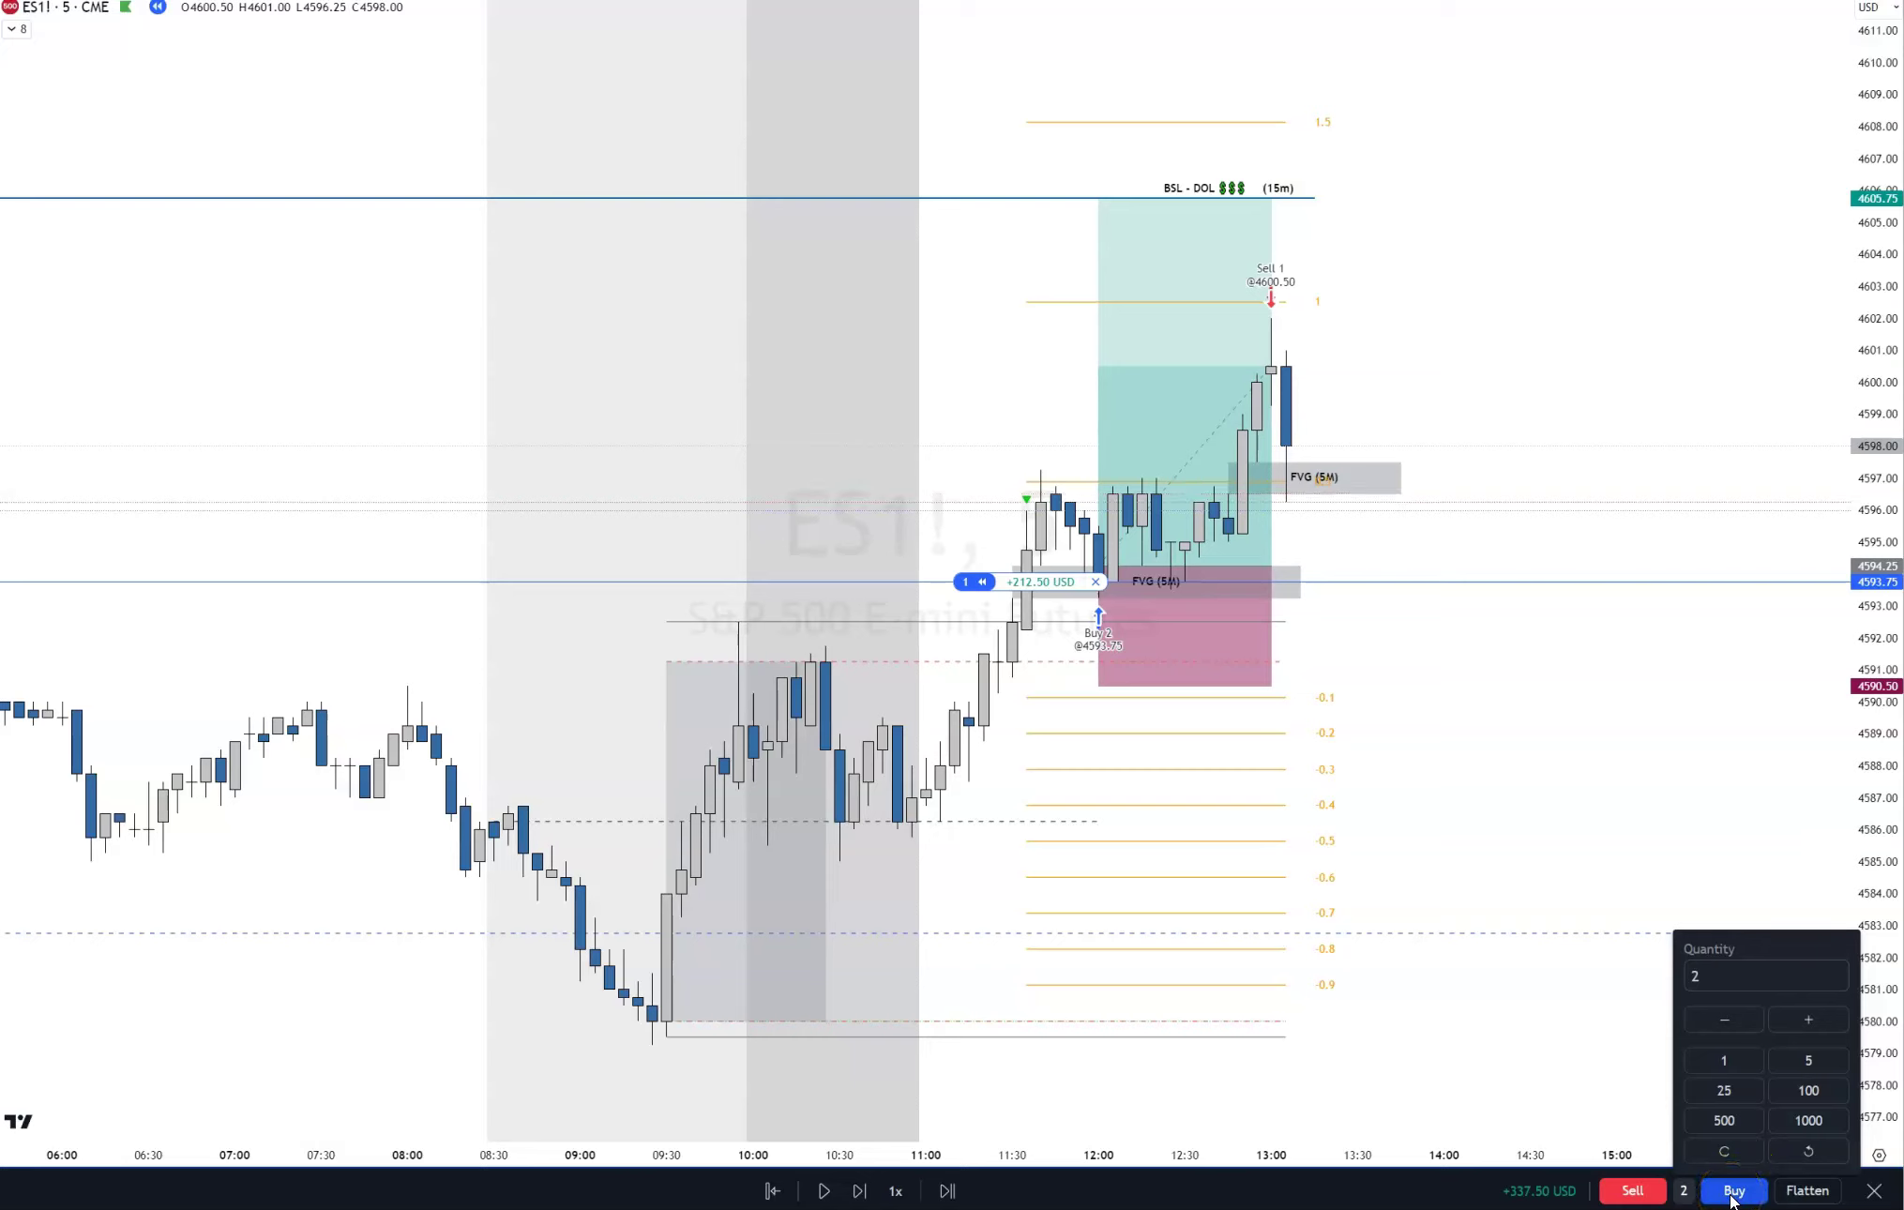
click(1732, 1193)
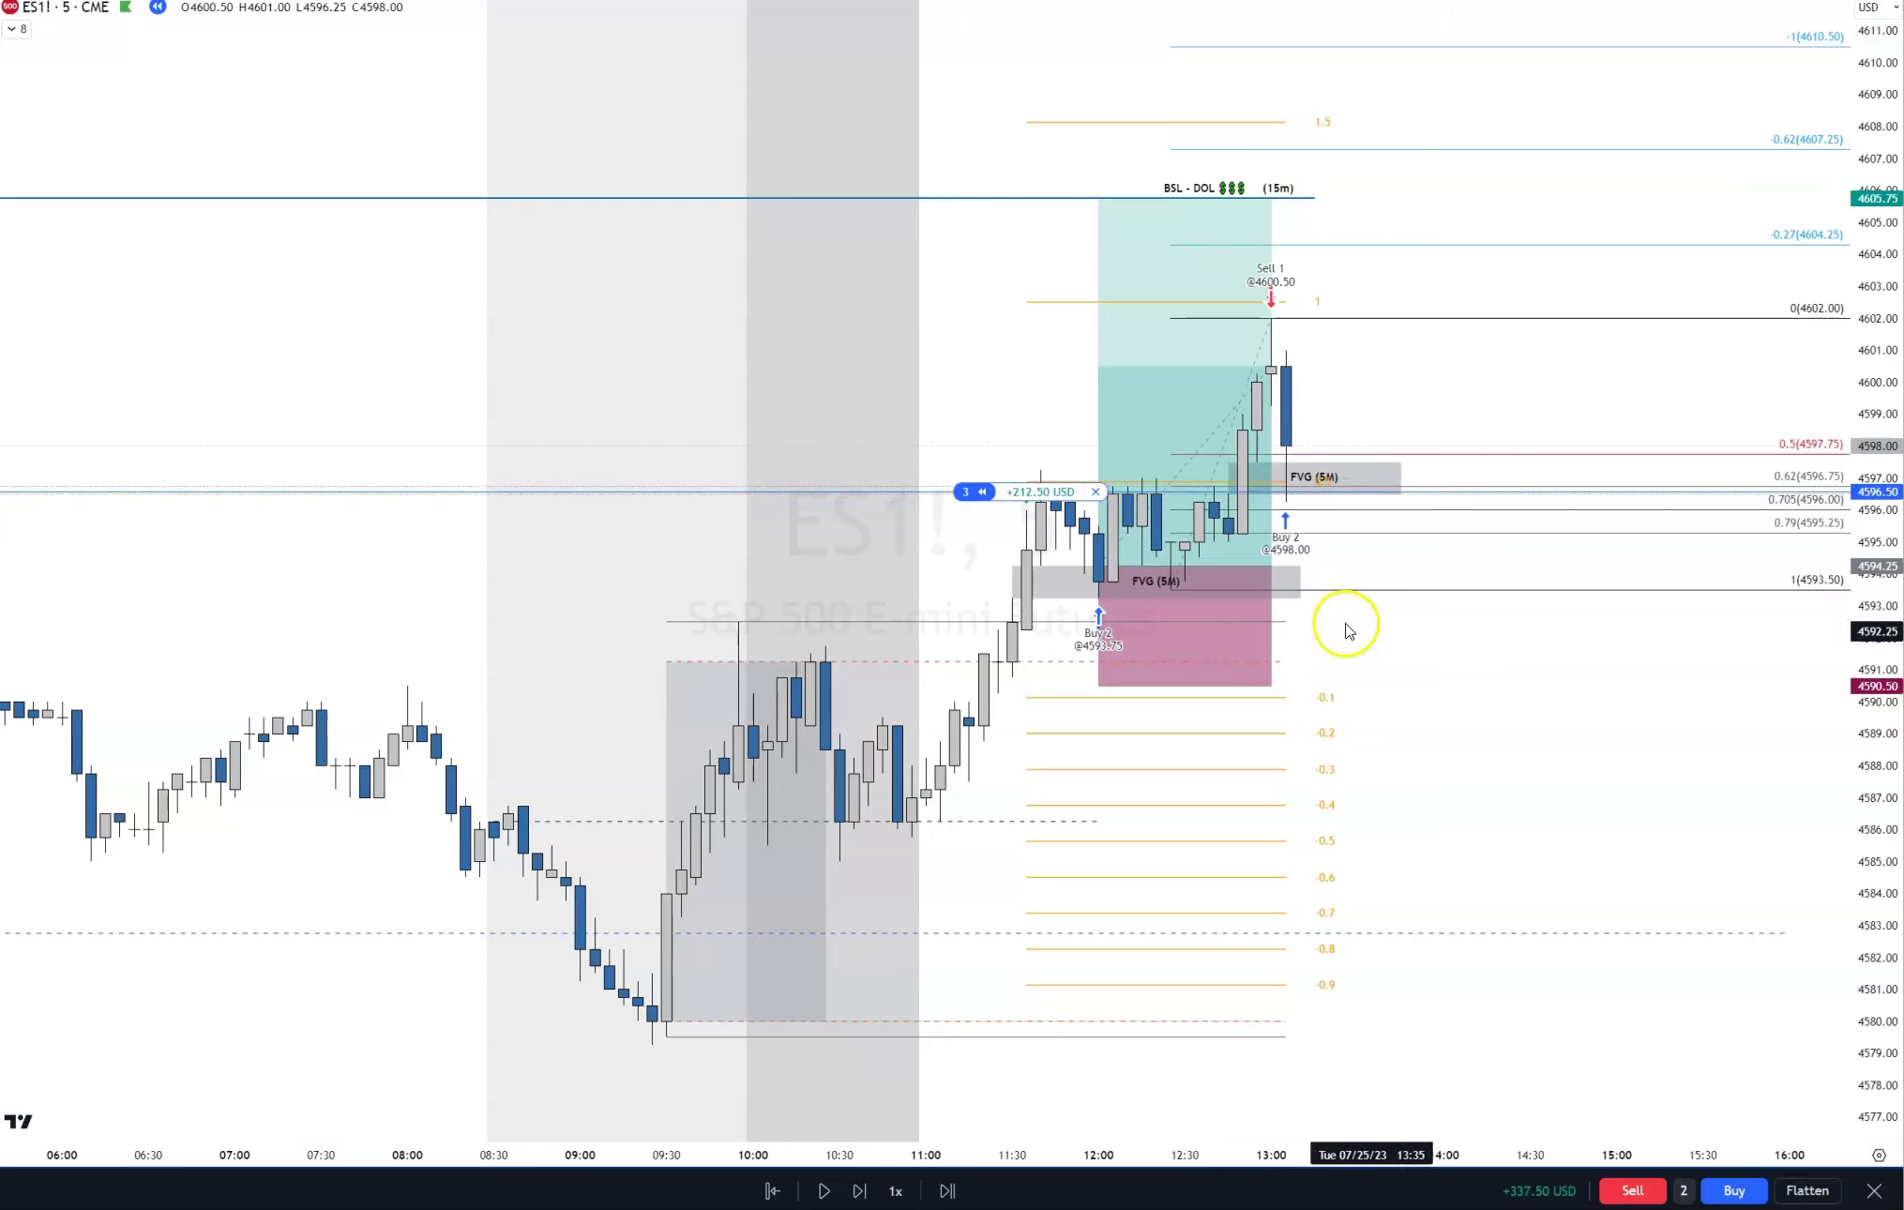
Step: Check the pullback against the Fibonacci retracement between 4593.50 and 4602.00 and undo that drawing
click(1234, 436)
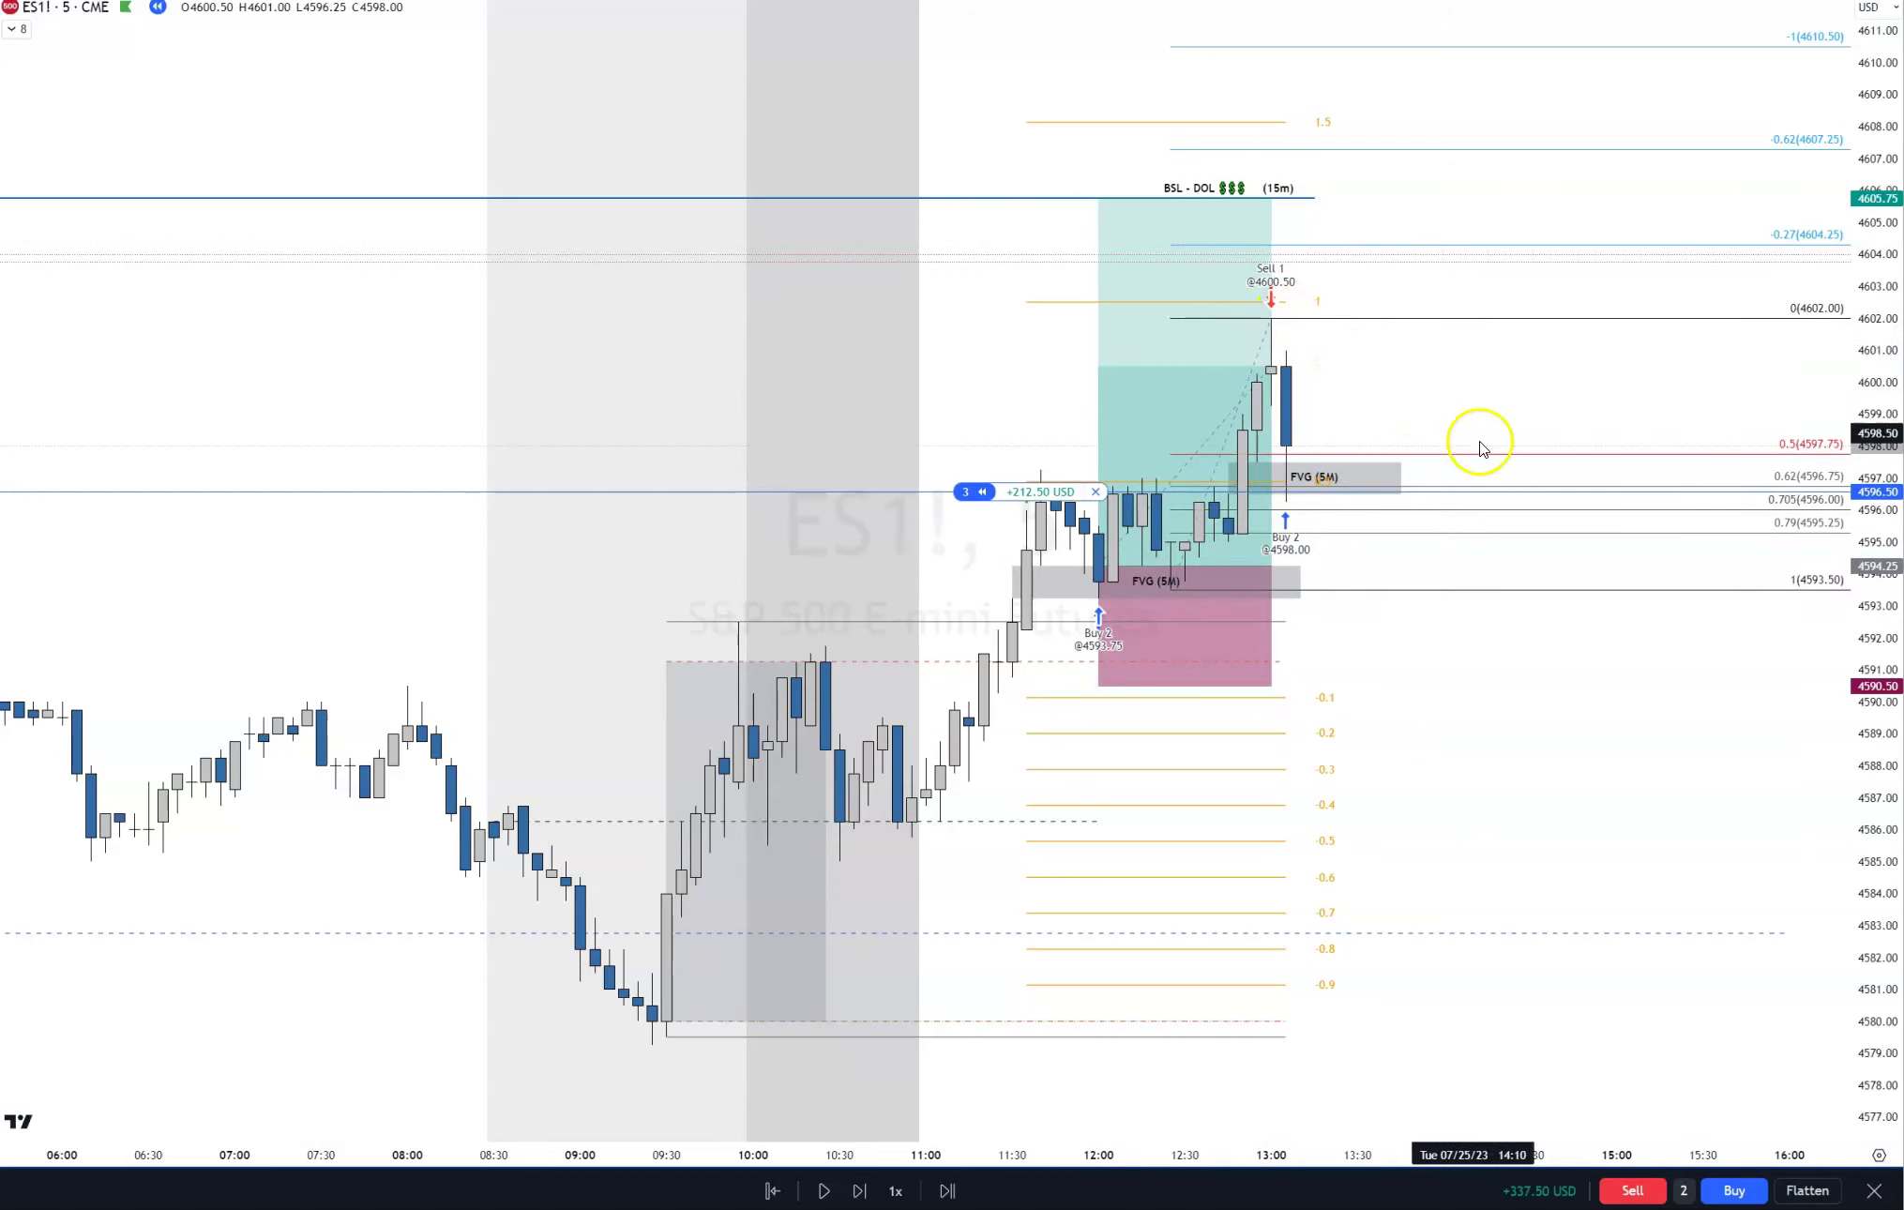
key(ctrl+z)
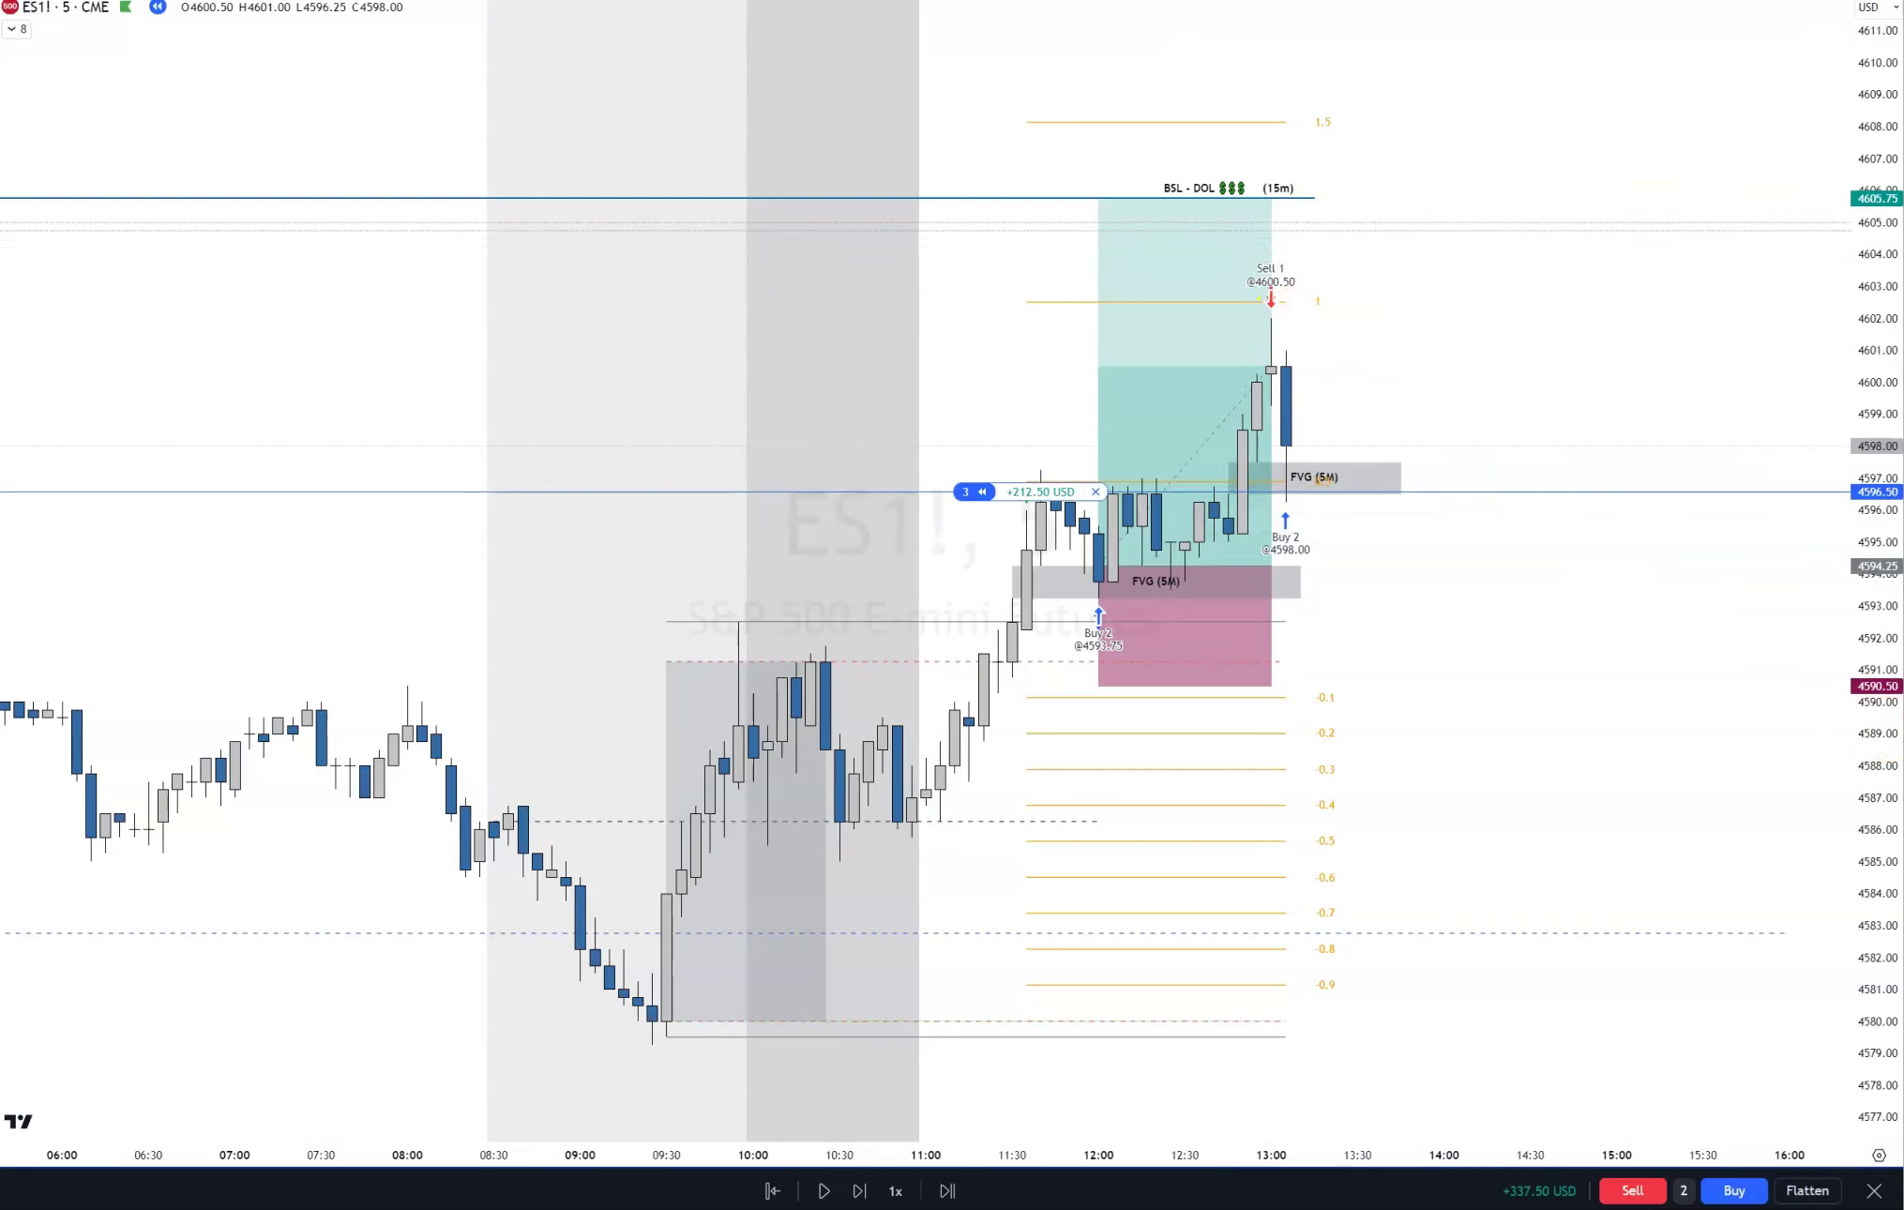
key(ctrl+z)
Step: Add a second long-position projection from the 13:05 candle with entry 4597.50, stop 4595.00 and target 4607.50
click(1317, 495)
click(1277, 553)
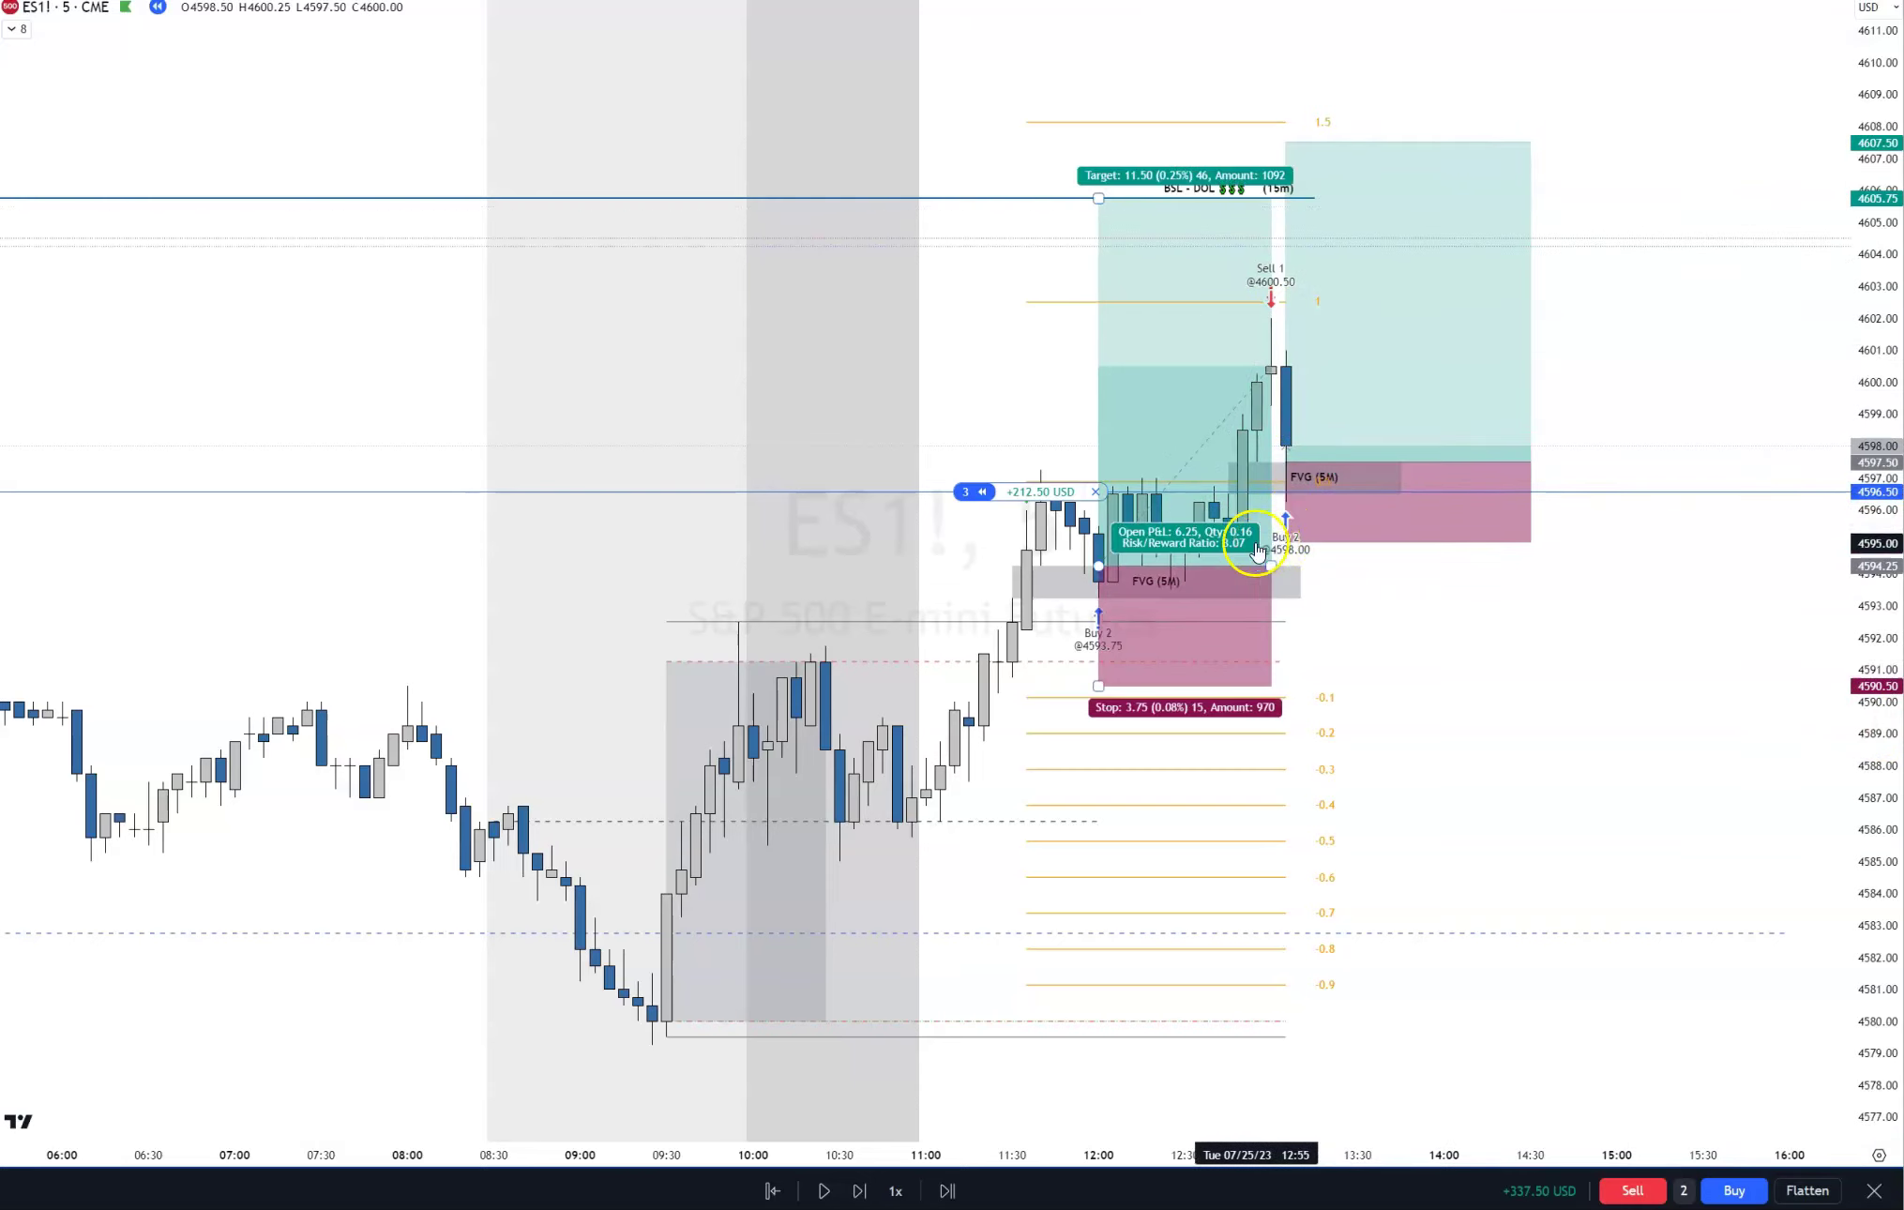
click(1303, 539)
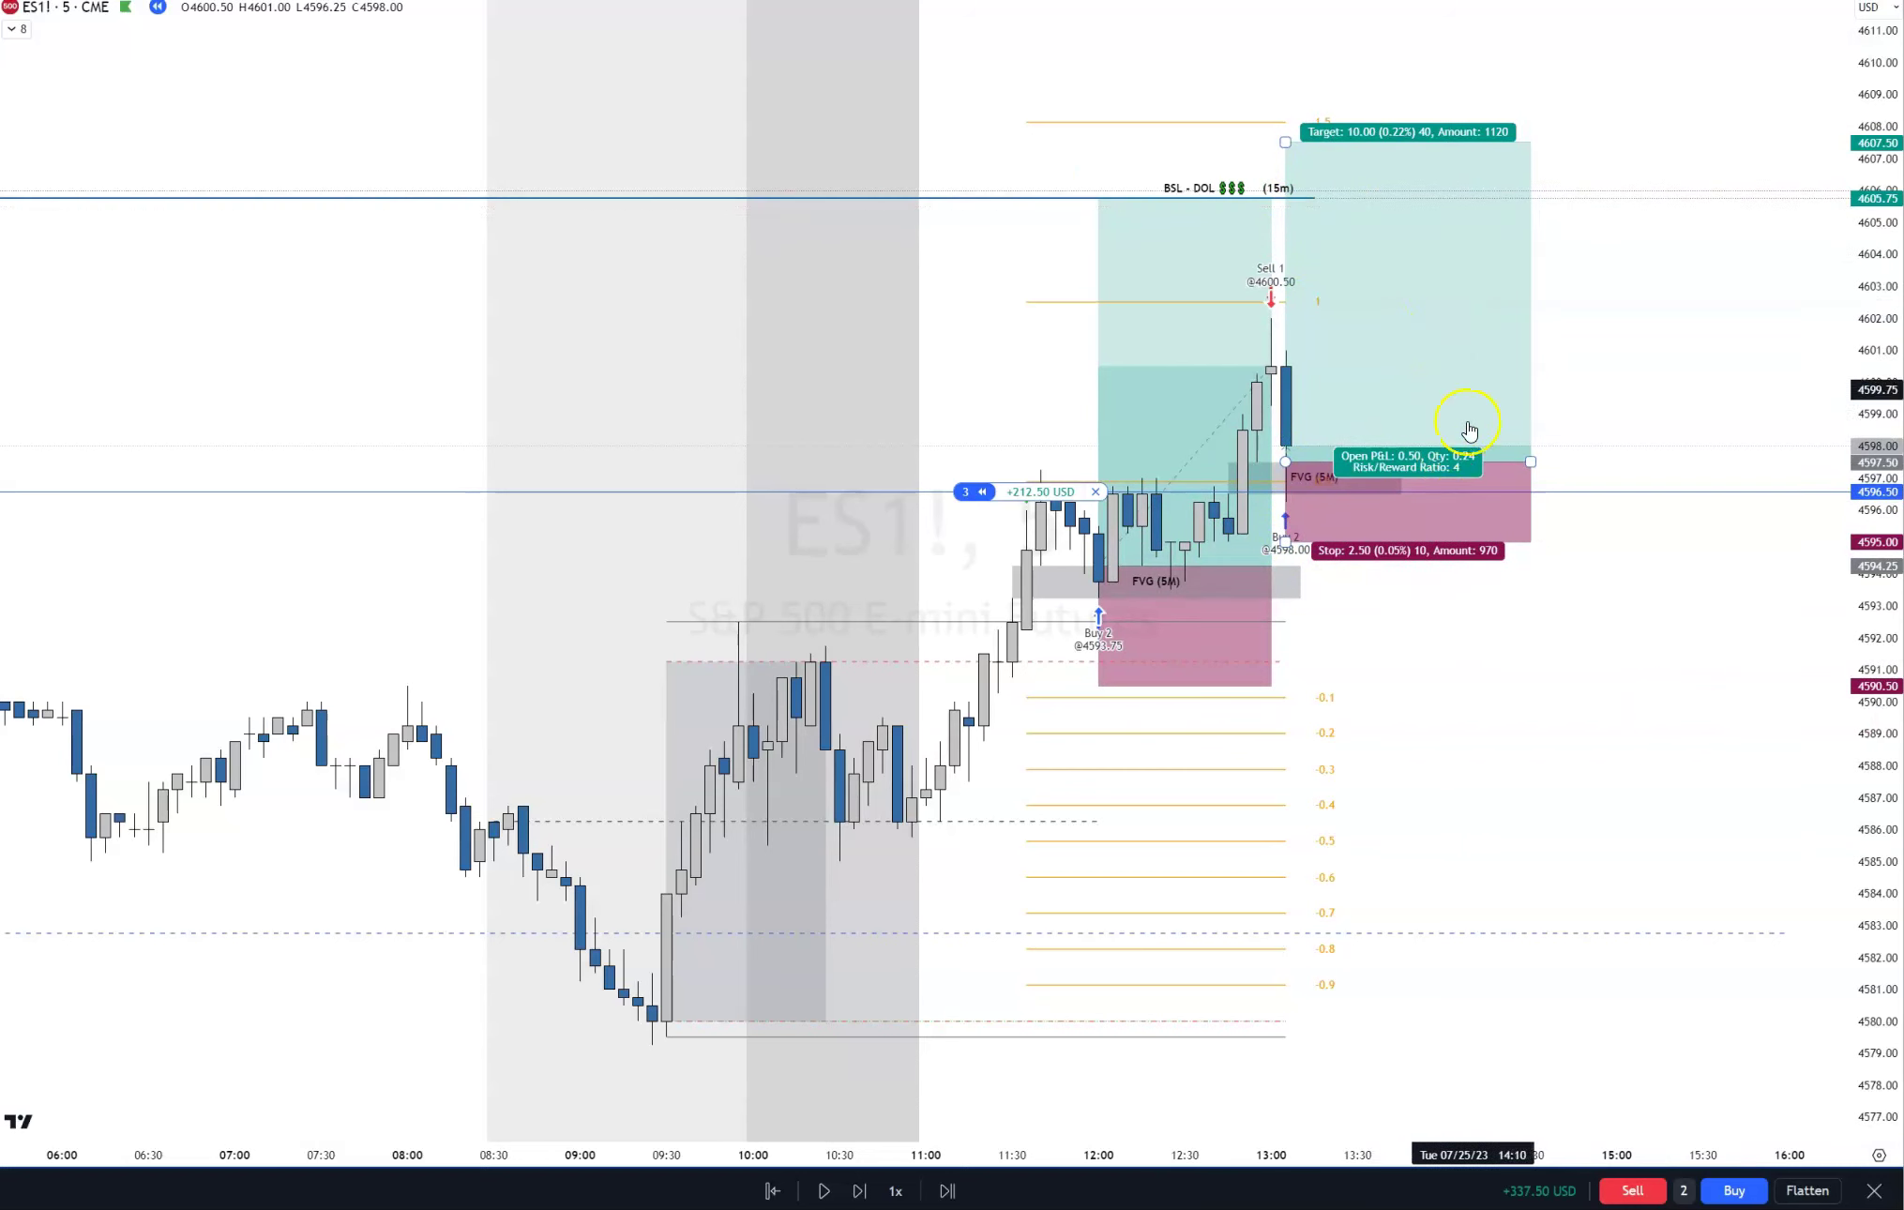
click(1599, 557)
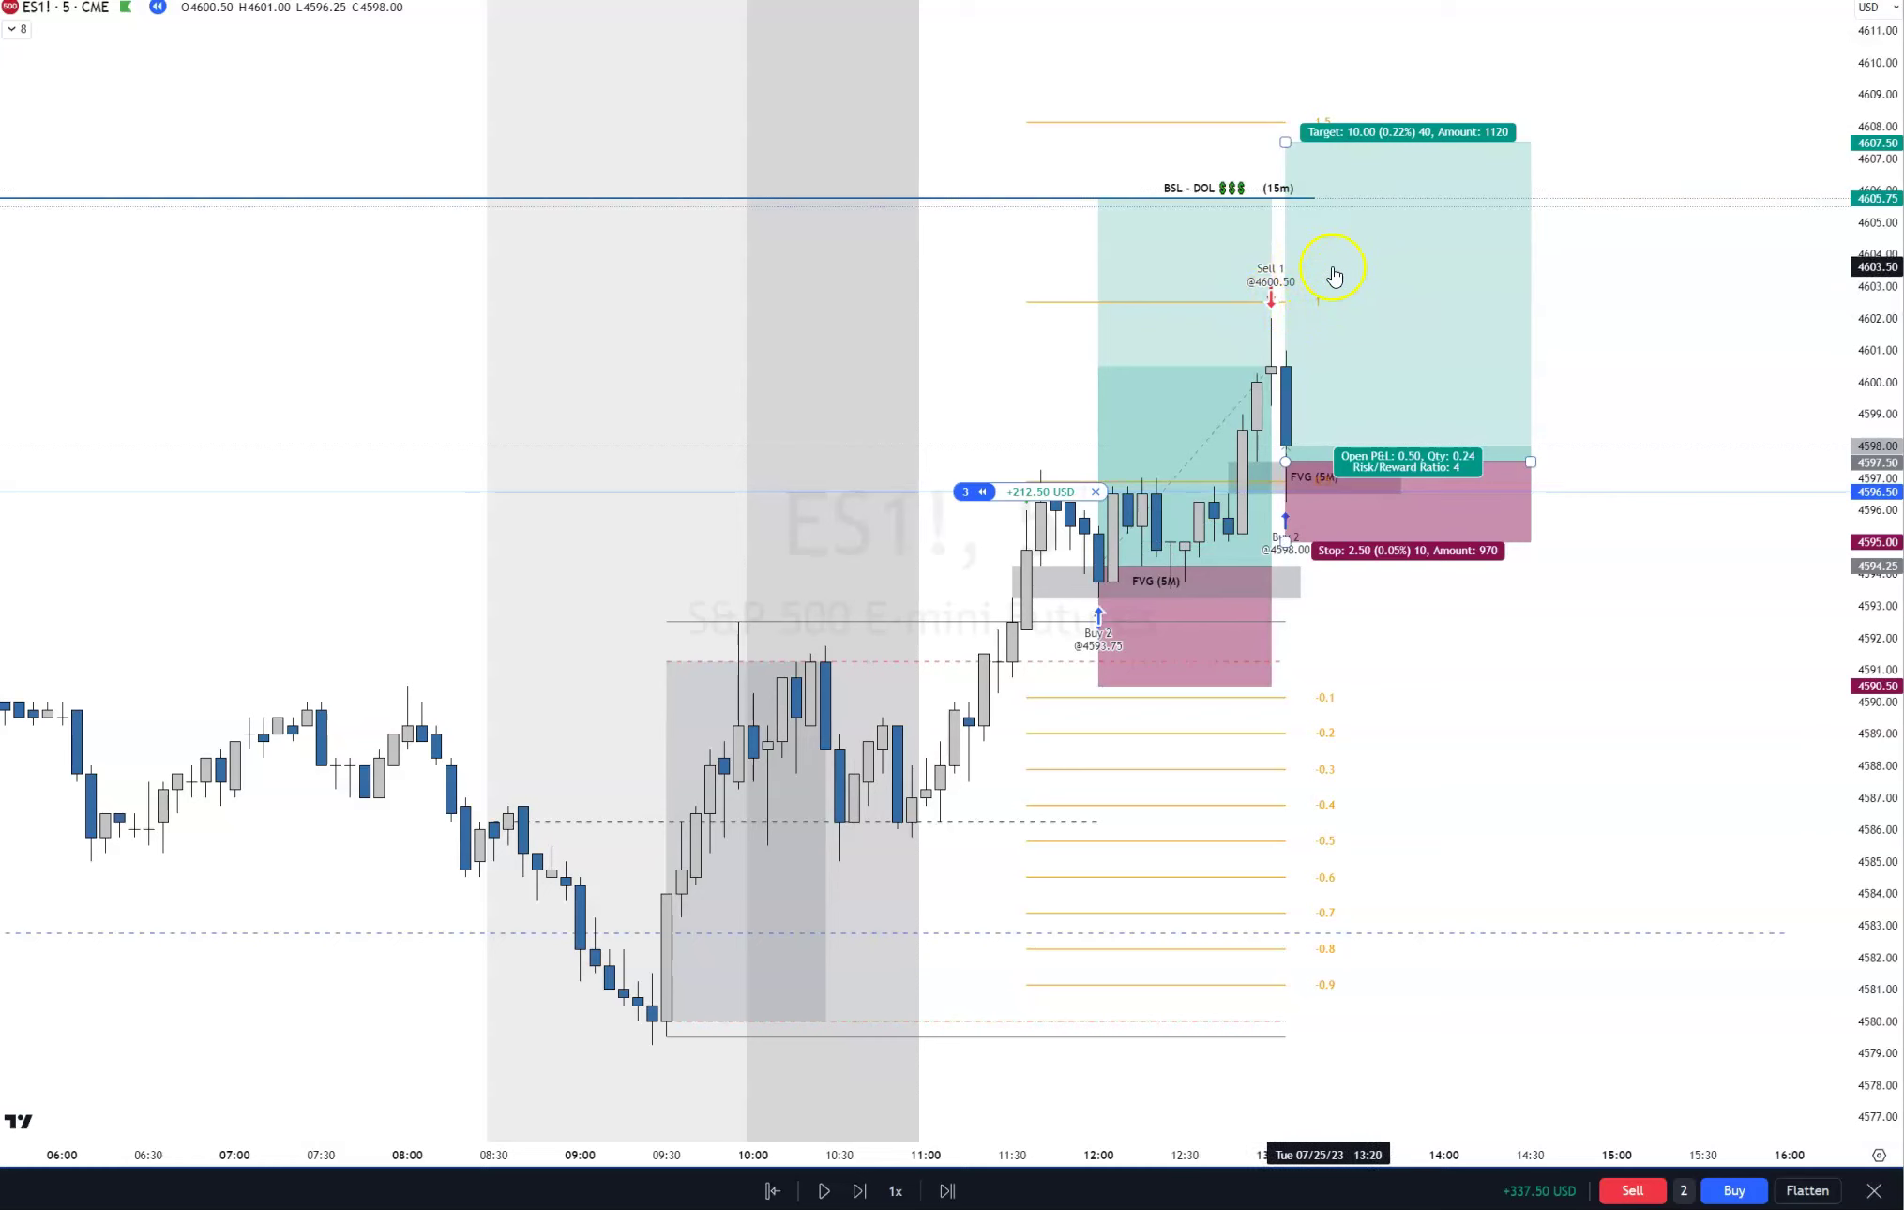
Step: Advance the replay to the 13:10 candle and set the order quantity to 1
click(859, 1191)
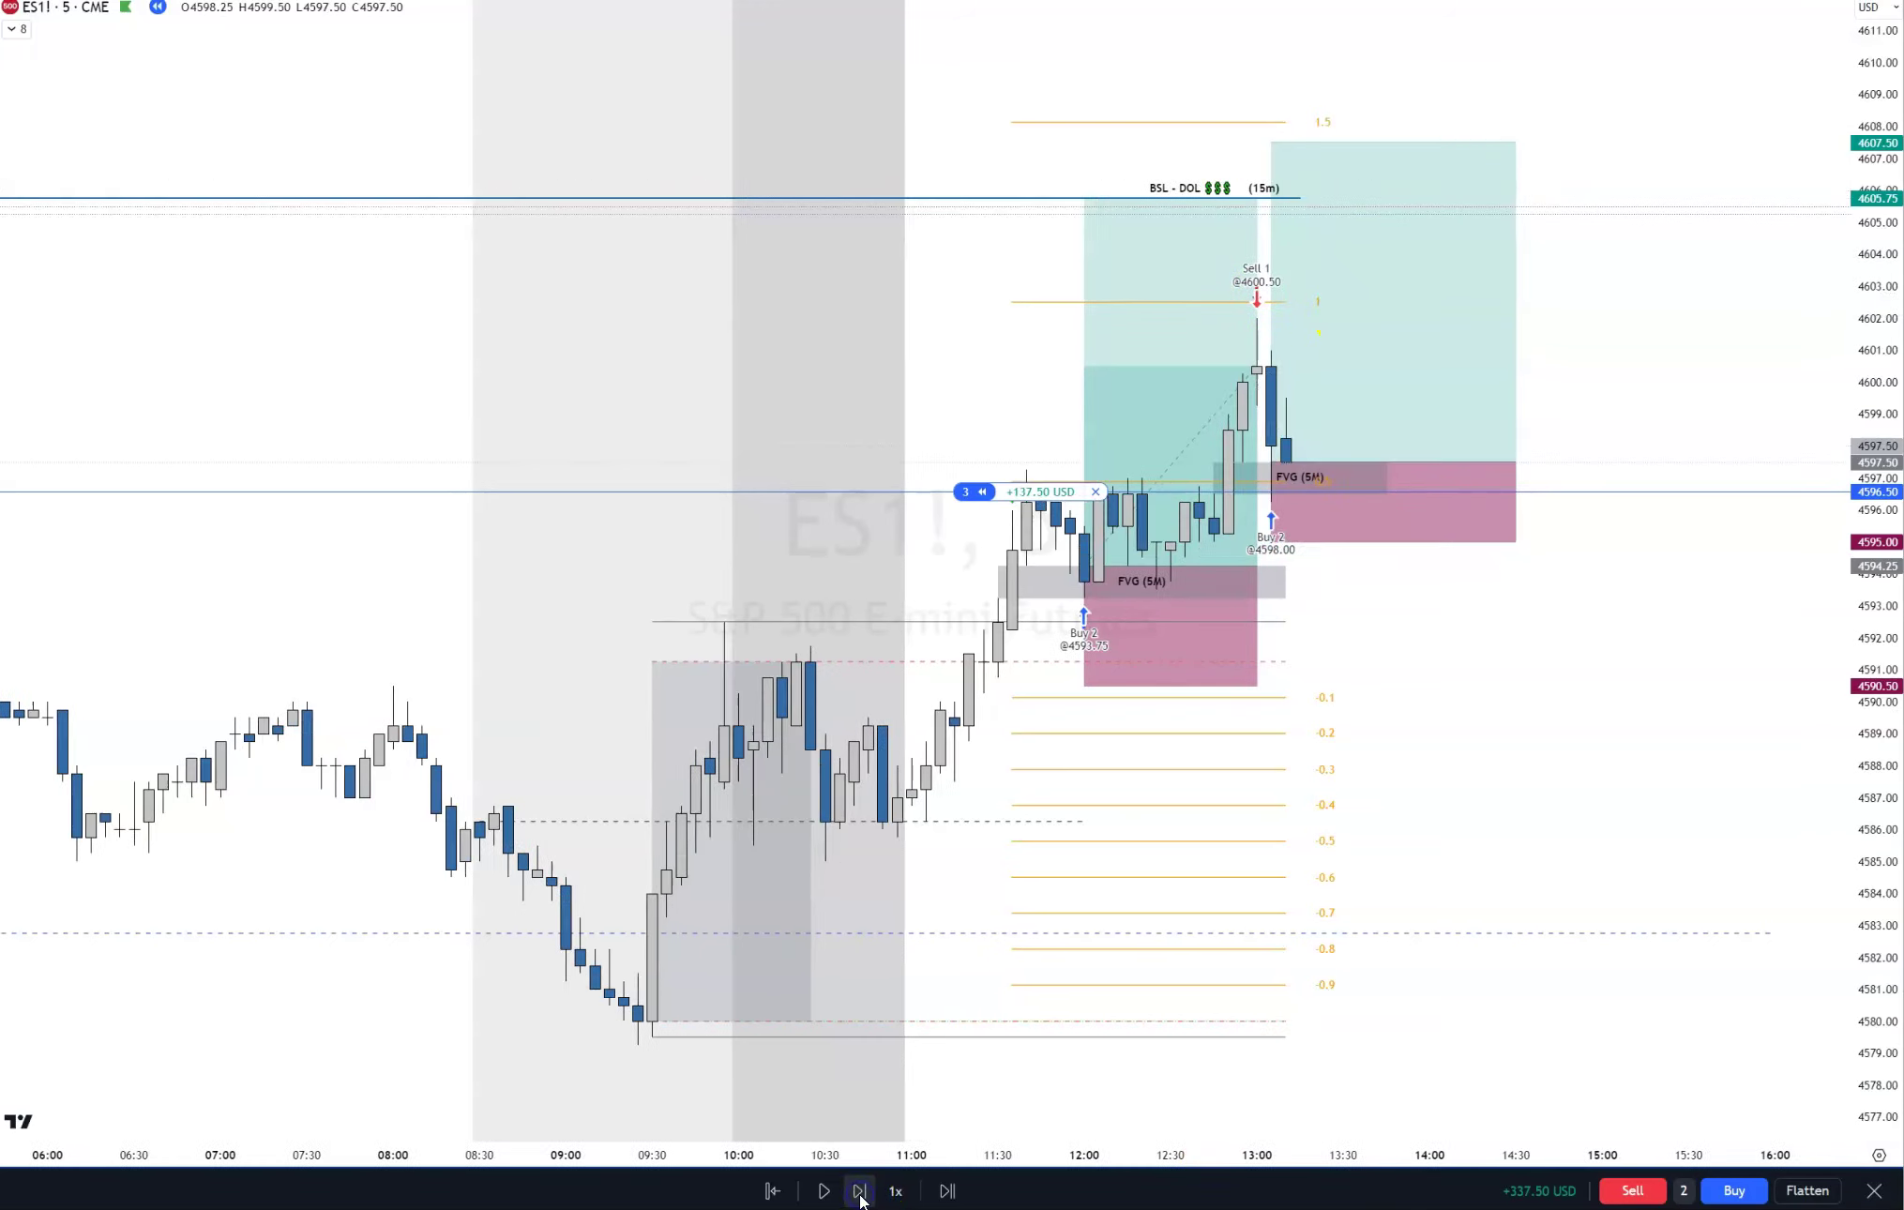
click(1684, 1191)
click(1728, 1021)
click(1500, 1172)
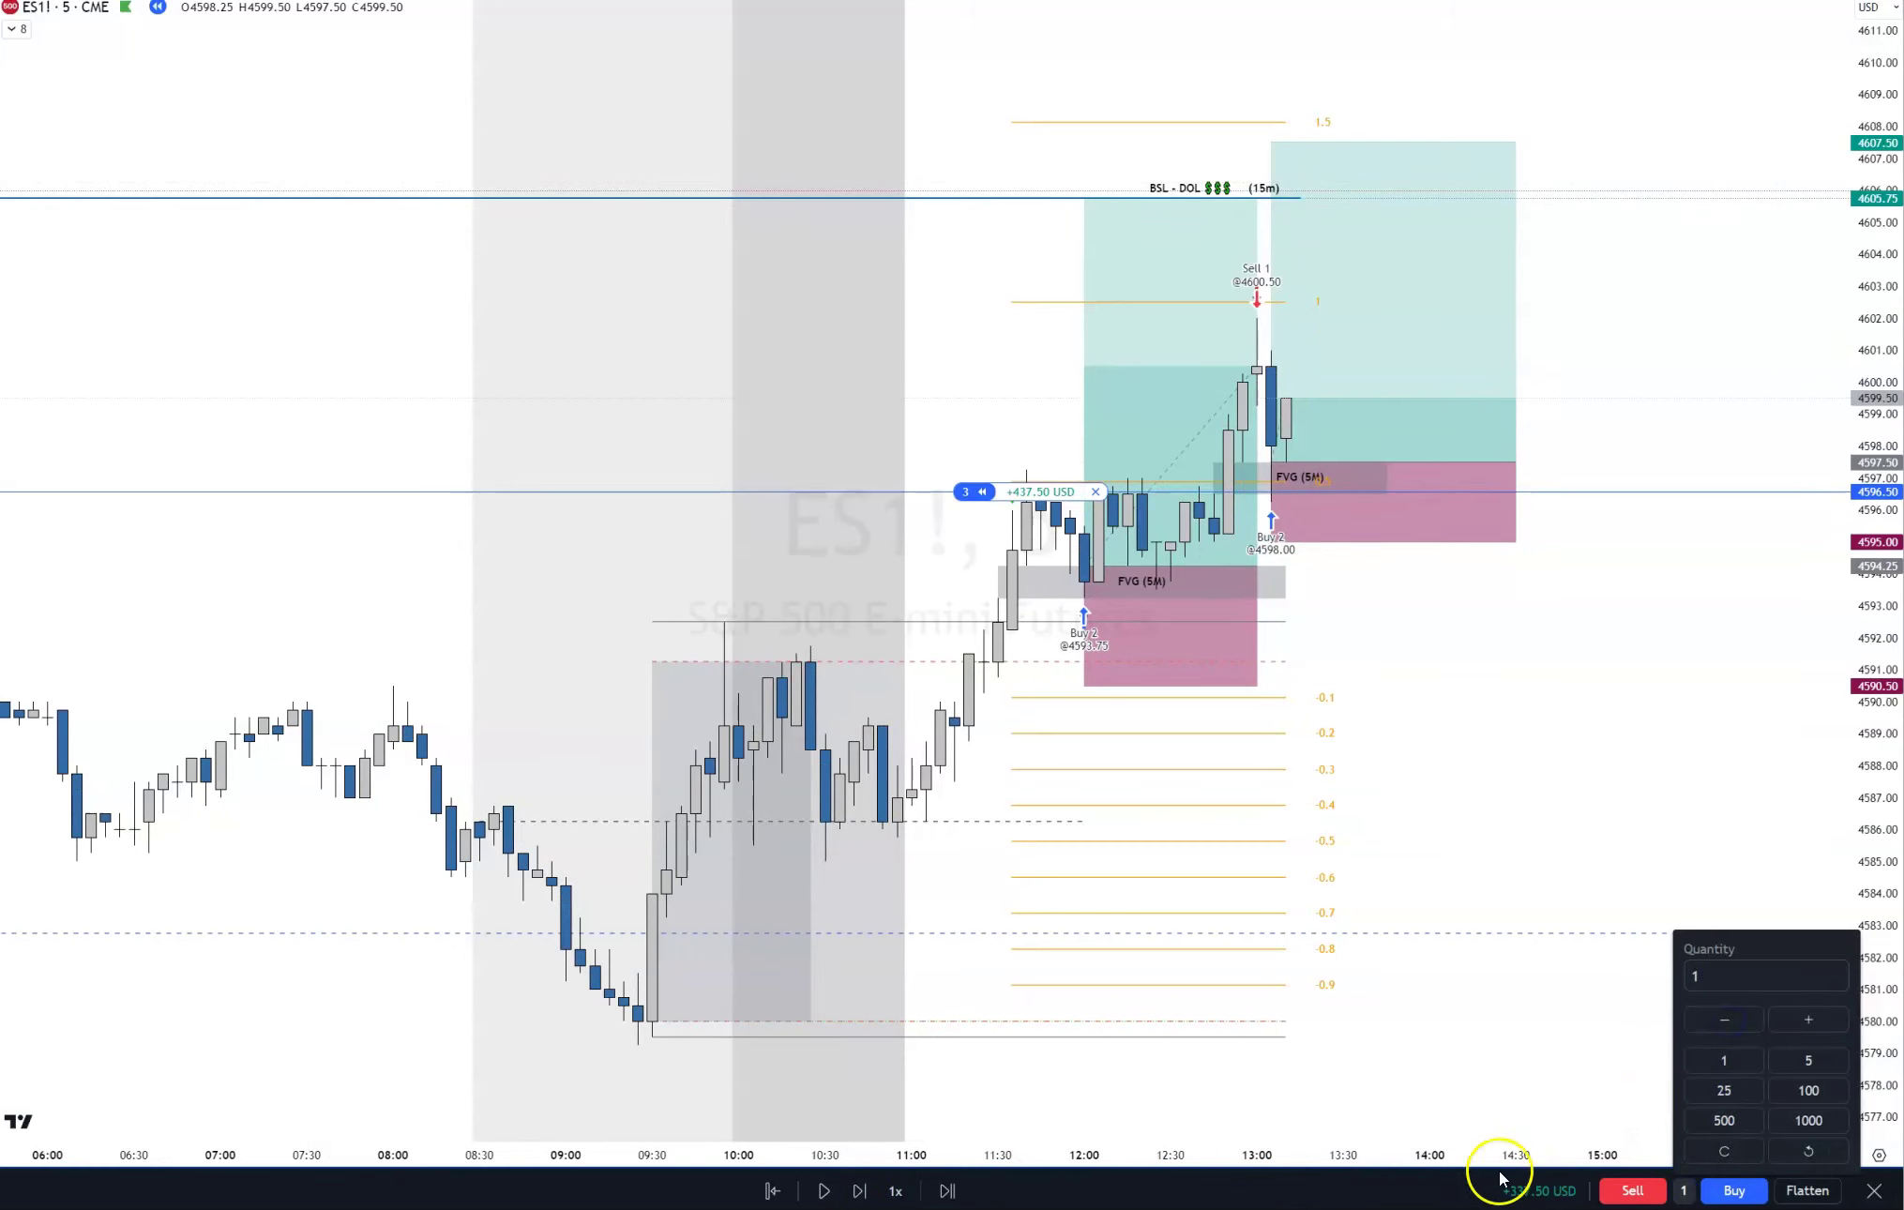
Step: Advance the replay to the 13:25 candle to follow the open long position toward the BSL - DOL line
click(859, 1191)
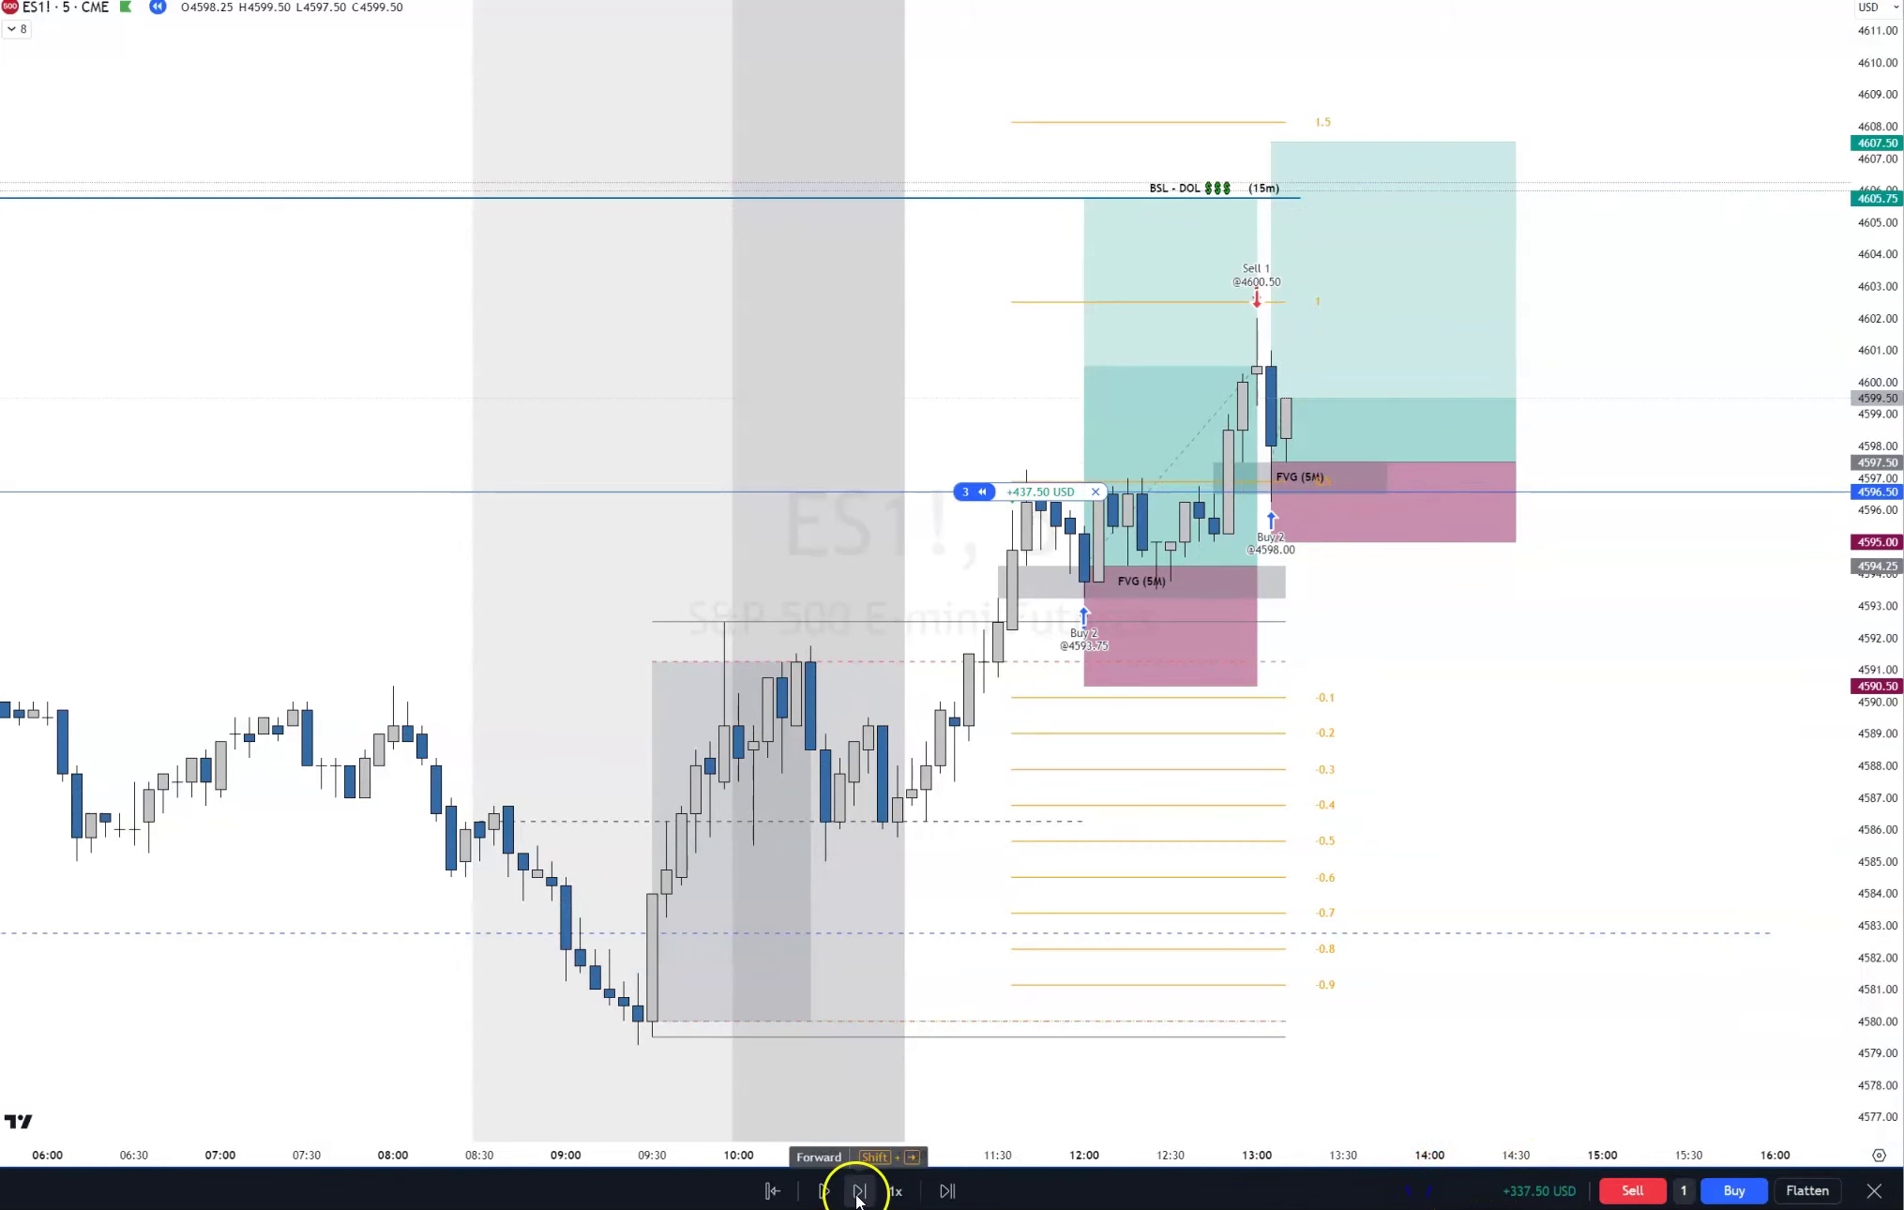
click(859, 1191)
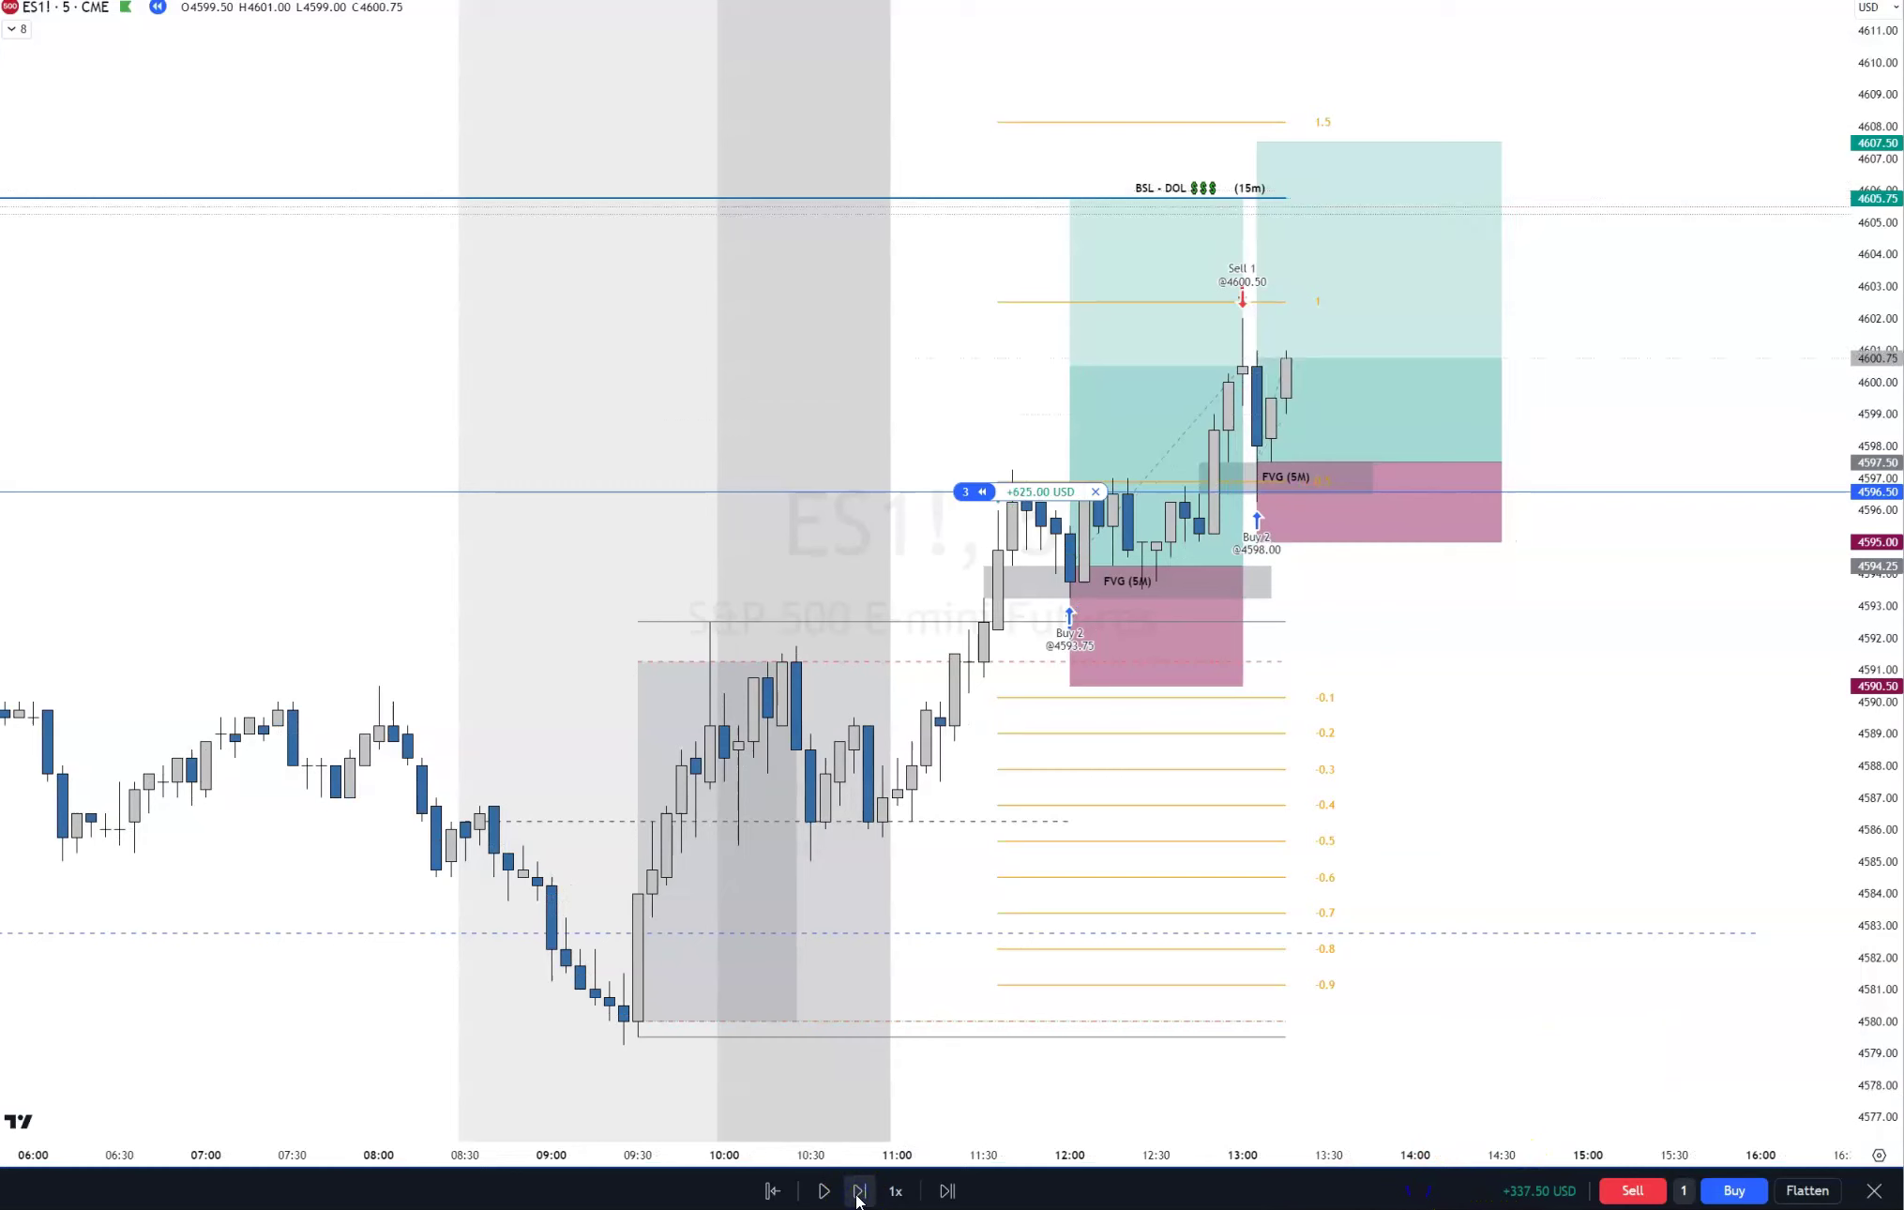
click(1252, 197)
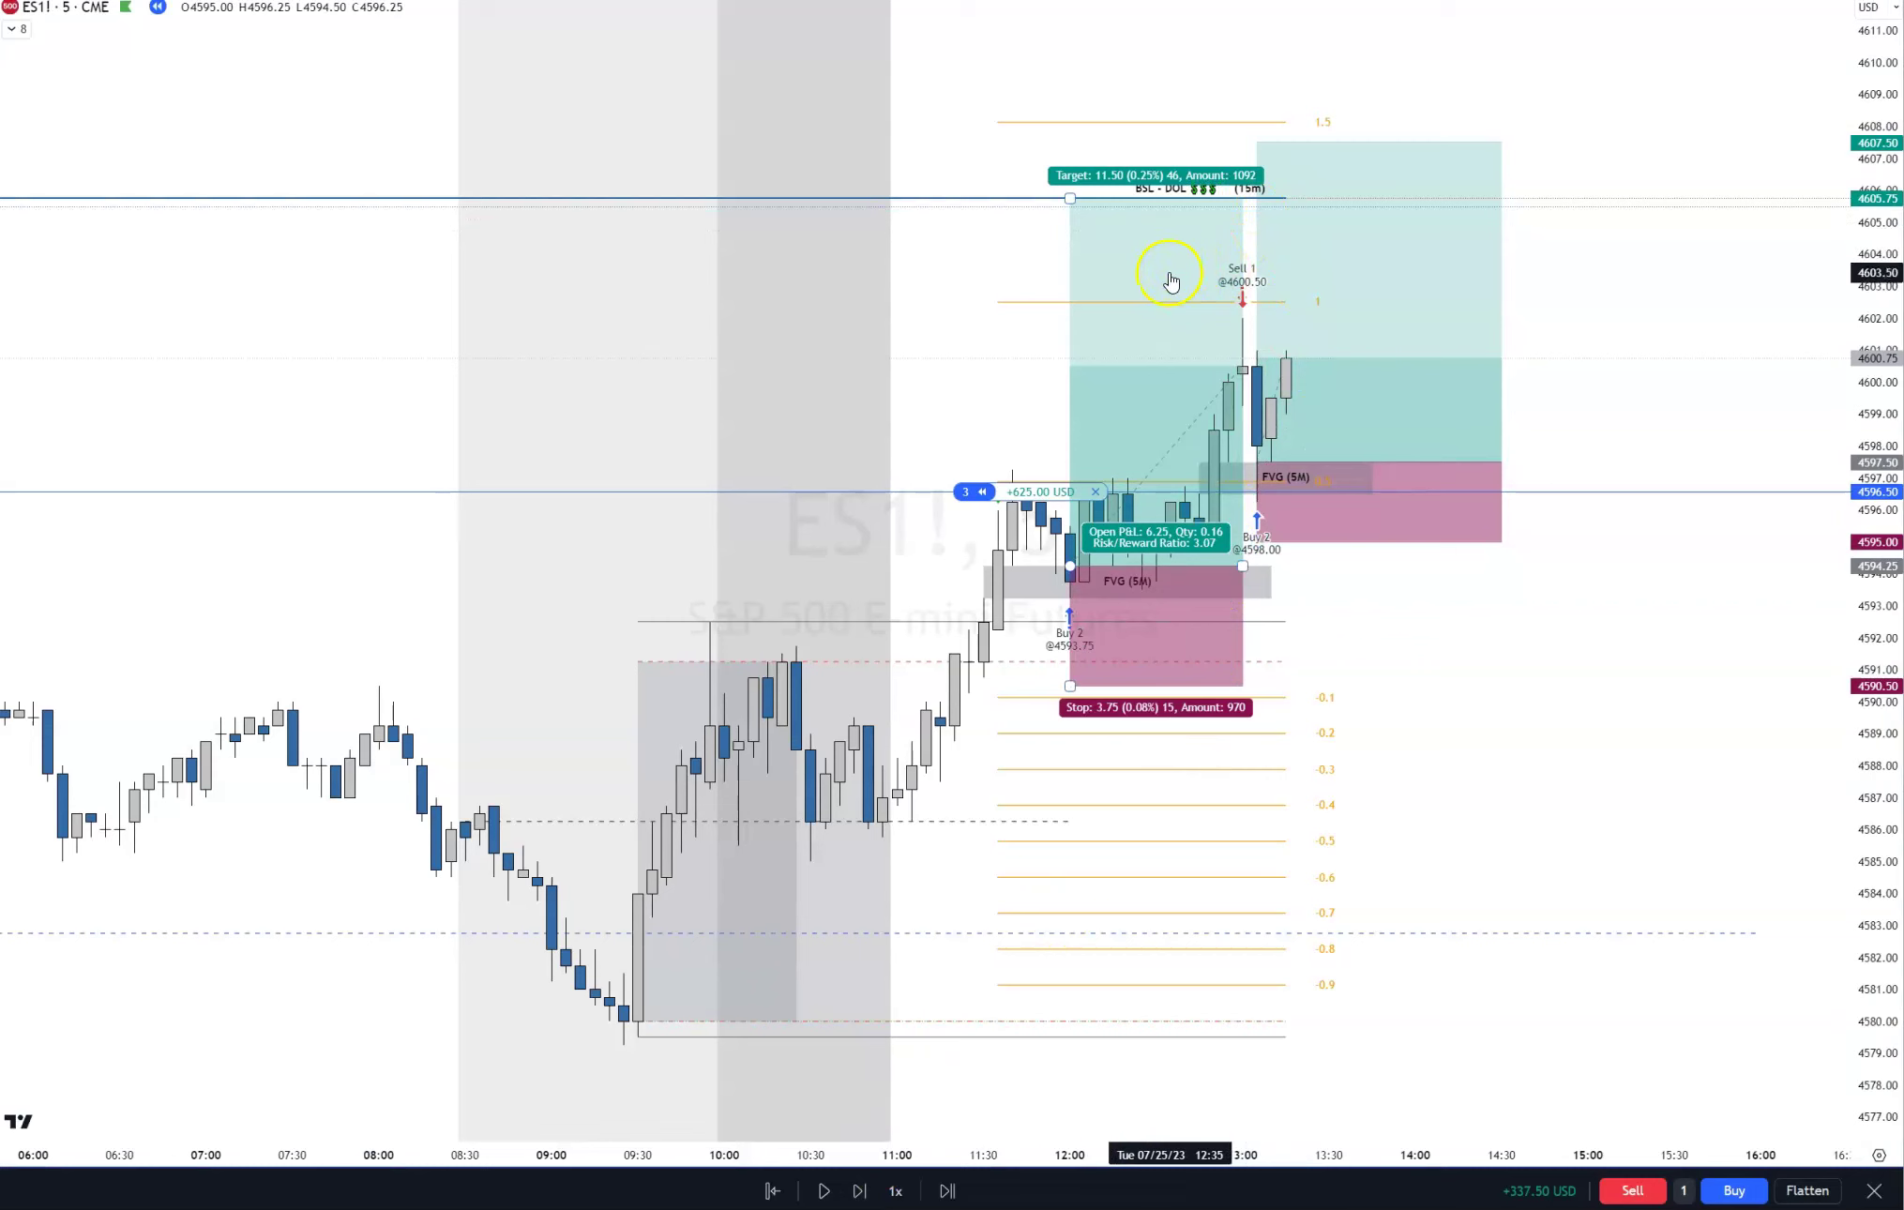
click(979, 1186)
click(863, 1190)
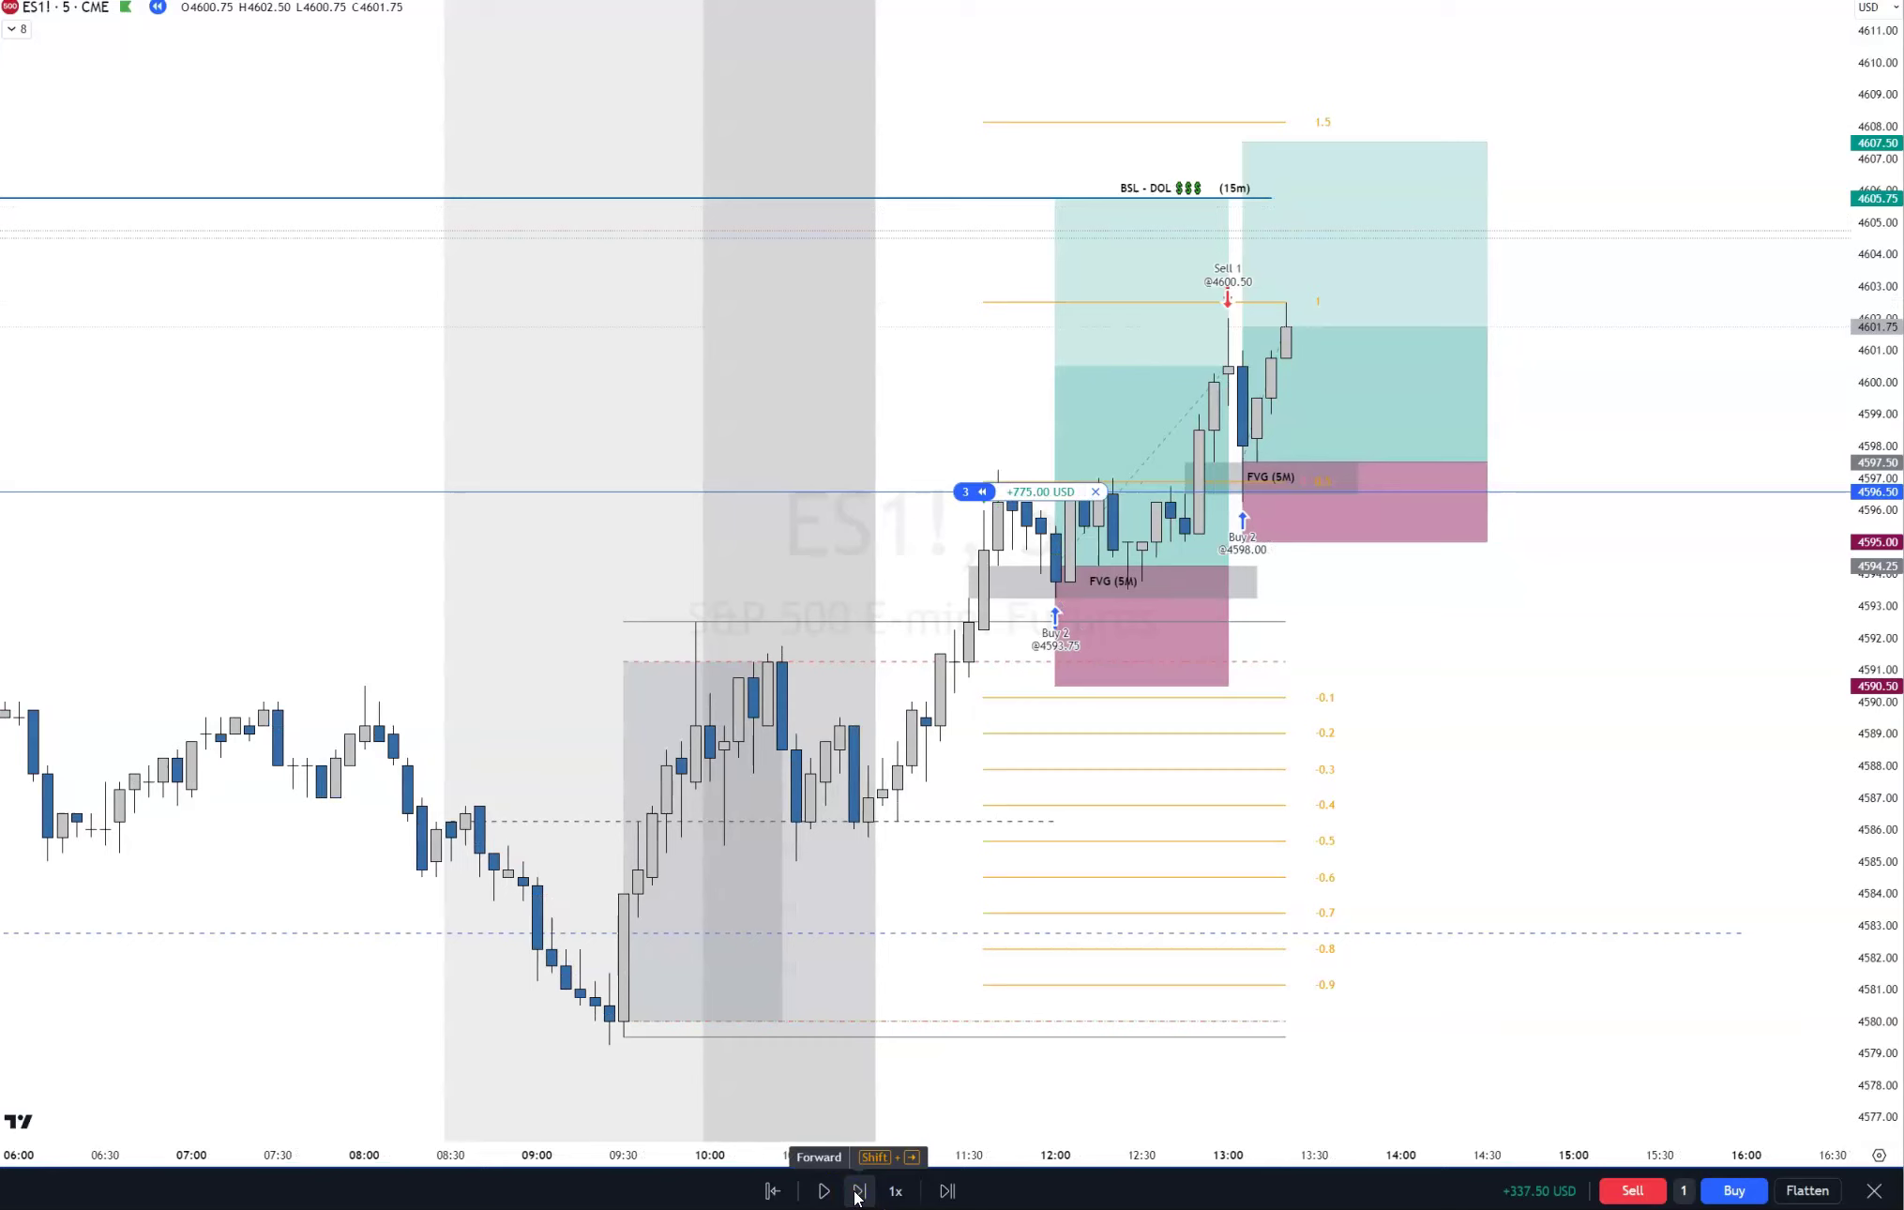
click(858, 1193)
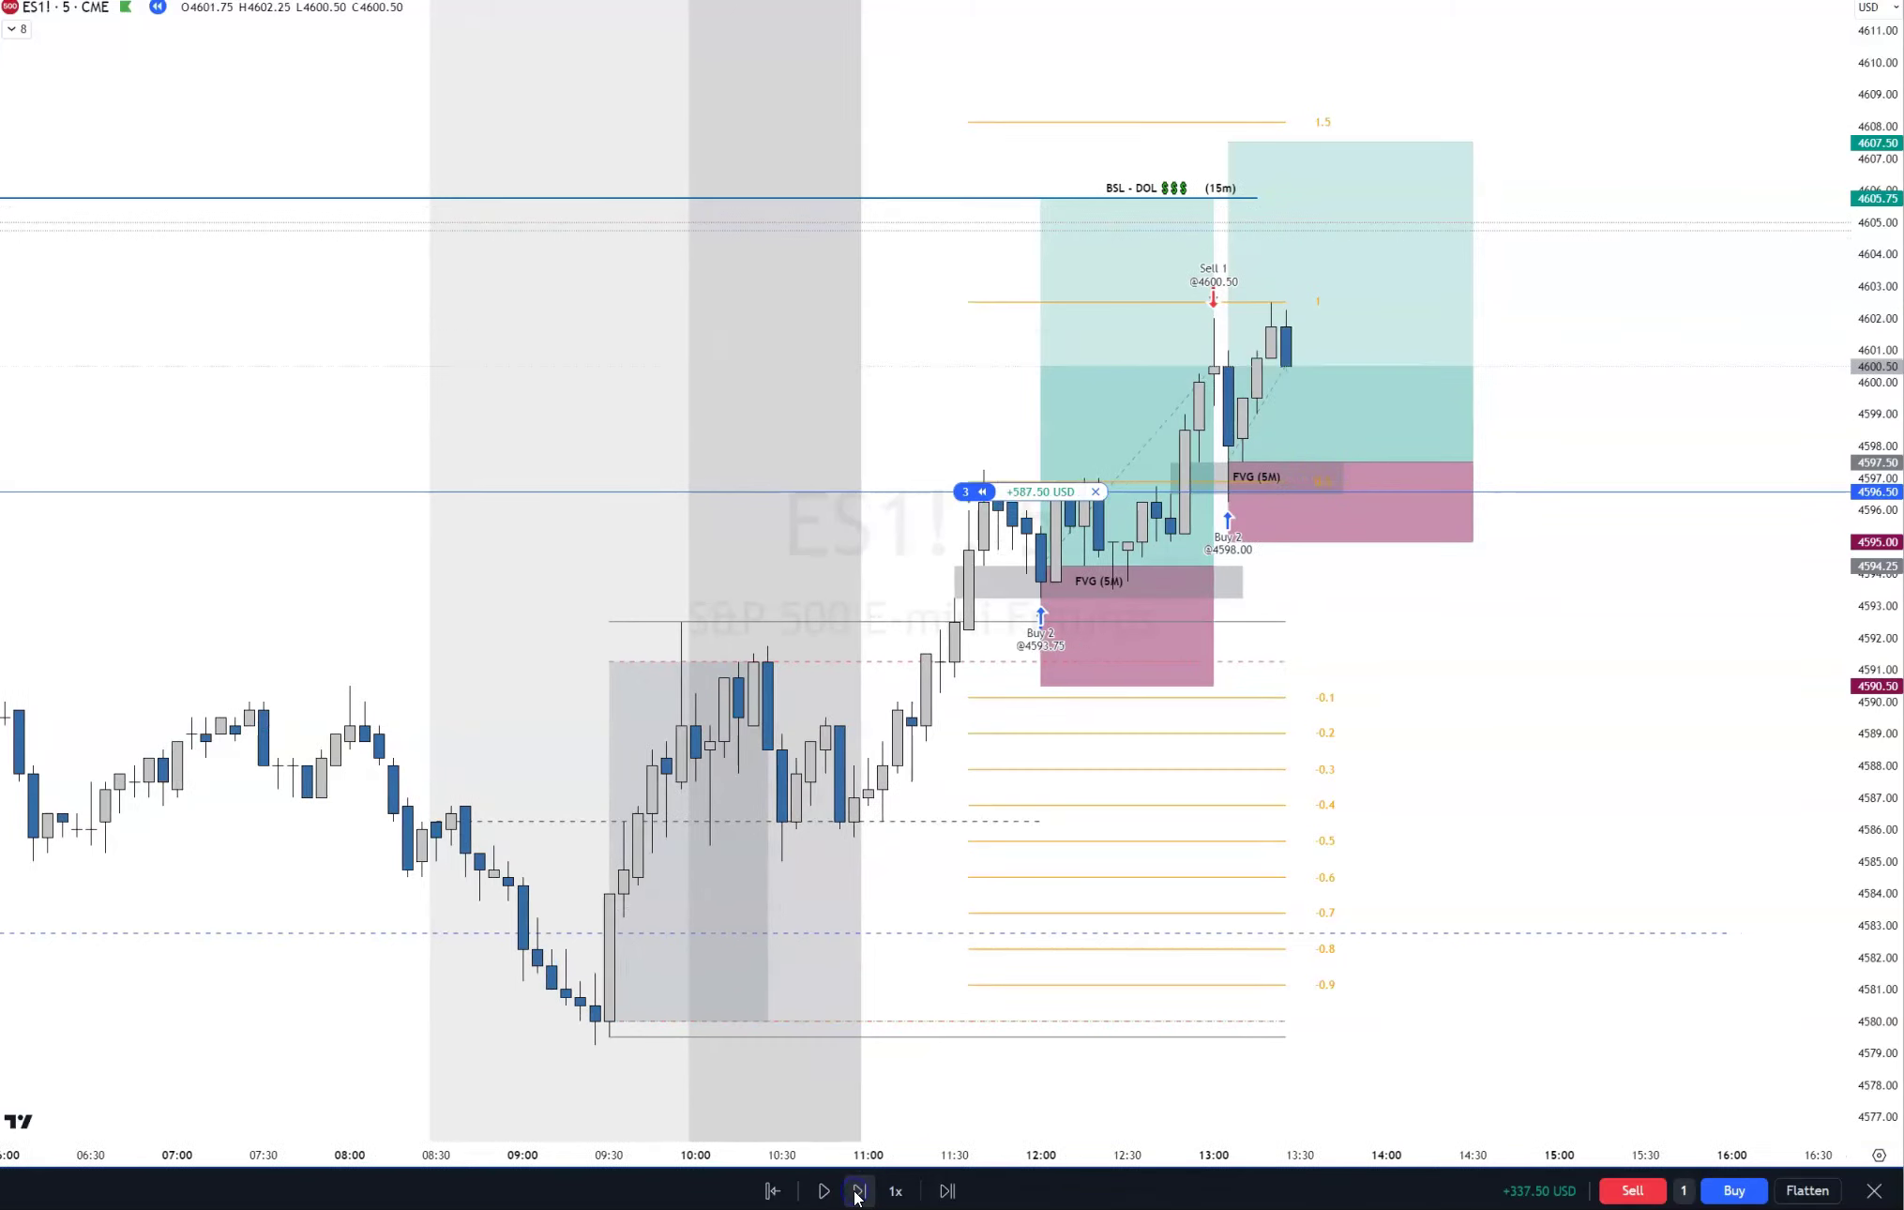
click(857, 1193)
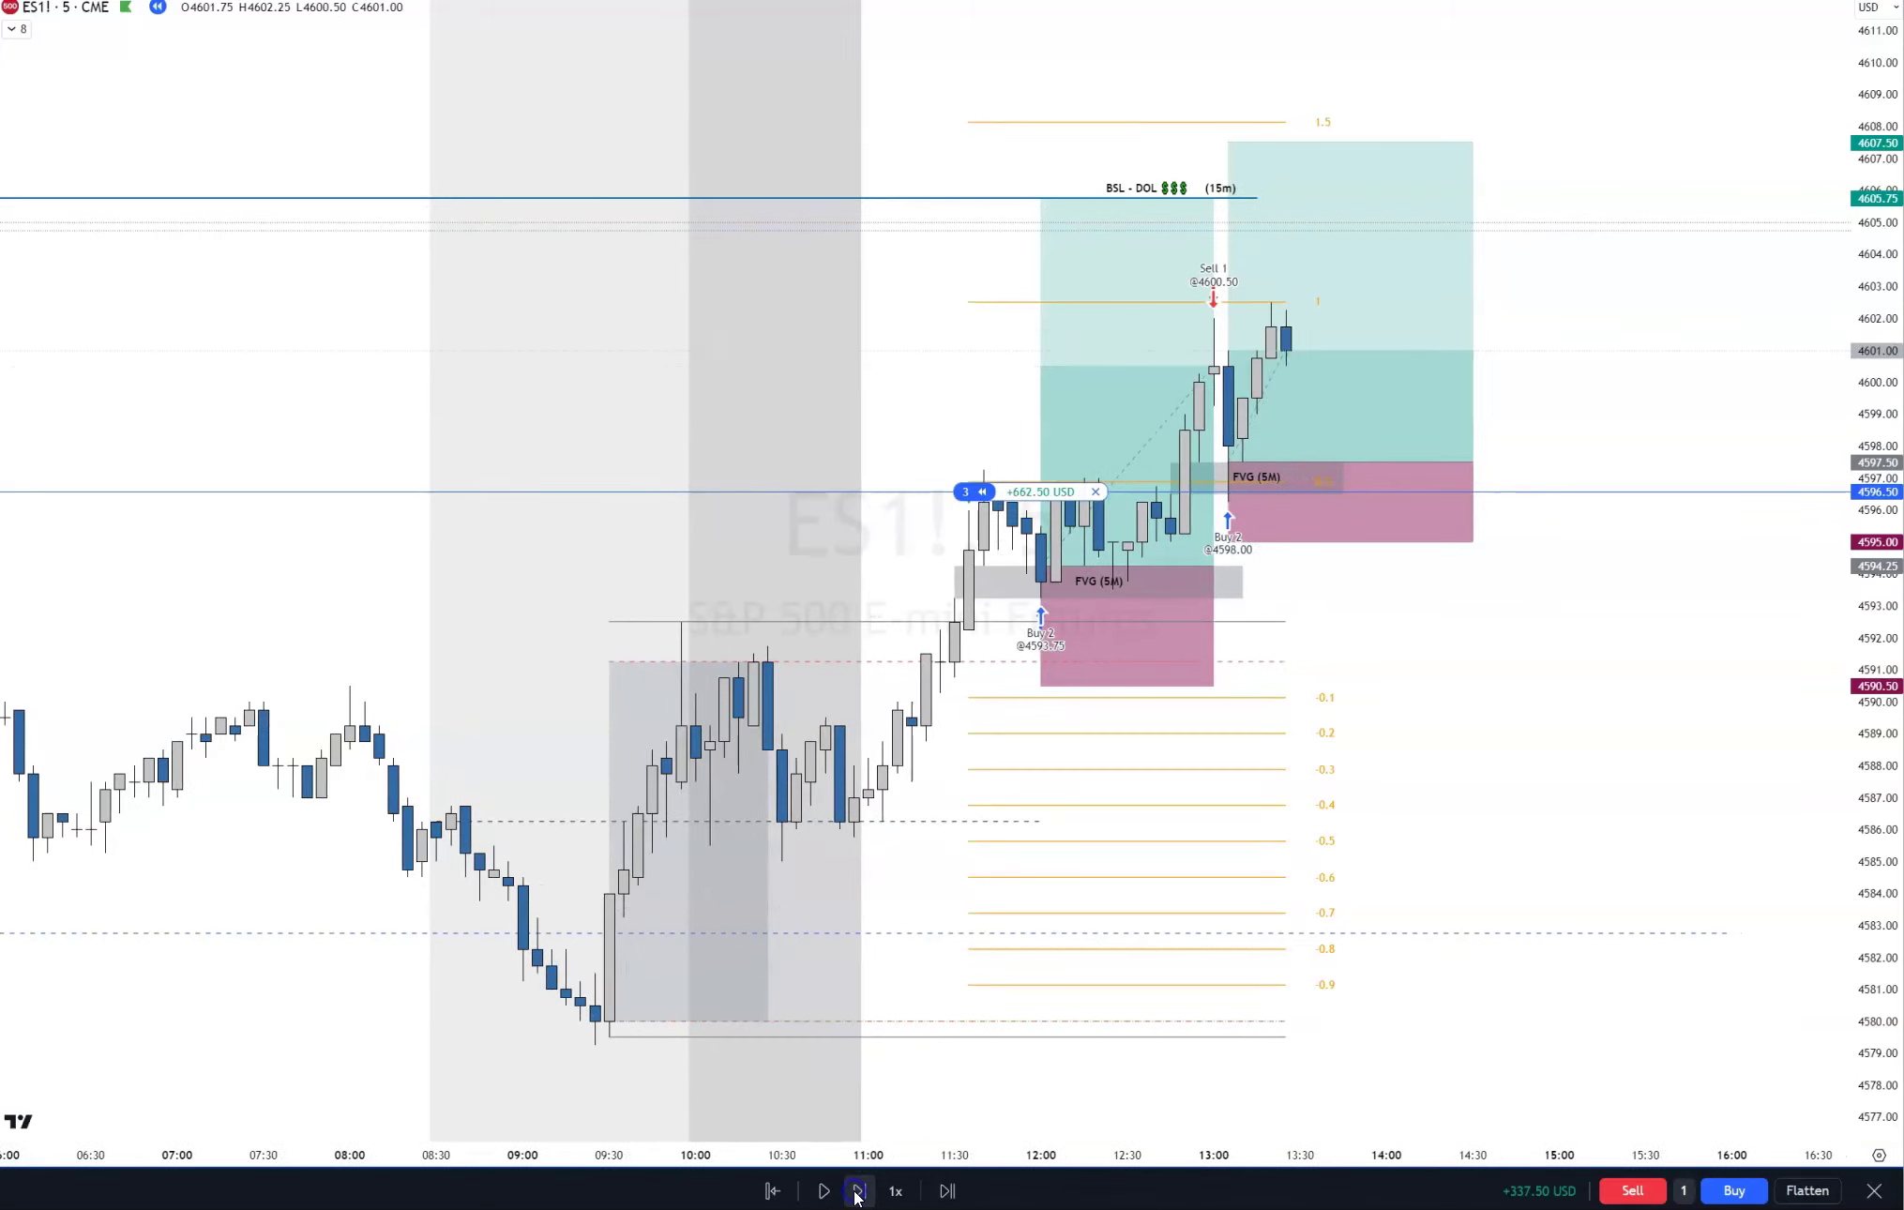
Step: Advance the replay to the 13:40 candle and check the second long-position projection
click(857, 1192)
click(857, 1193)
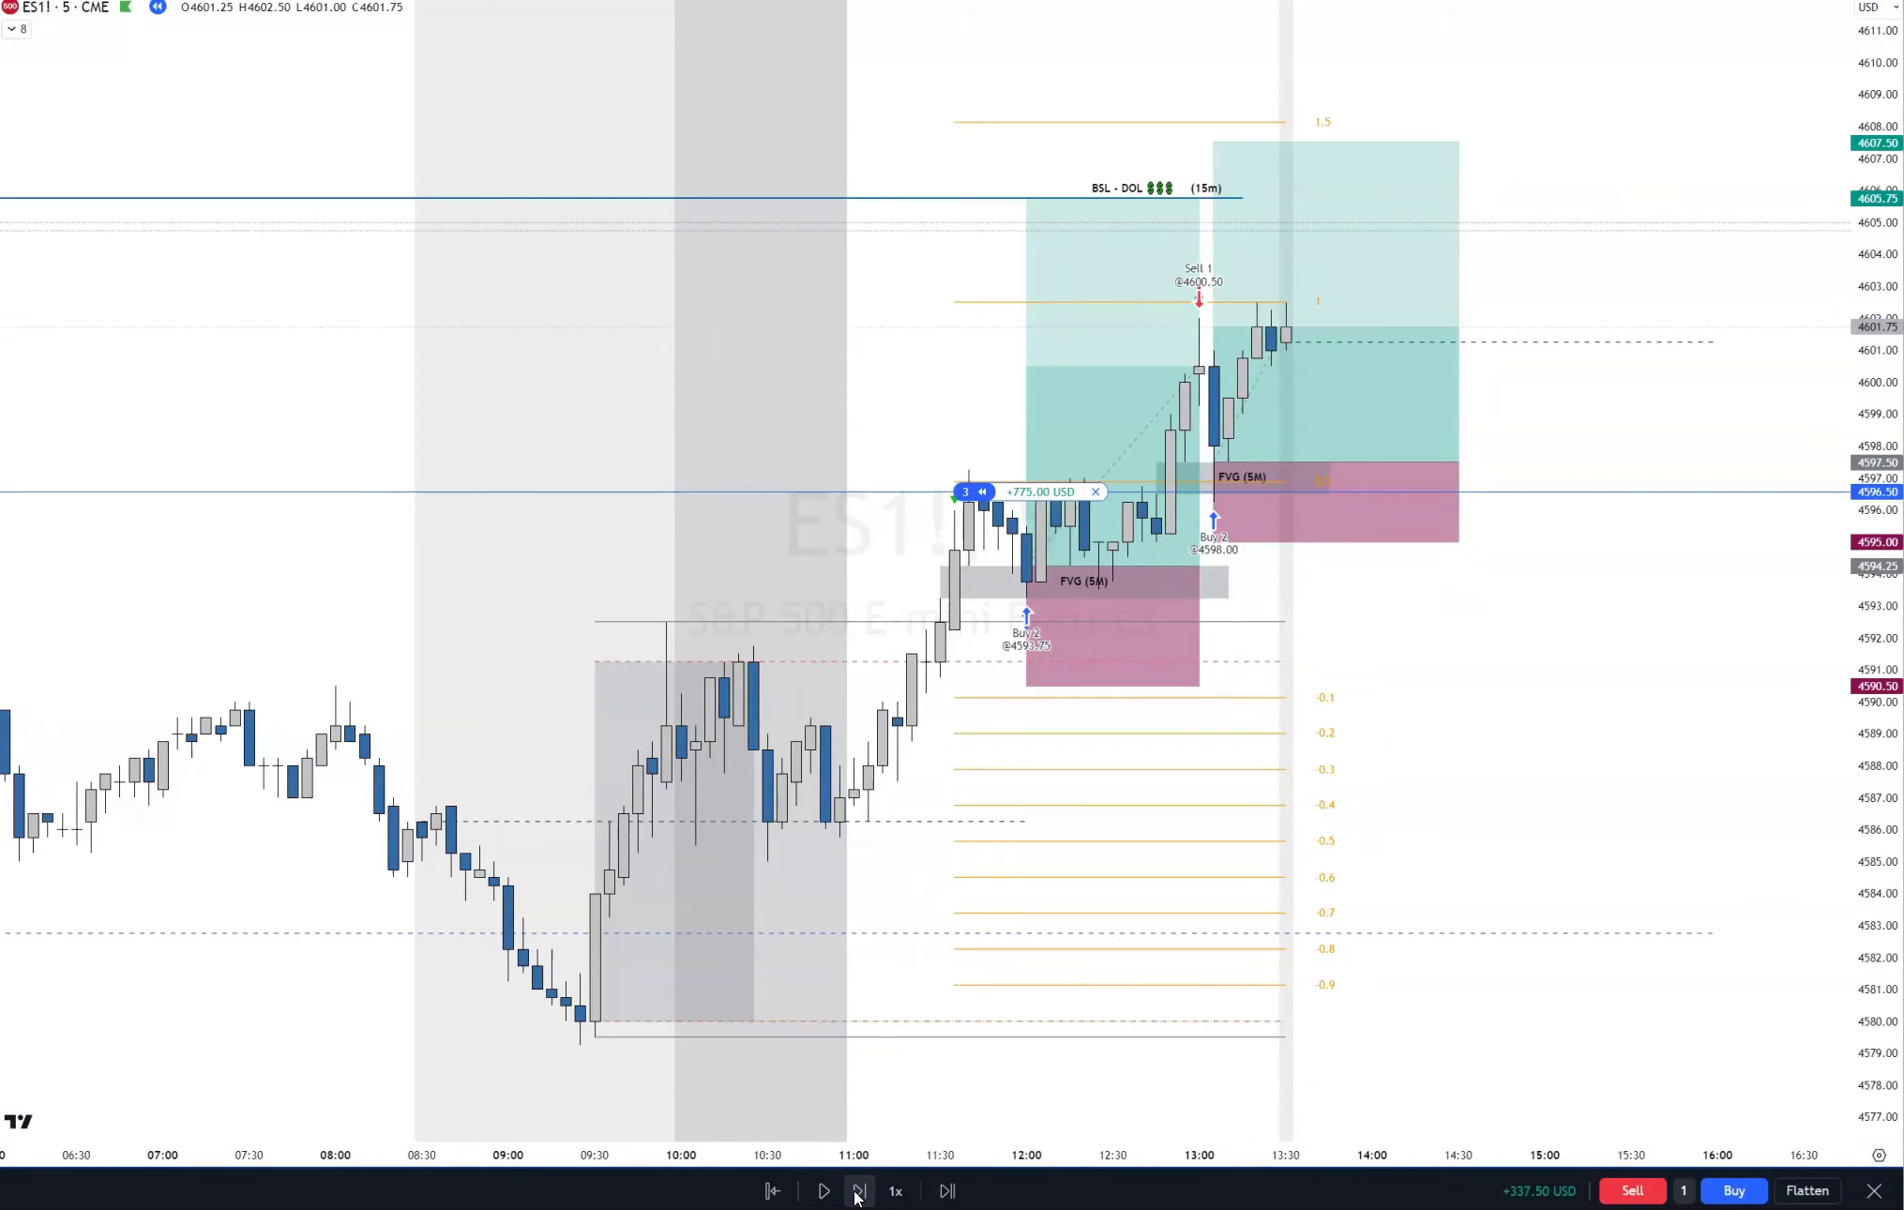
click(857, 1193)
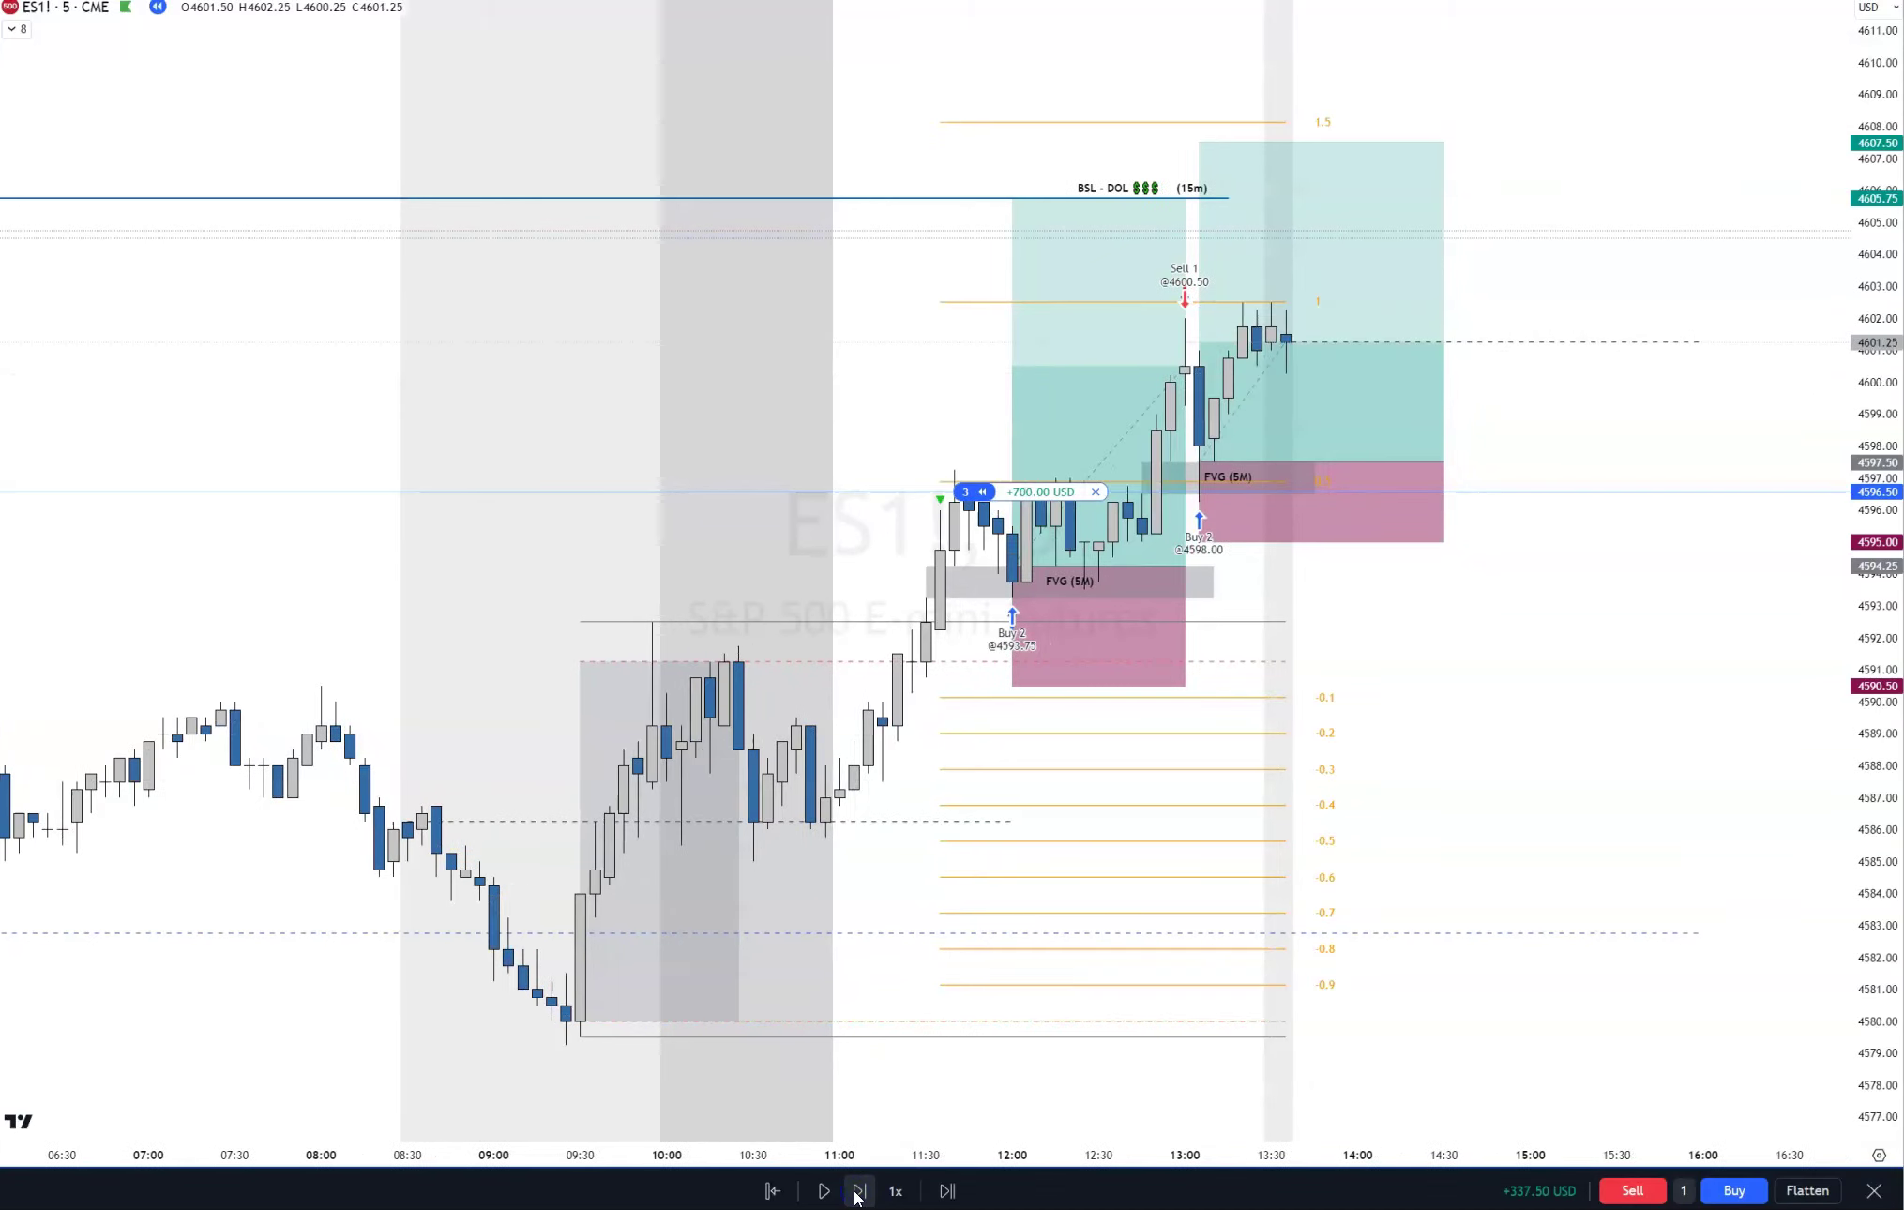
click(858, 1193)
click(857, 1191)
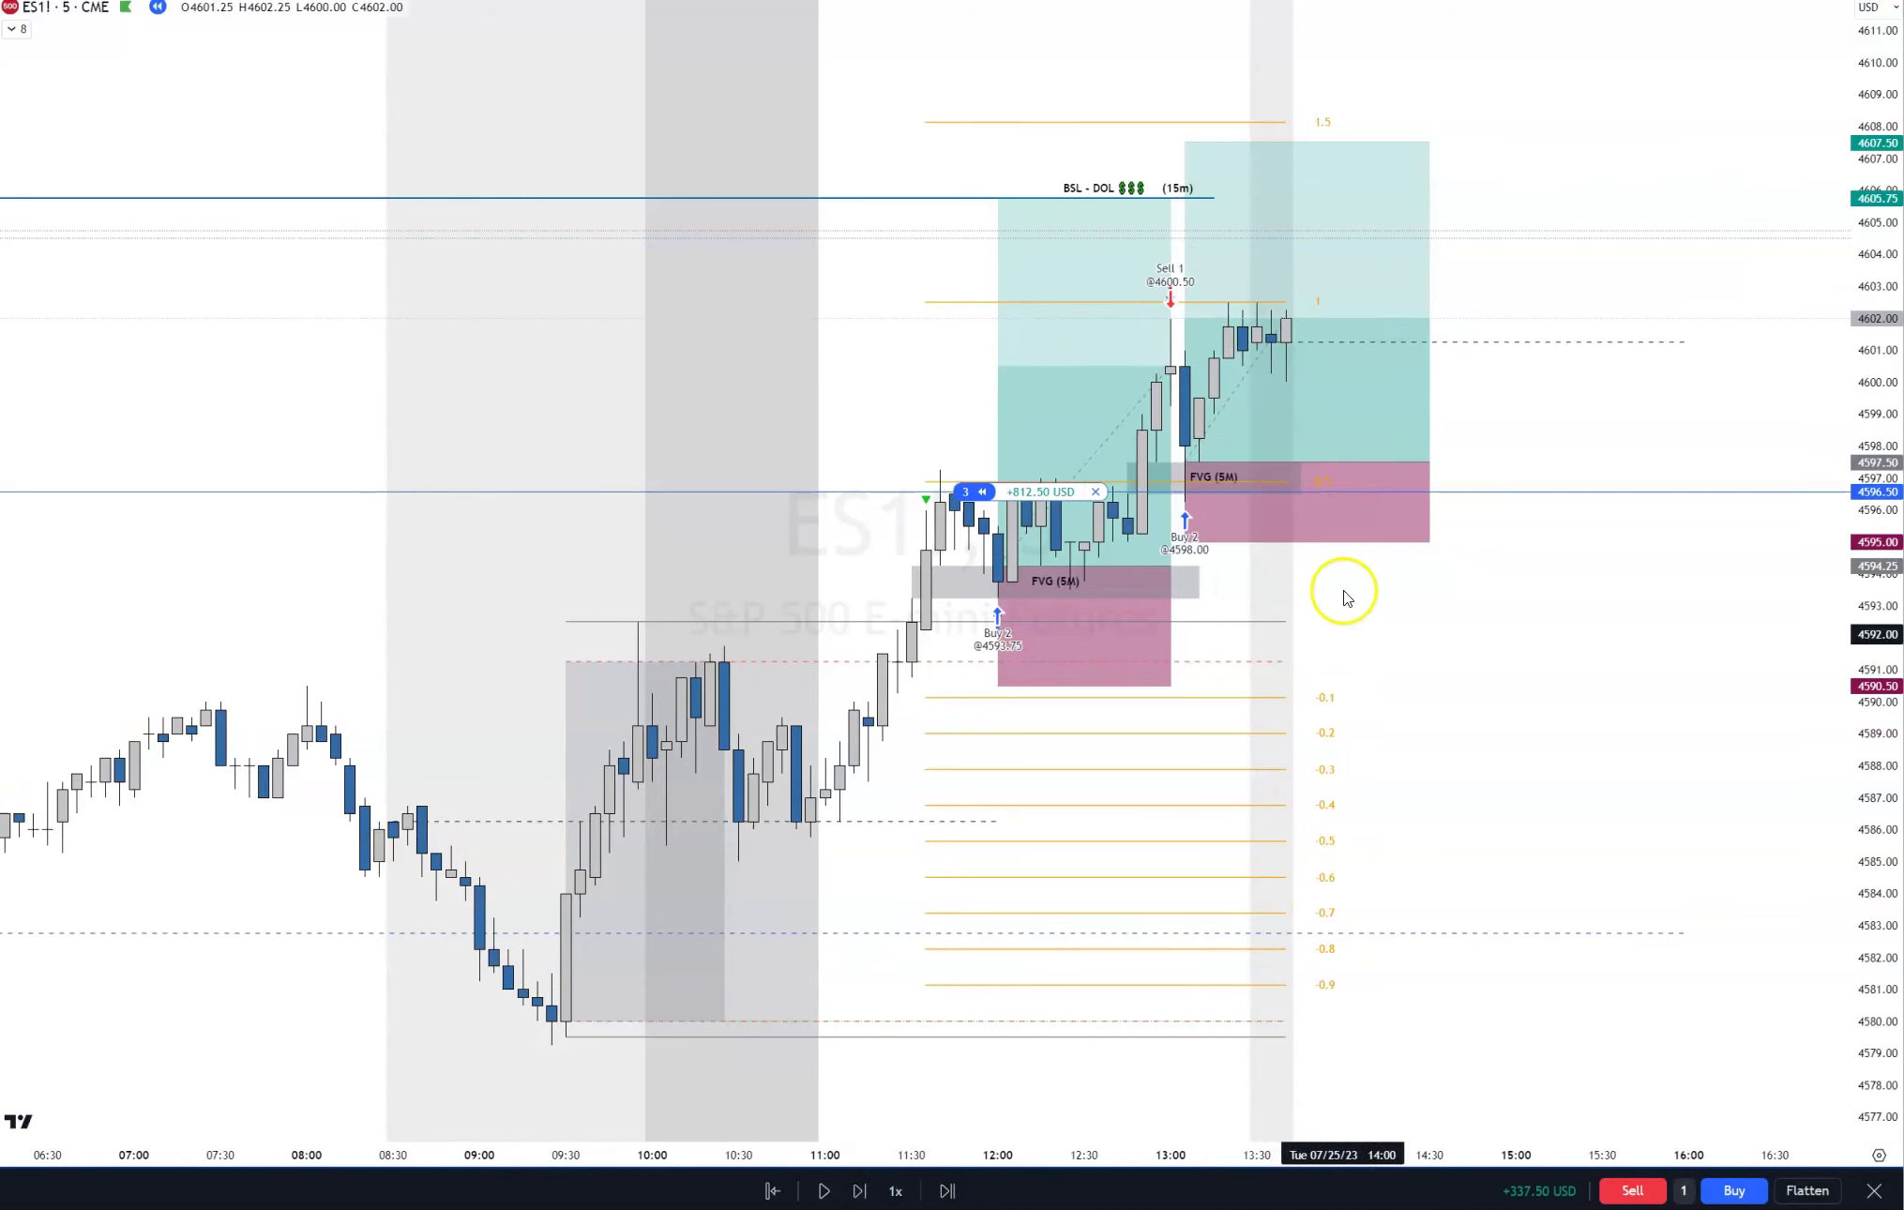
click(1342, 441)
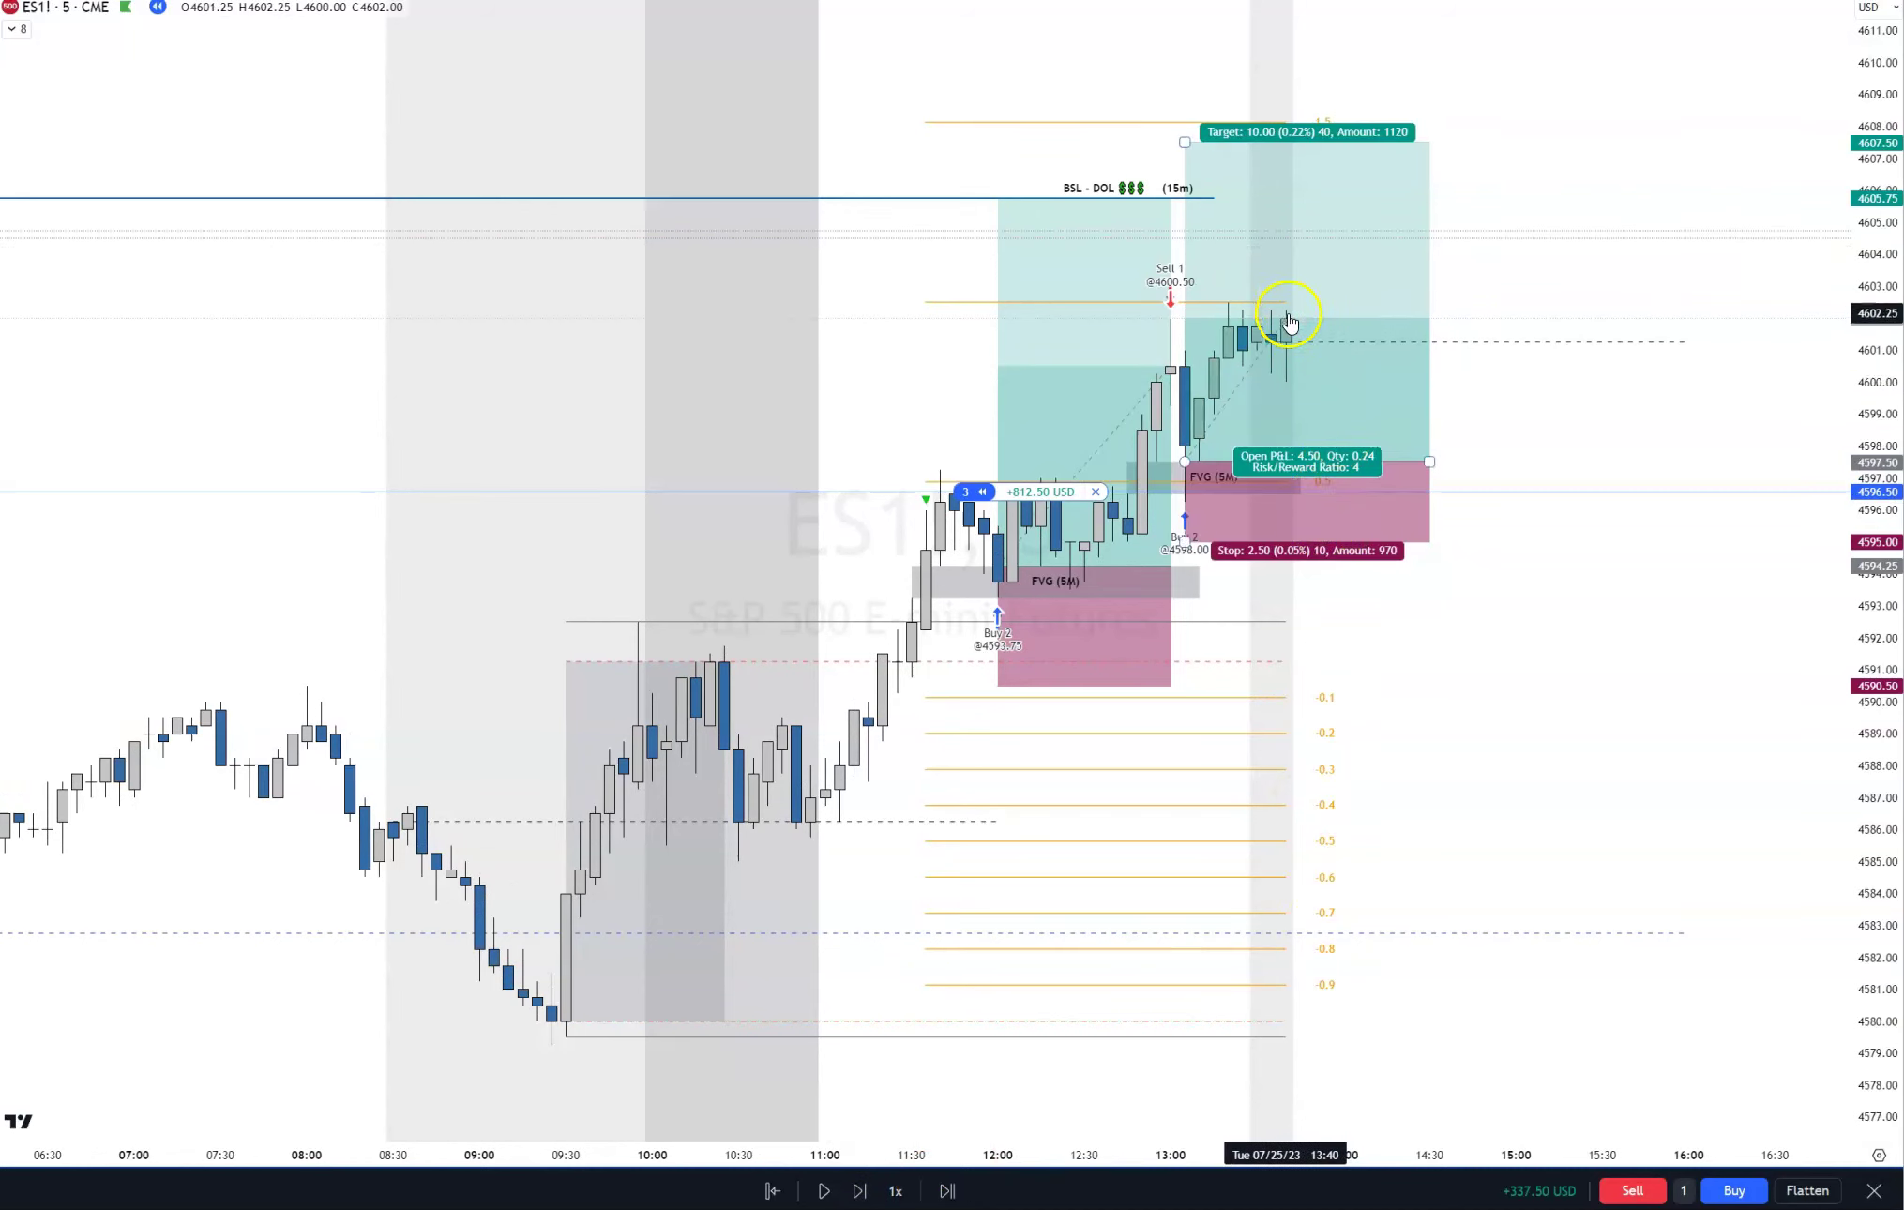
Step: Advance the replay to the 14:00 candle to follow the pullback while holding the open long position
click(895, 1191)
click(860, 1191)
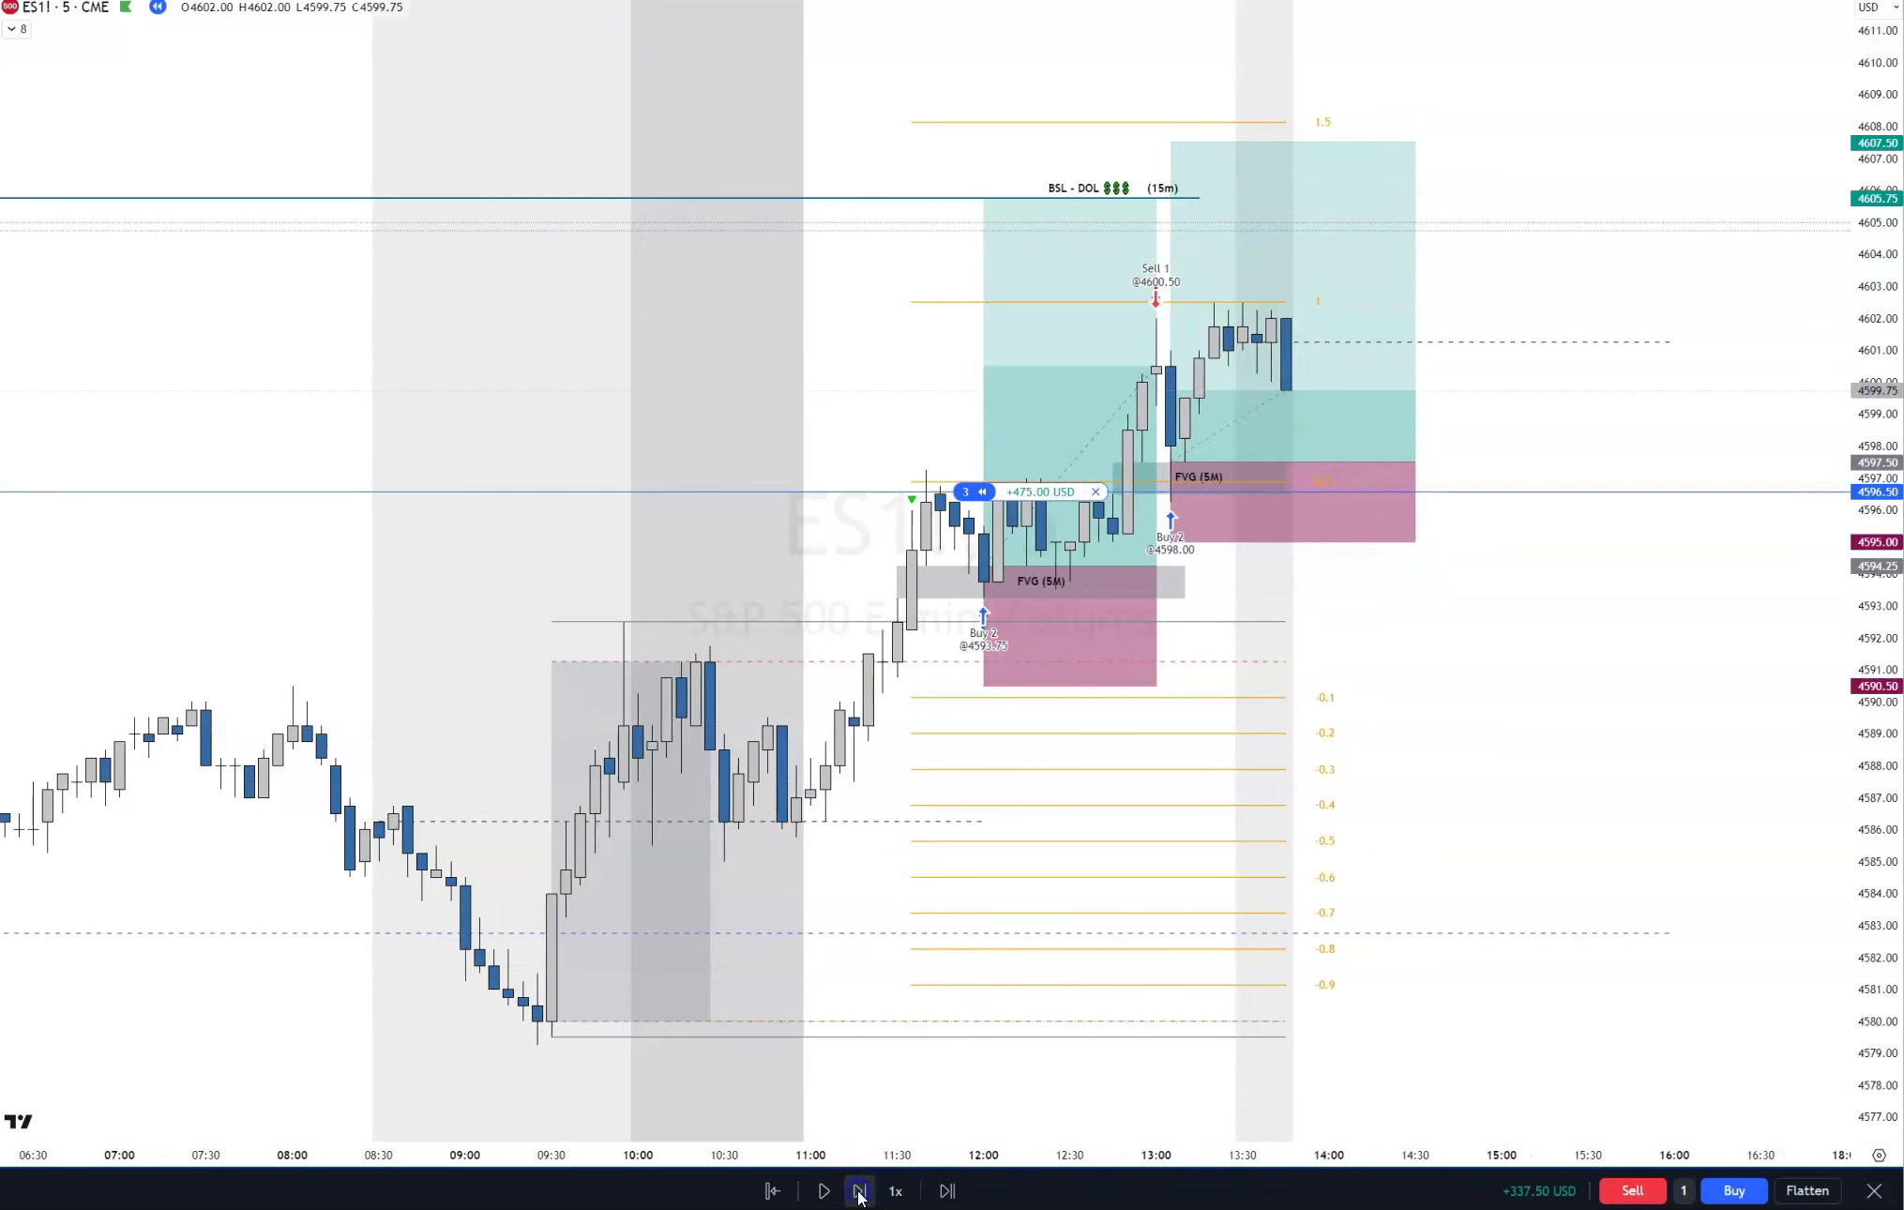
click(860, 1191)
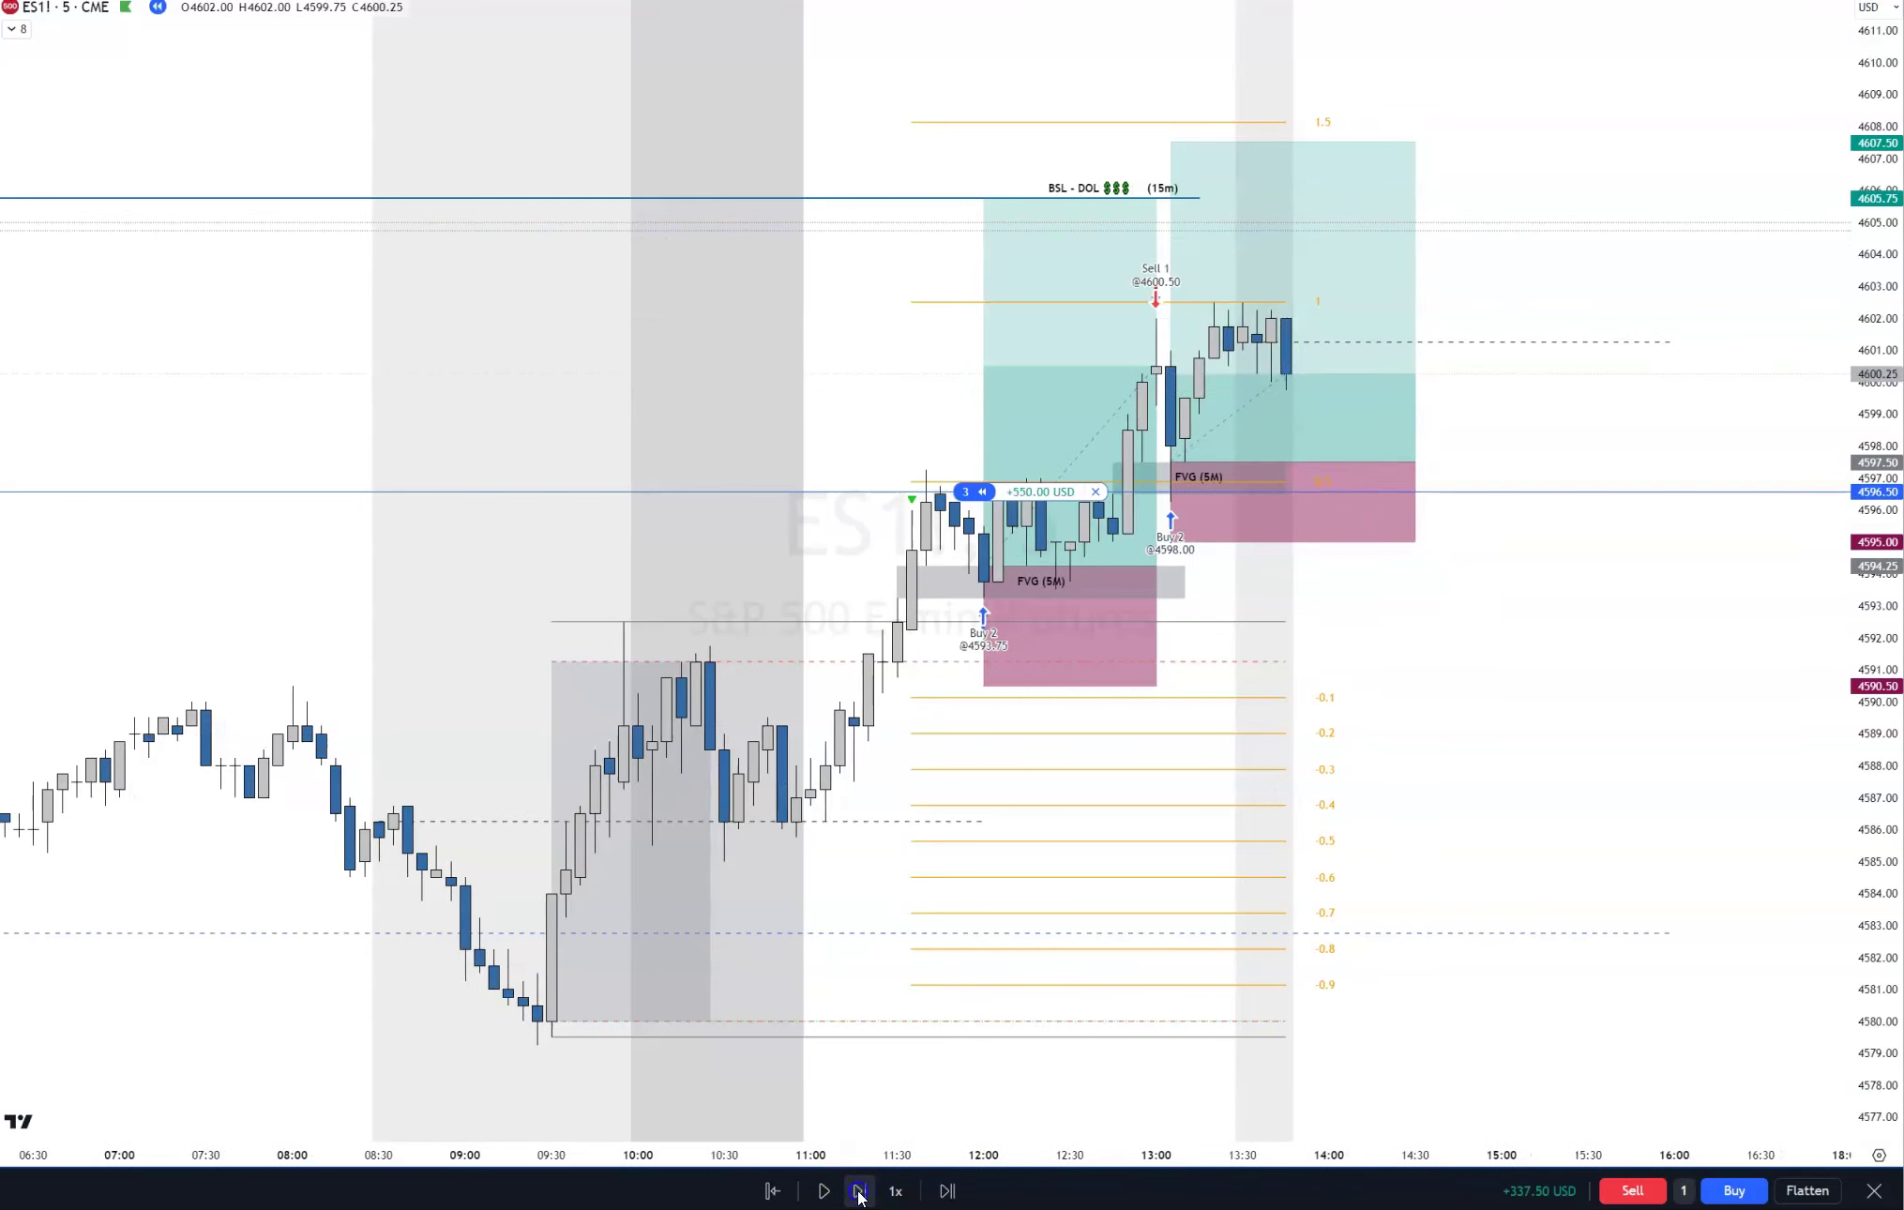
click(860, 1191)
click(860, 1191)
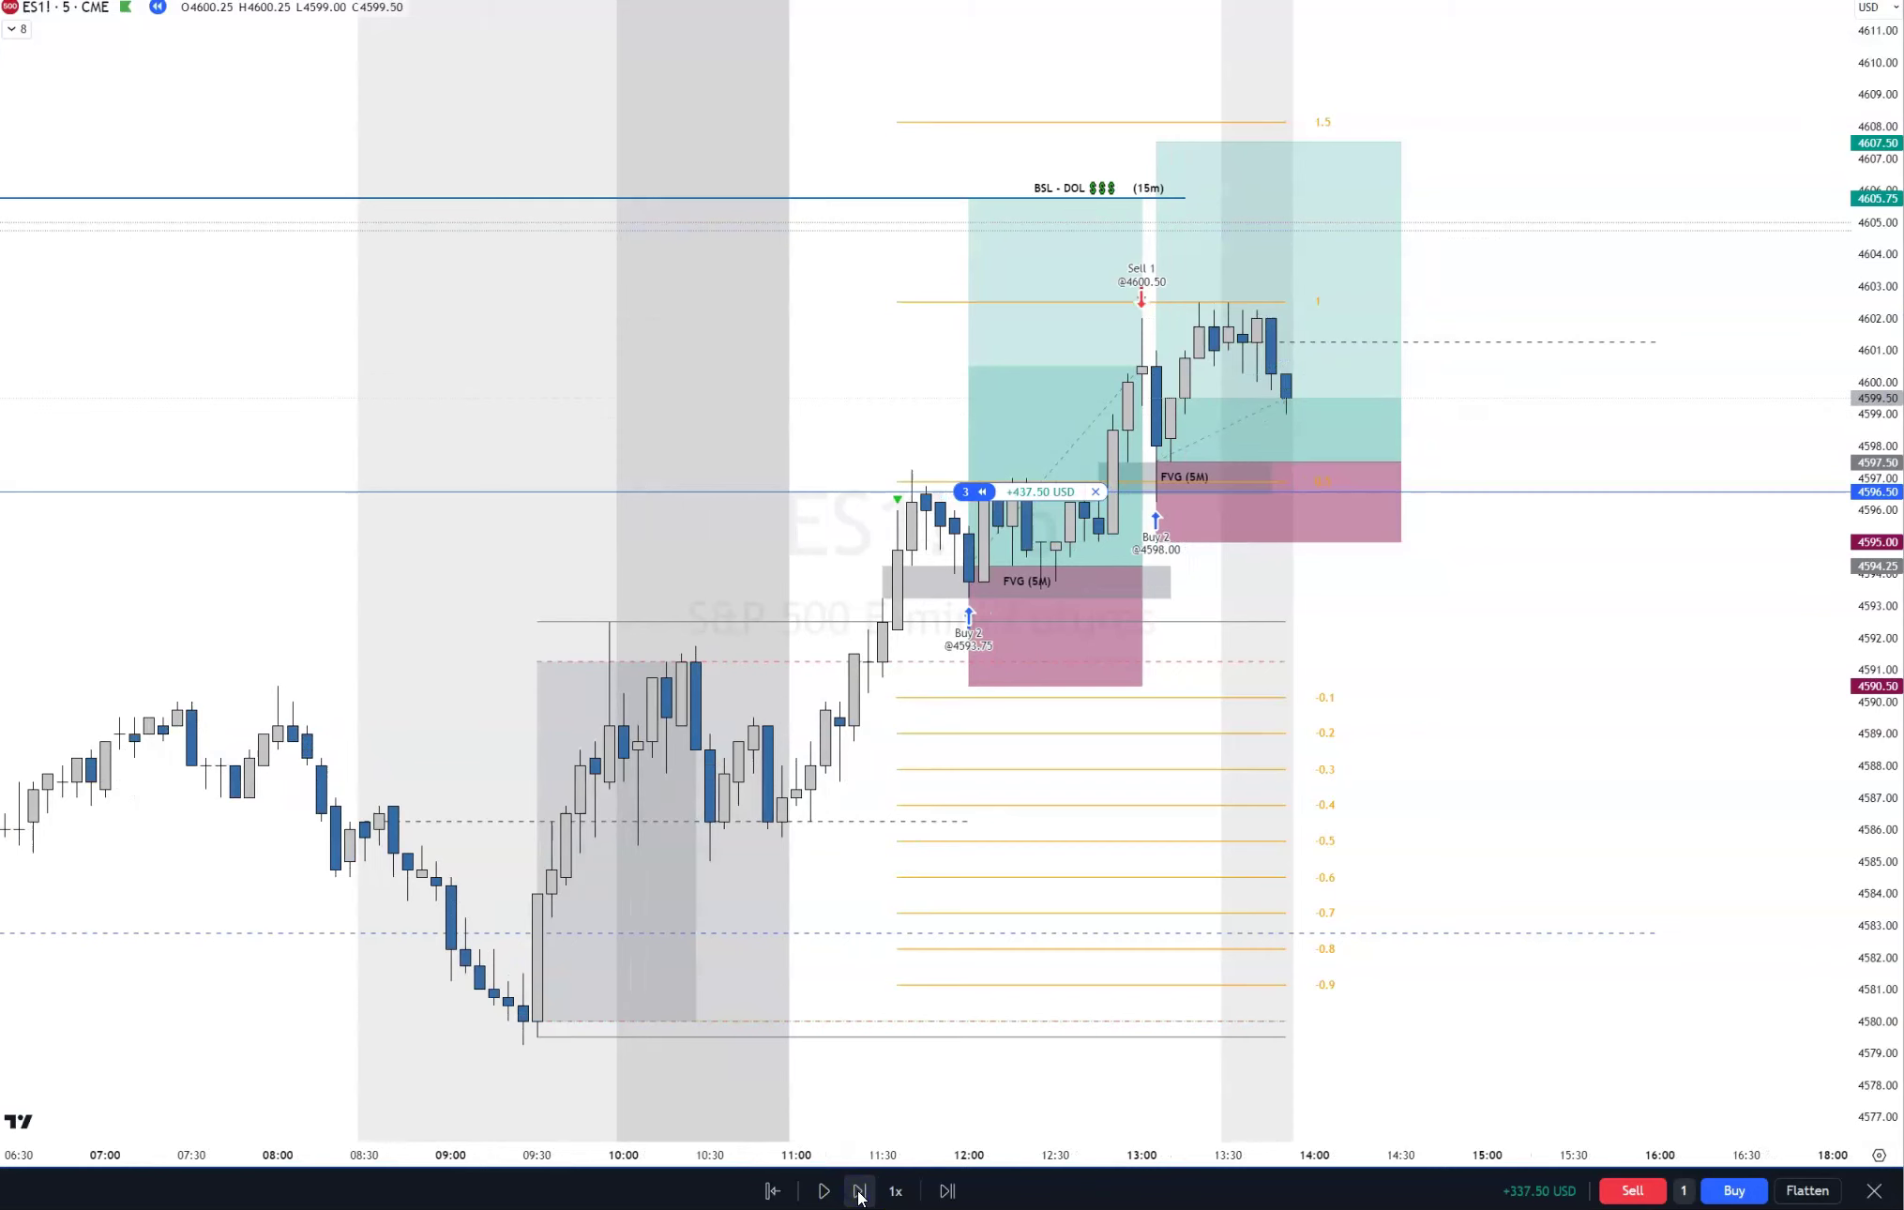
click(860, 1191)
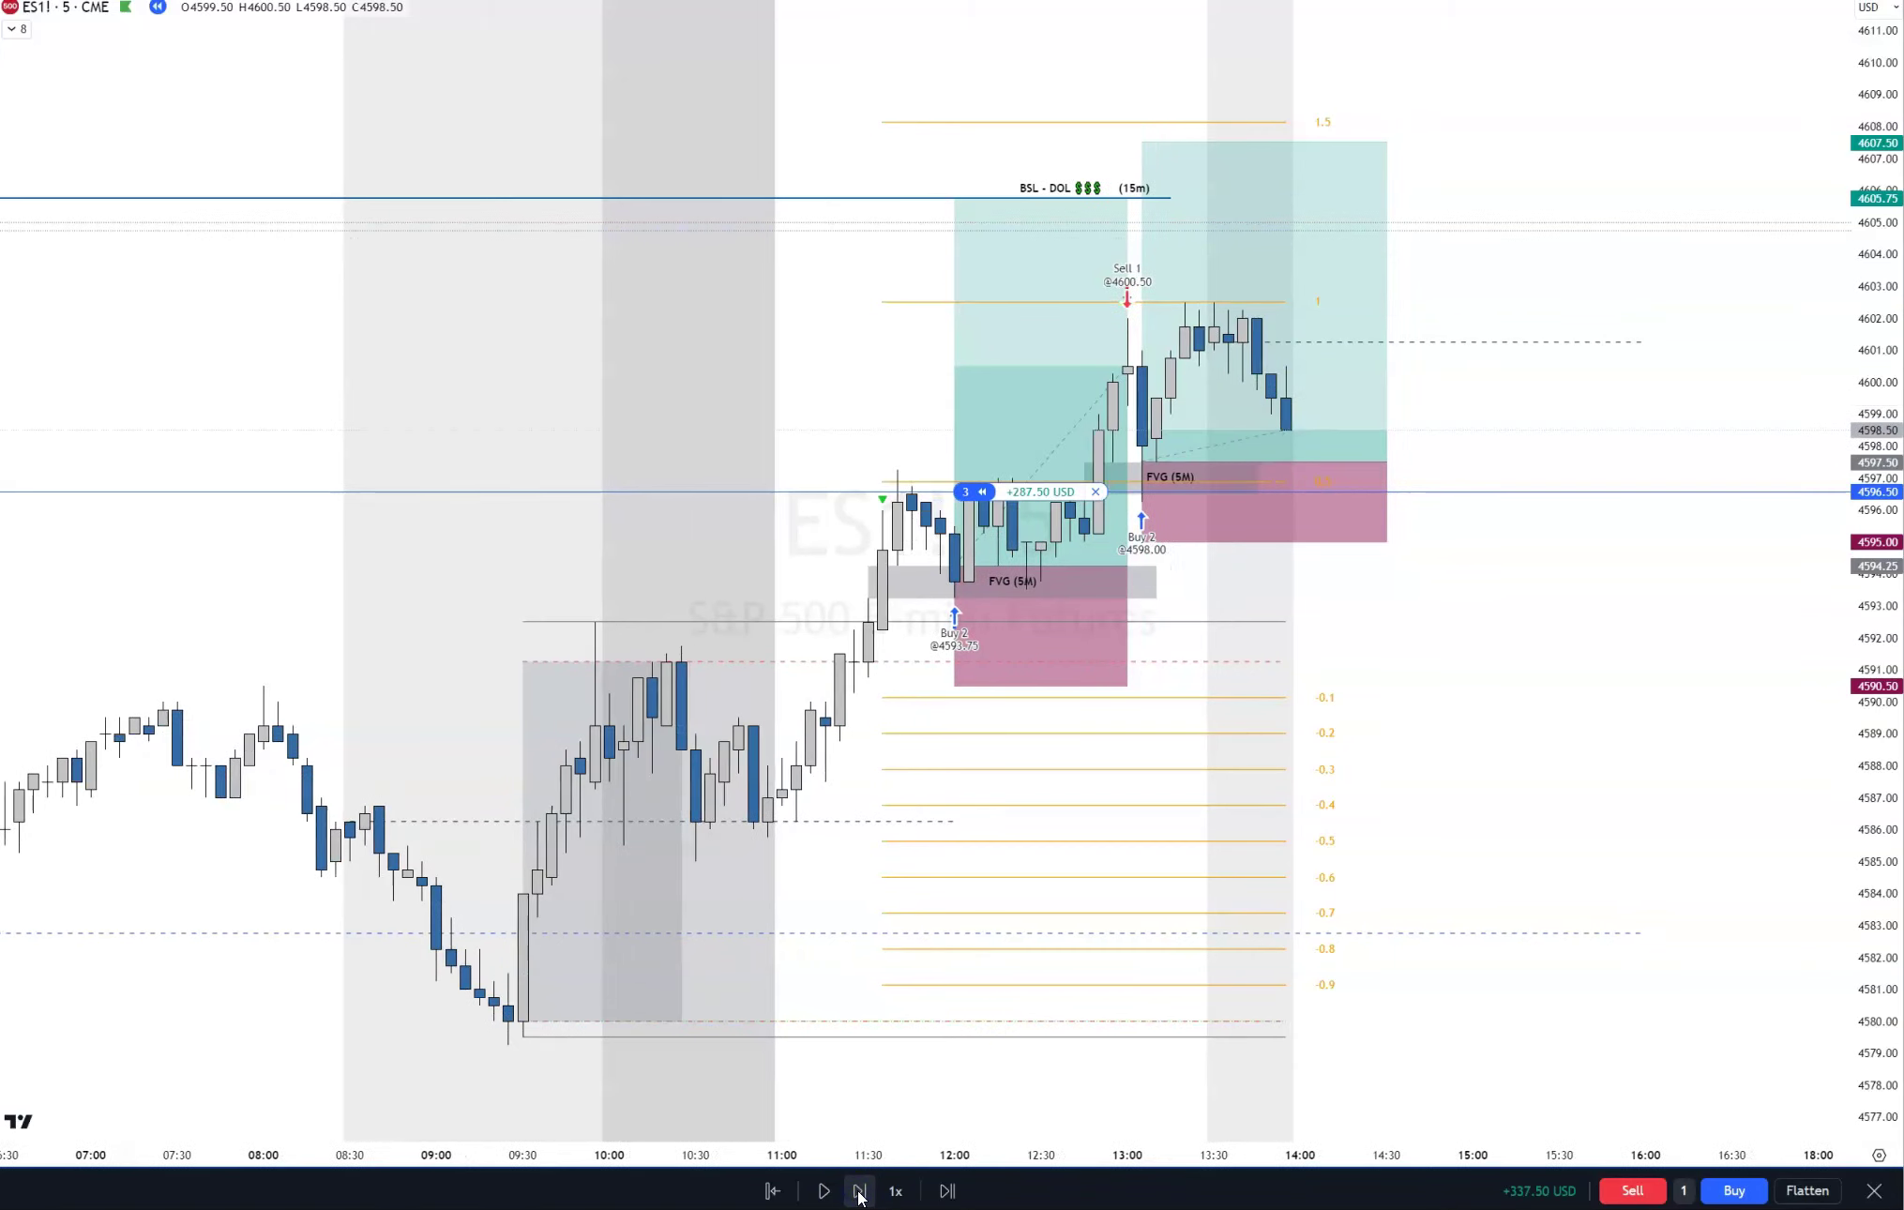
click(860, 1191)
click(860, 1191)
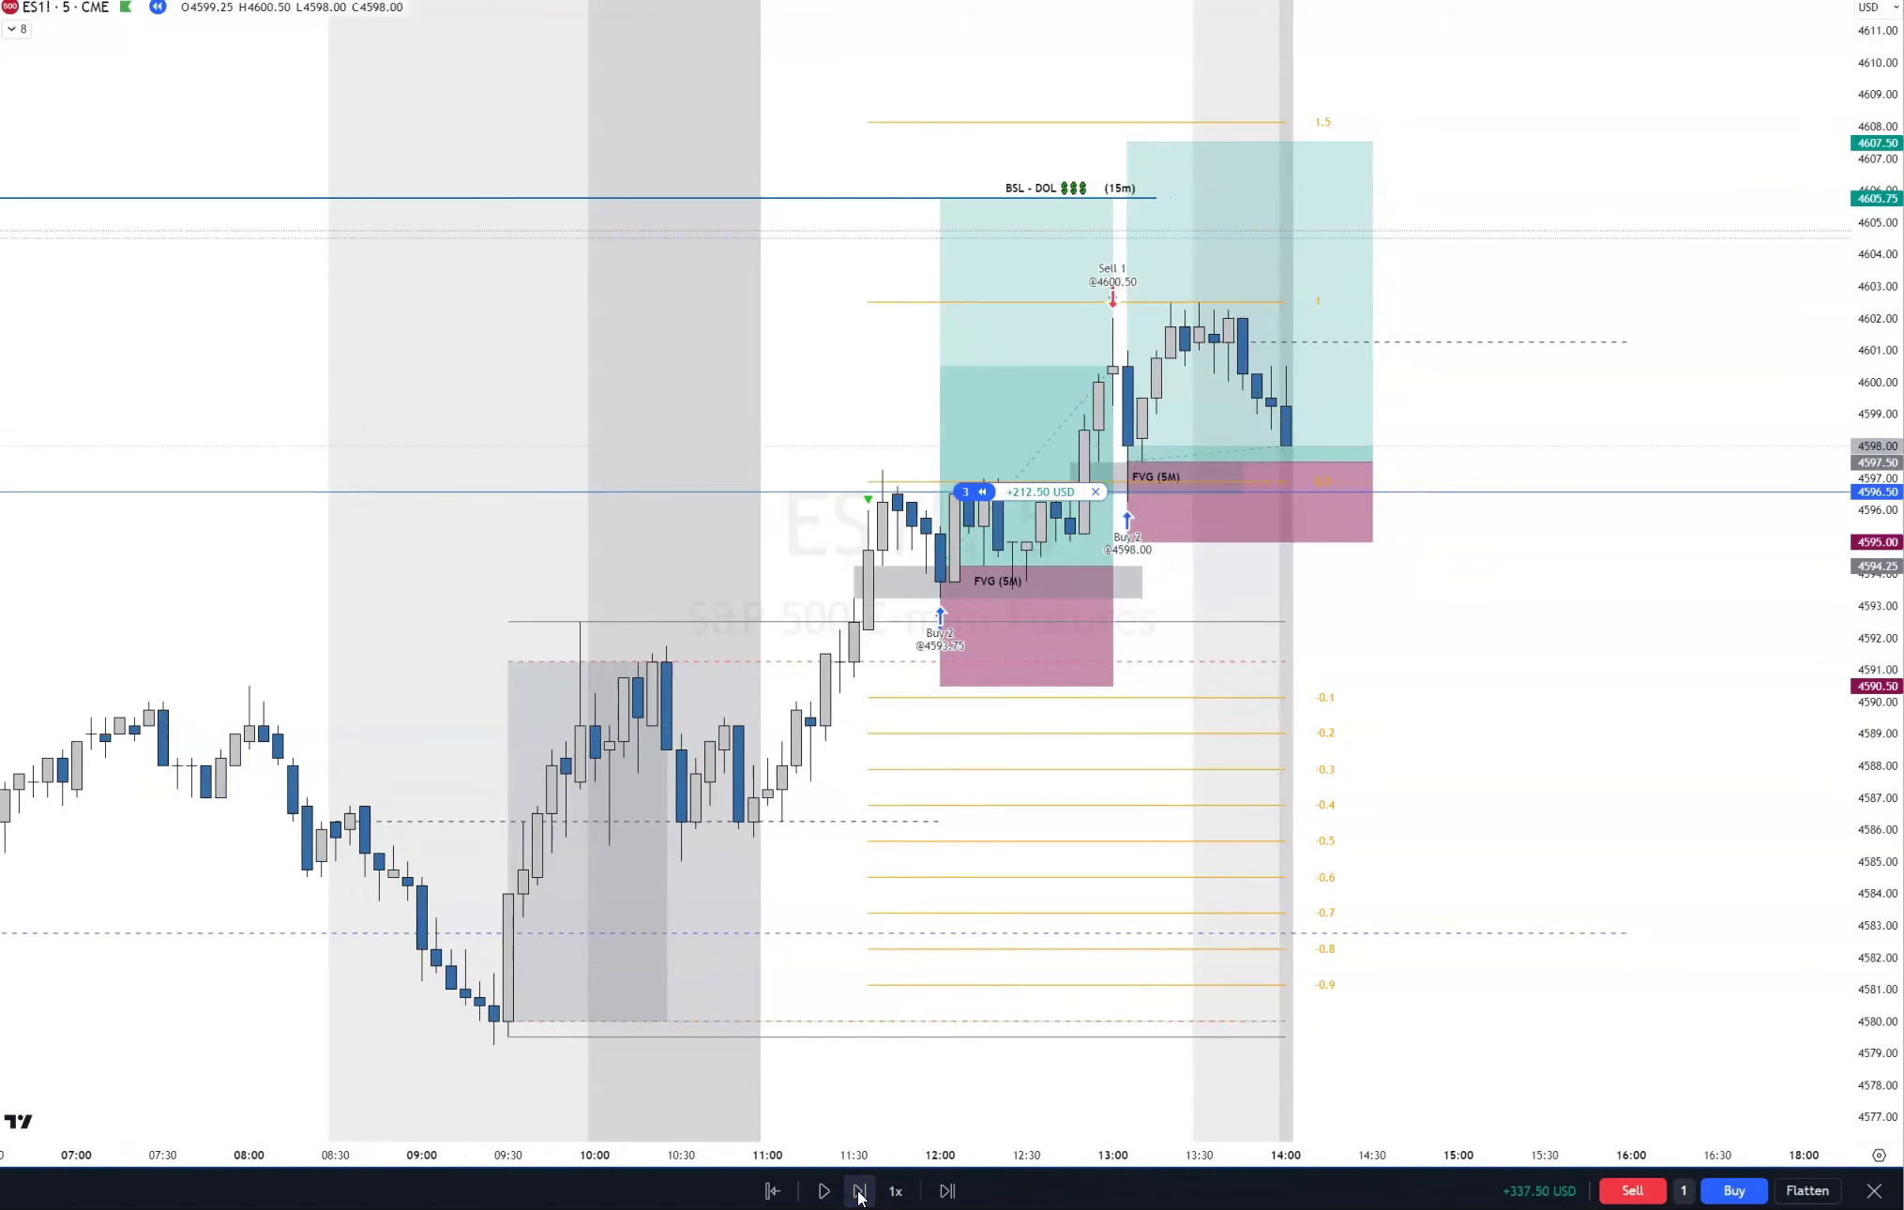
Step: Advance the replay to the 14:15 candle and sell 1 contract at 4603.00 as a partial
click(860, 1191)
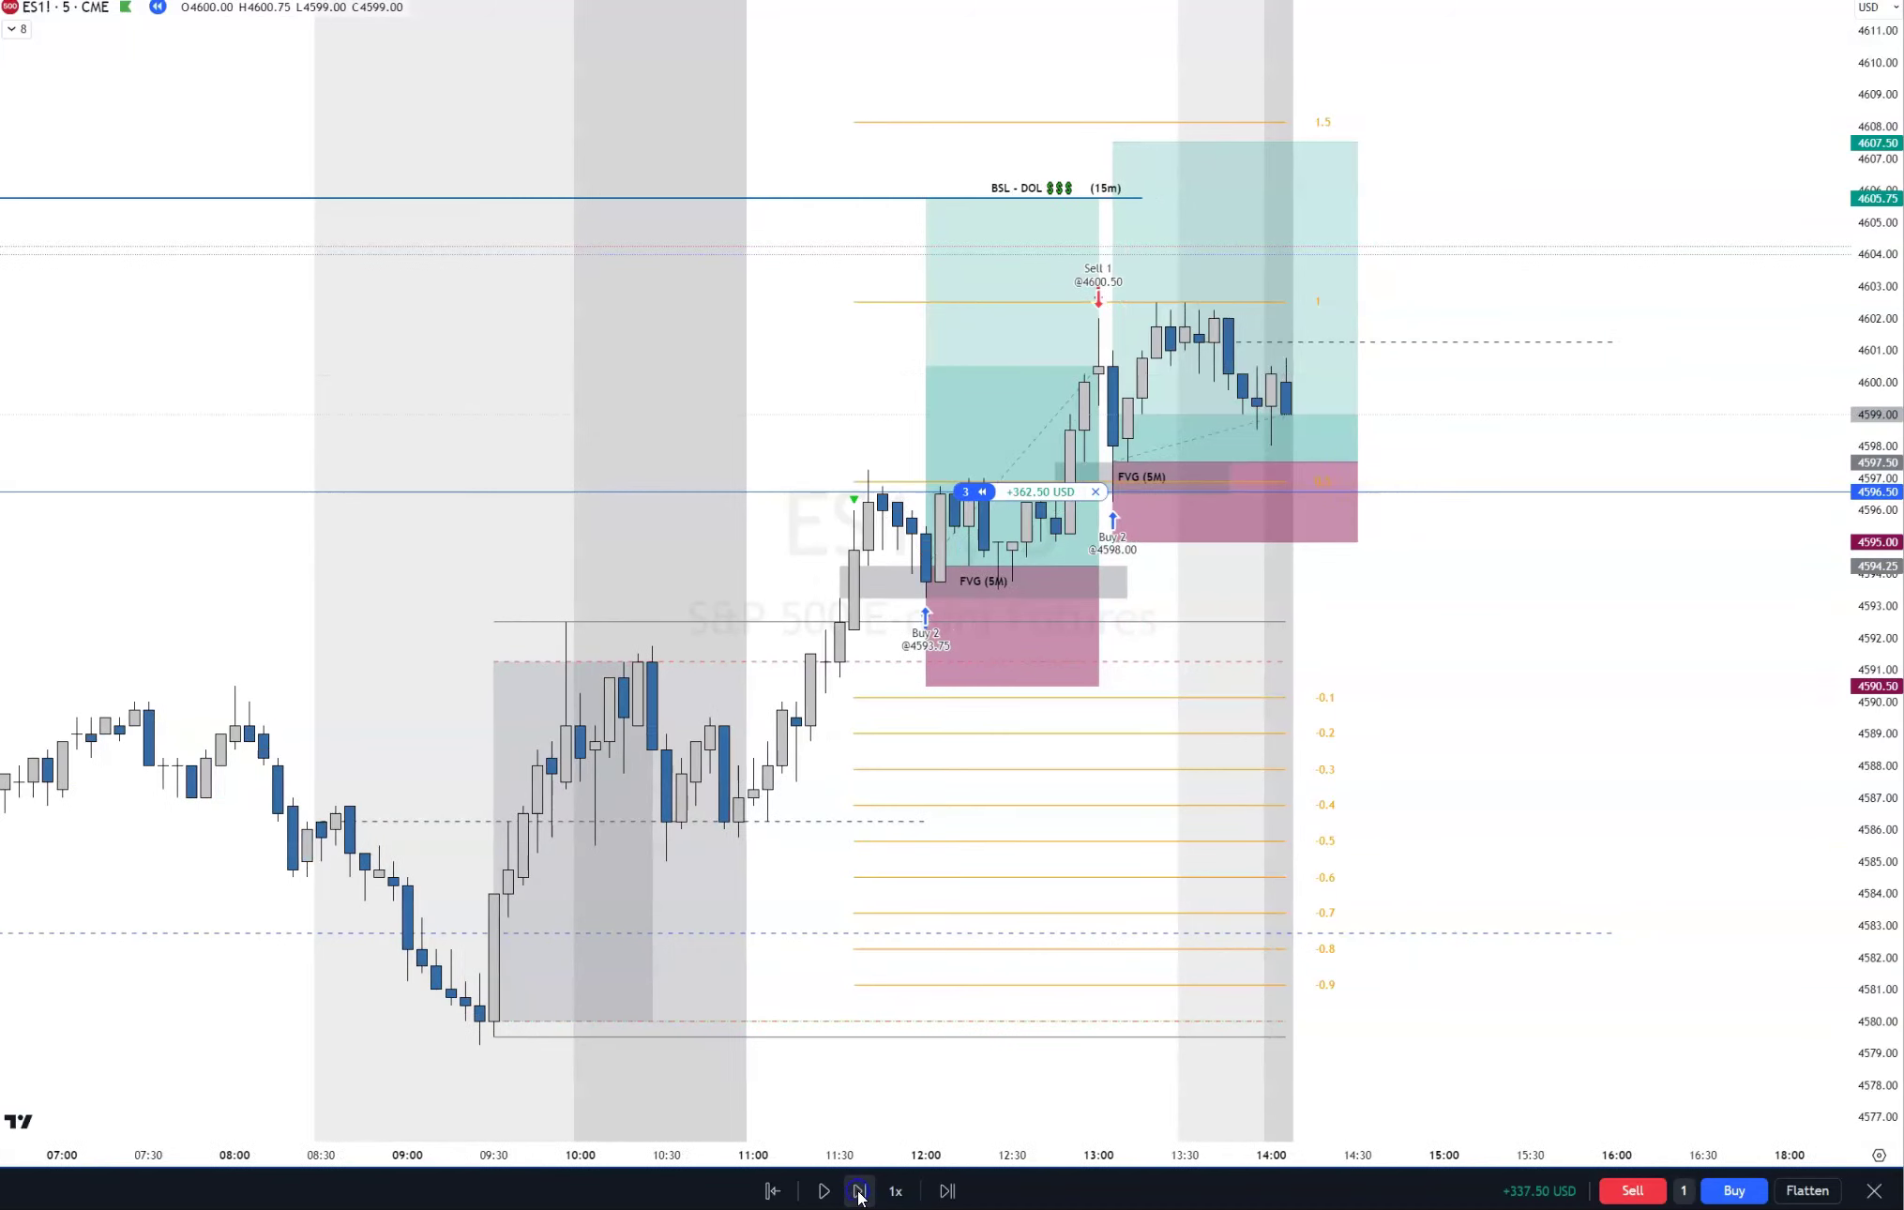
click(859, 1190)
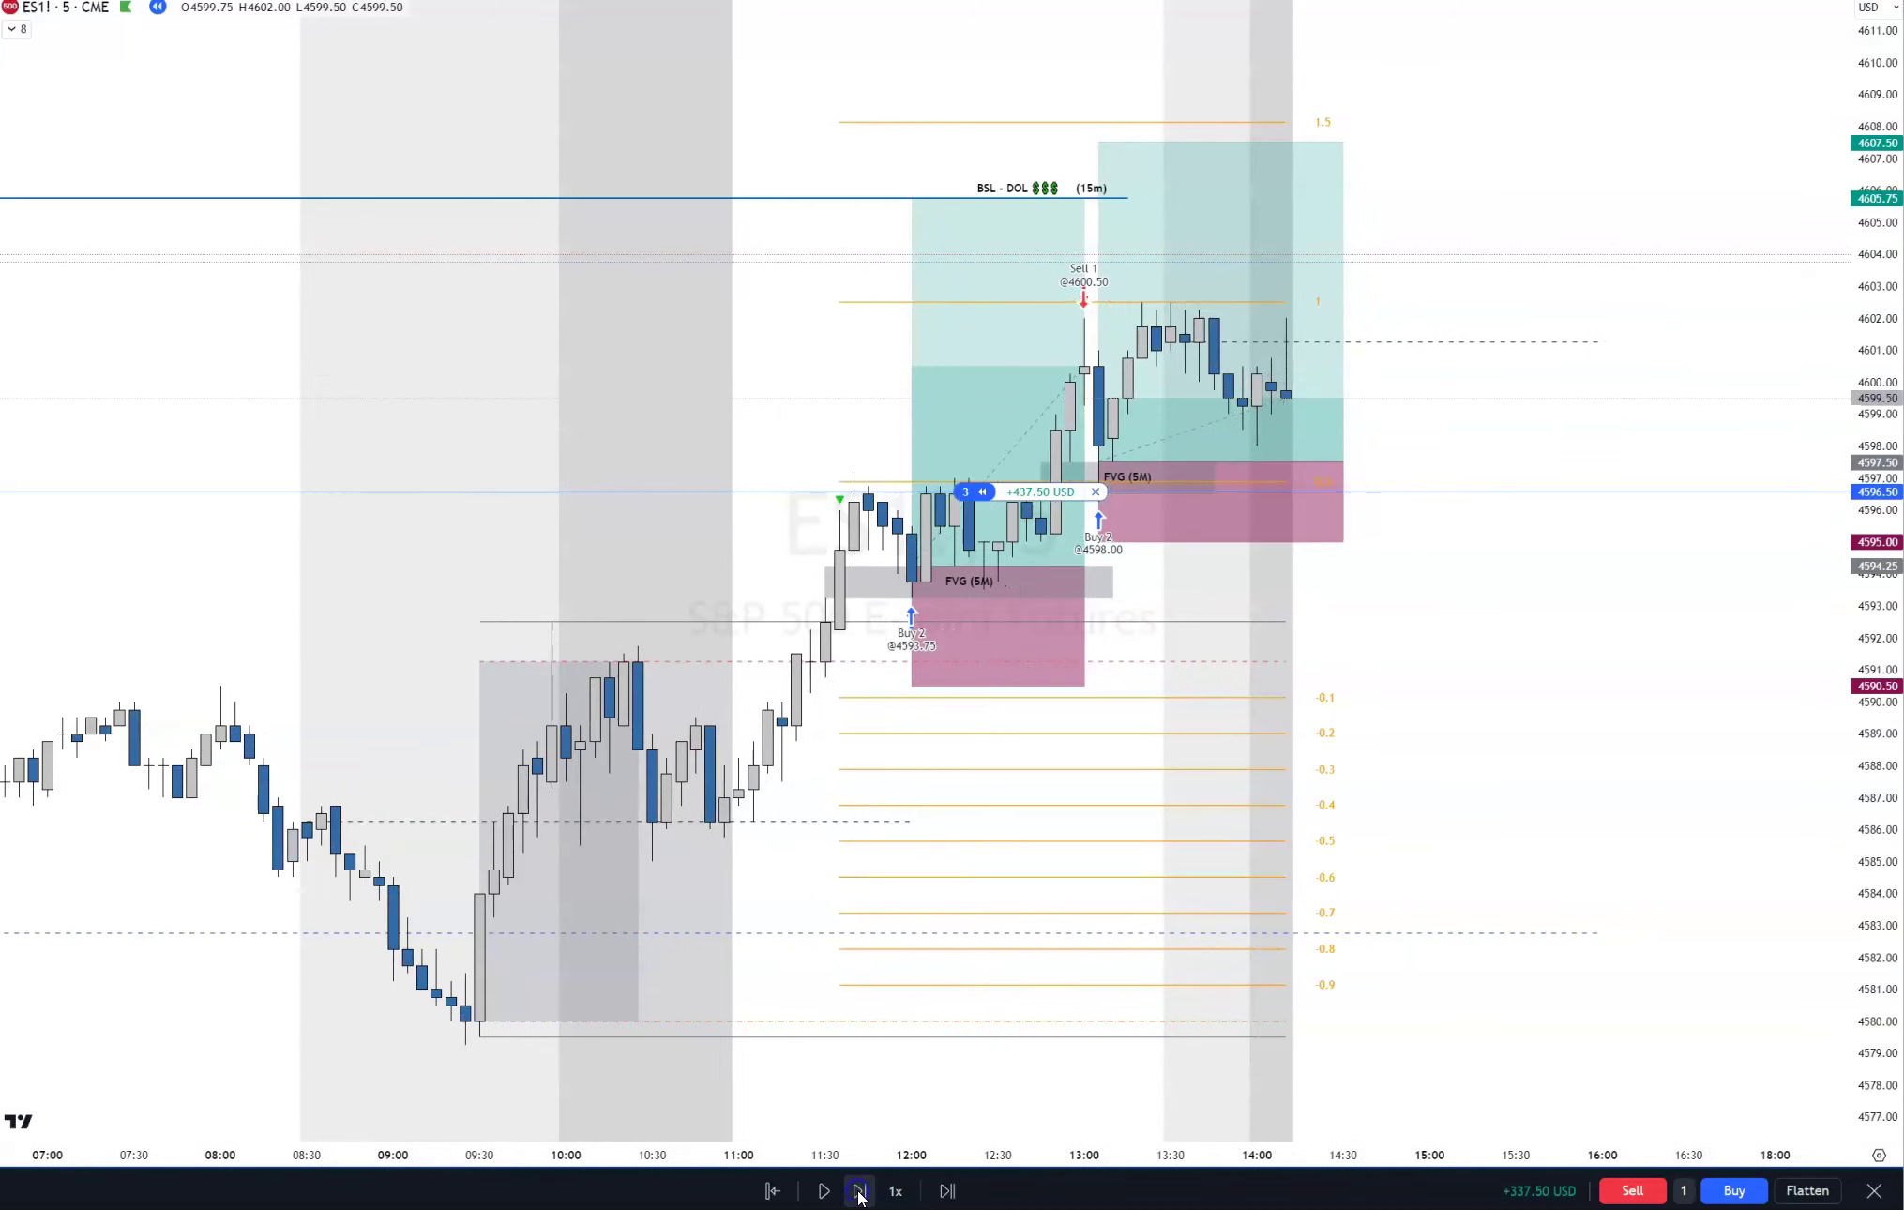
click(860, 1191)
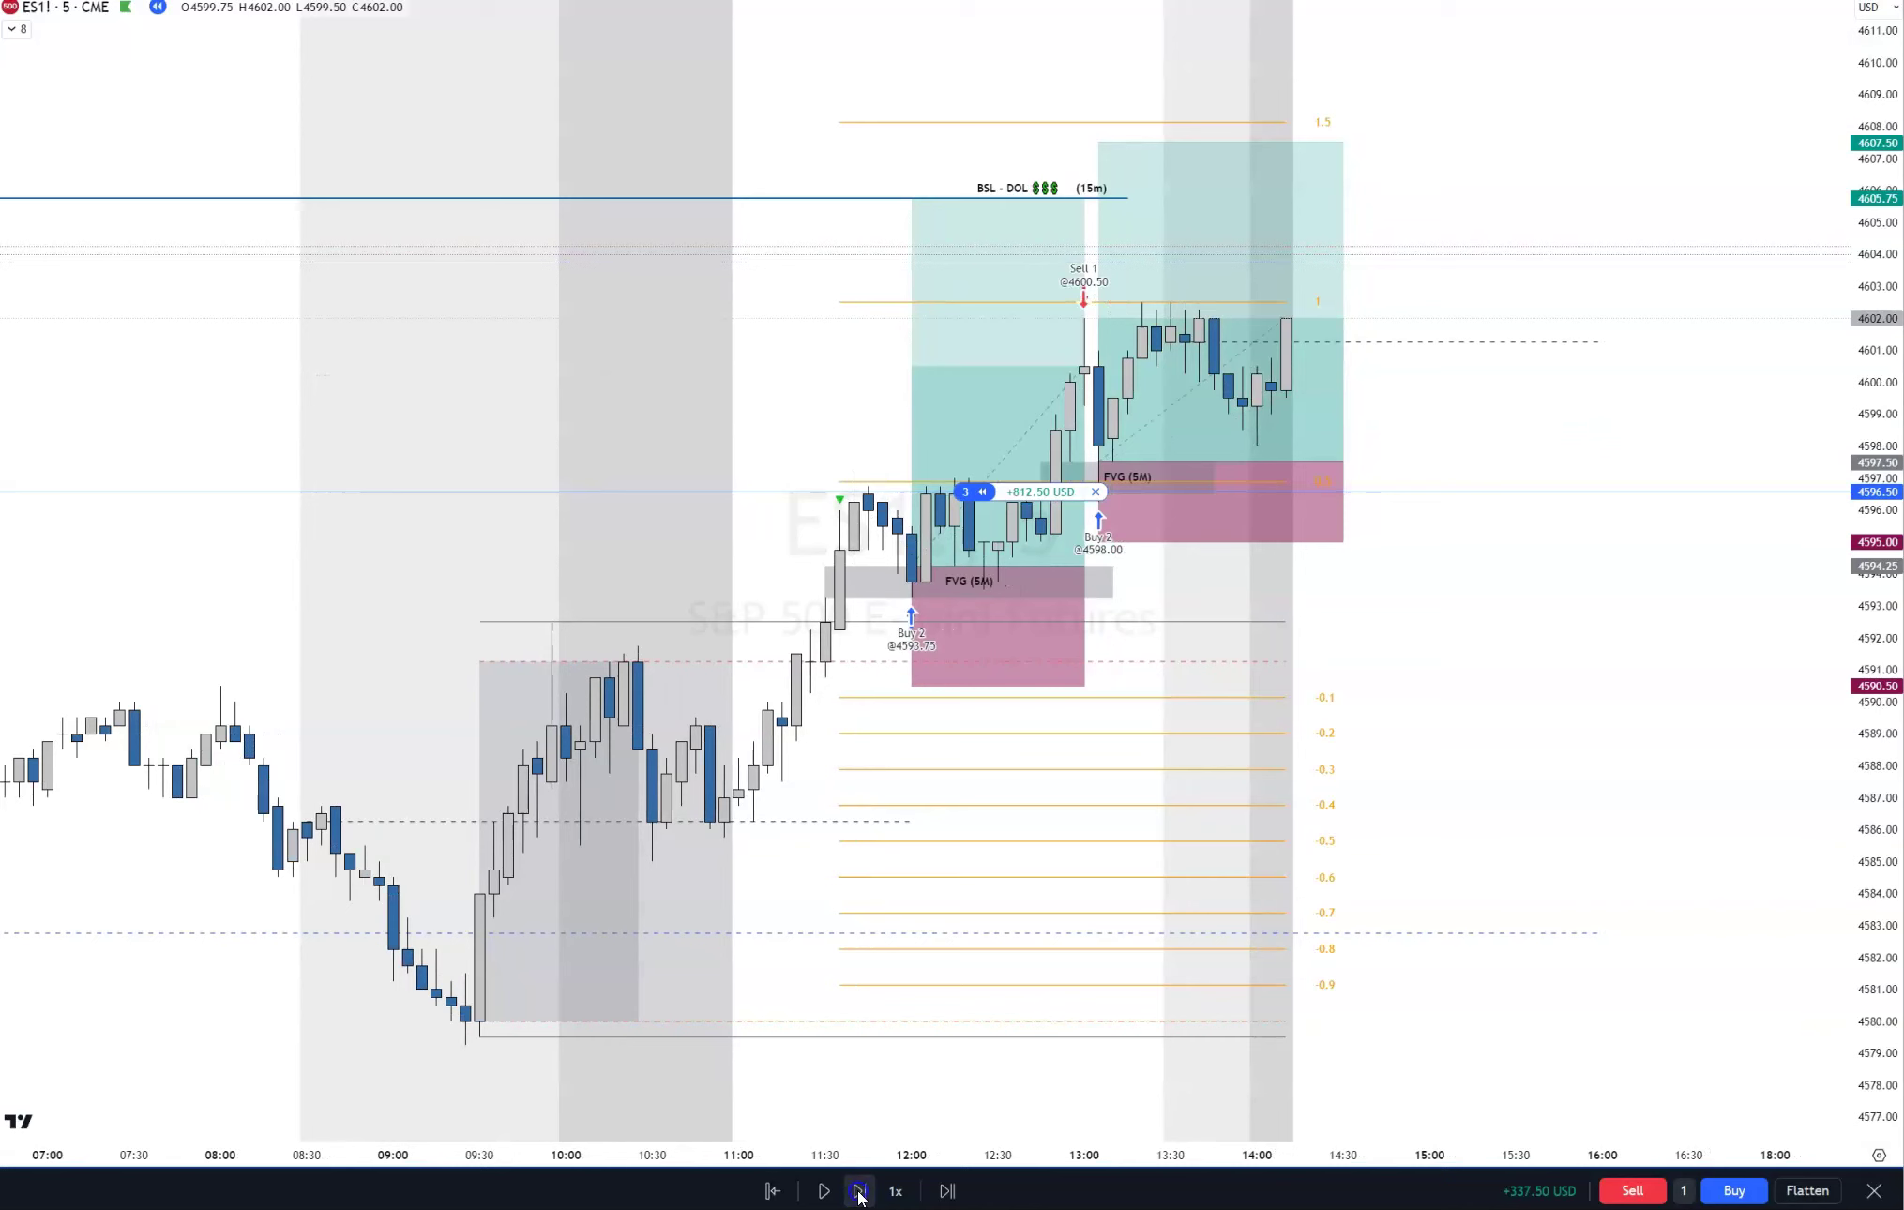
click(860, 1191)
click(860, 1191)
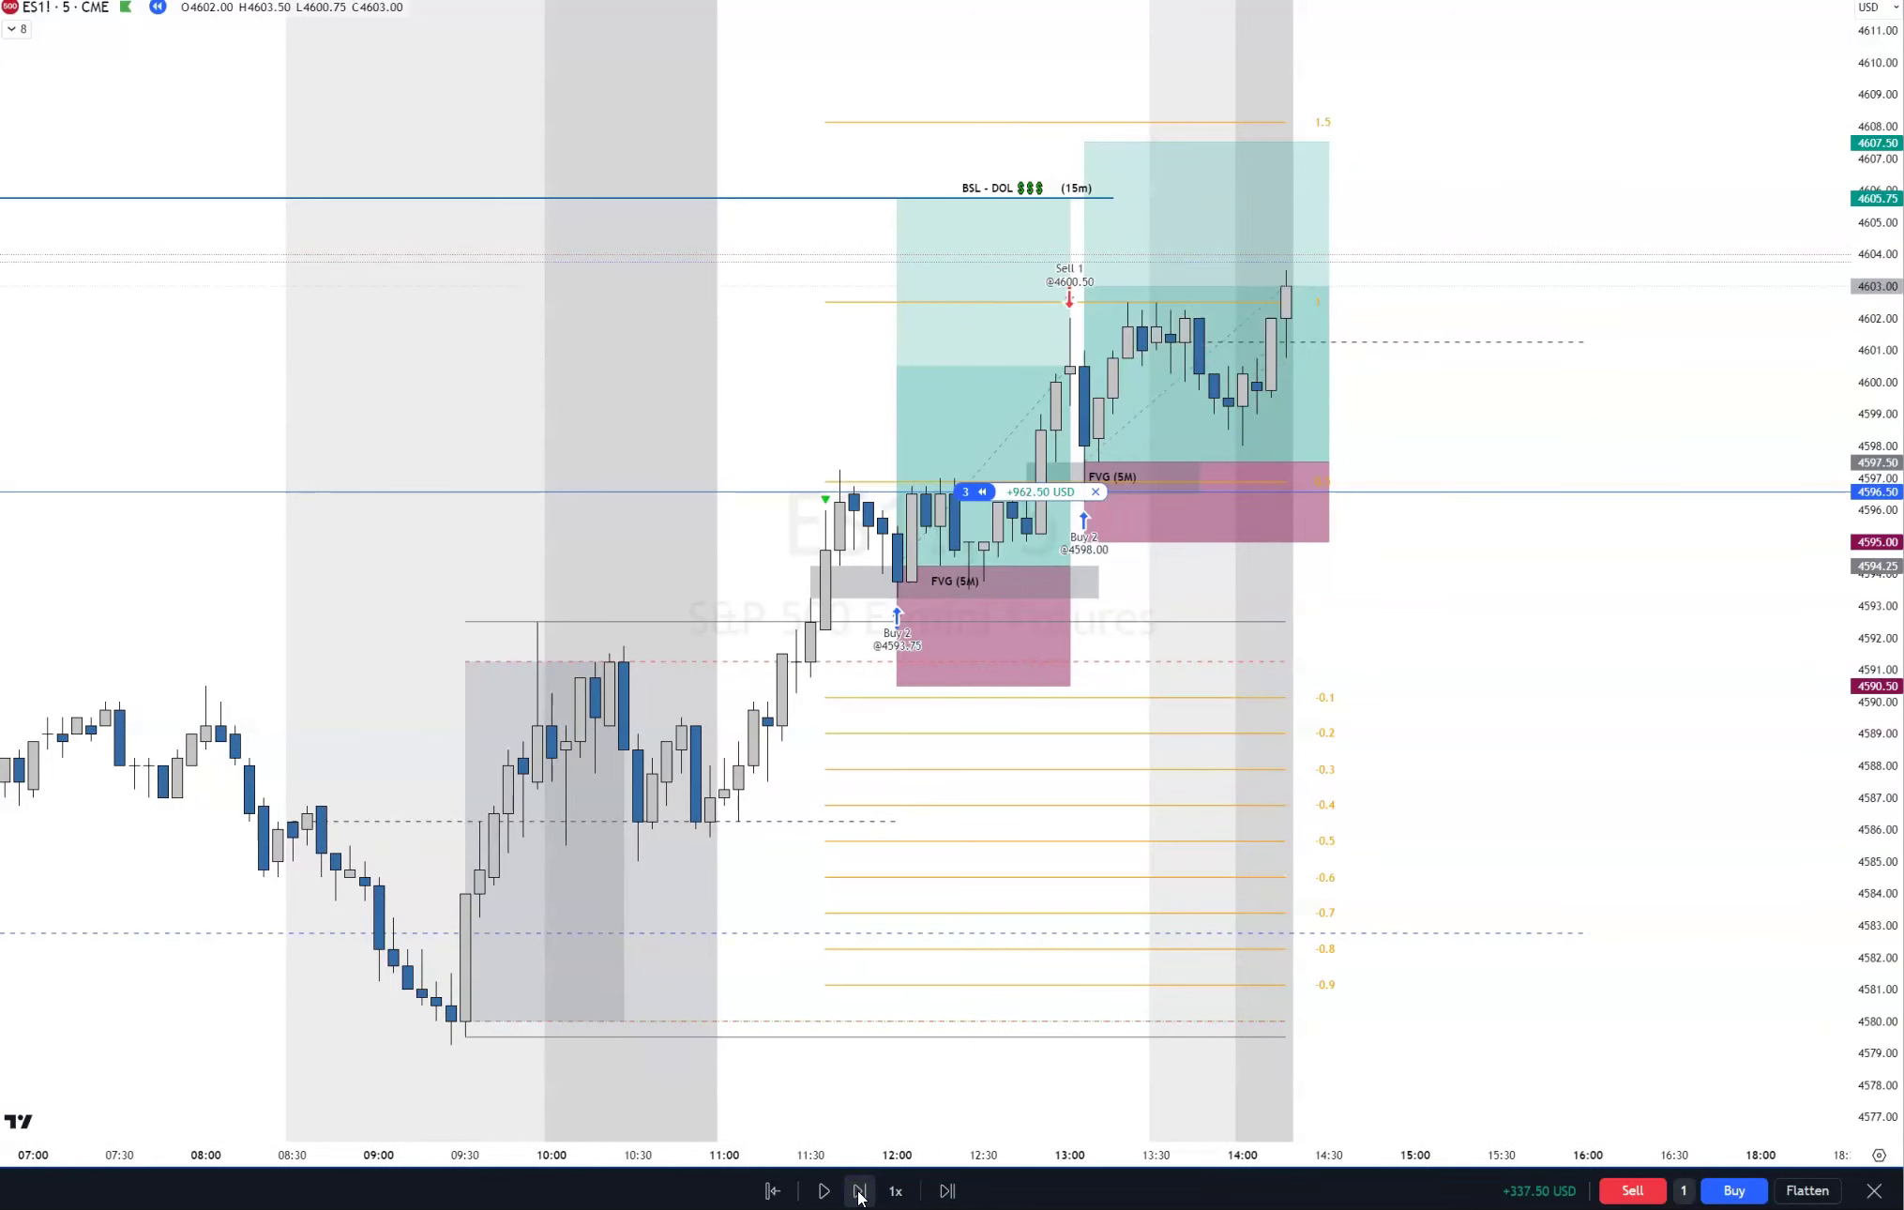
click(1651, 1197)
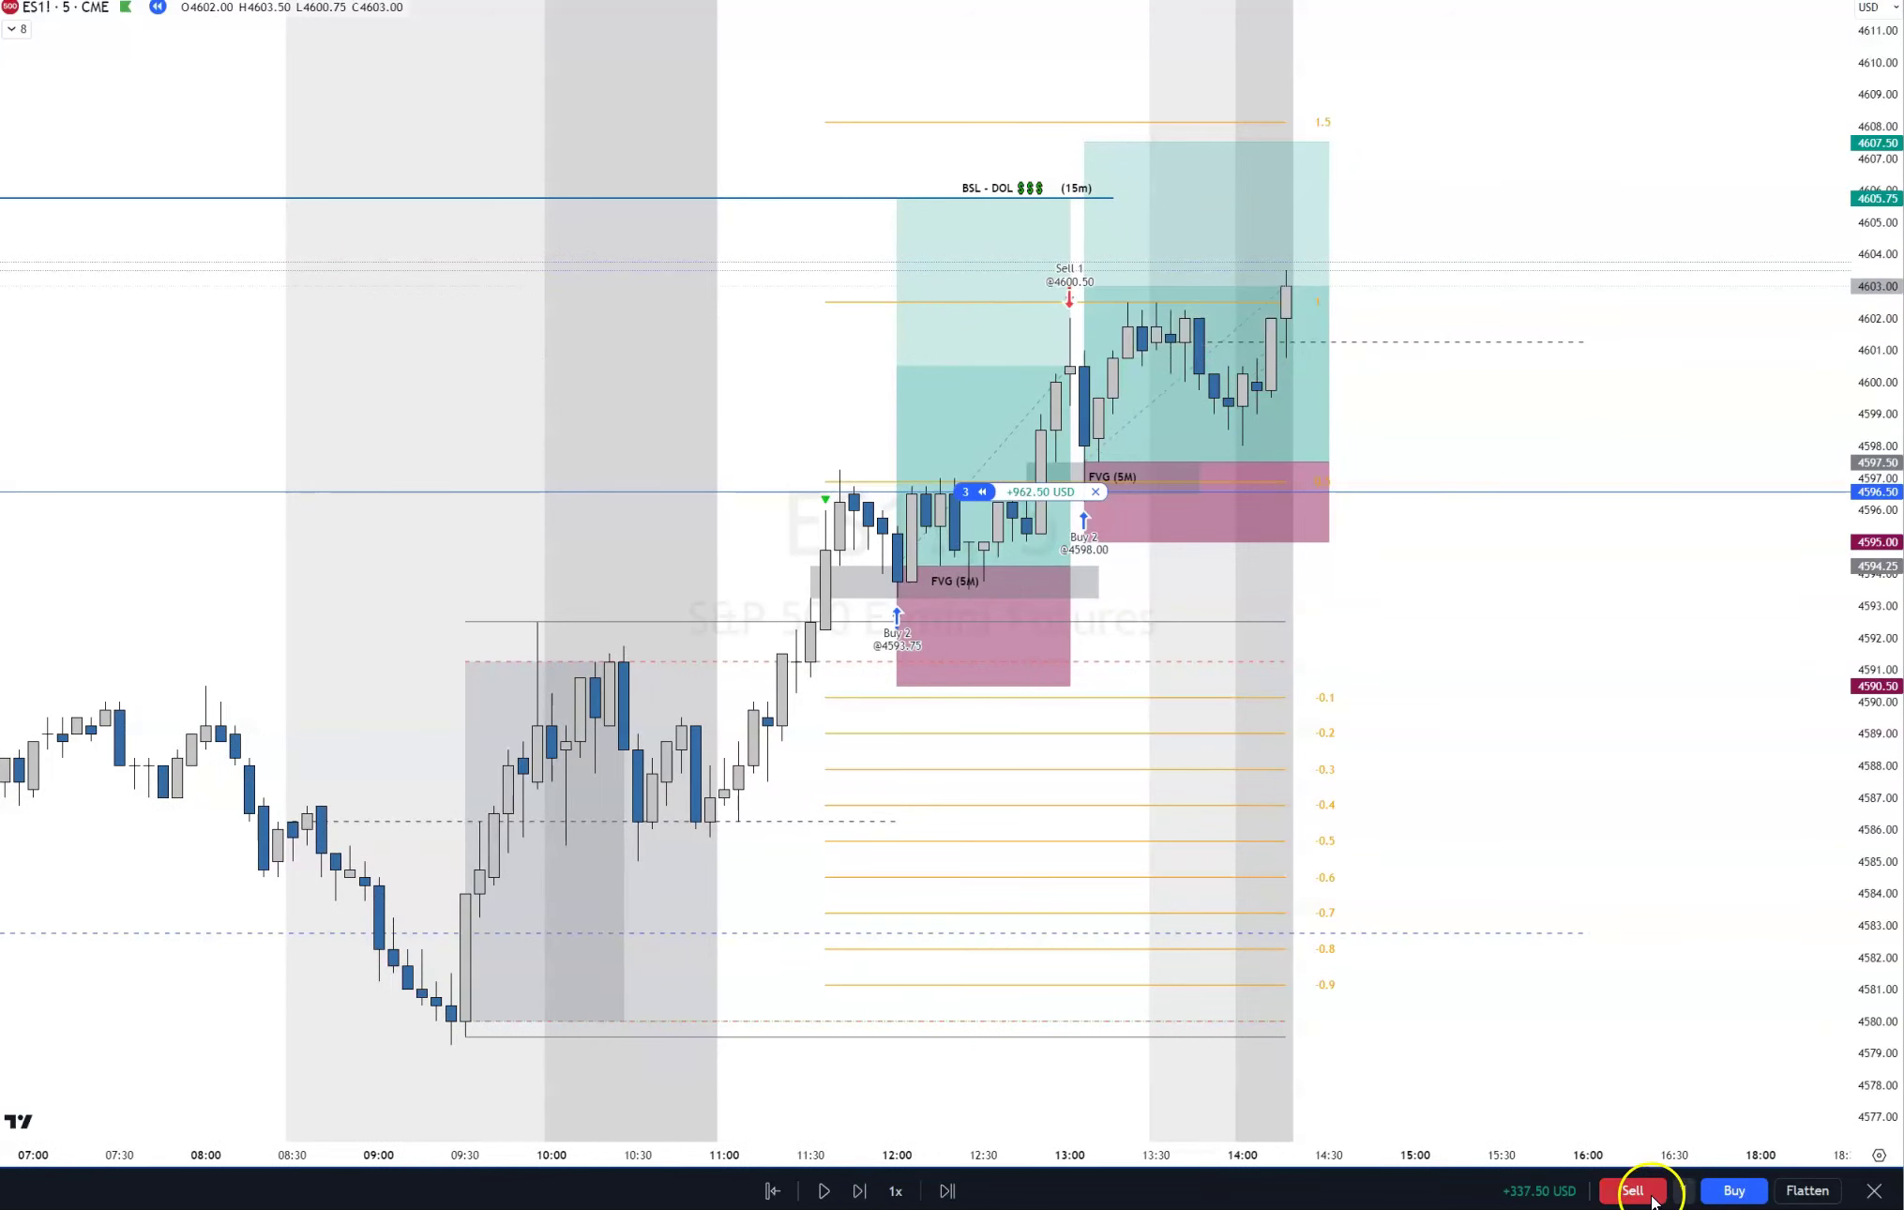
Step: Extend the BSL - DOL line at 4605.75 to 14:30
click(1332, 458)
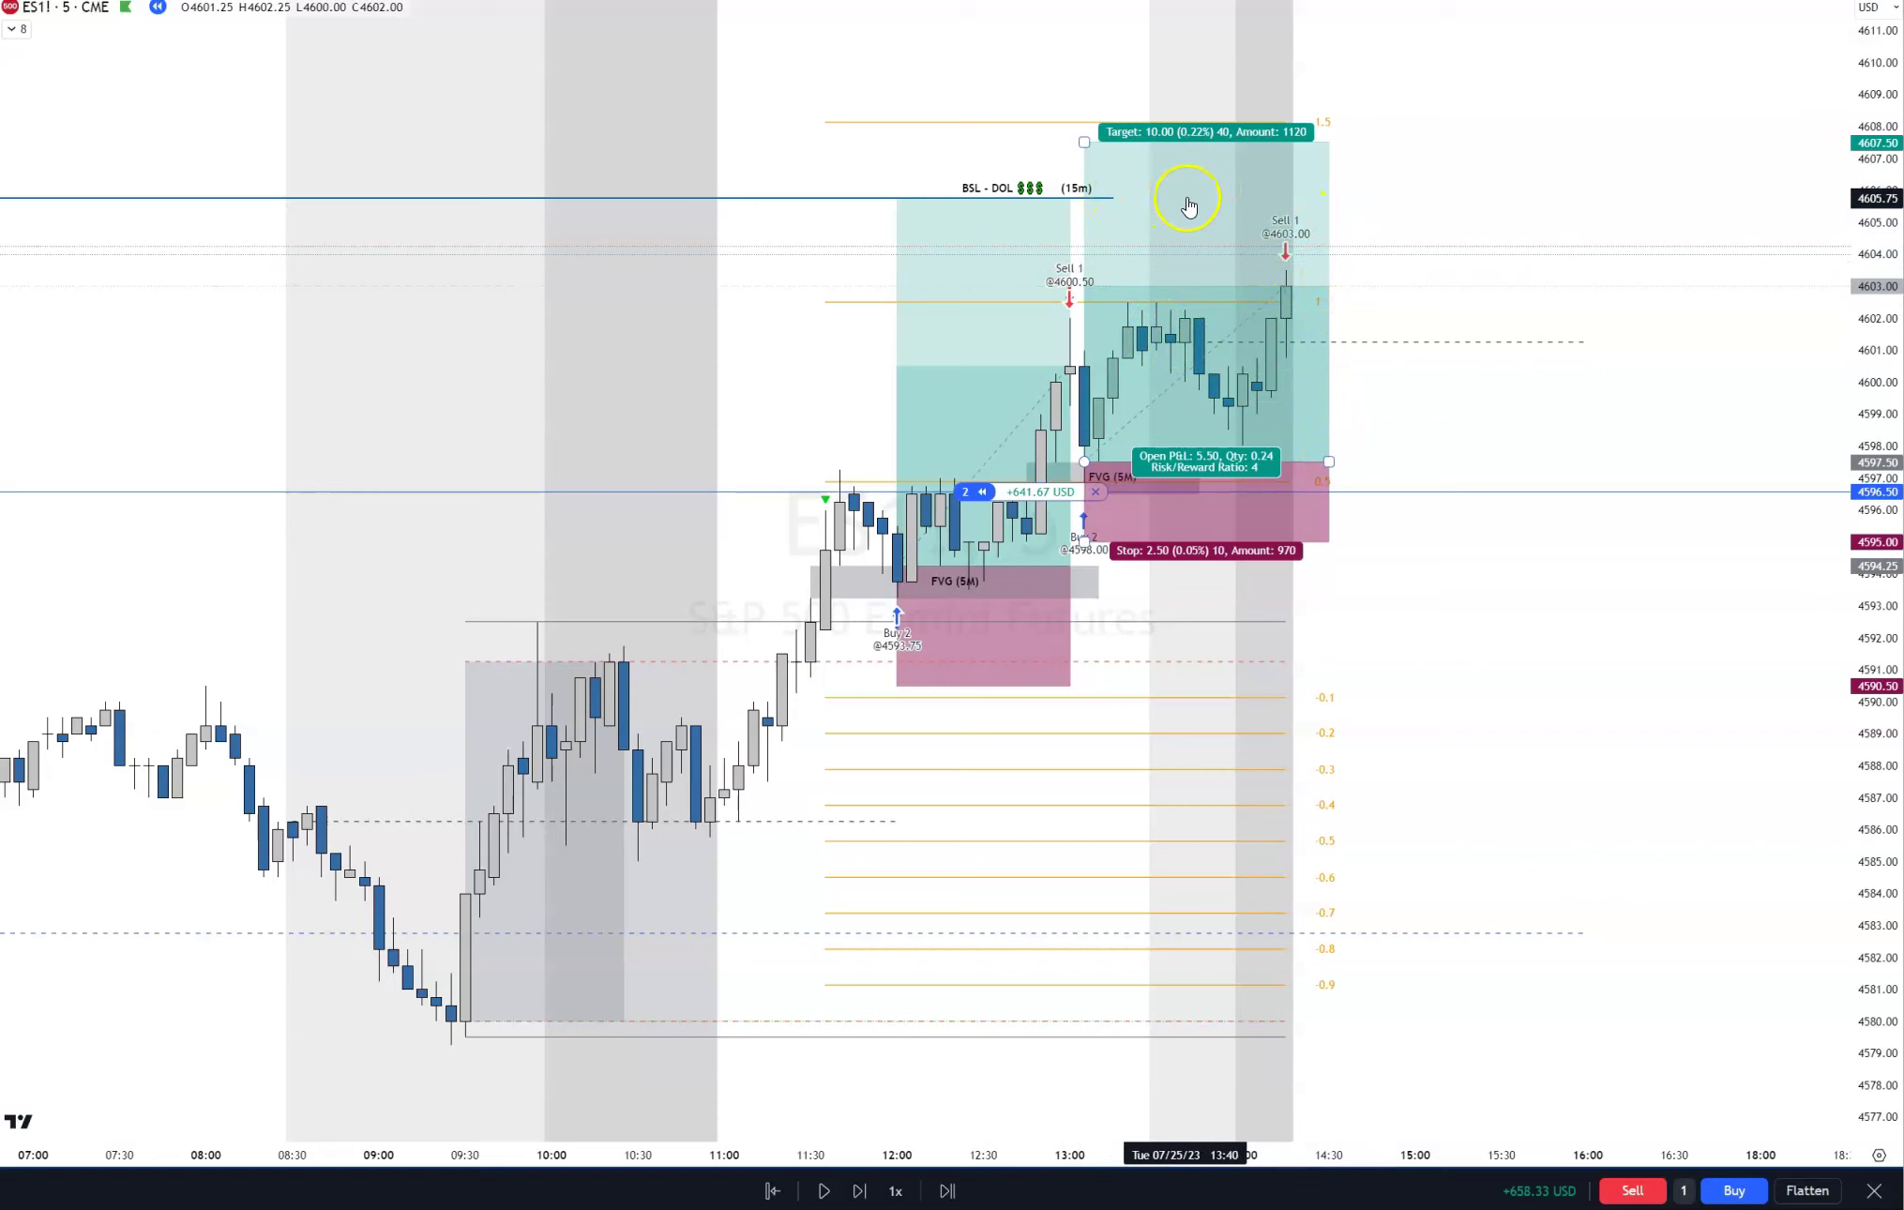
click(1127, 197)
drag(1127, 198, 1330, 198)
click(1444, 191)
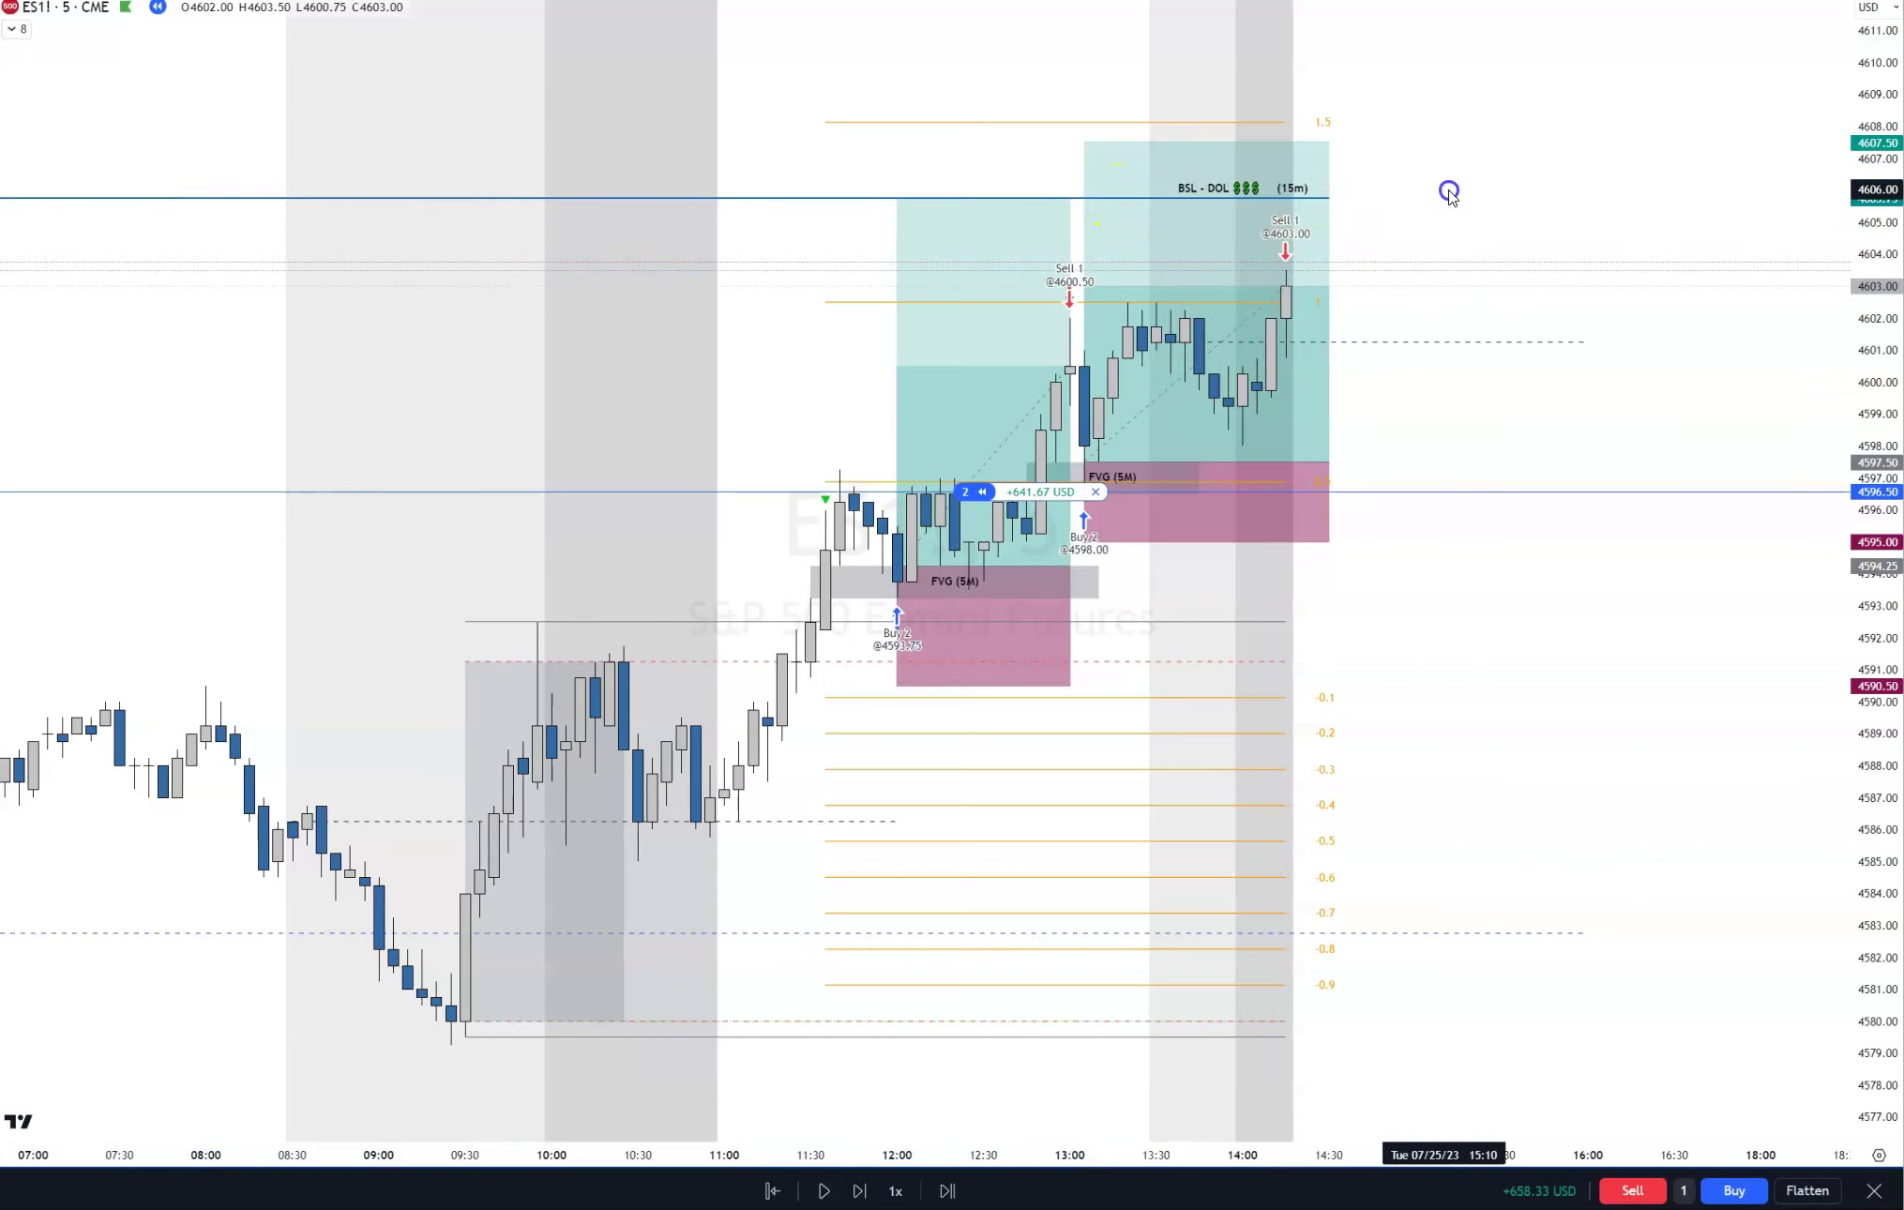
Step: Advance the replay to the 14:30 candle and flatten the remaining 2 contracts at 4607.25
click(861, 1191)
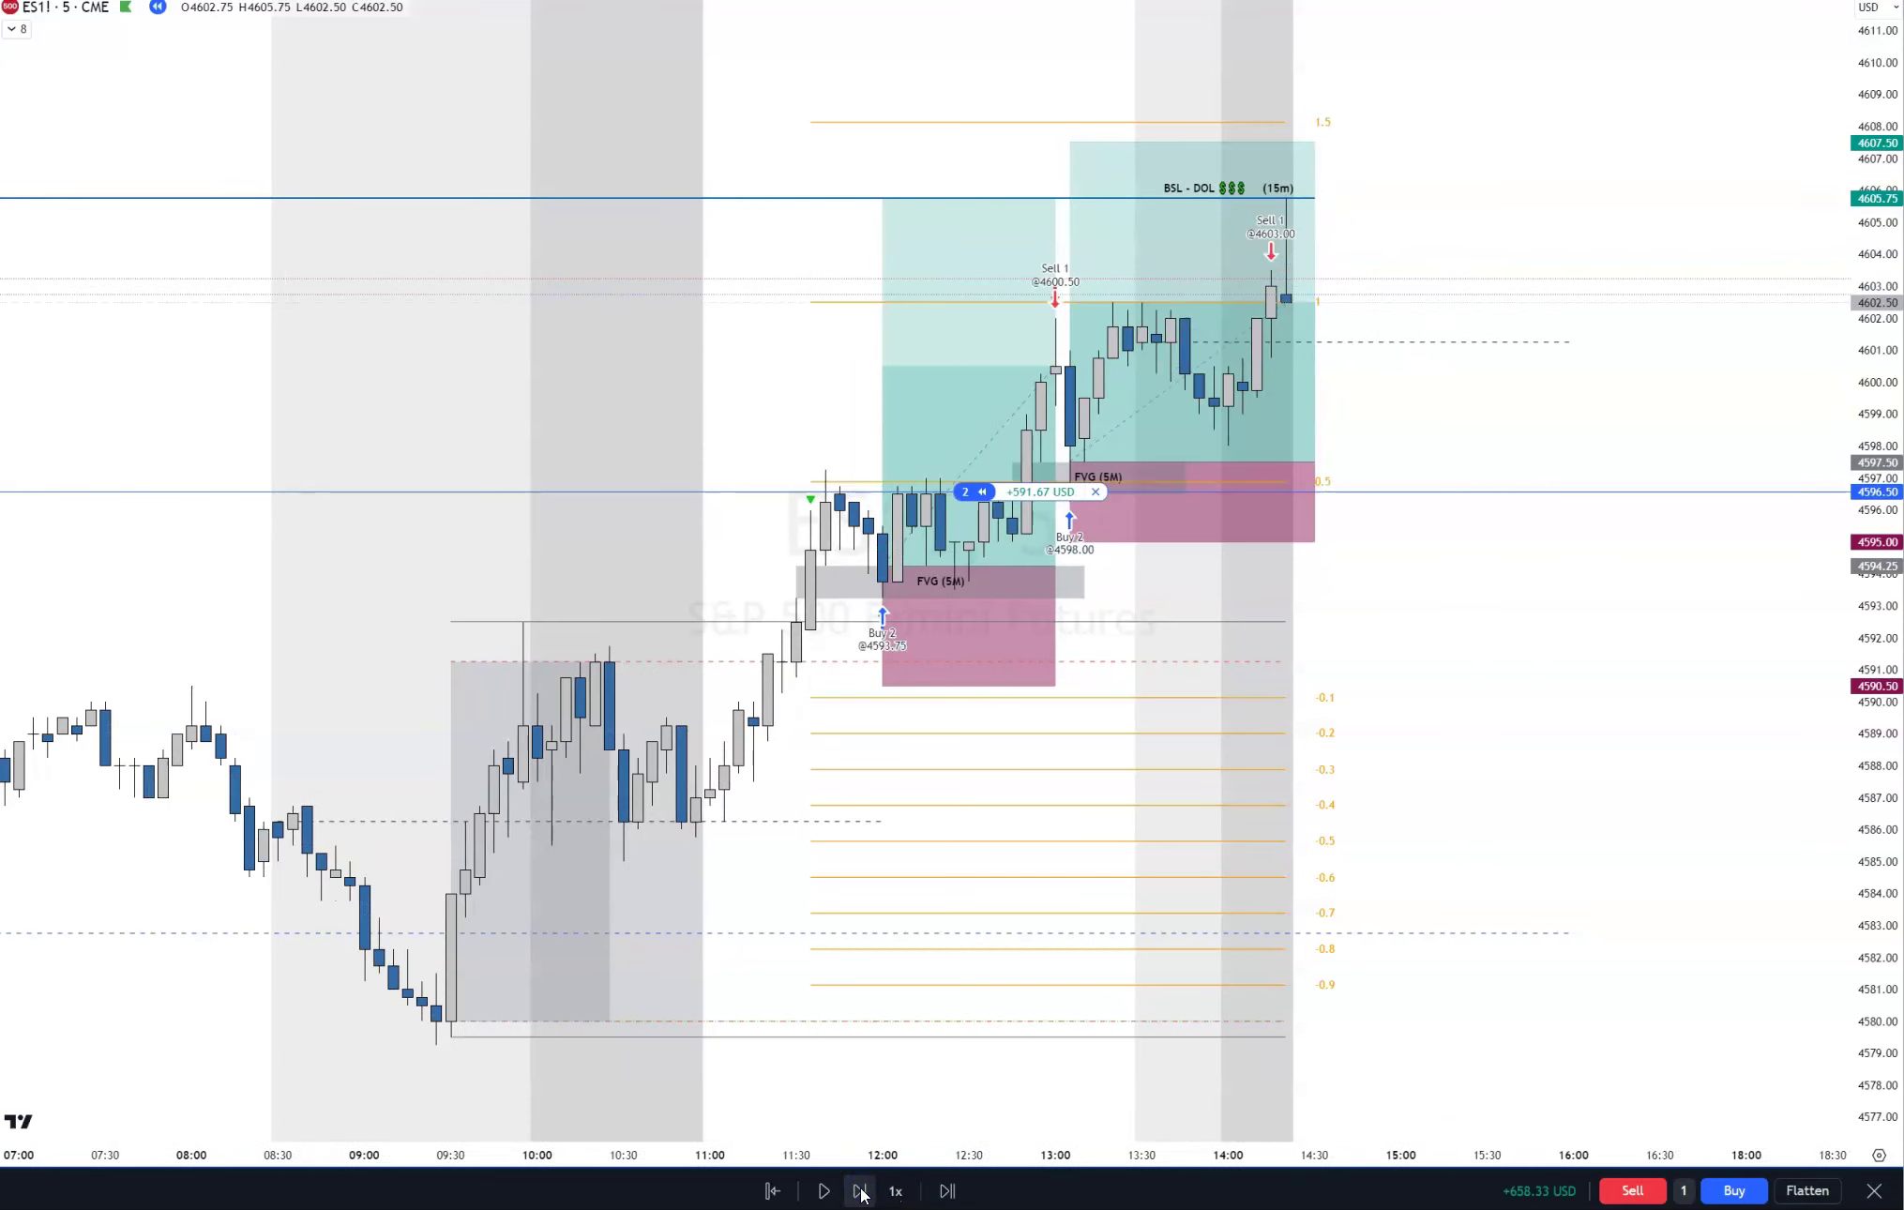
click(861, 1190)
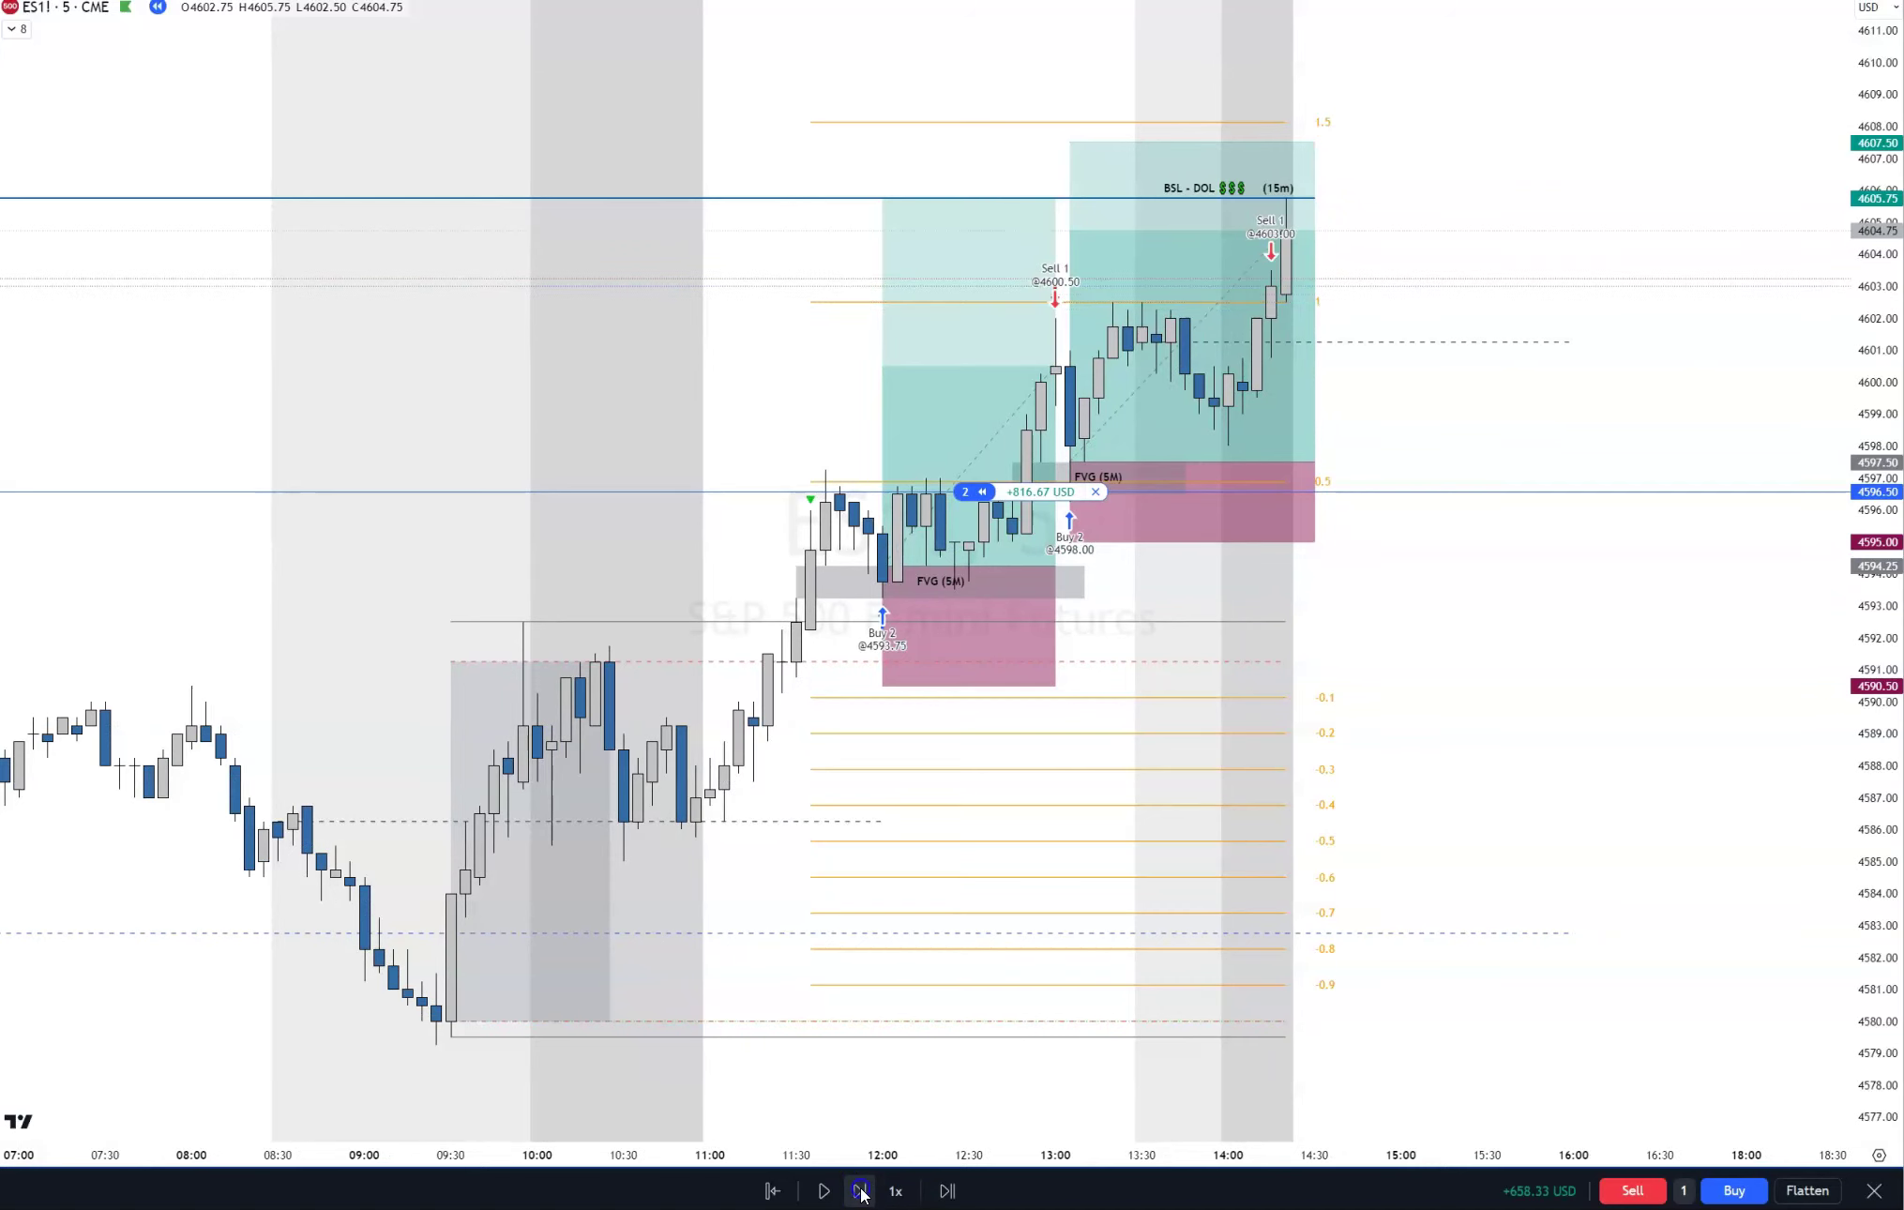
click(861, 1191)
click(861, 1191)
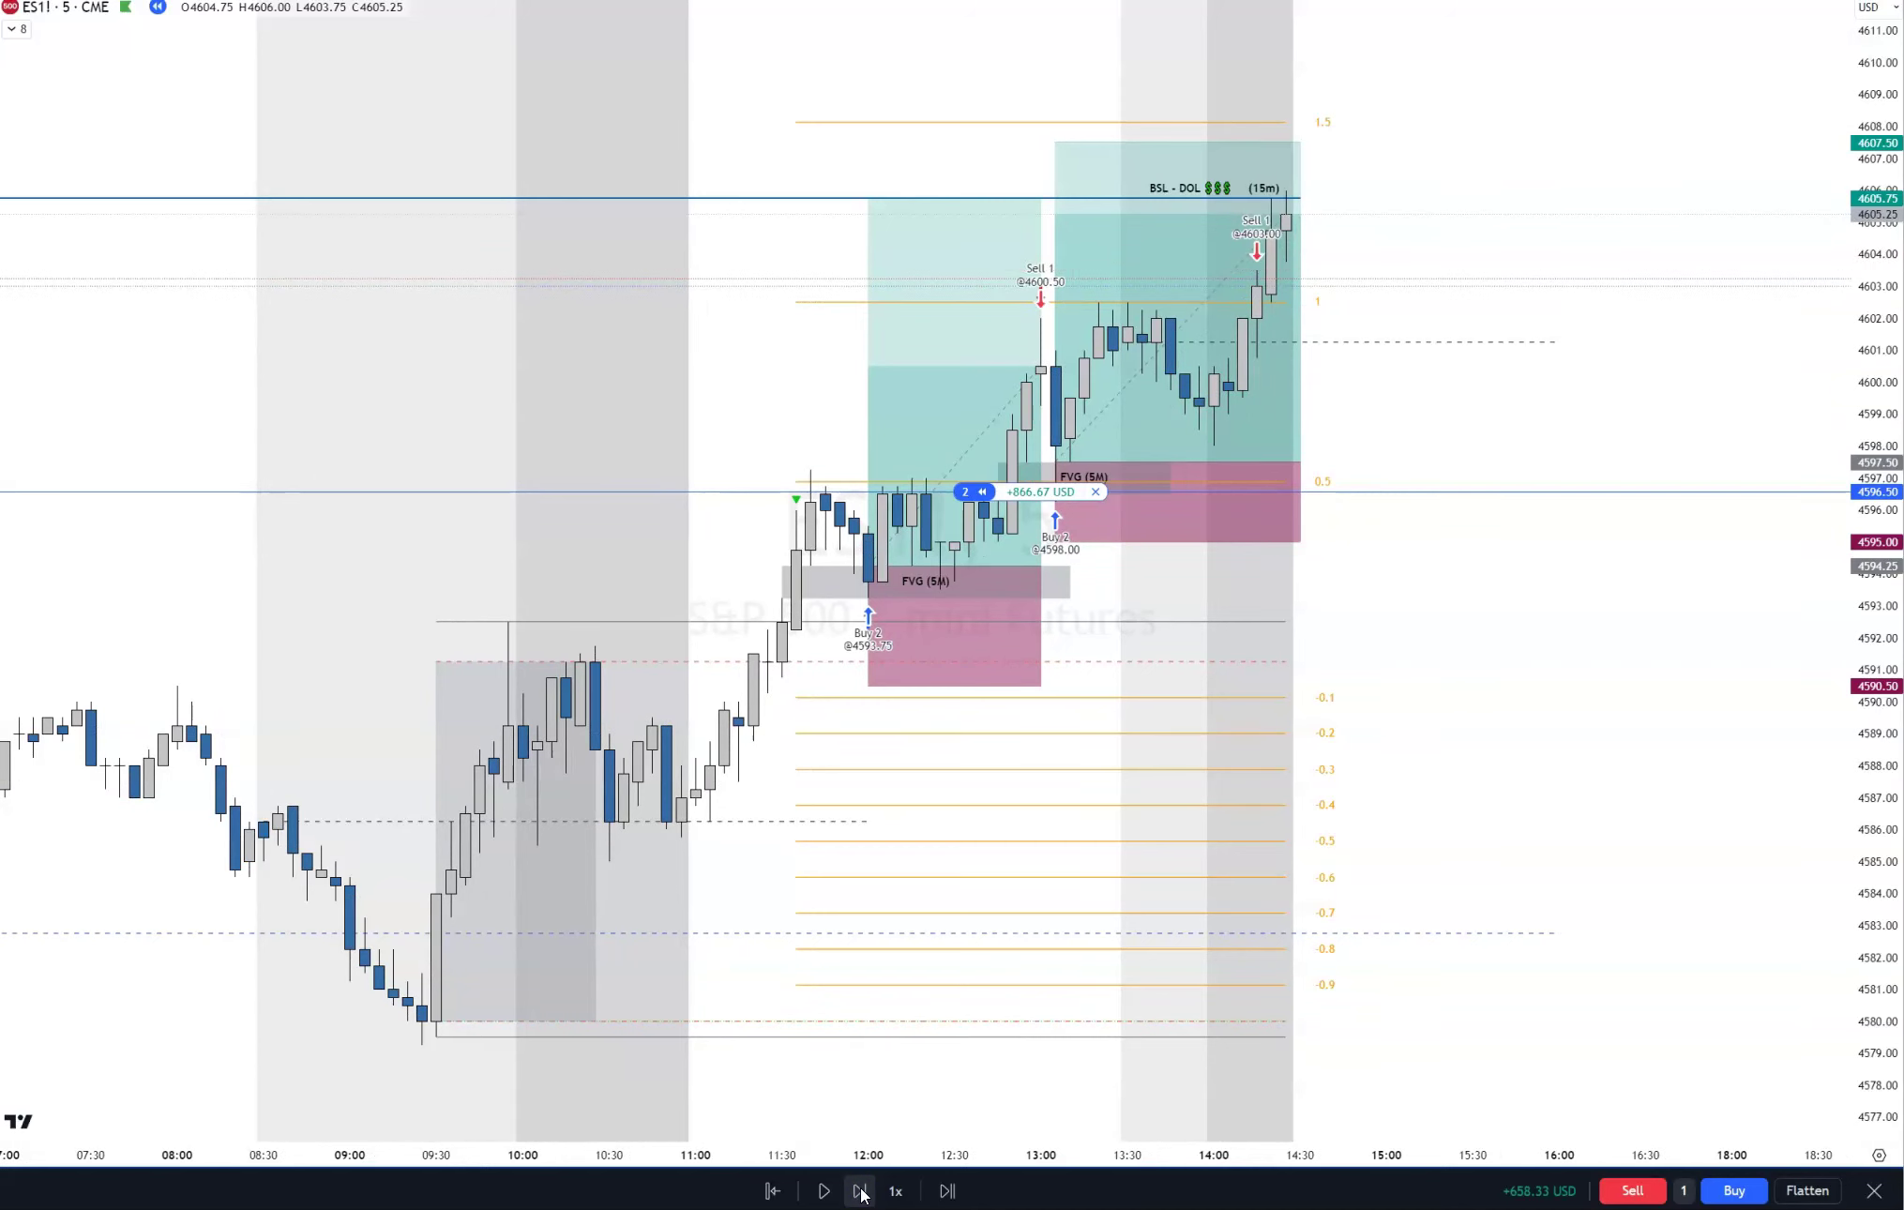
click(861, 1191)
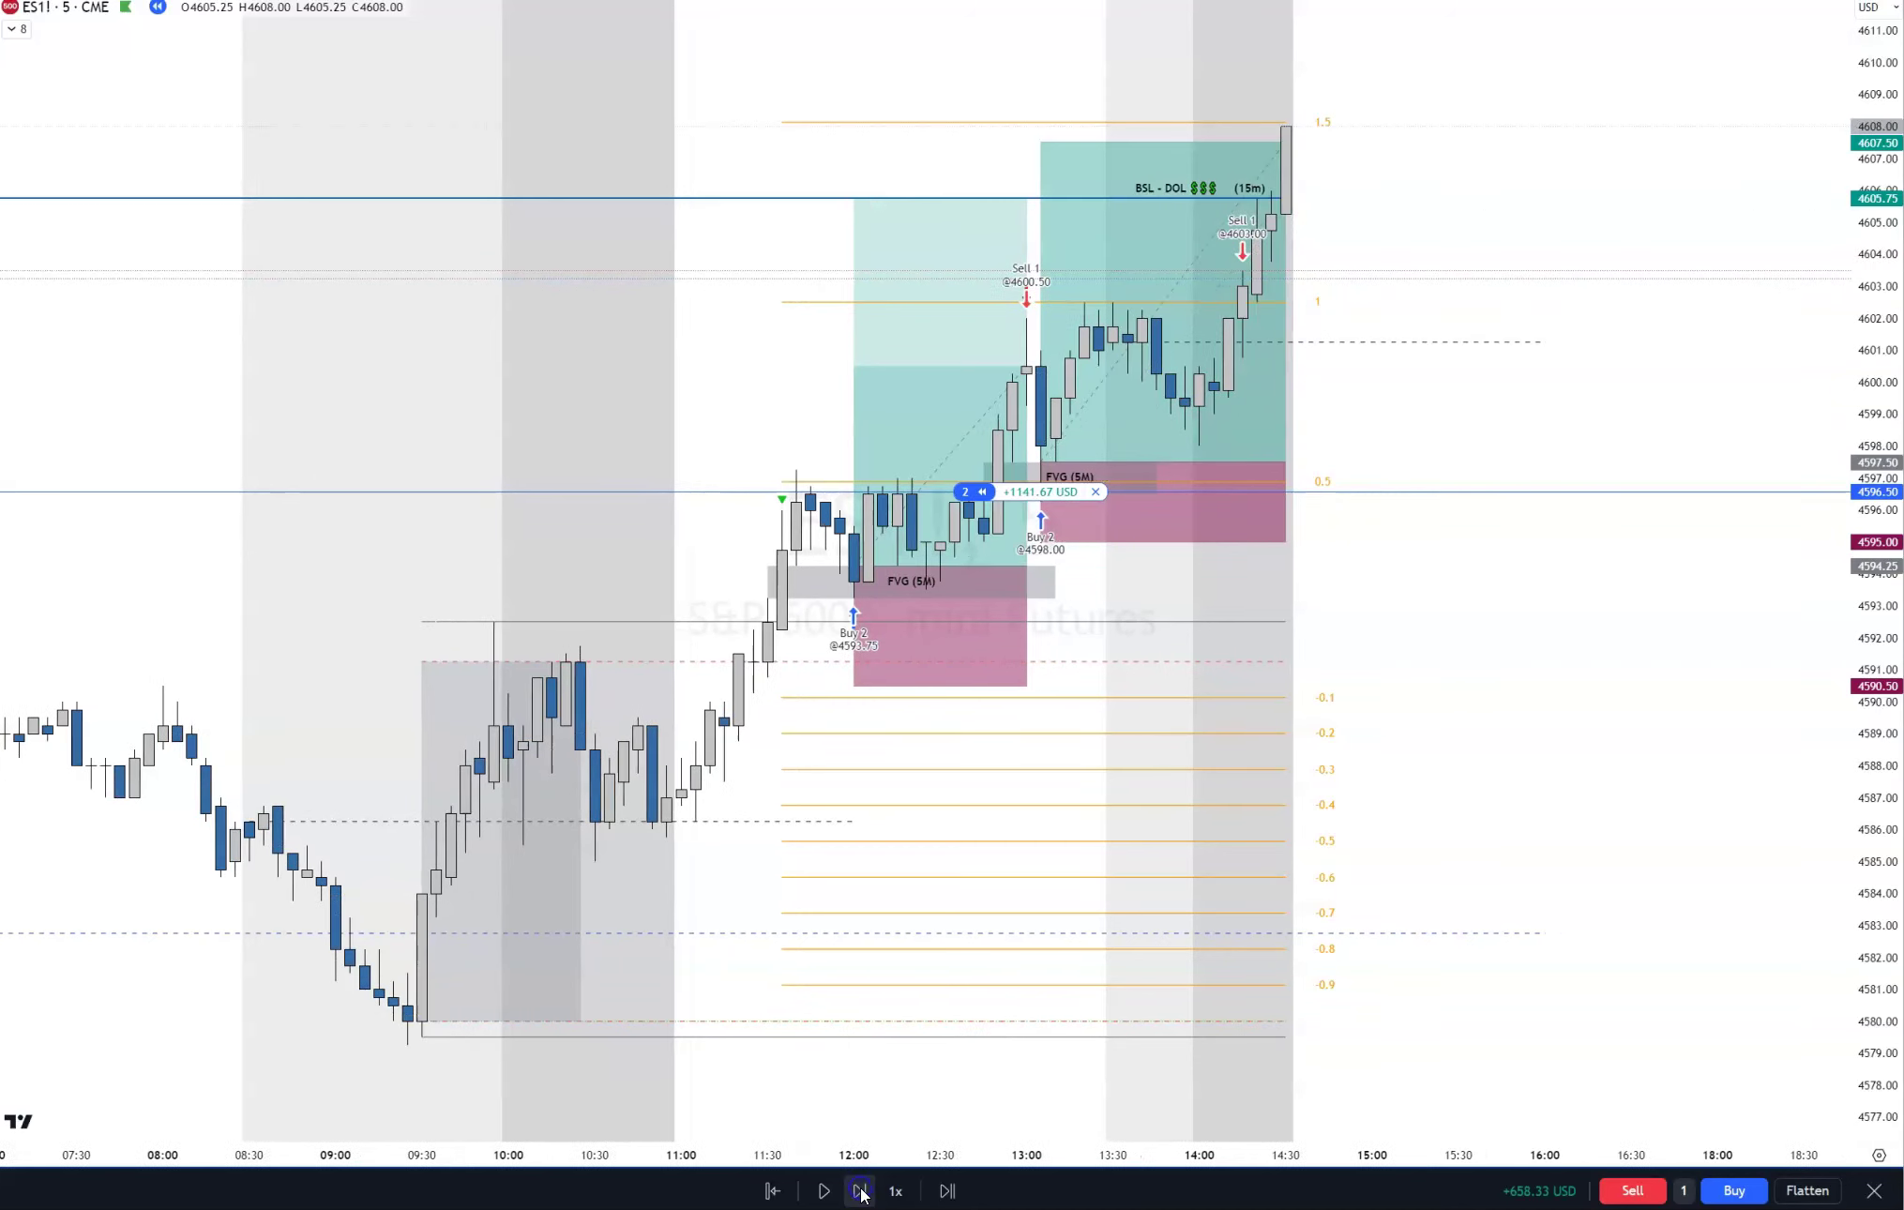
click(861, 1191)
click(1375, 1180)
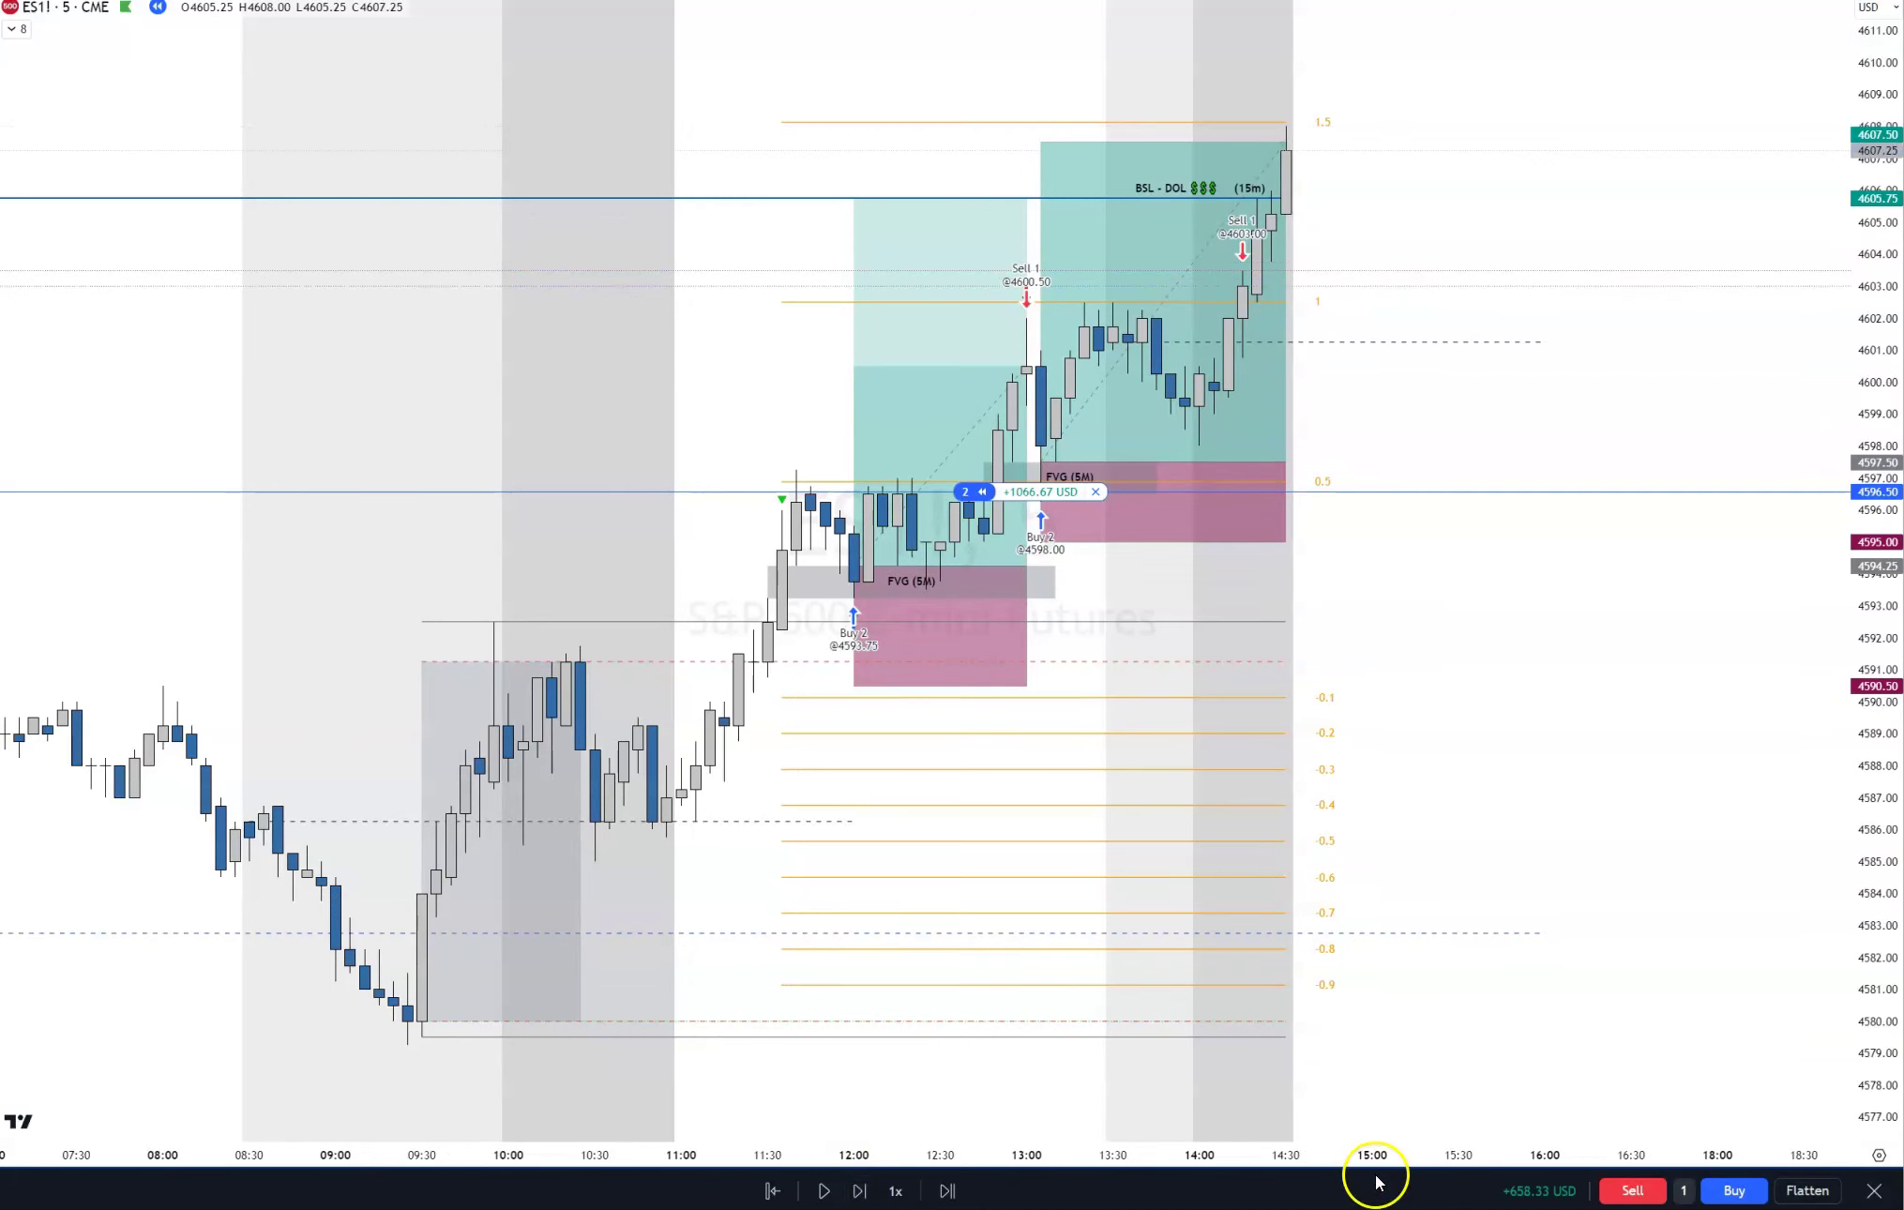
click(1813, 1196)
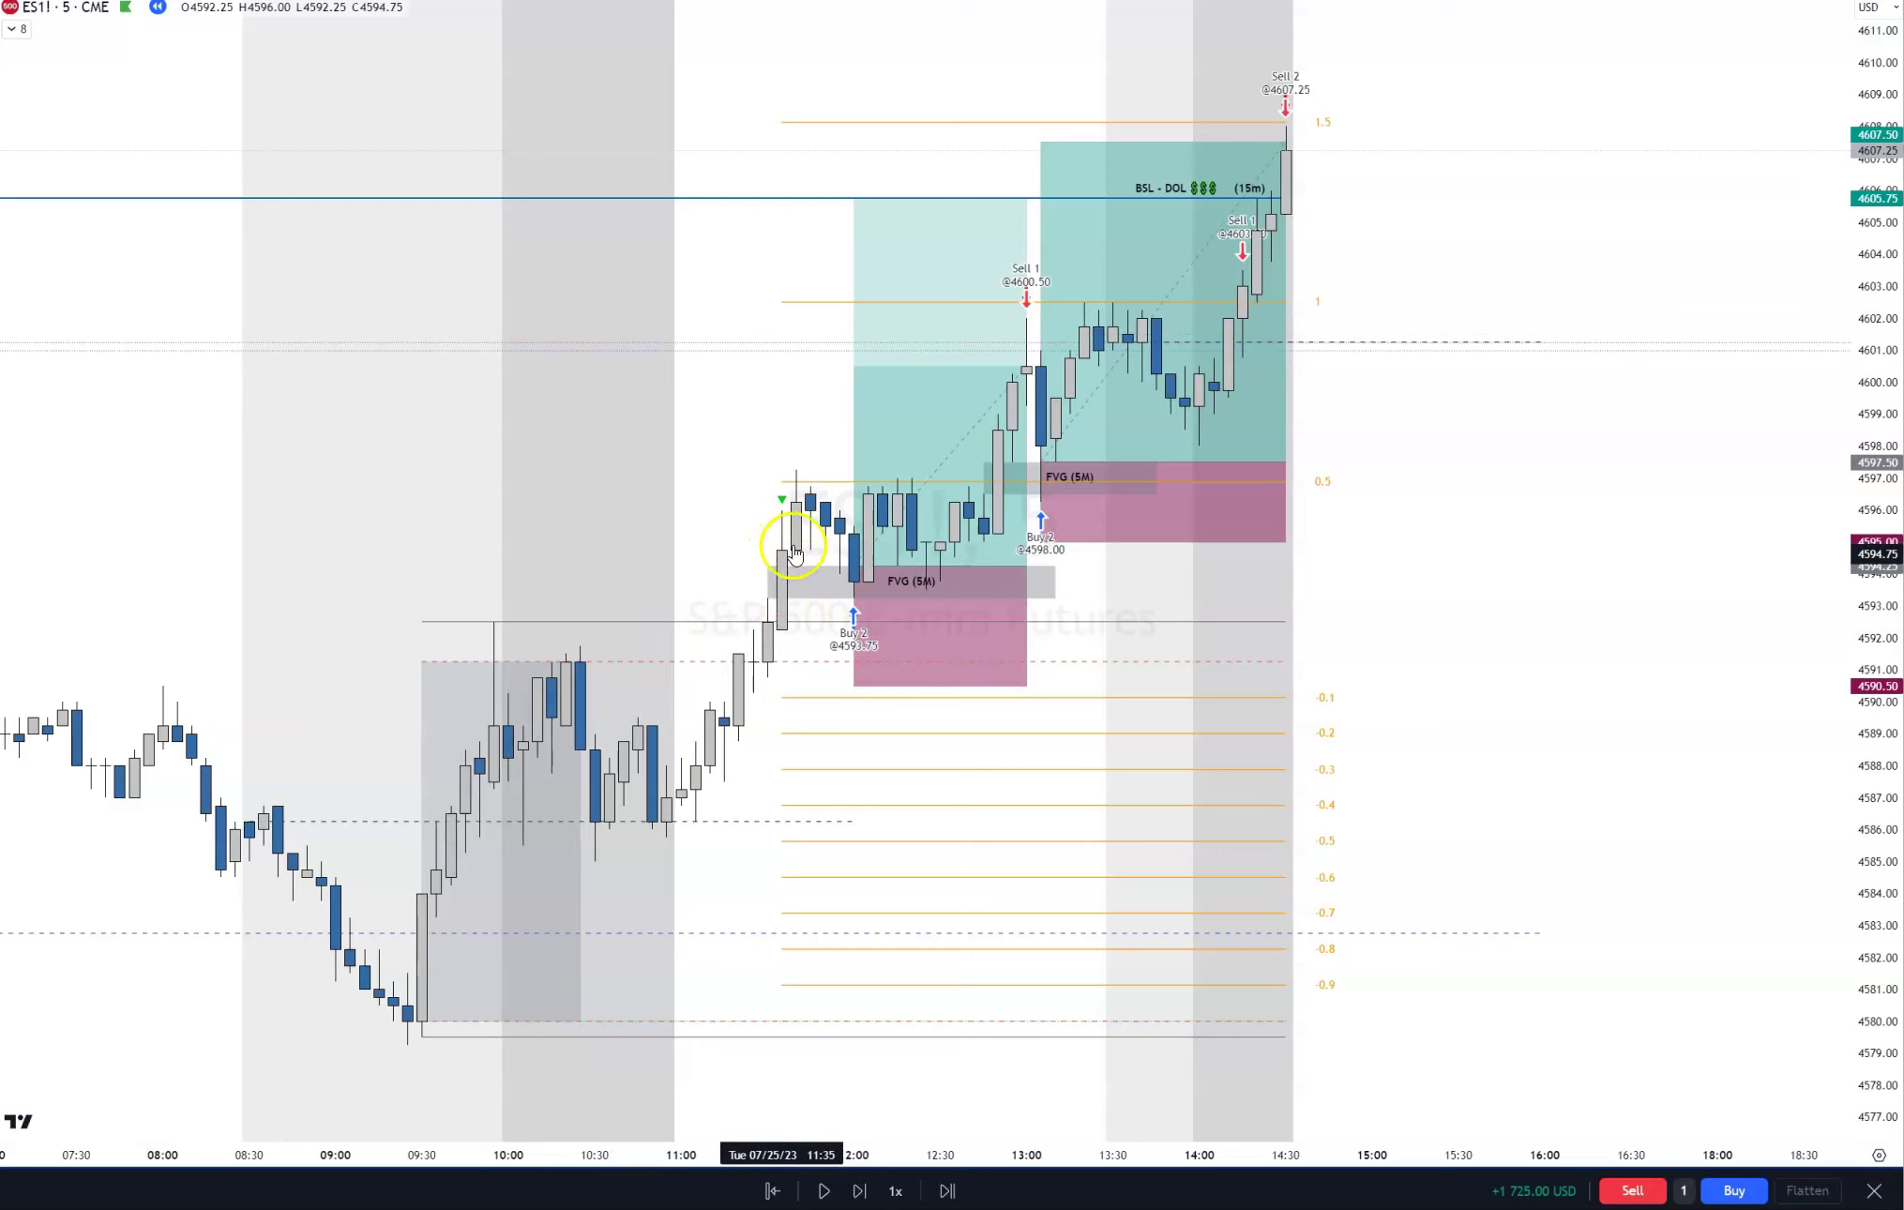
Step: Review the first 5-minute FVG together with the 12:00 long entry and its stop at 4590.50
click(822, 581)
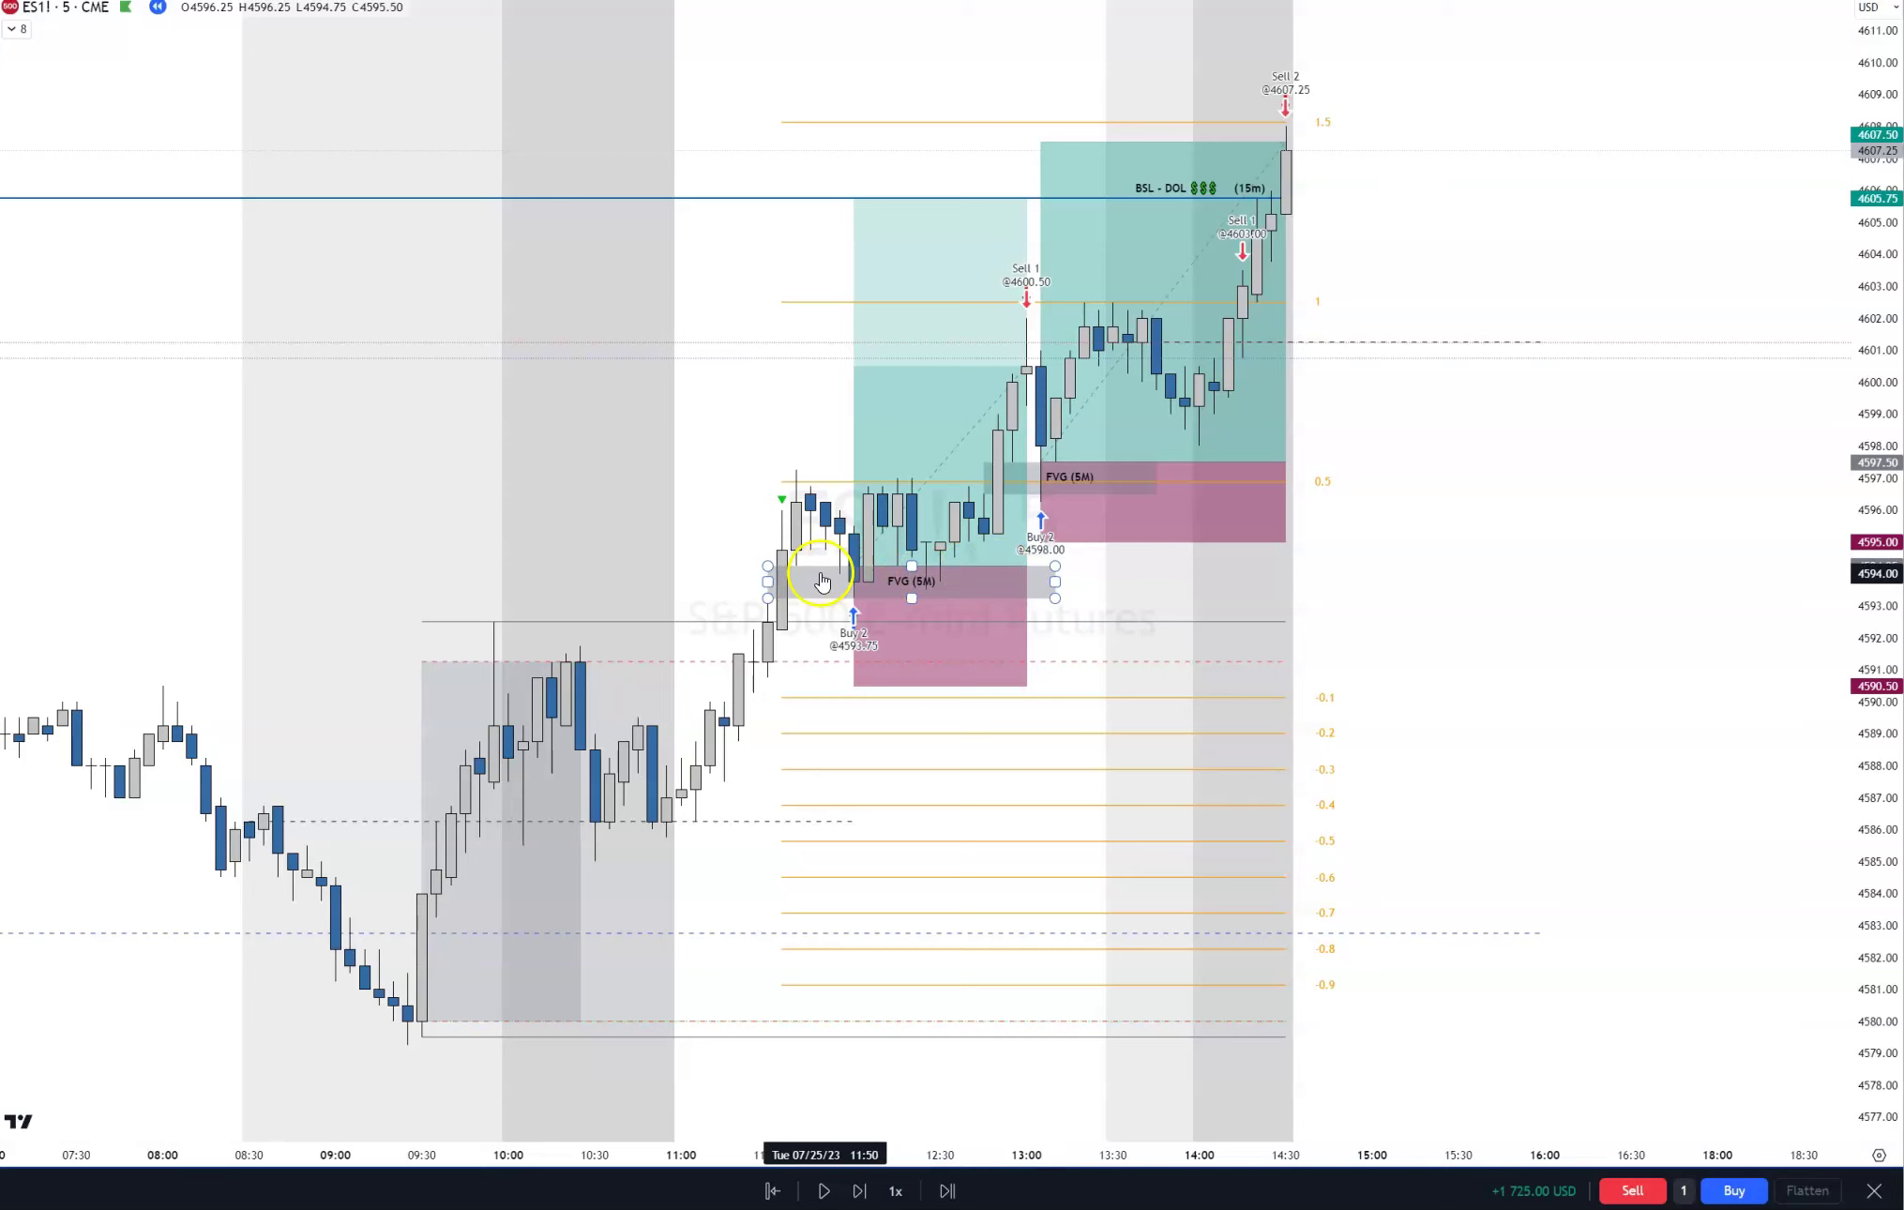
click(854, 597)
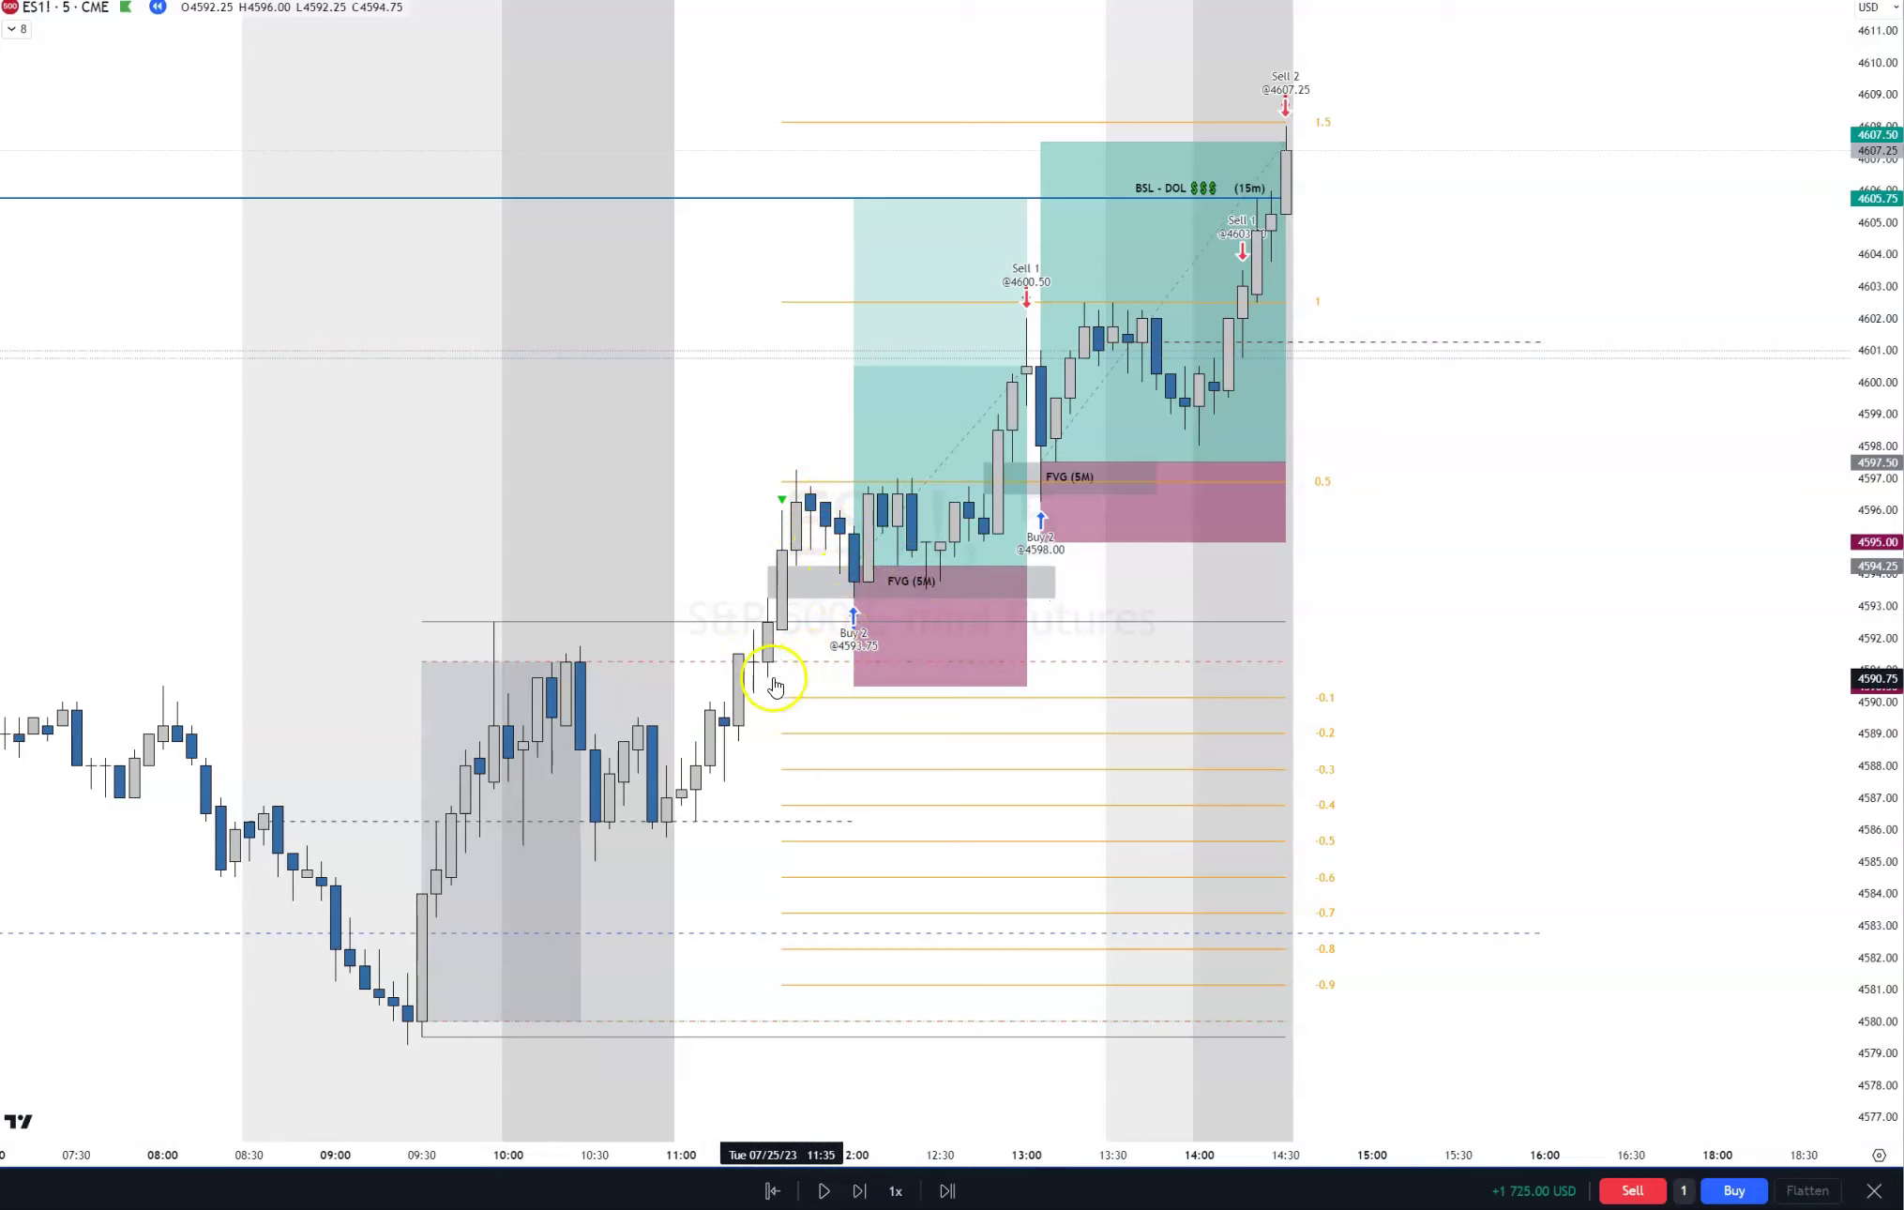
mouse_move(854, 684)
mouse_down()
mouse_move(827, 1048)
mouse_move(855, 896)
mouse_move(853, 686)
mouse_up()
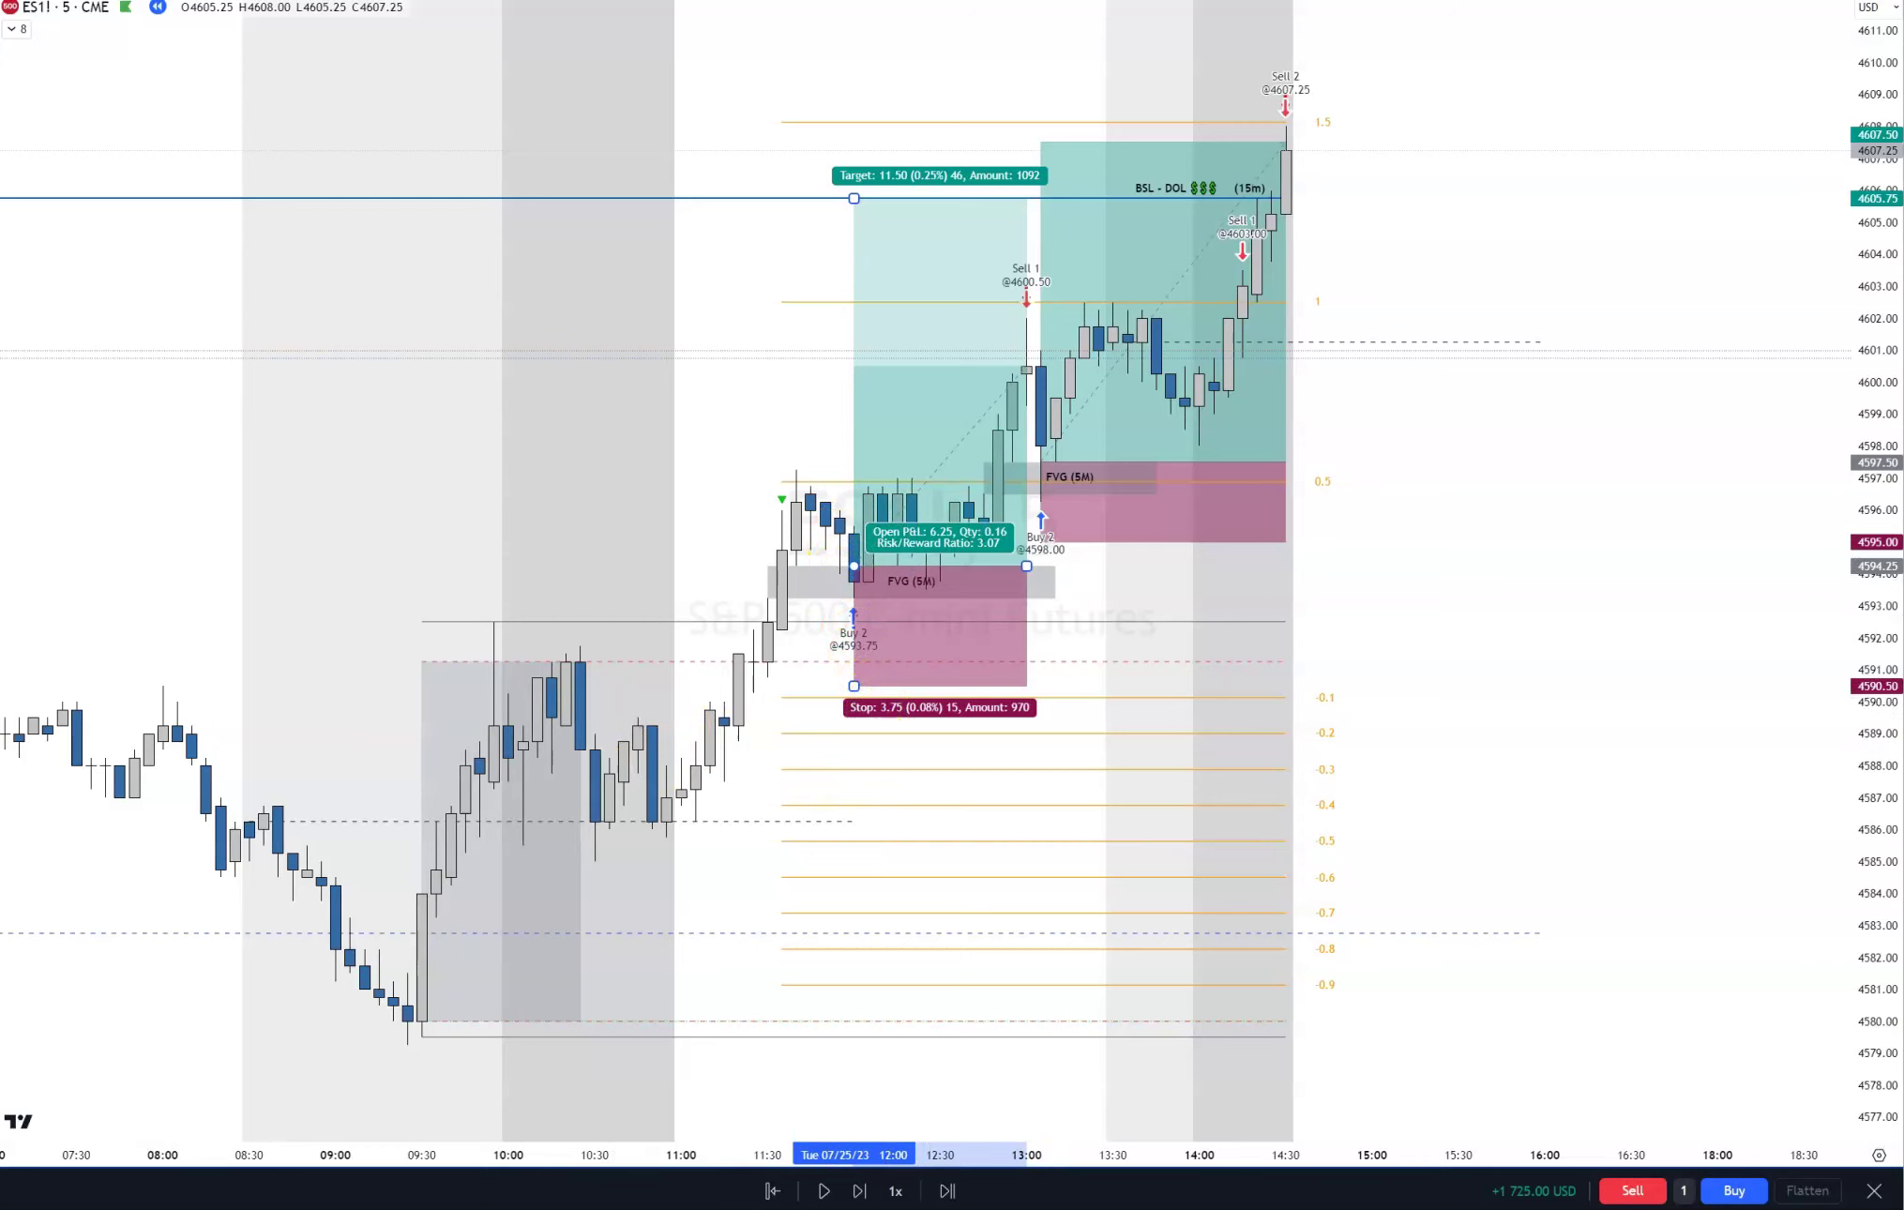
Step: Draw a rectangle from 4589.25 to 4586.25 between 10:50 and 13:15 and apply the + OB template to it
click(701, 849)
mouse_move(651, 728)
mouse_down()
mouse_move(649, 823)
mouse_move(862, 773)
mouse_move(1068, 774)
mouse_up()
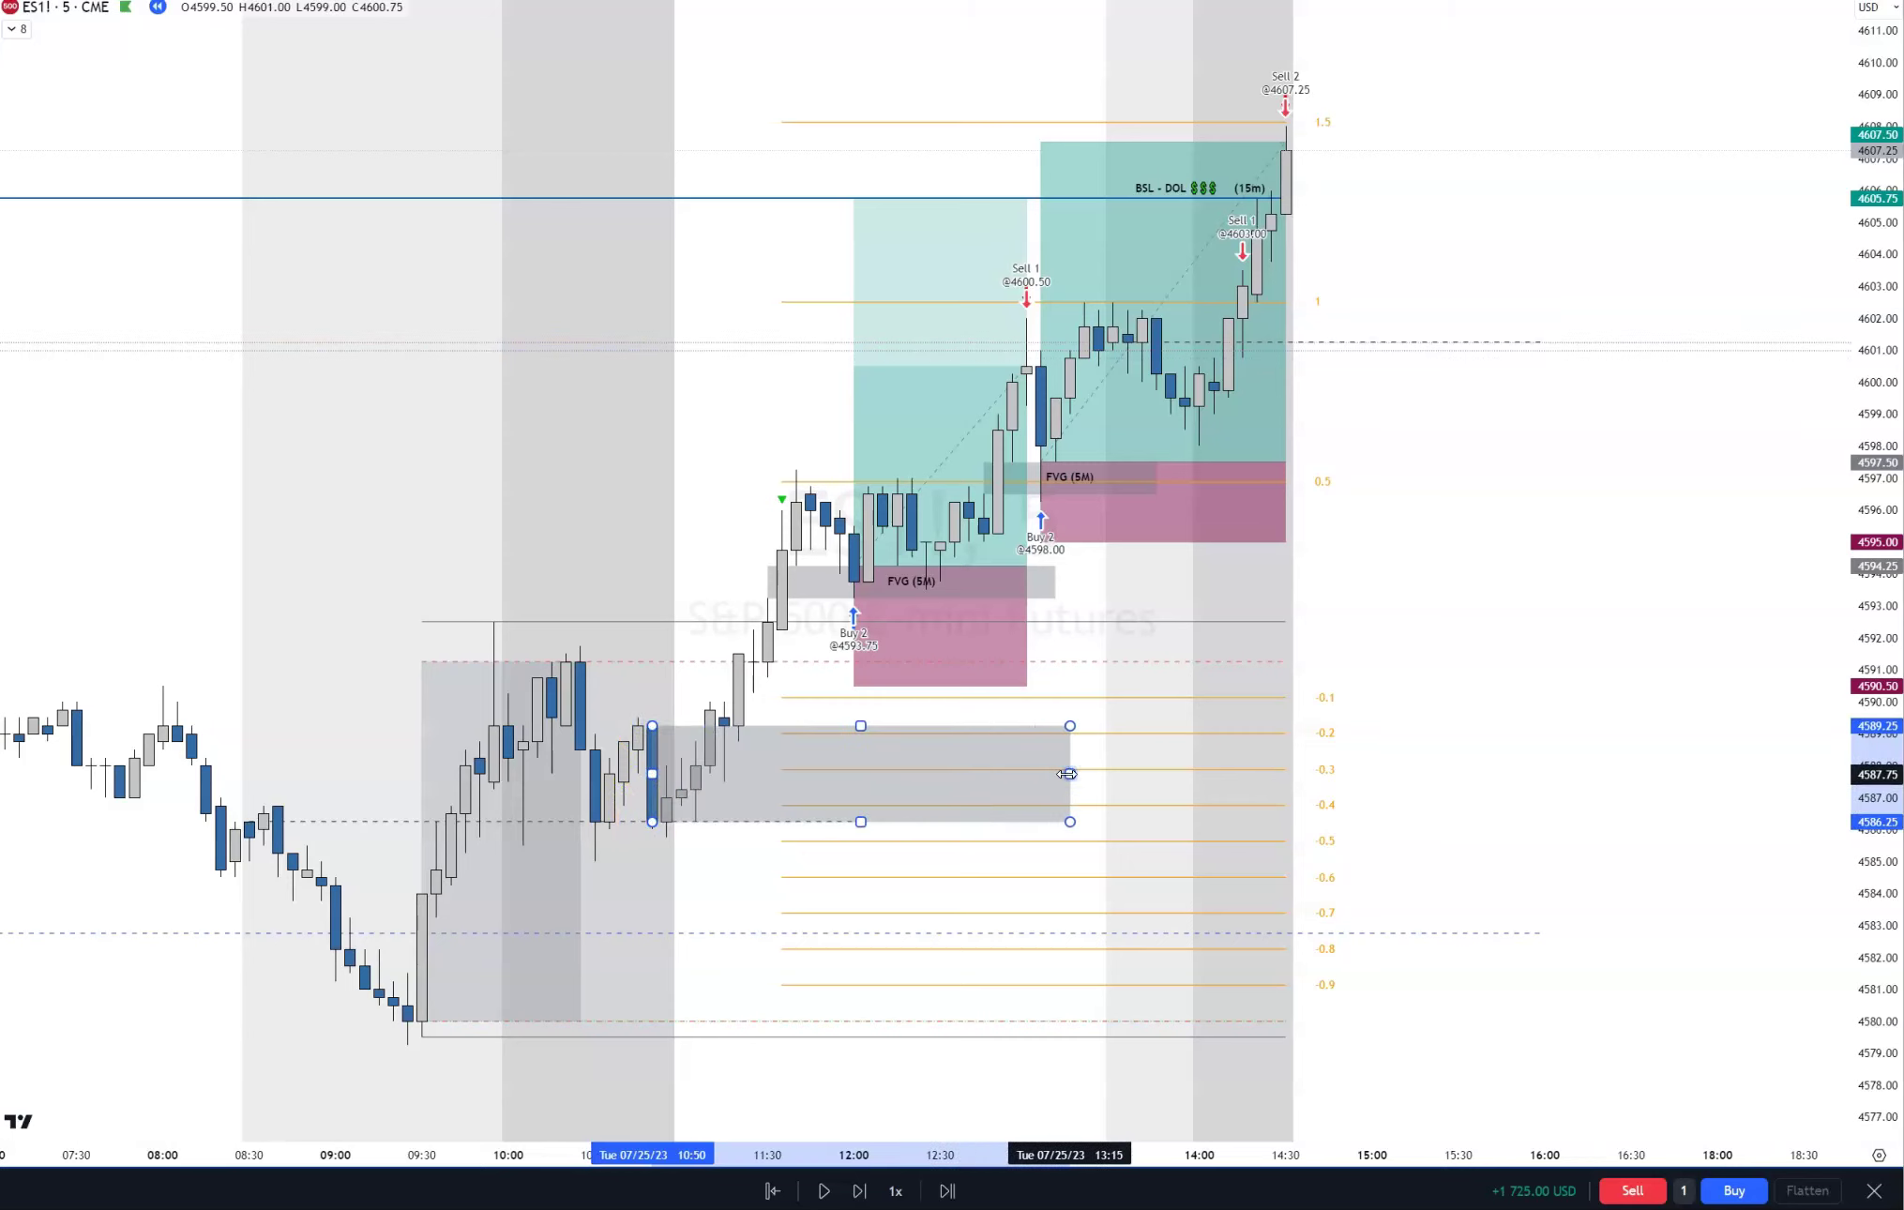
right_click(1067, 774)
mouse_move(1169, 794)
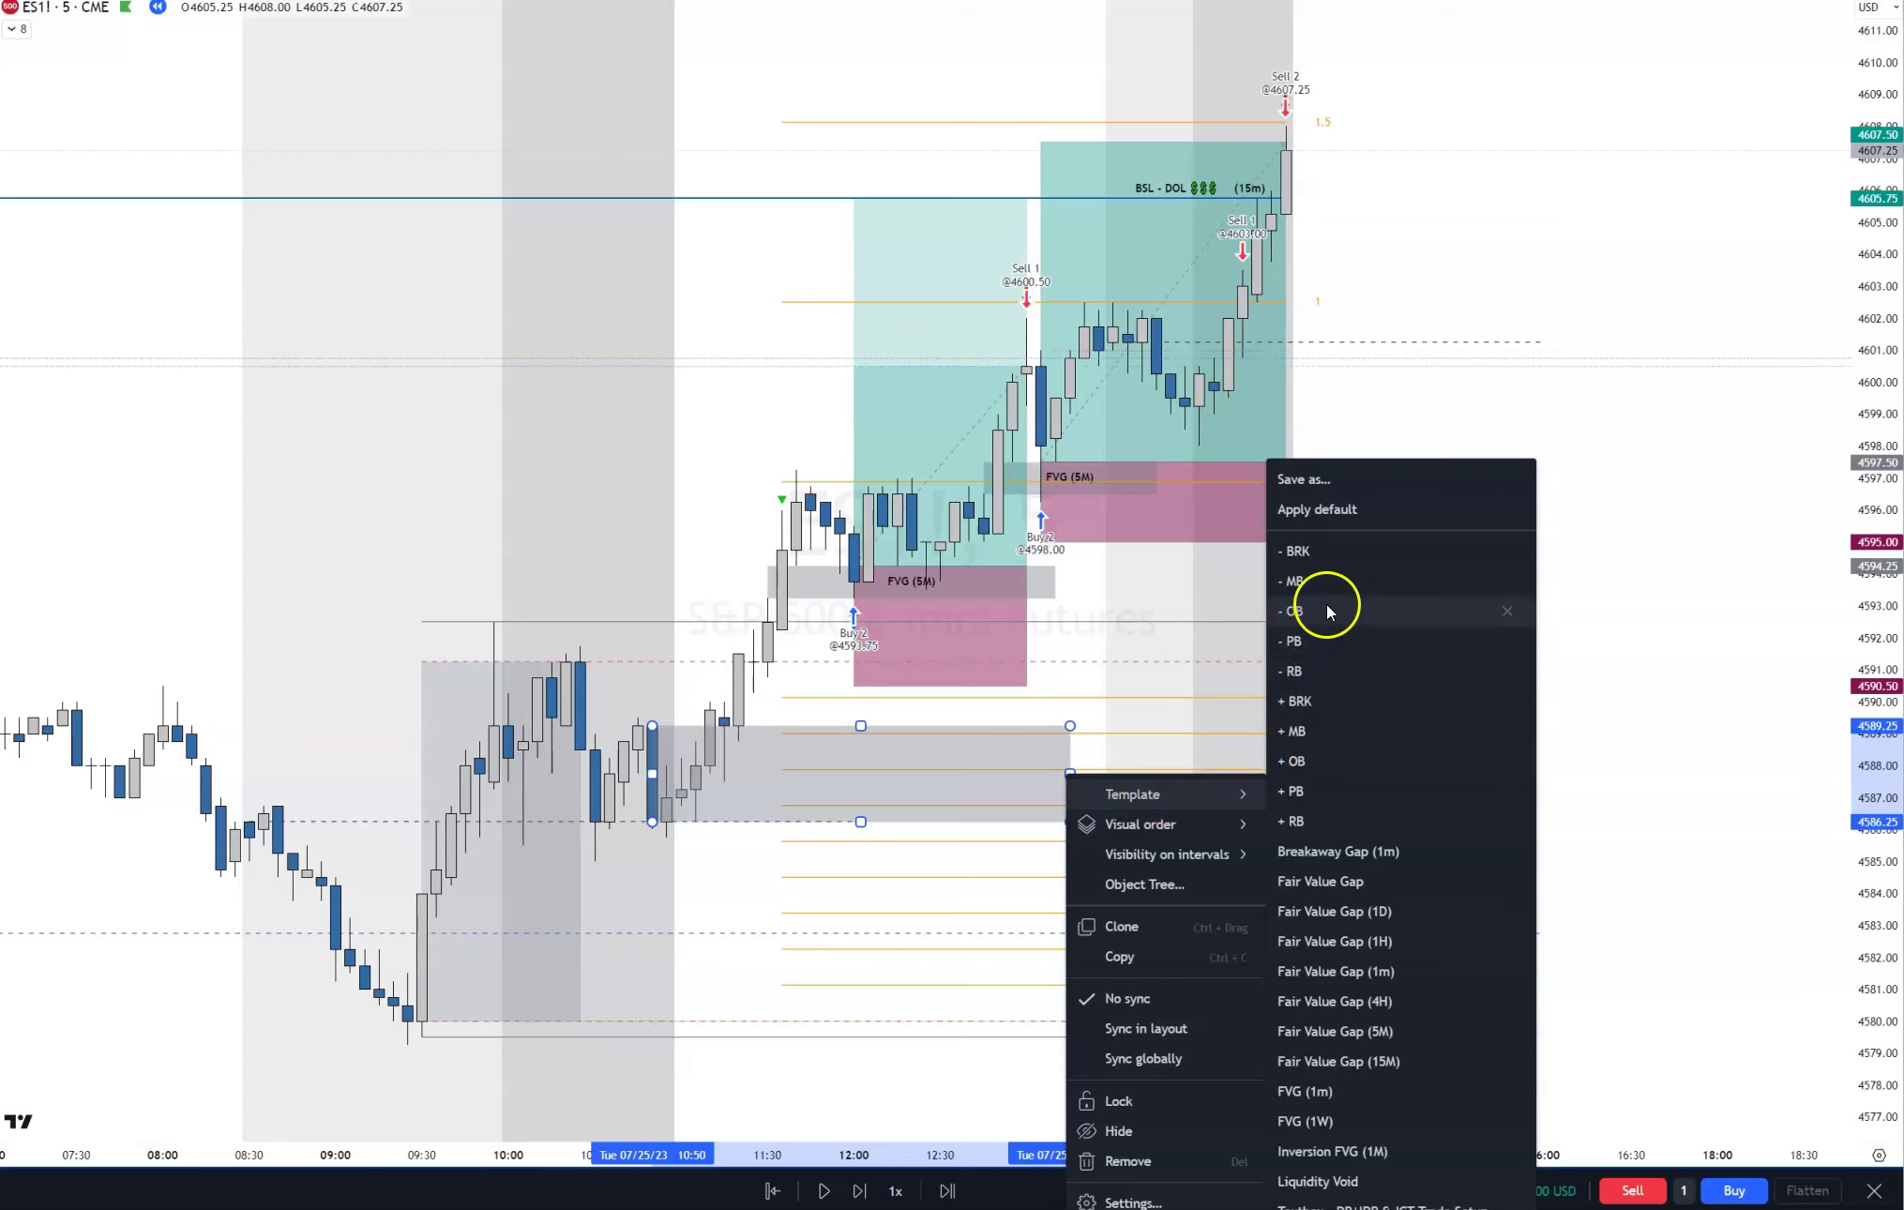
click(1304, 760)
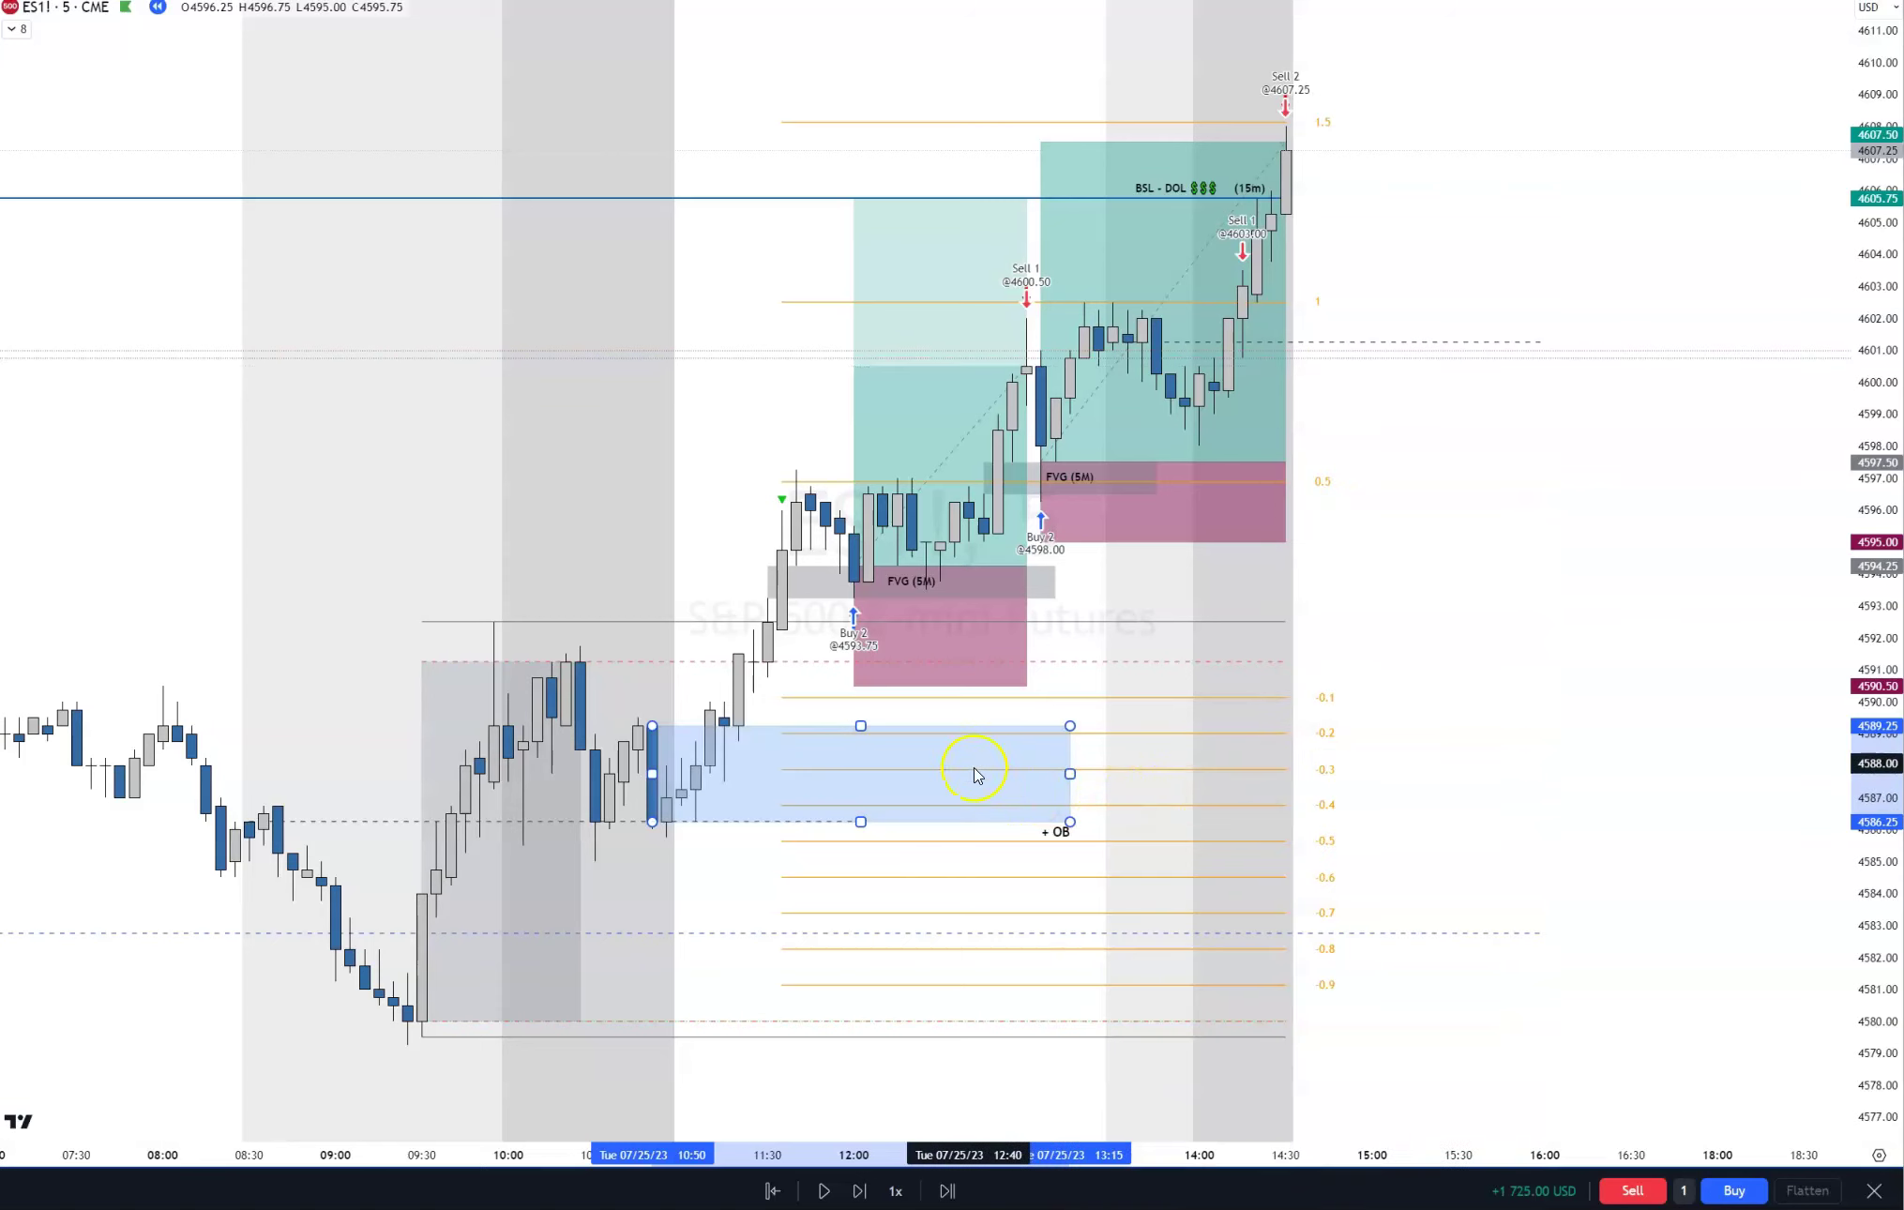
click(1388, 632)
Step: Examine the first 5-minute FVG and its long entry relative to the + OB zone
click(783, 606)
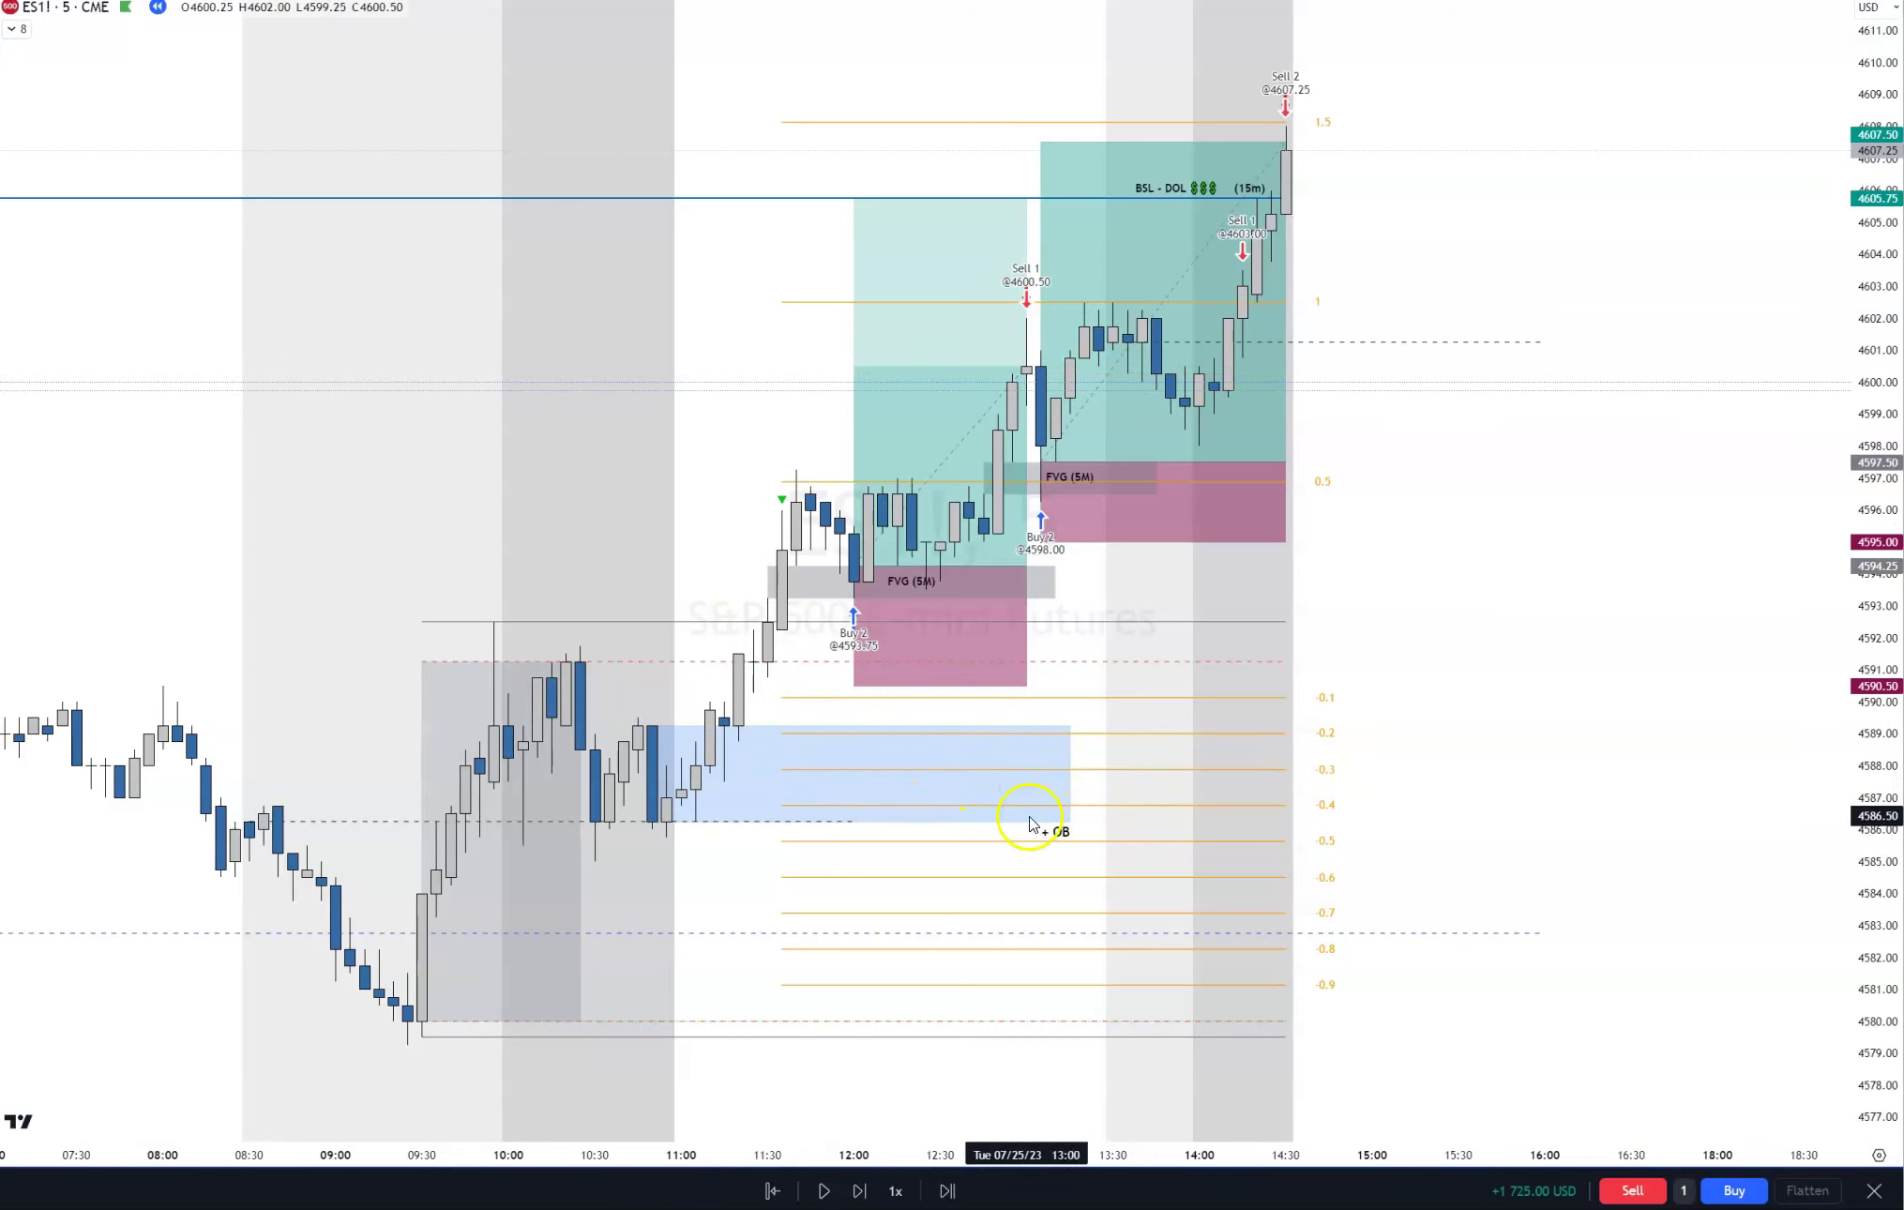
mouse_move(1240, 261)
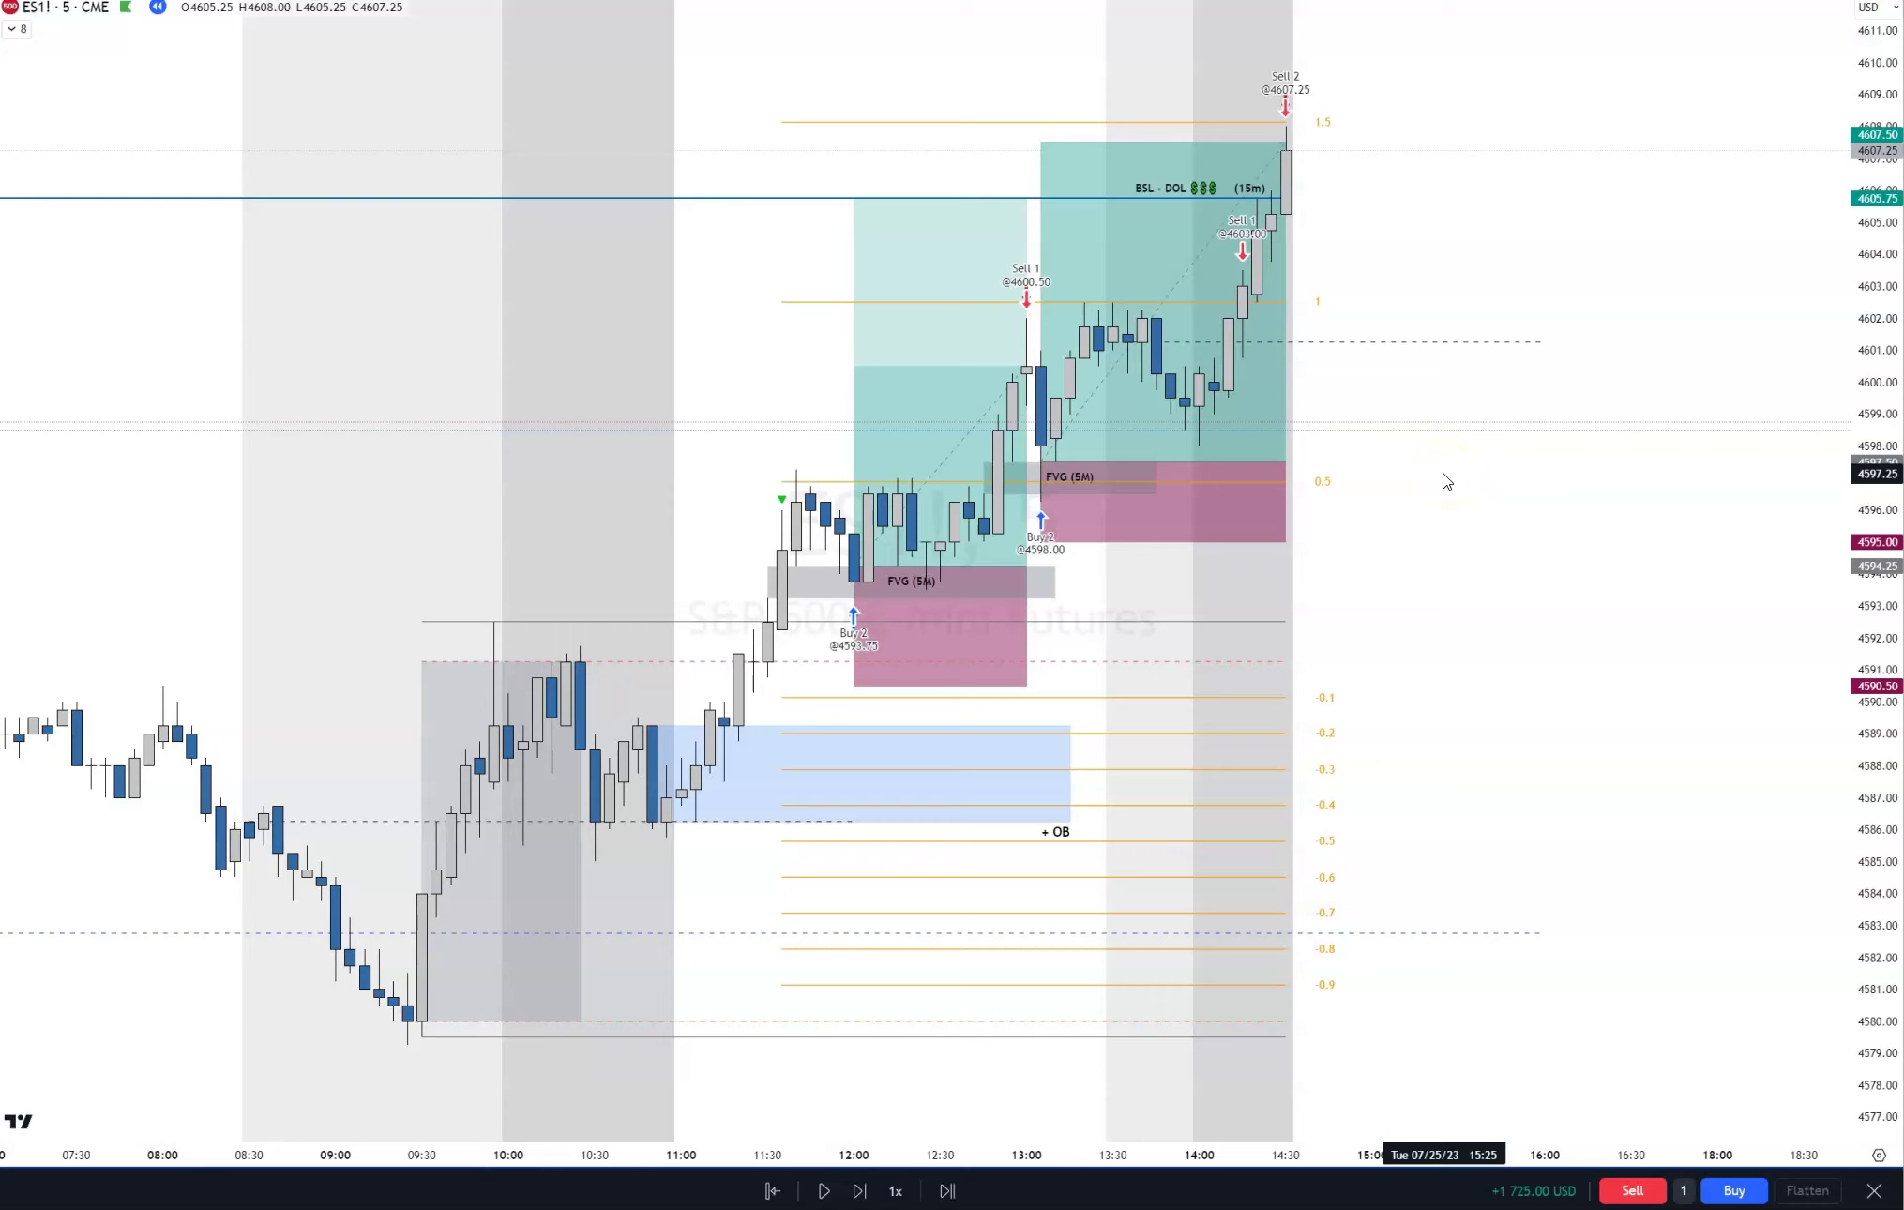
click(963, 703)
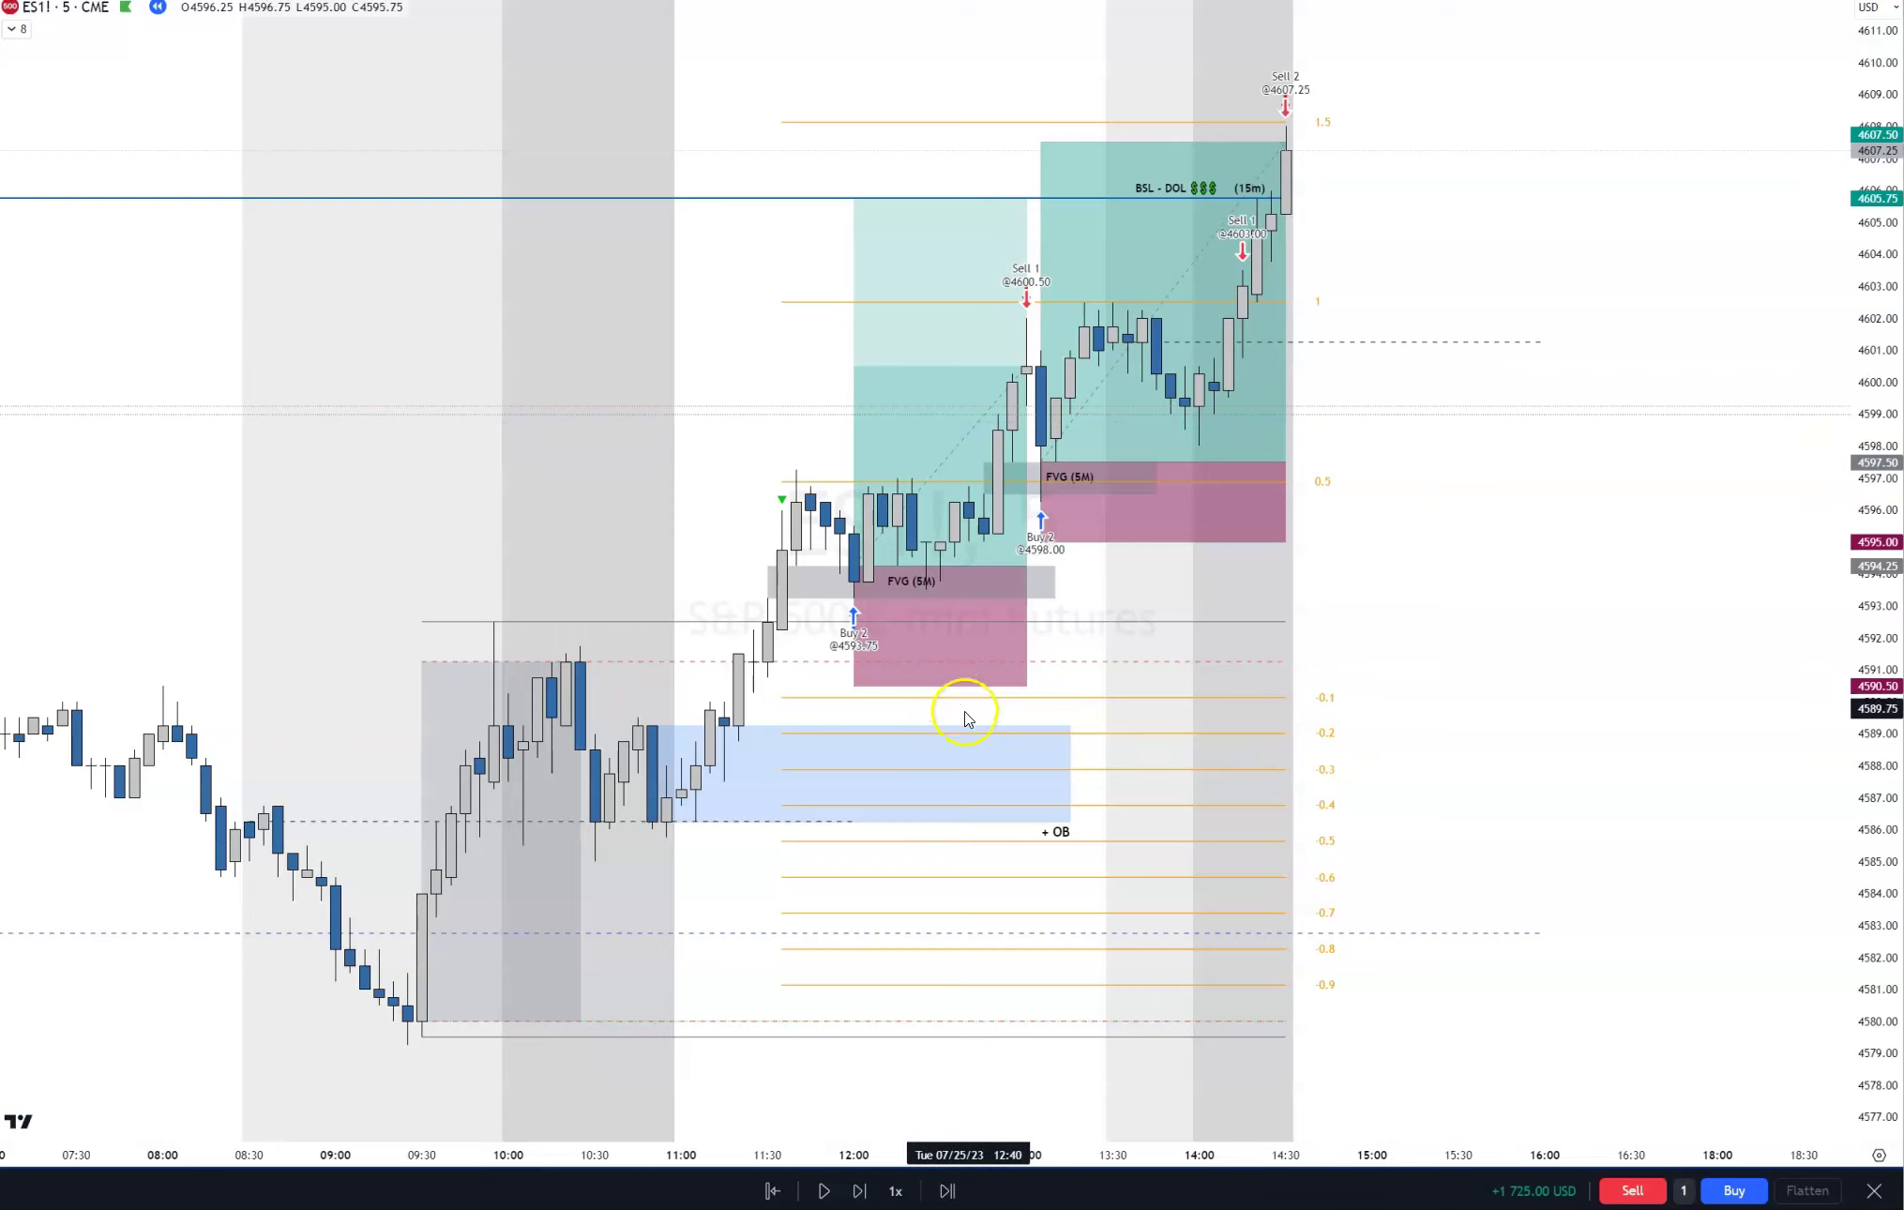
click(782, 586)
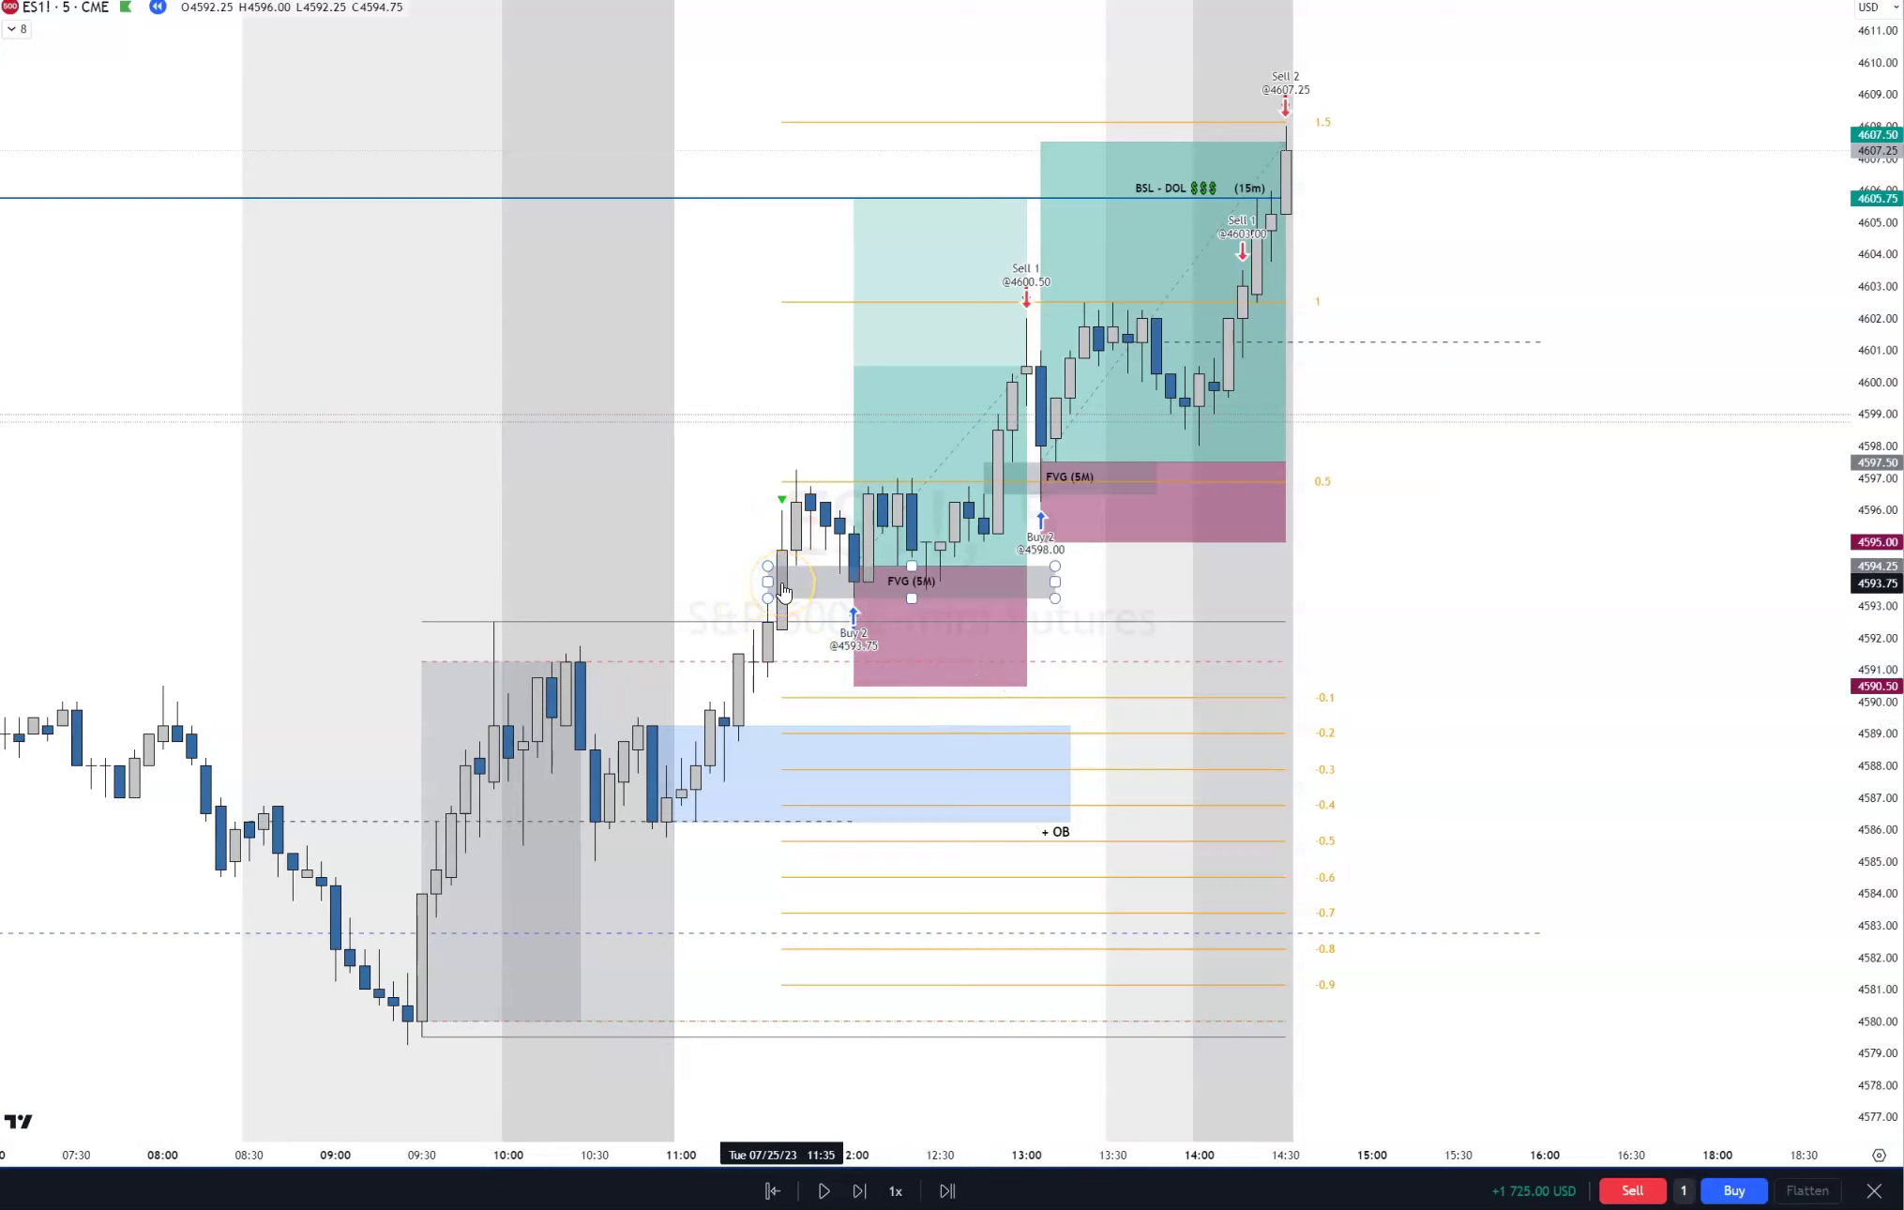
click(854, 591)
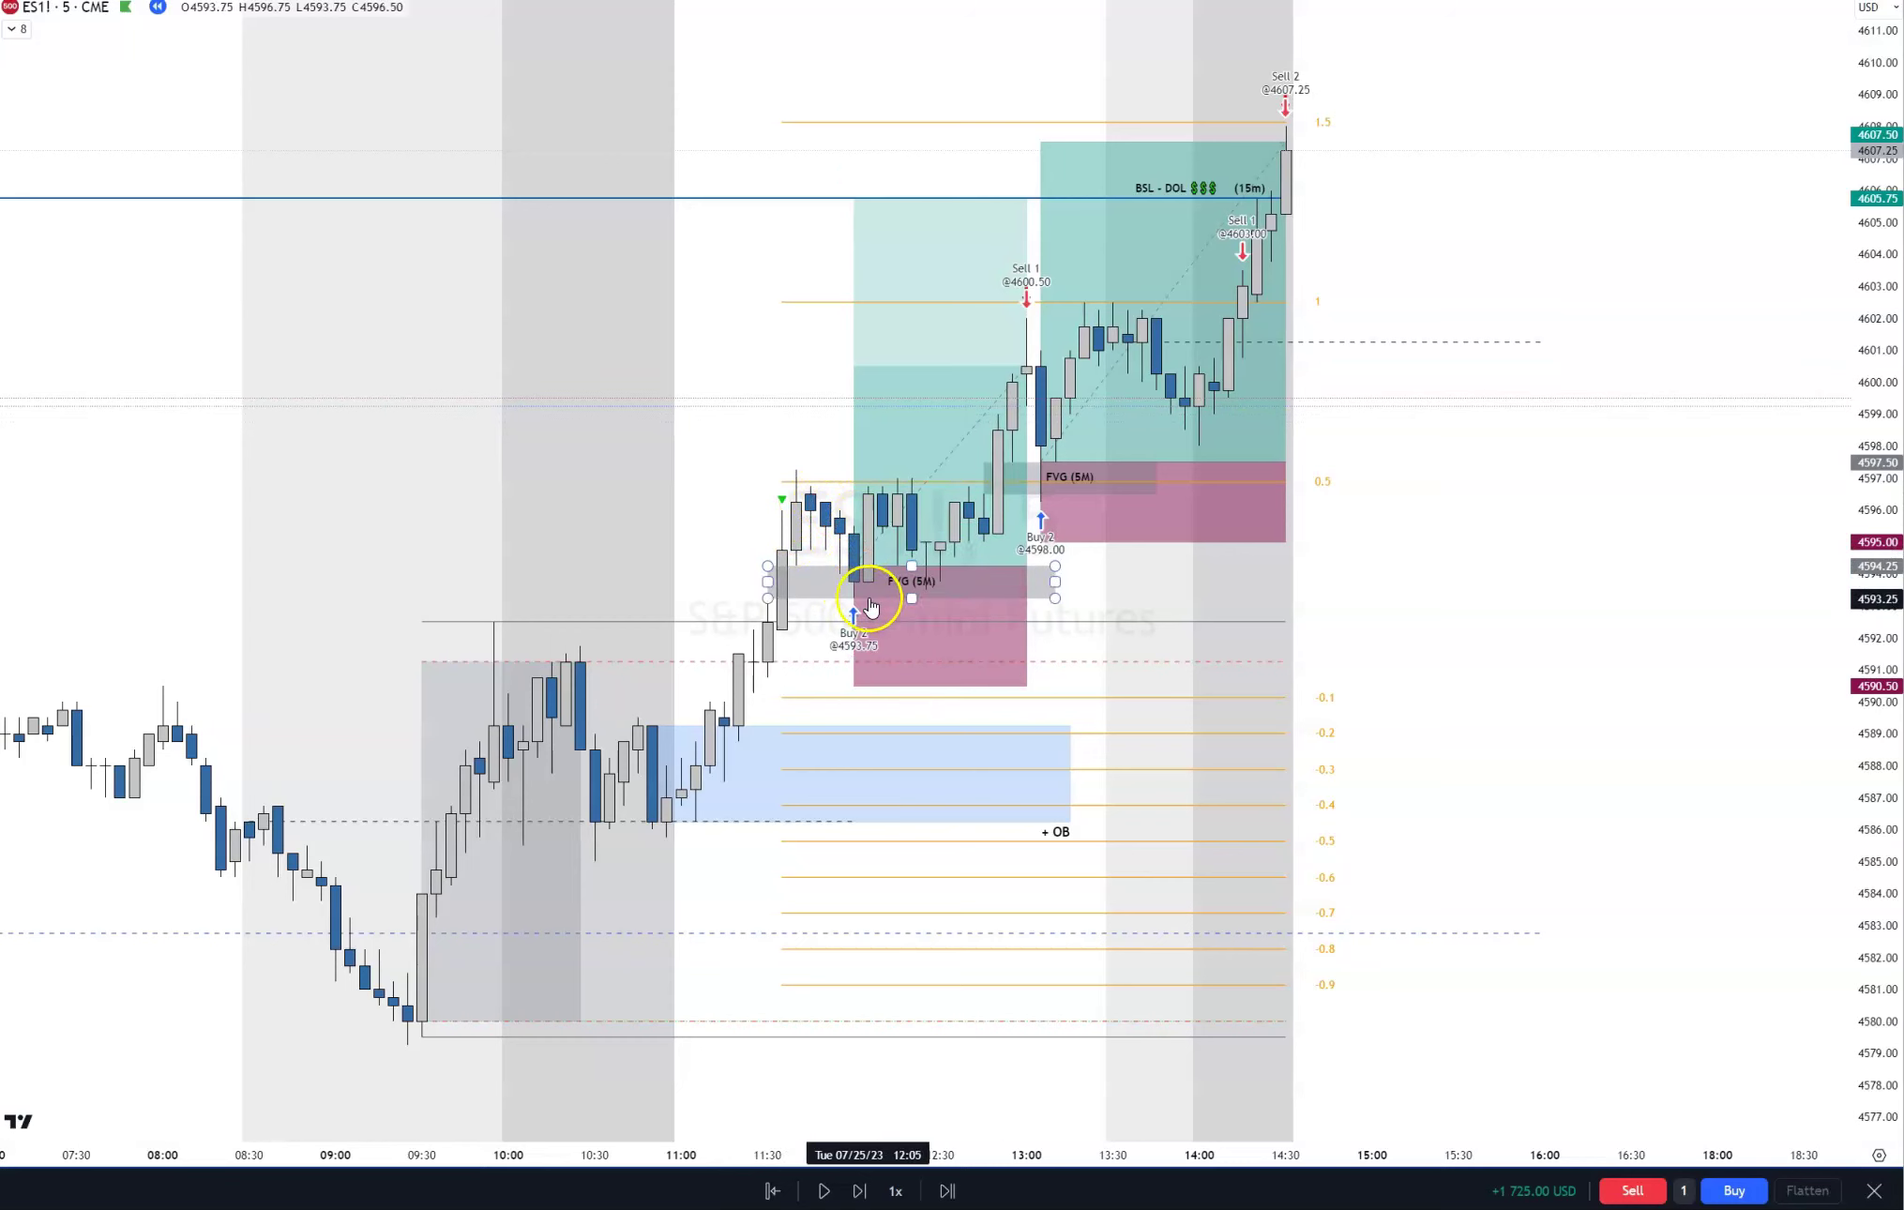
Step: Extend the first long-position projection to 14:20 and bring back the Fibonacci retracement between 4593.50 and 4602.00
click(1005, 400)
drag(1027, 566, 1257, 525)
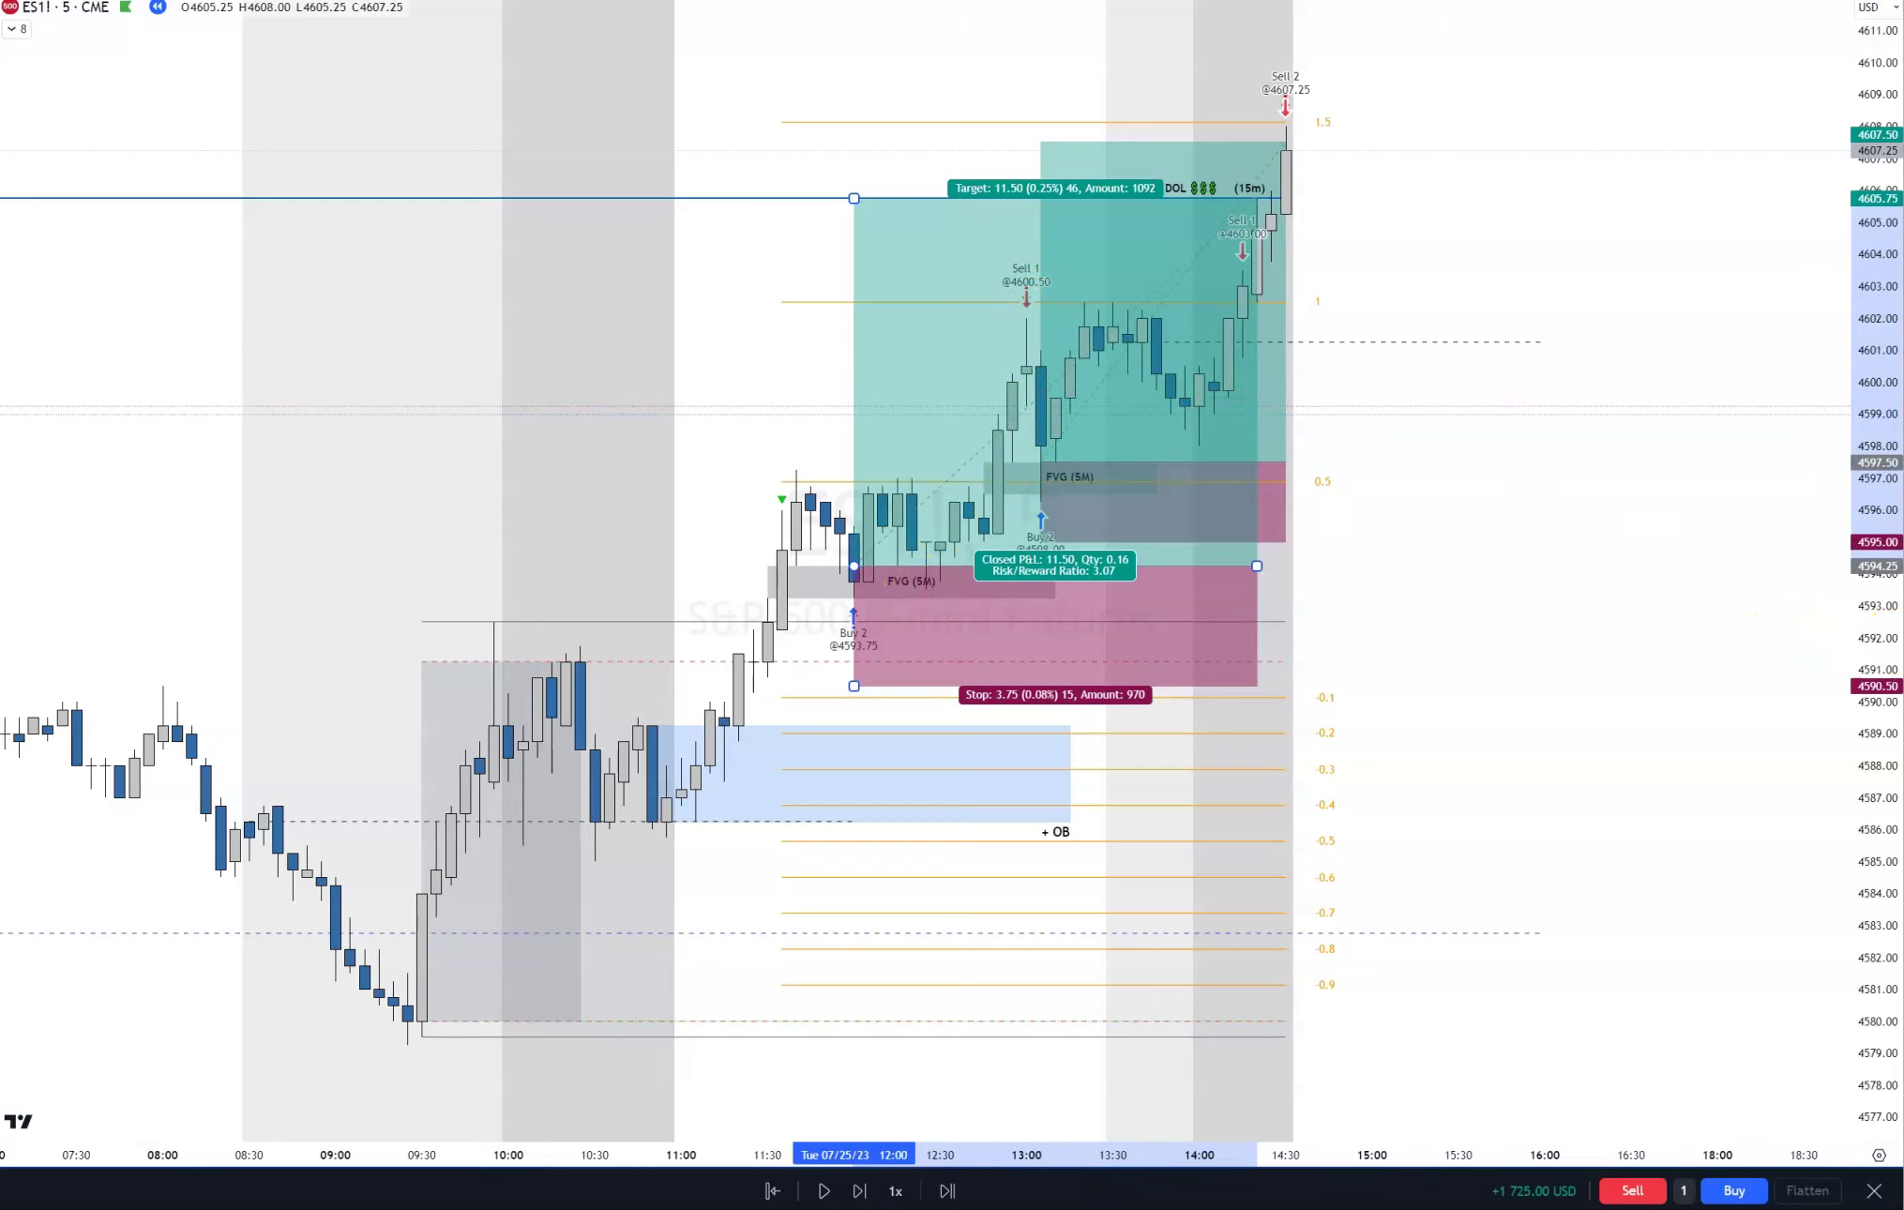
key(ctrl+z)
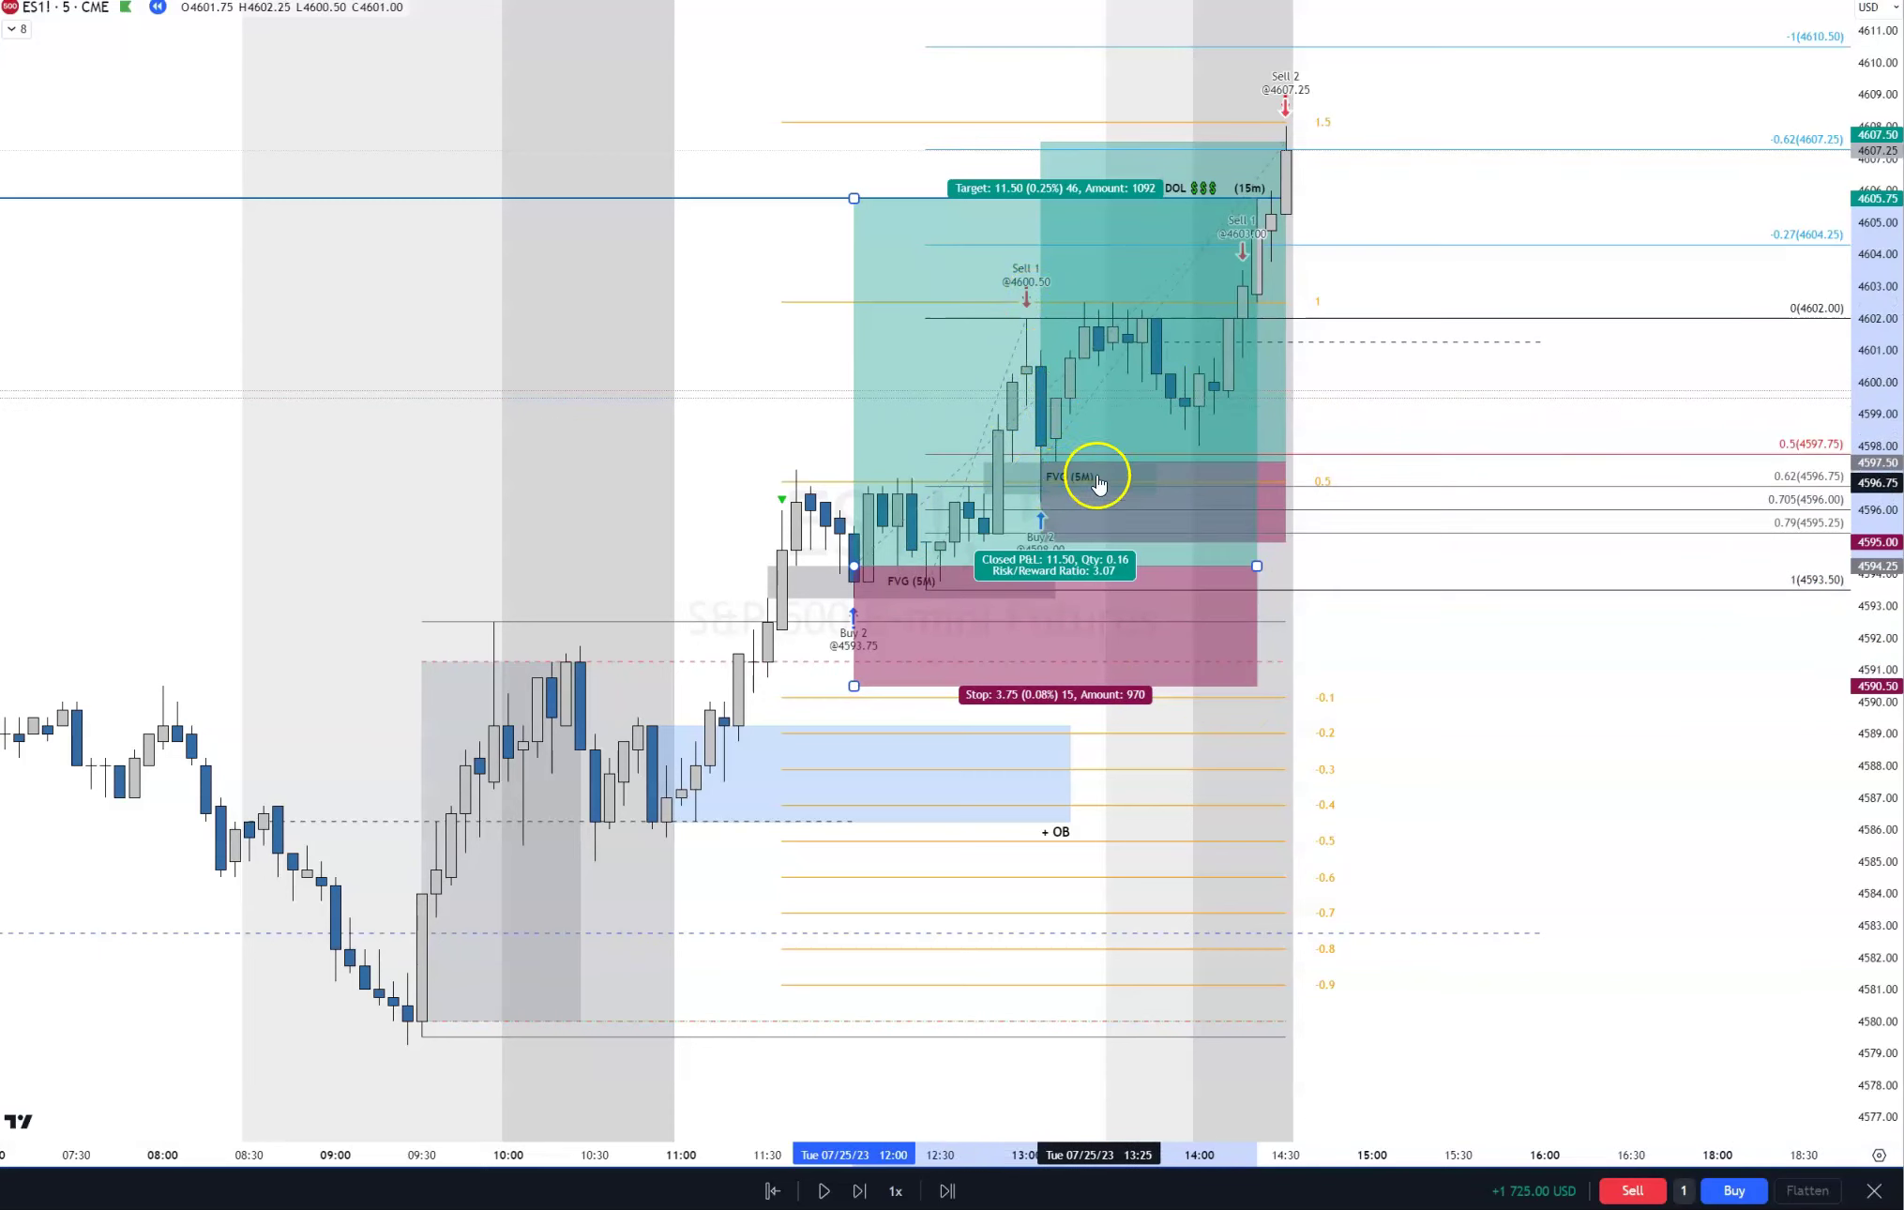
Step: Review the second FVG entry against the Fibonacci levels and the BSL - DOL target line
click(1148, 484)
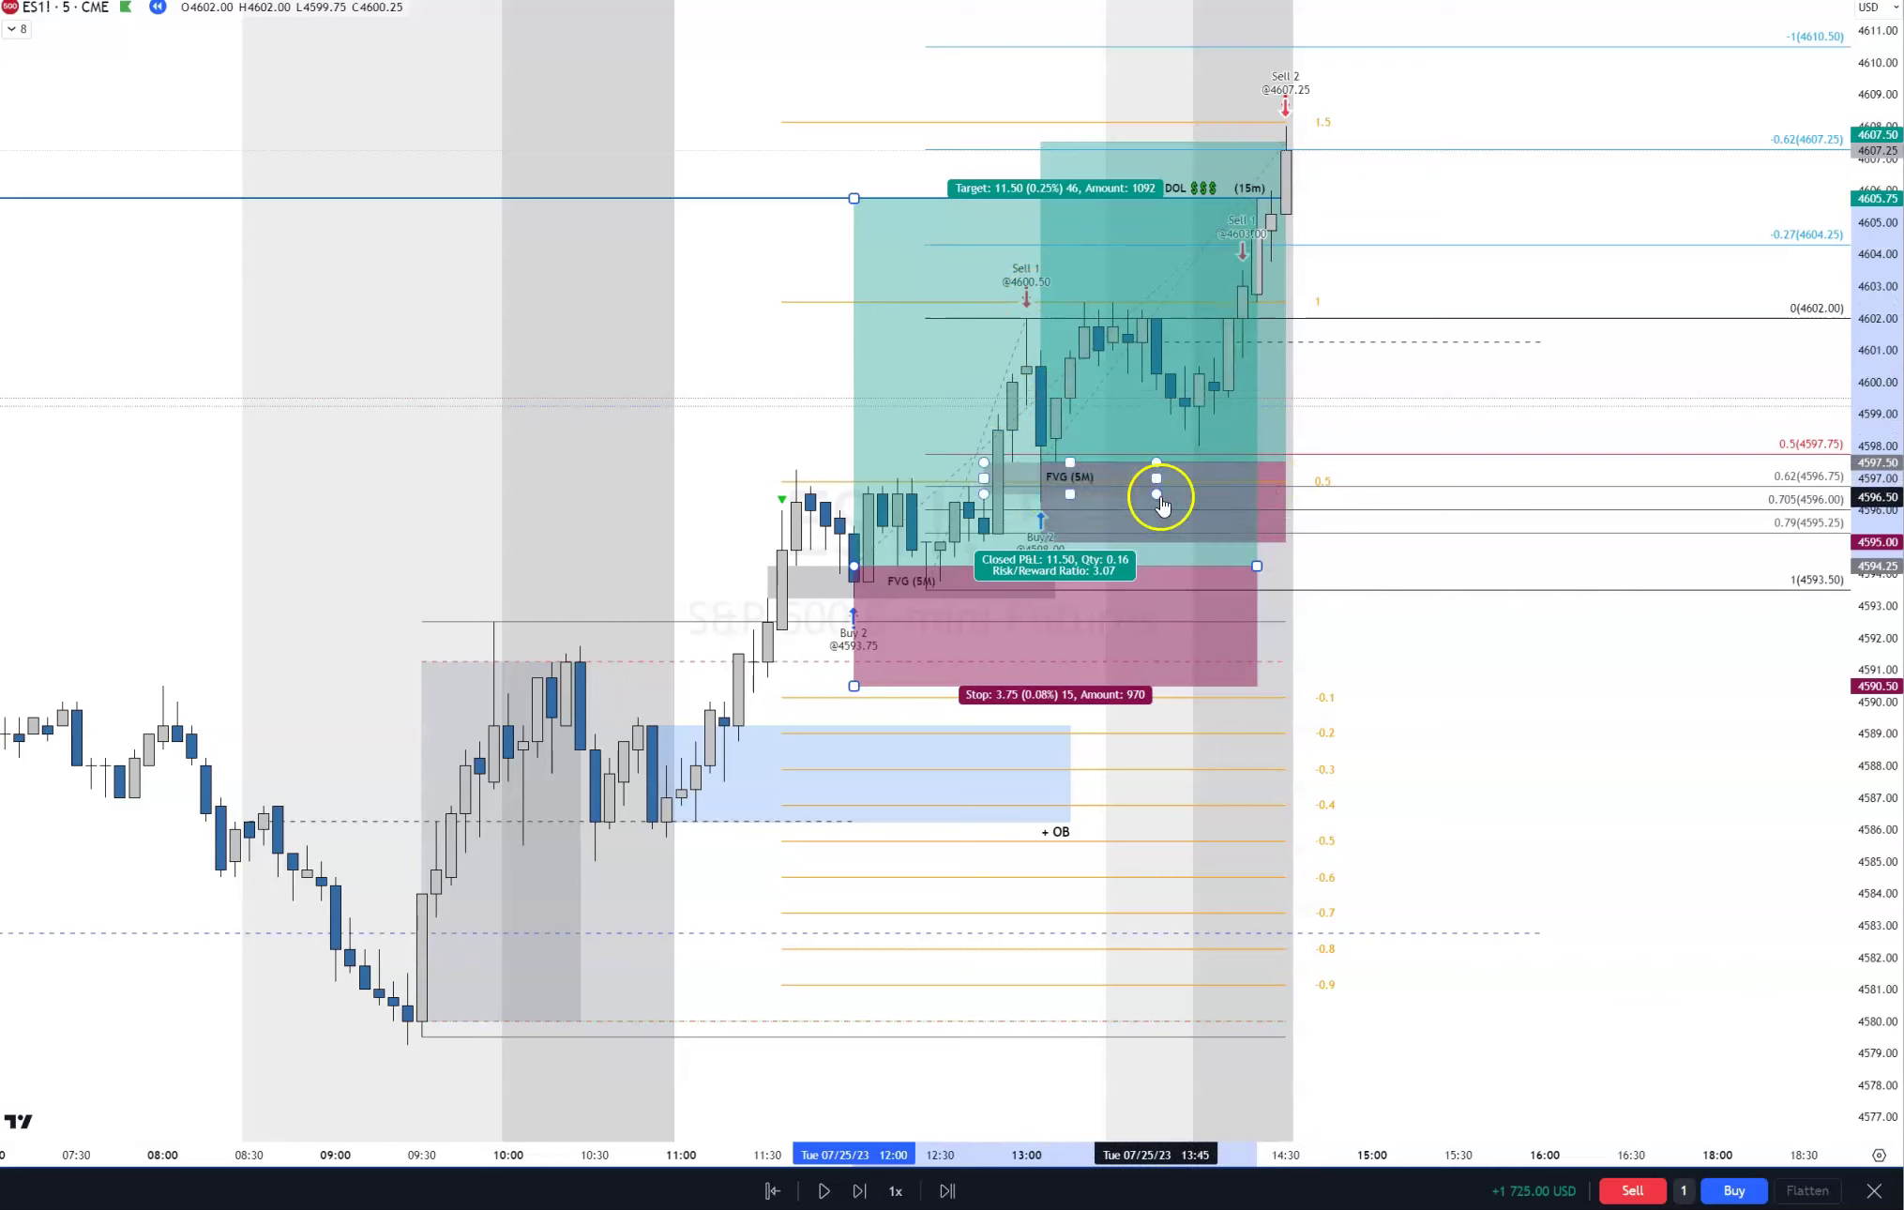
drag(1066, 504, 1045, 488)
click(1041, 511)
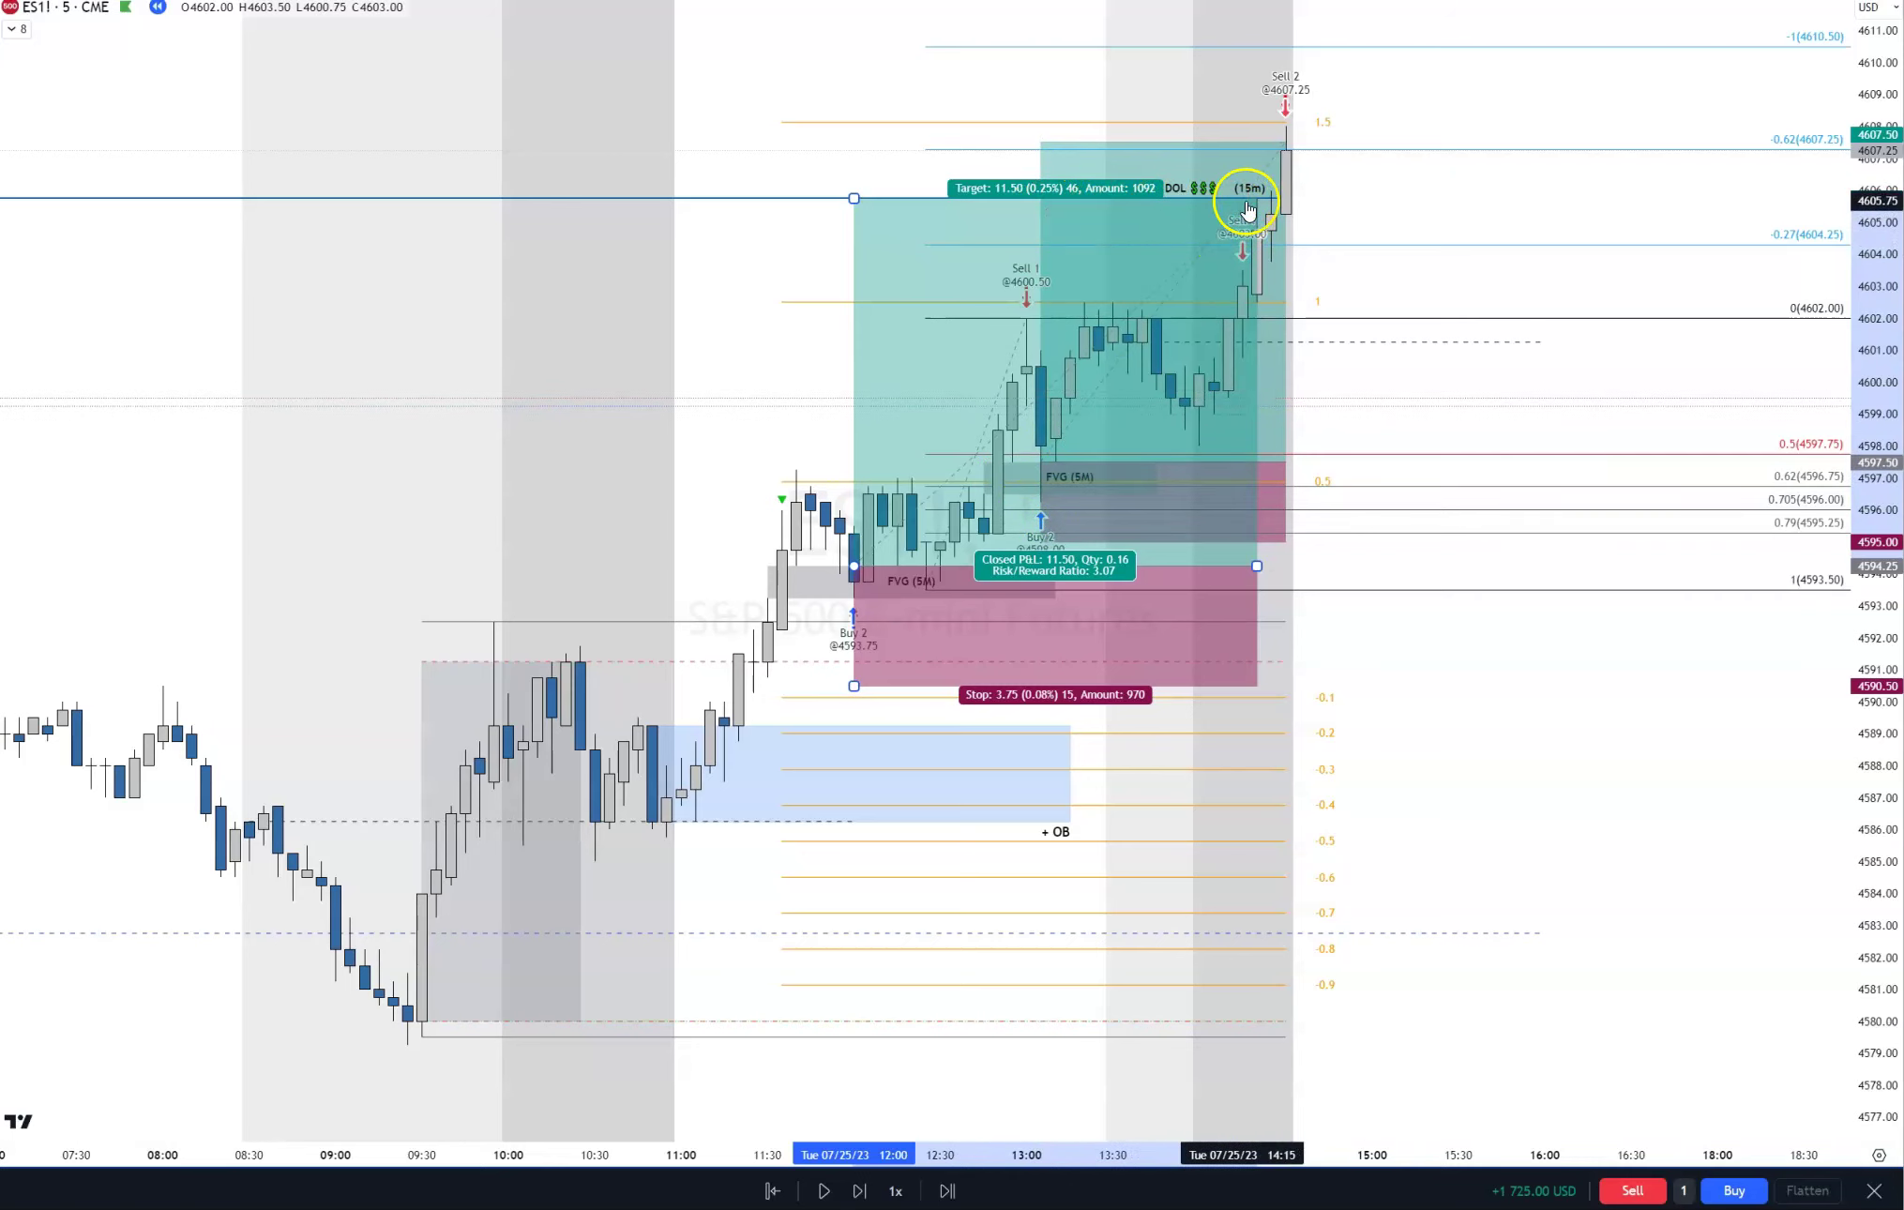
click(1357, 195)
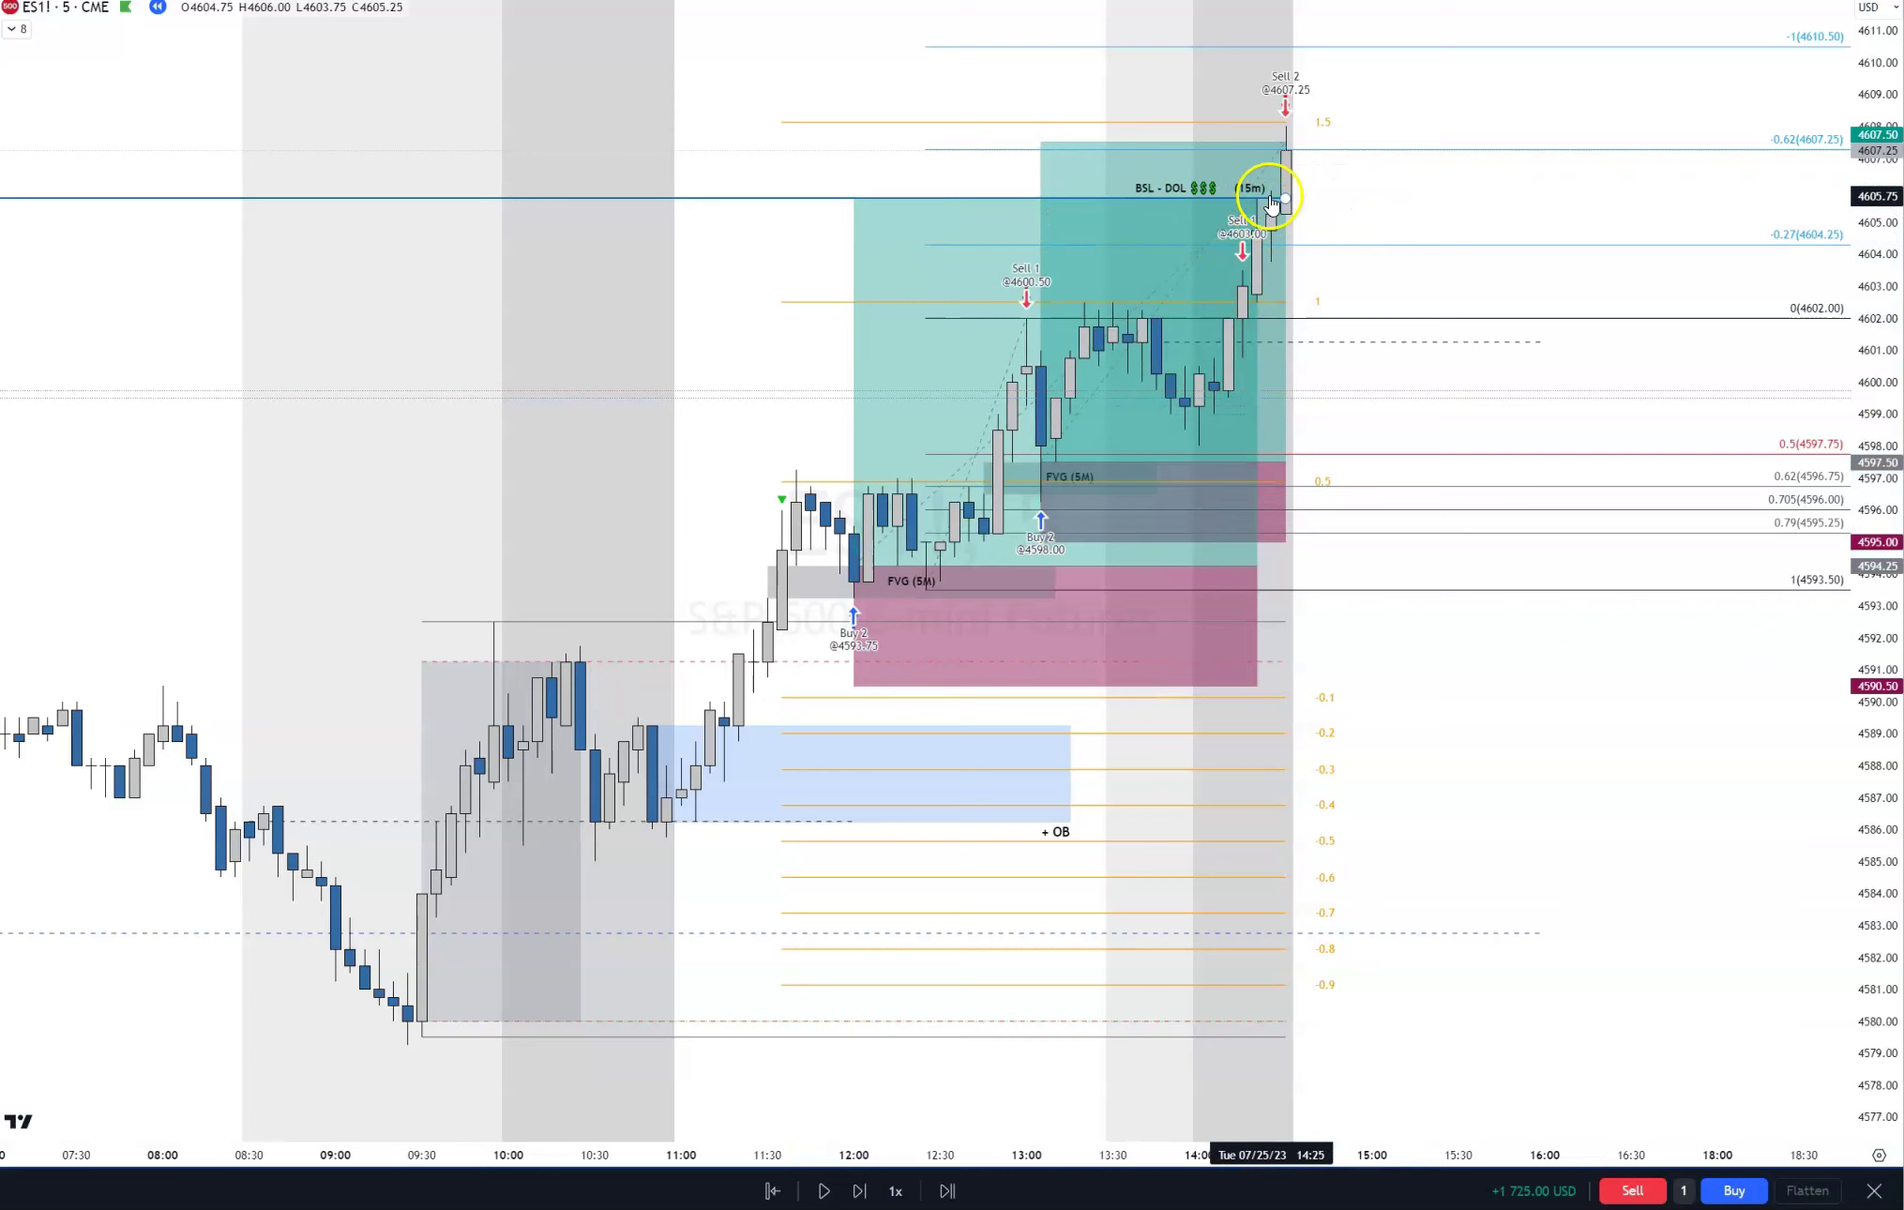